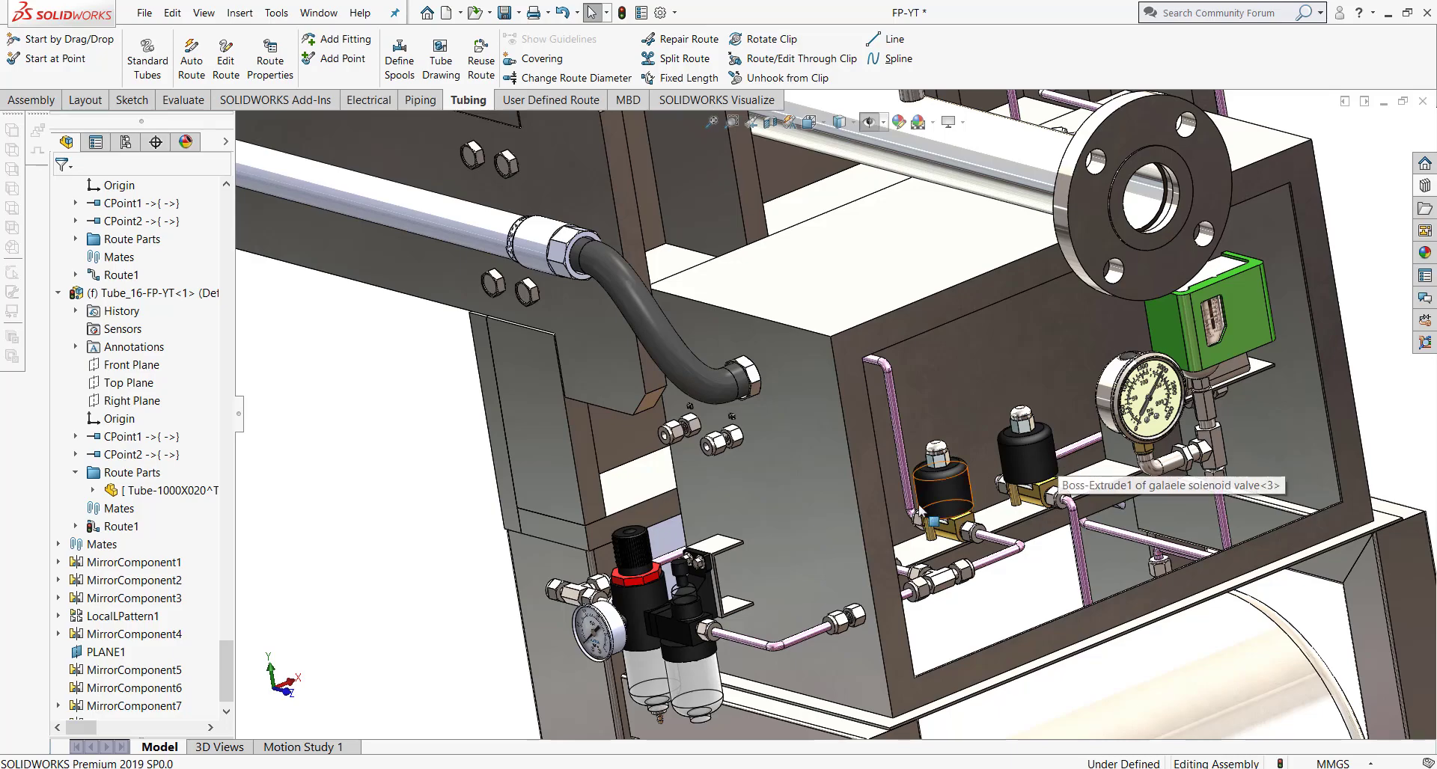
Step: Orbit and zoom around the valve panel to inspect the regulator, gauge, tee and tubes
mouse_move(922, 514)
middle_down()
mouse_move(800, 498)
mouse_move(560, 507)
middle_up()
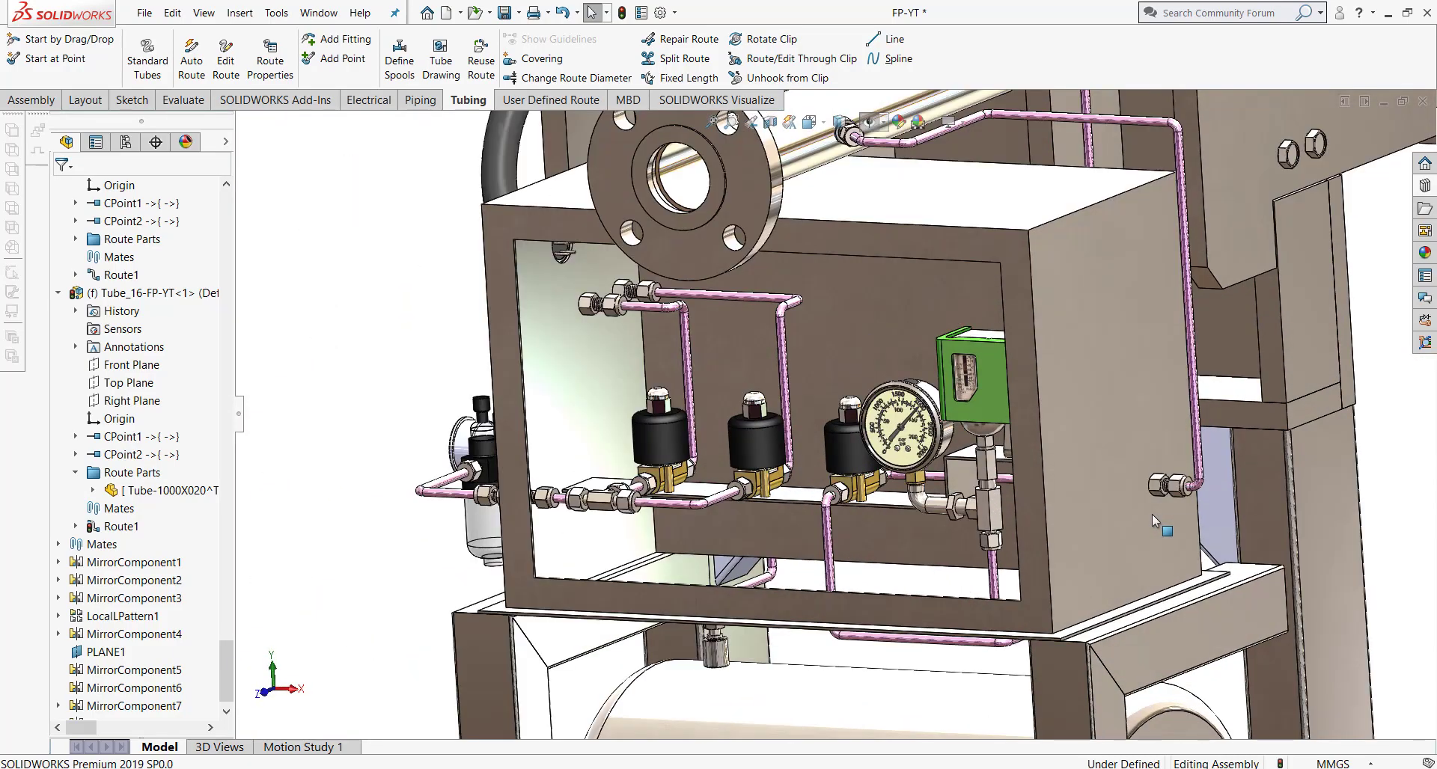
scroll(560, 508, down, 2)
scroll(565, 494, down, 2)
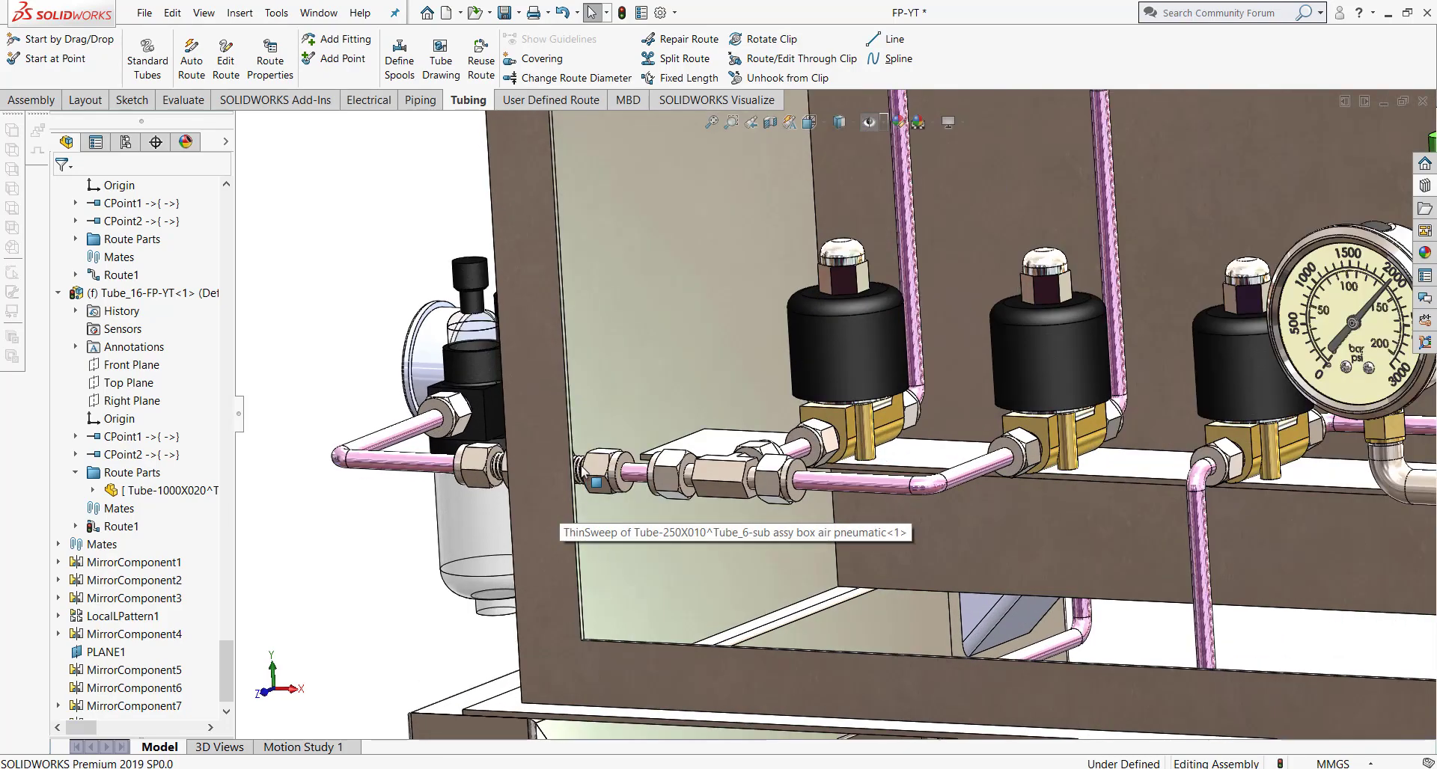
scroll(583, 469, up, 2)
middle_drag(583, 469, 356, 407)
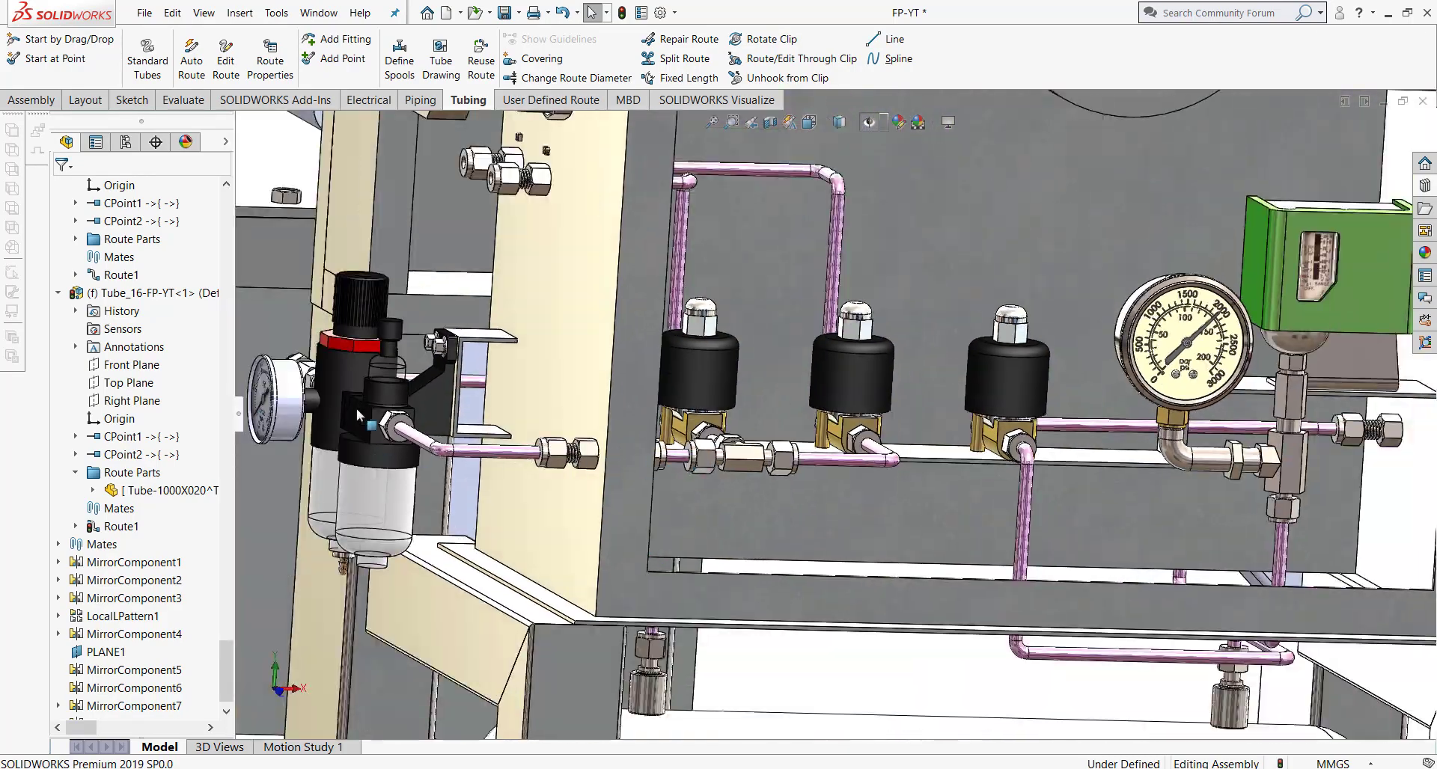
scroll(367, 397, down, 2)
scroll(385, 384, down, 2)
scroll(435, 377, down, 2)
scroll(486, 379, down, 2)
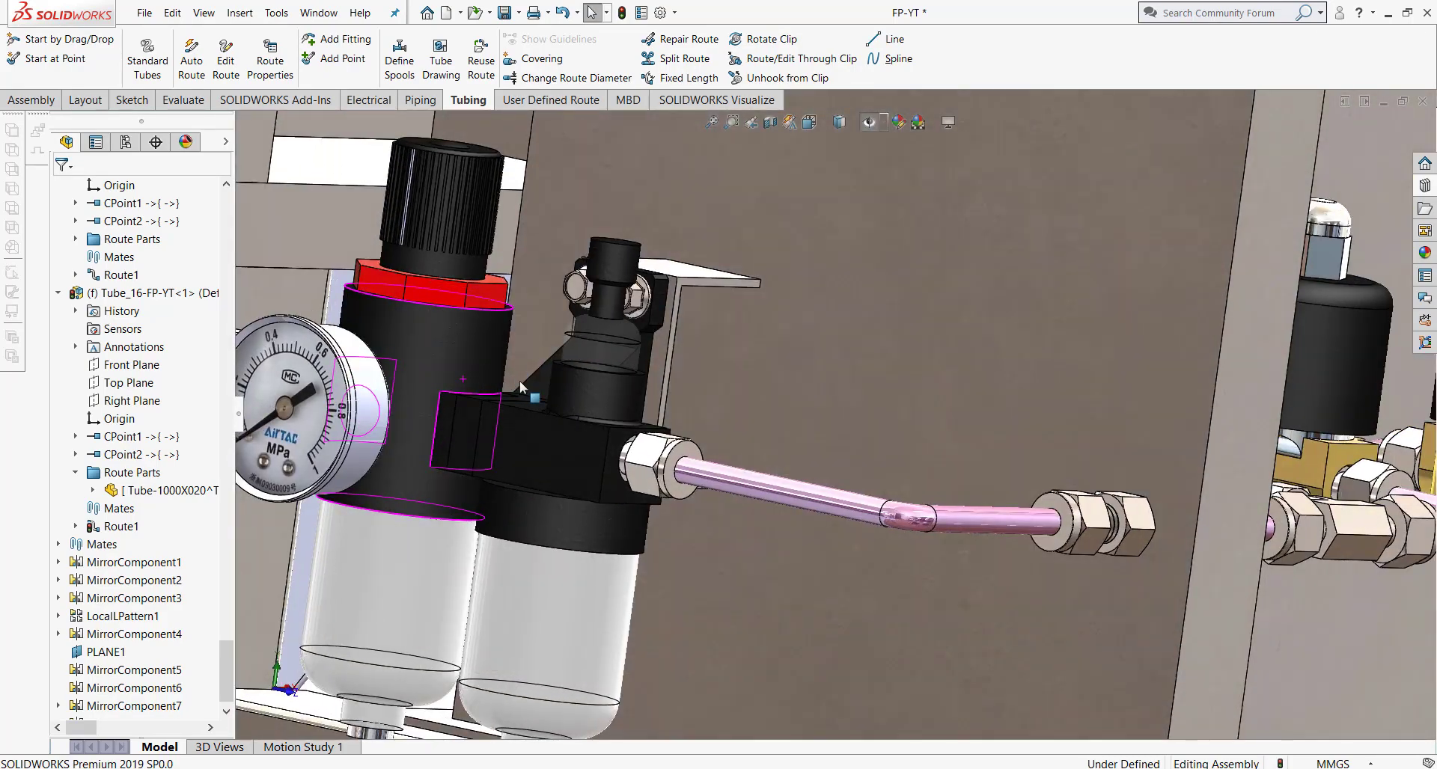
scroll(520, 380, up, 2)
scroll(349, 387, down, 2)
scroll(483, 379, down, 2)
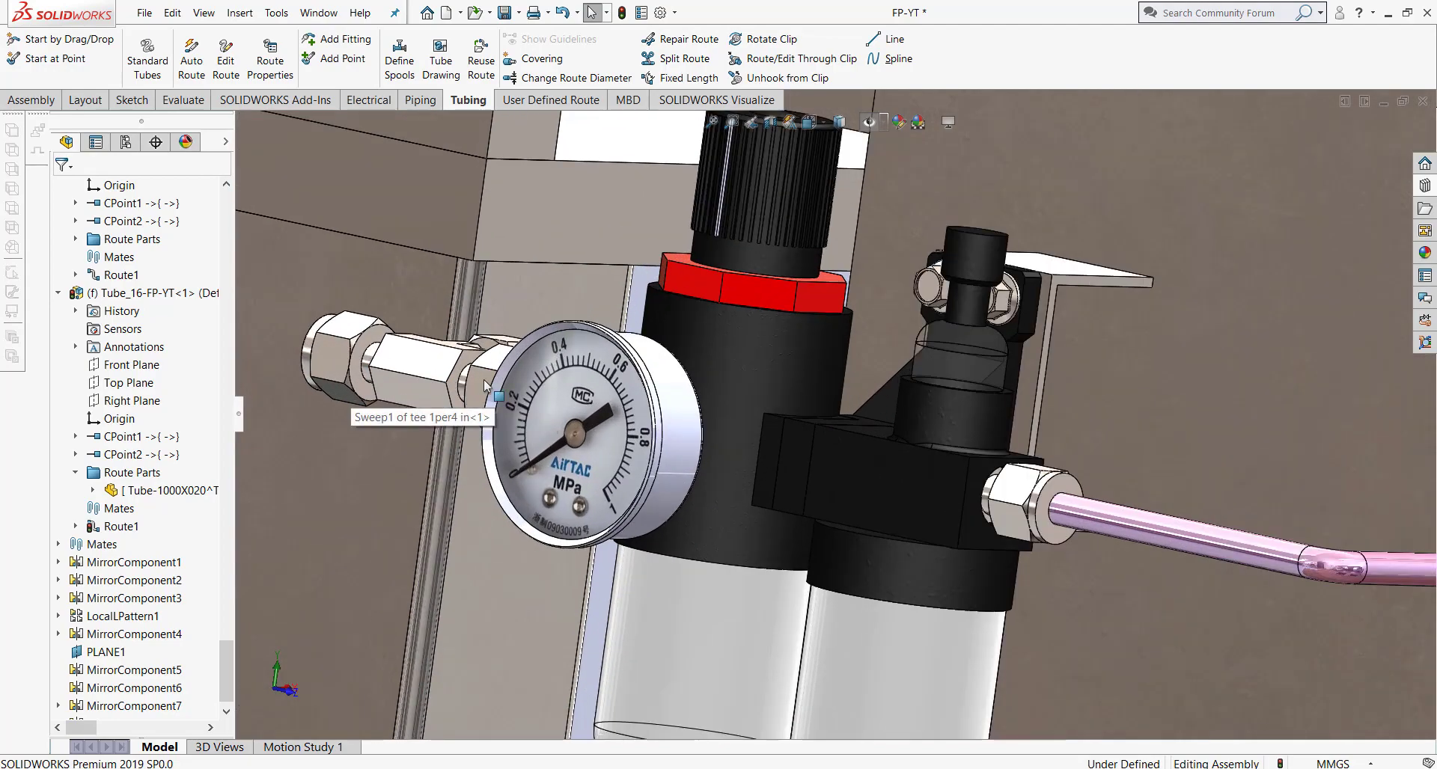
scroll(483, 379, up, 2)
mouse_move(483, 379)
middle_down()
mouse_move(544, 440)
mouse_move(662, 406)
mouse_move(500, 452)
middle_up()
scroll(544, 440, up, 2)
scroll(500, 452, up, 2)
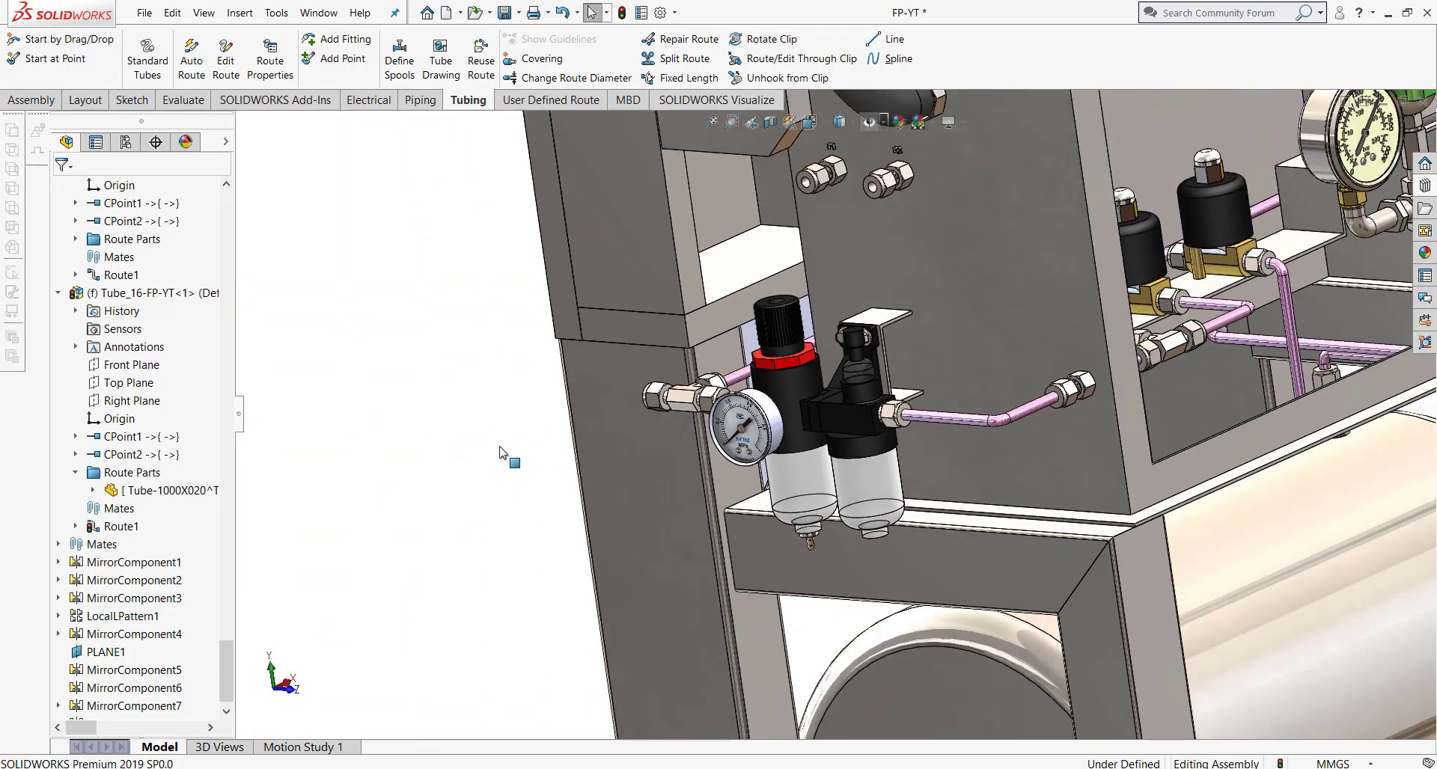
scroll(500, 452, up, 3)
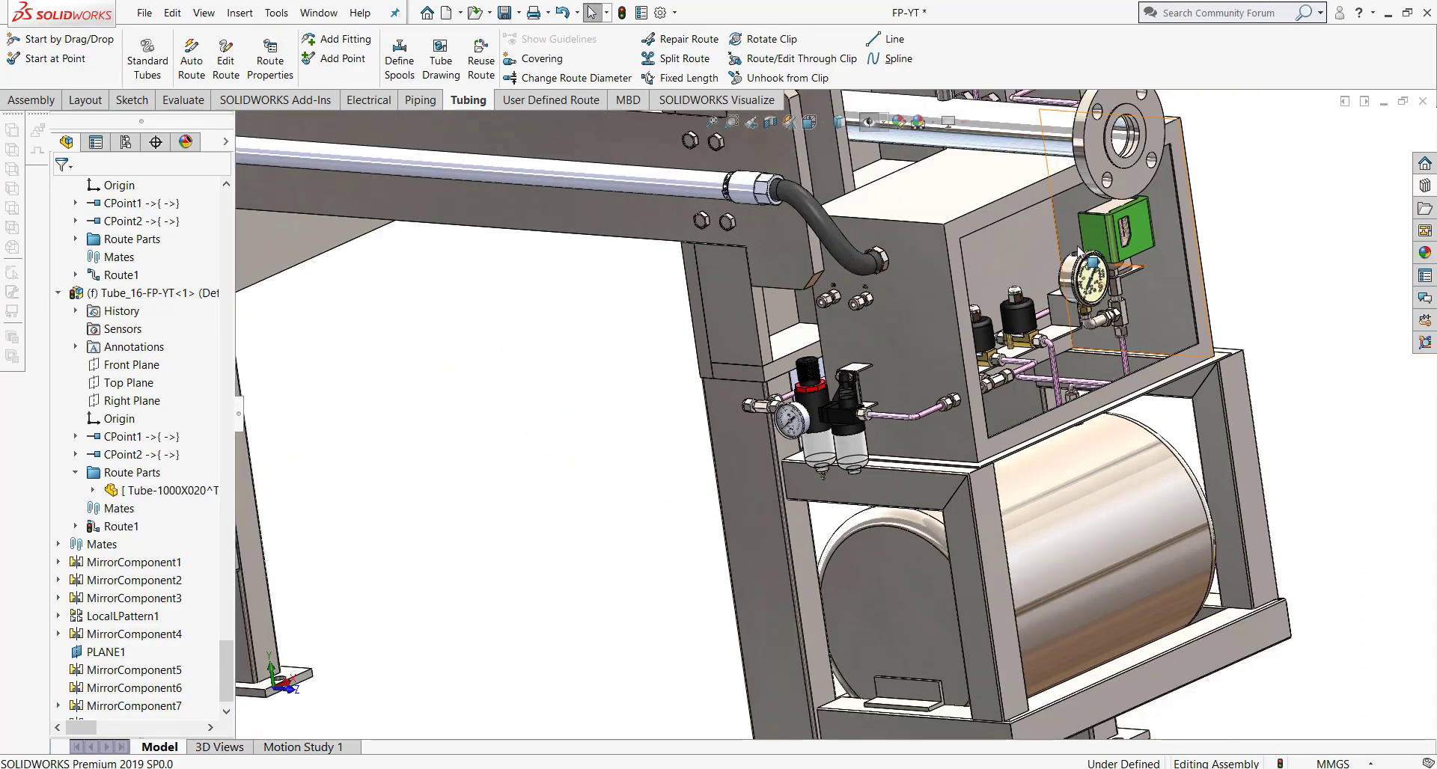
scroll(1087, 385, down, 3)
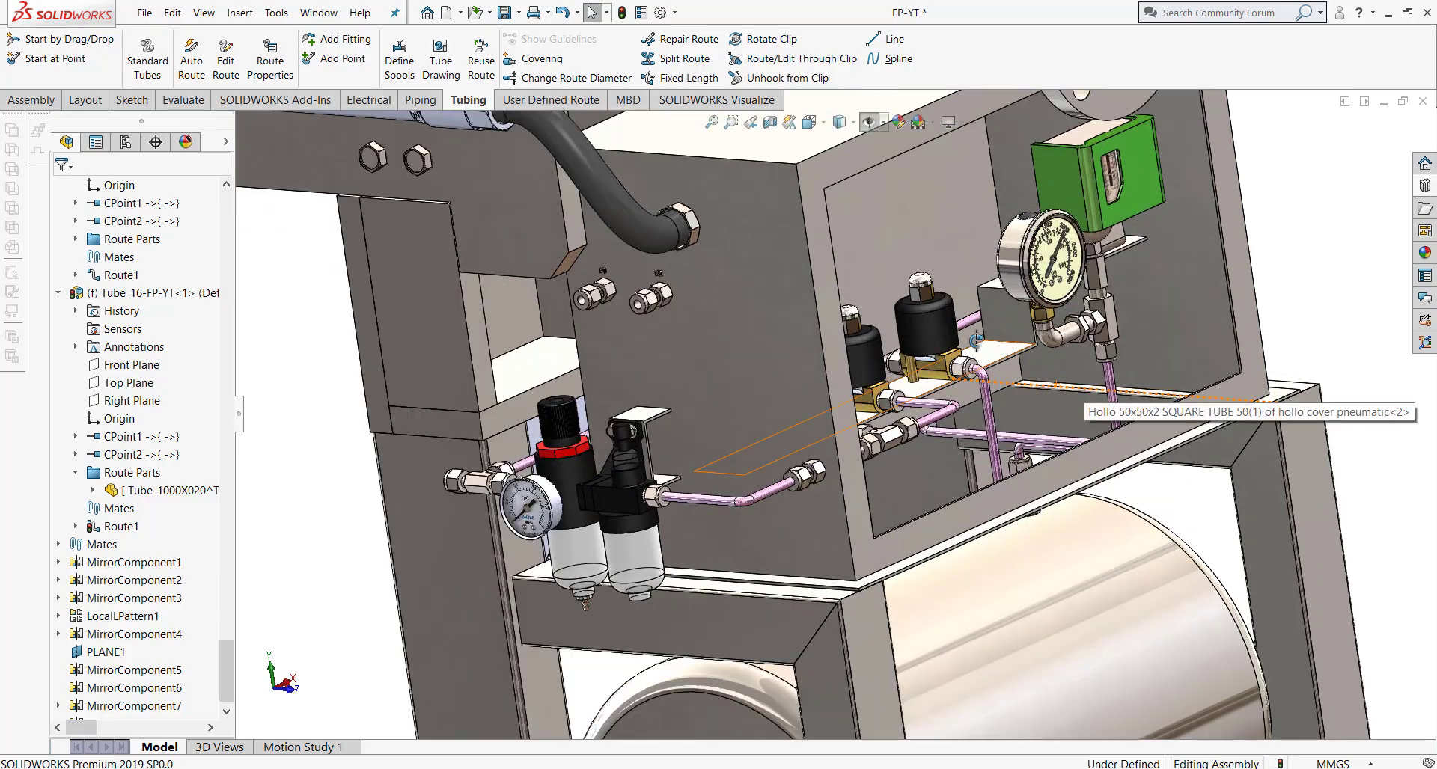
mouse_move(975, 340)
middle_down()
mouse_move(870, 318)
mouse_move(884, 440)
mouse_move(917, 383)
mouse_move(906, 366)
middle_up()
Step: Switch the assembly to the Front standard view
click(824, 128)
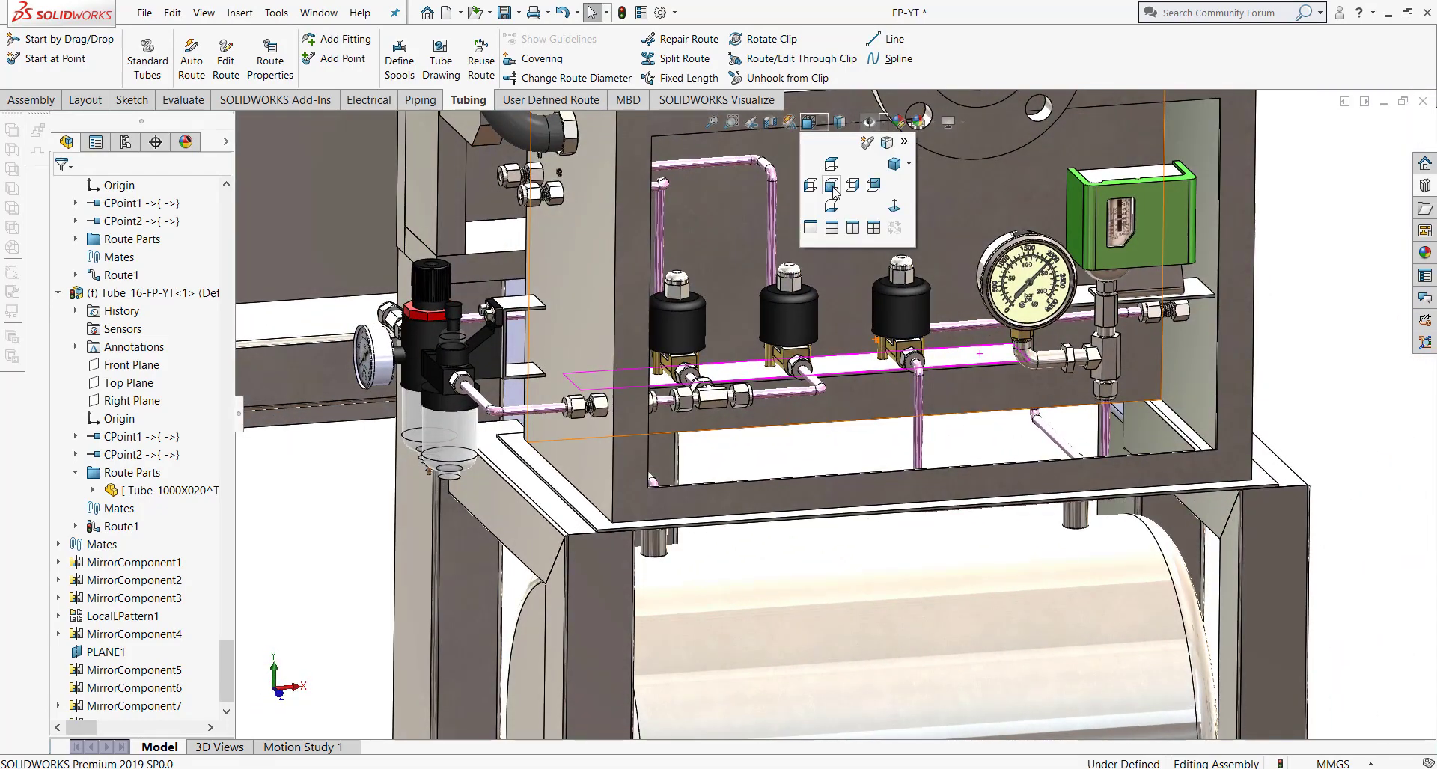
click(831, 185)
scroll(919, 369, down, 2)
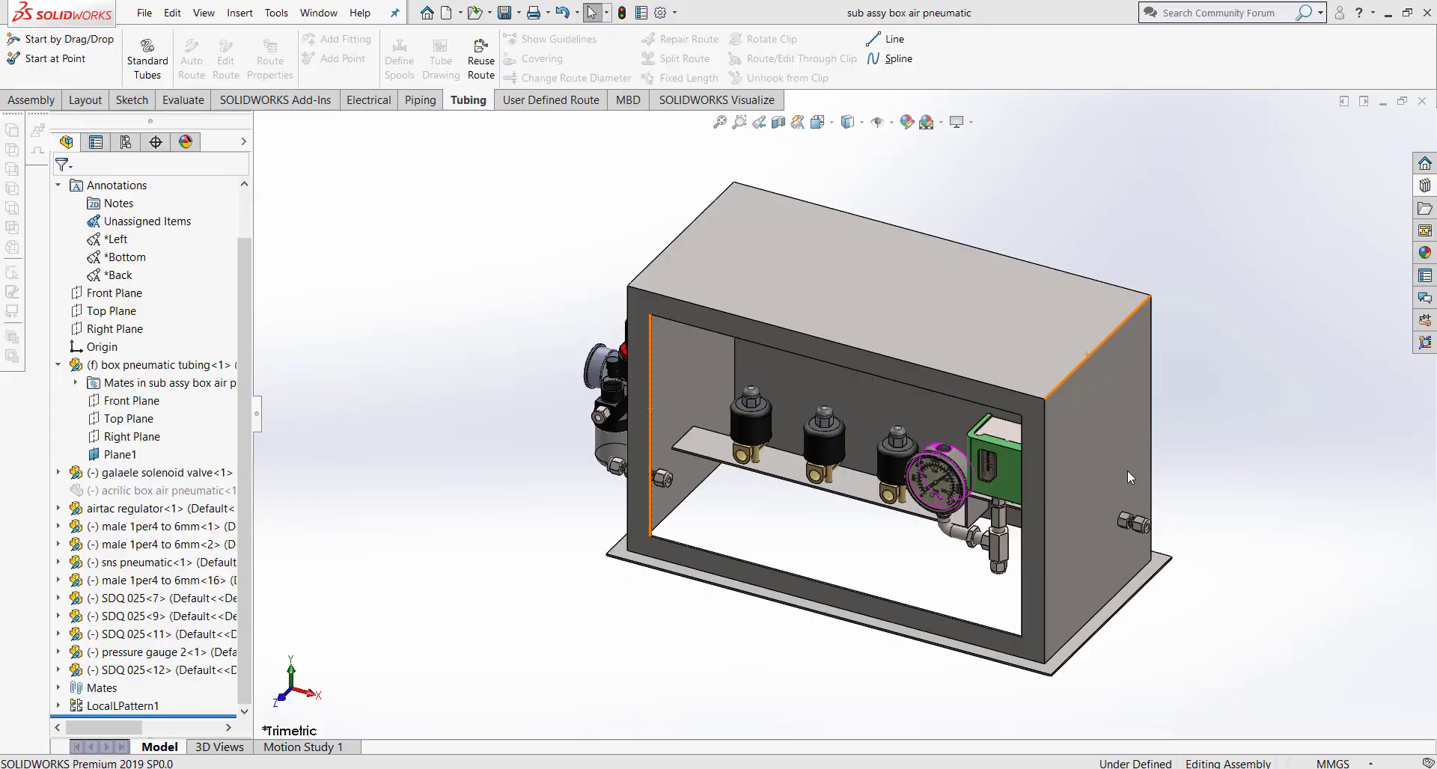
scroll(1052, 374, down, 1)
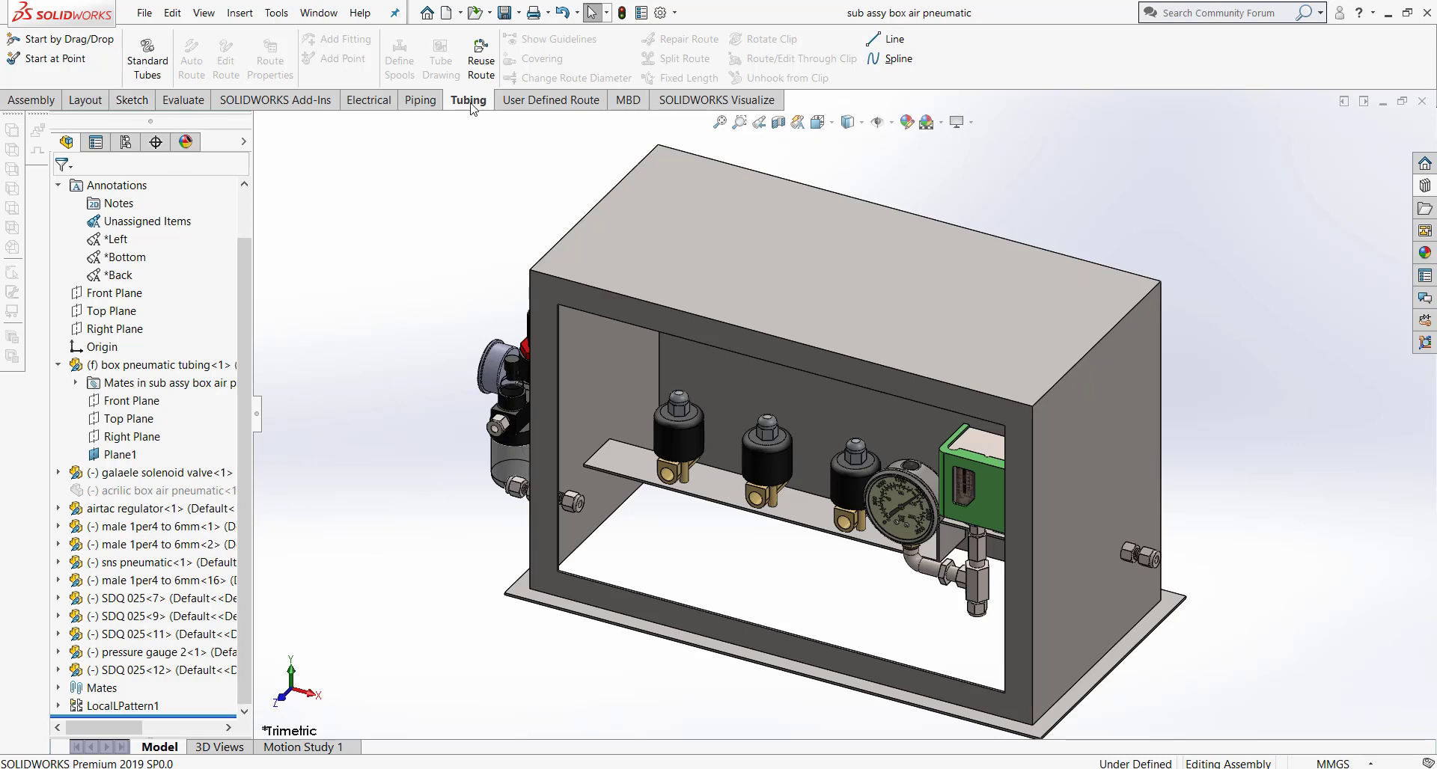
Step: Start a tube route at the regulator fitting's edge using .250in OD × .010in Wall tube
click(42, 66)
scroll(459, 408, down, 3)
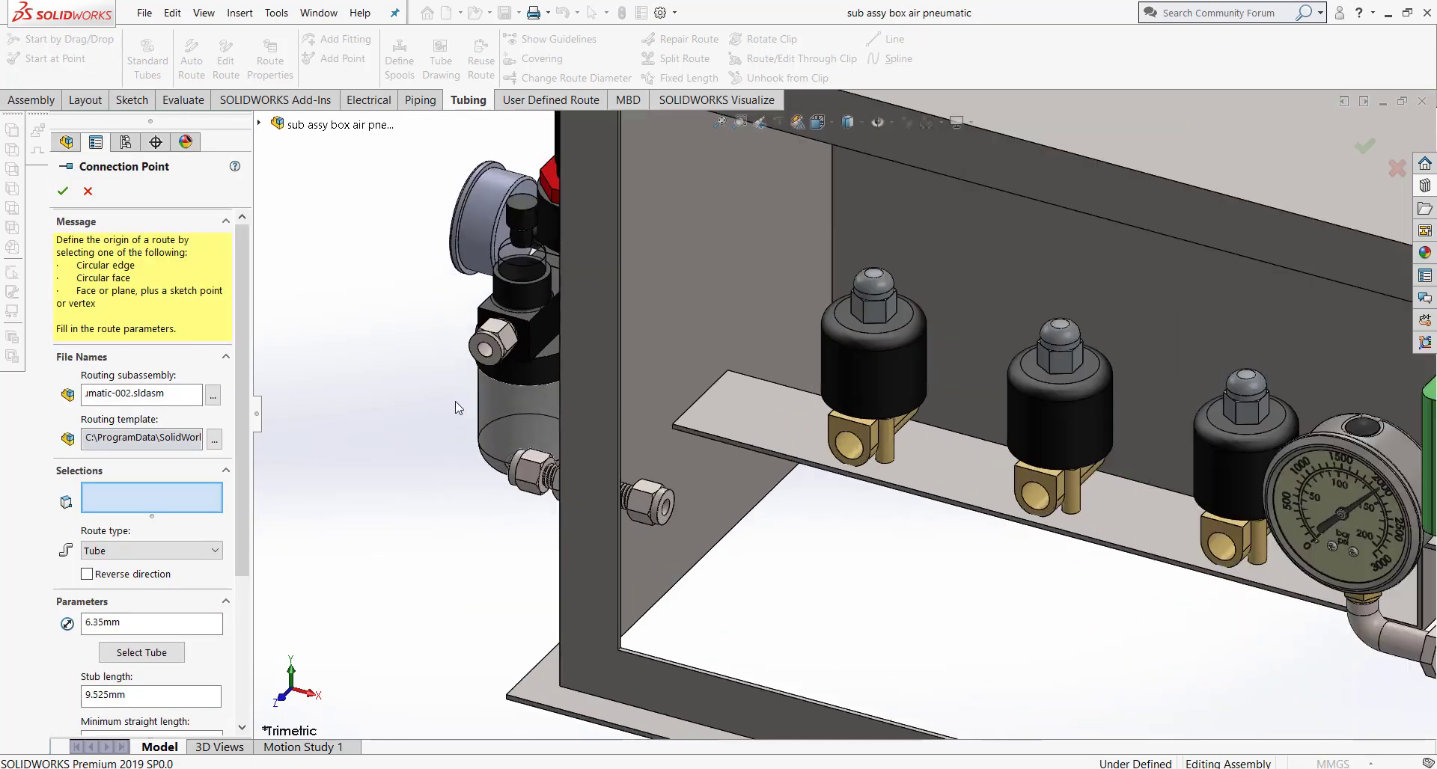
click(485, 352)
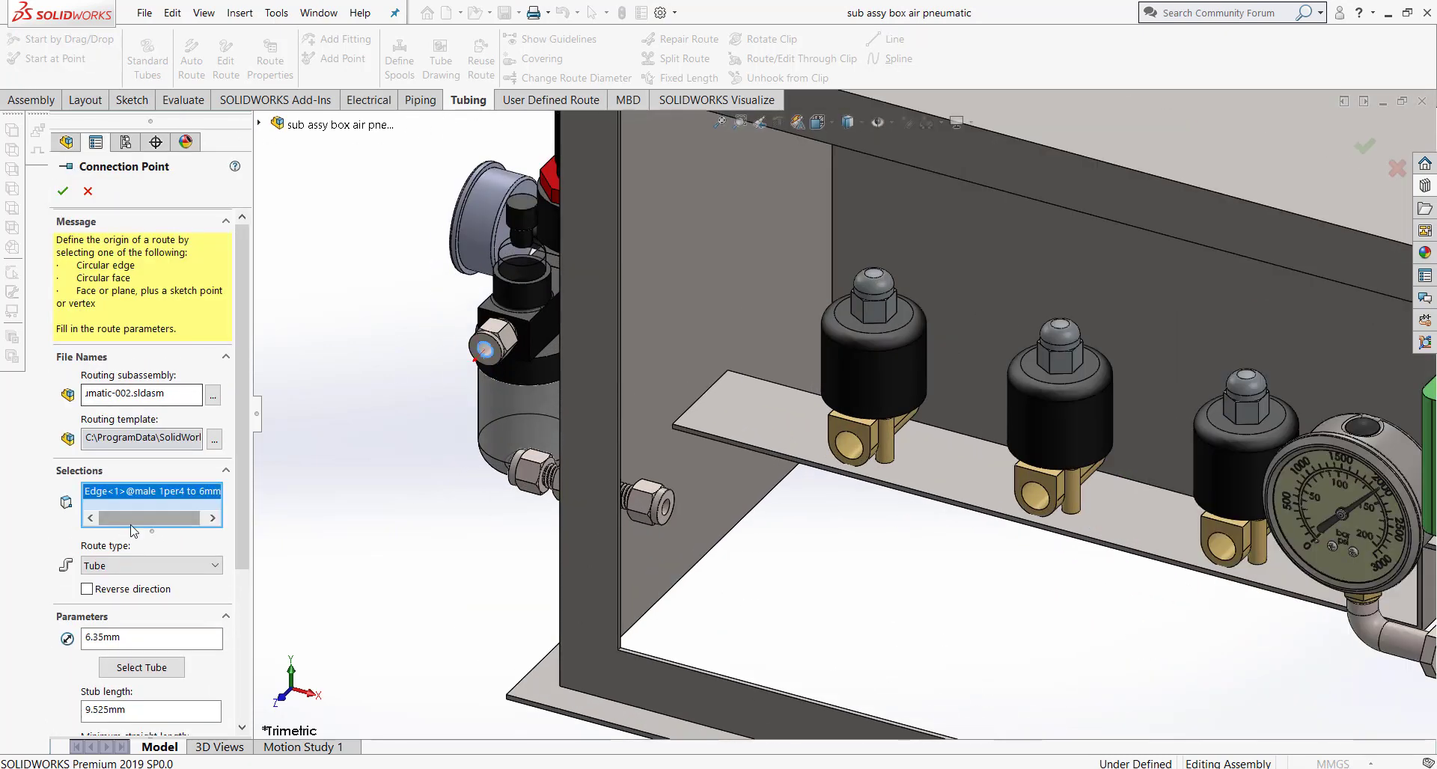
click(149, 566)
click(105, 580)
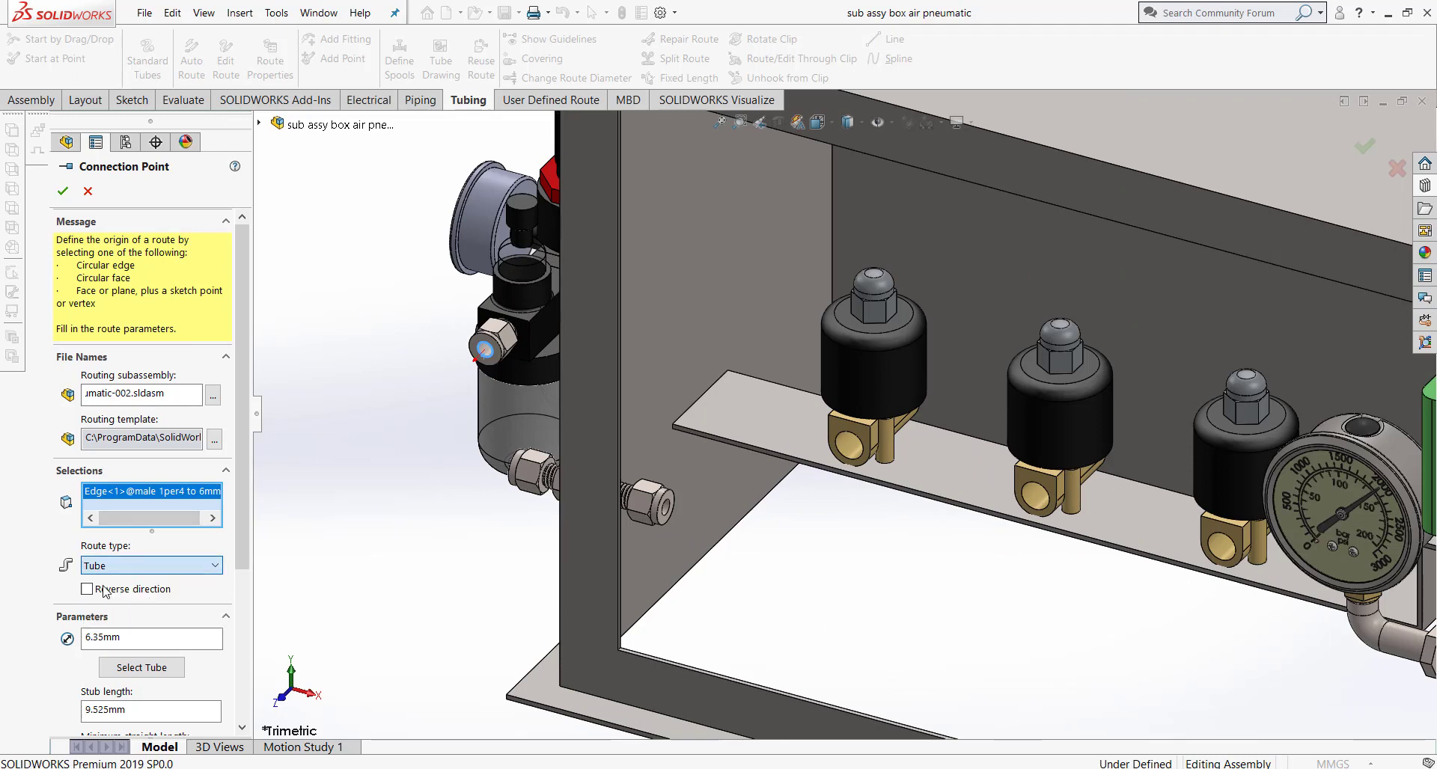
click(142, 667)
click(157, 359)
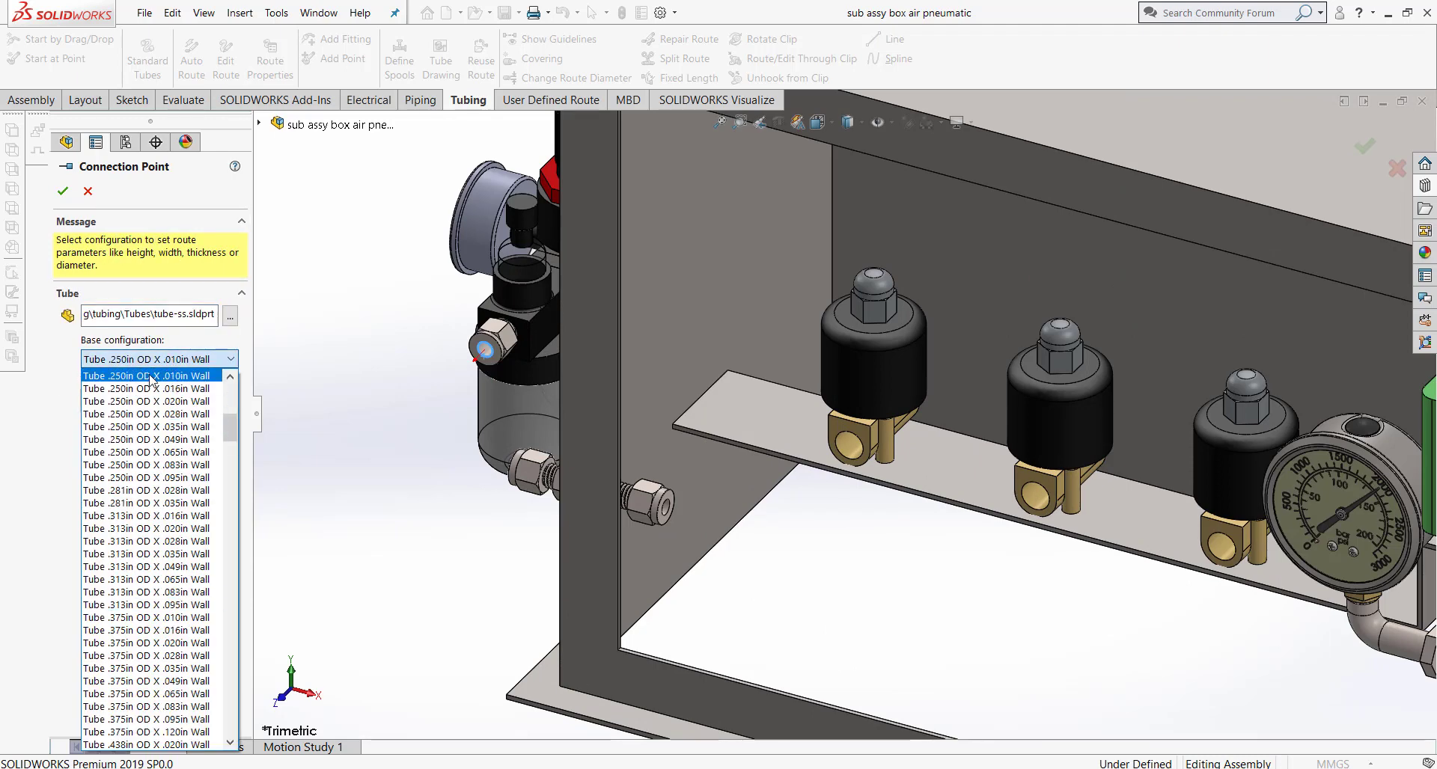
click(152, 376)
click(60, 193)
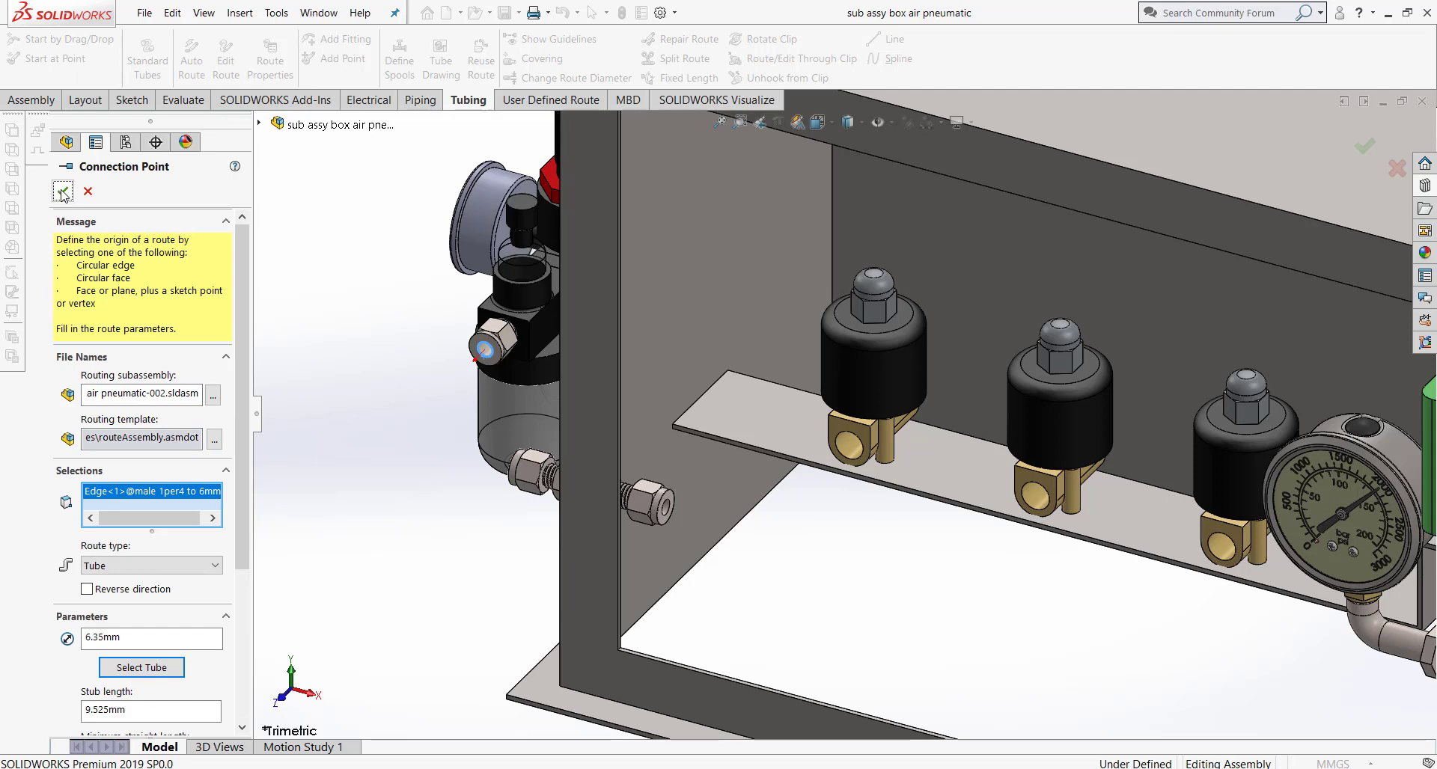
key(ctrl+s)
click(289, 312)
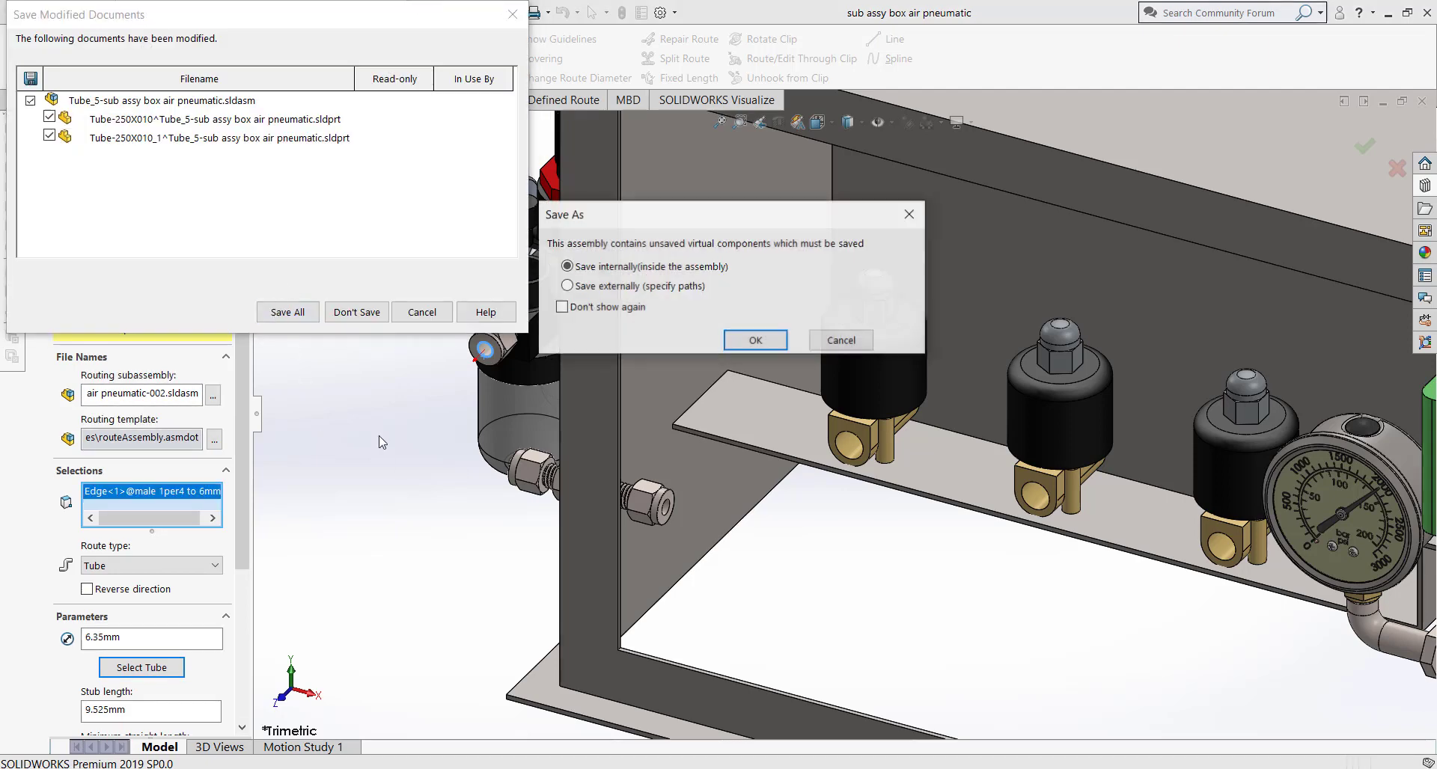
Step: Save the new tube components internally and accept the default route properties
click(756, 341)
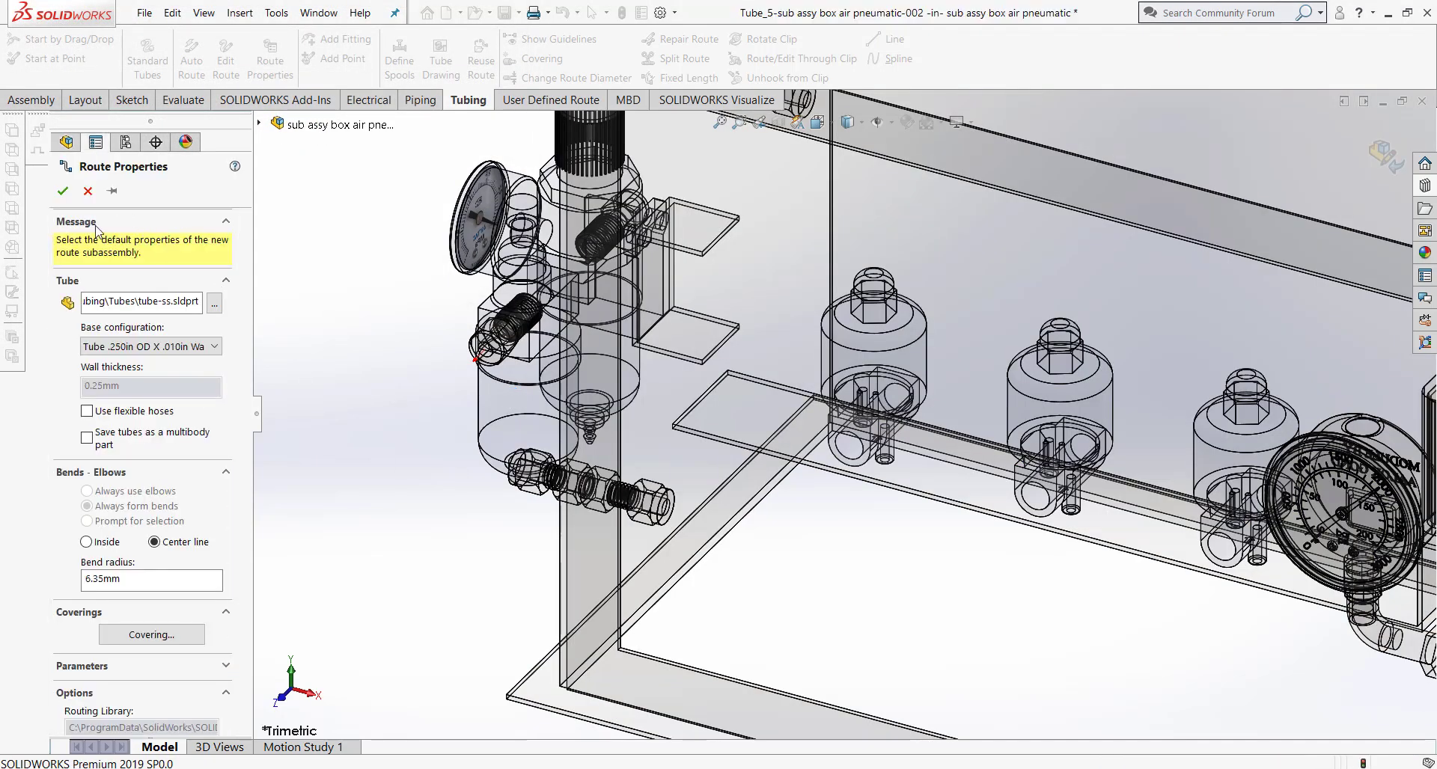
scroll(479, 449, down, 2)
key(Return)
scroll(466, 487, down, 2)
scroll(465, 482, down, 2)
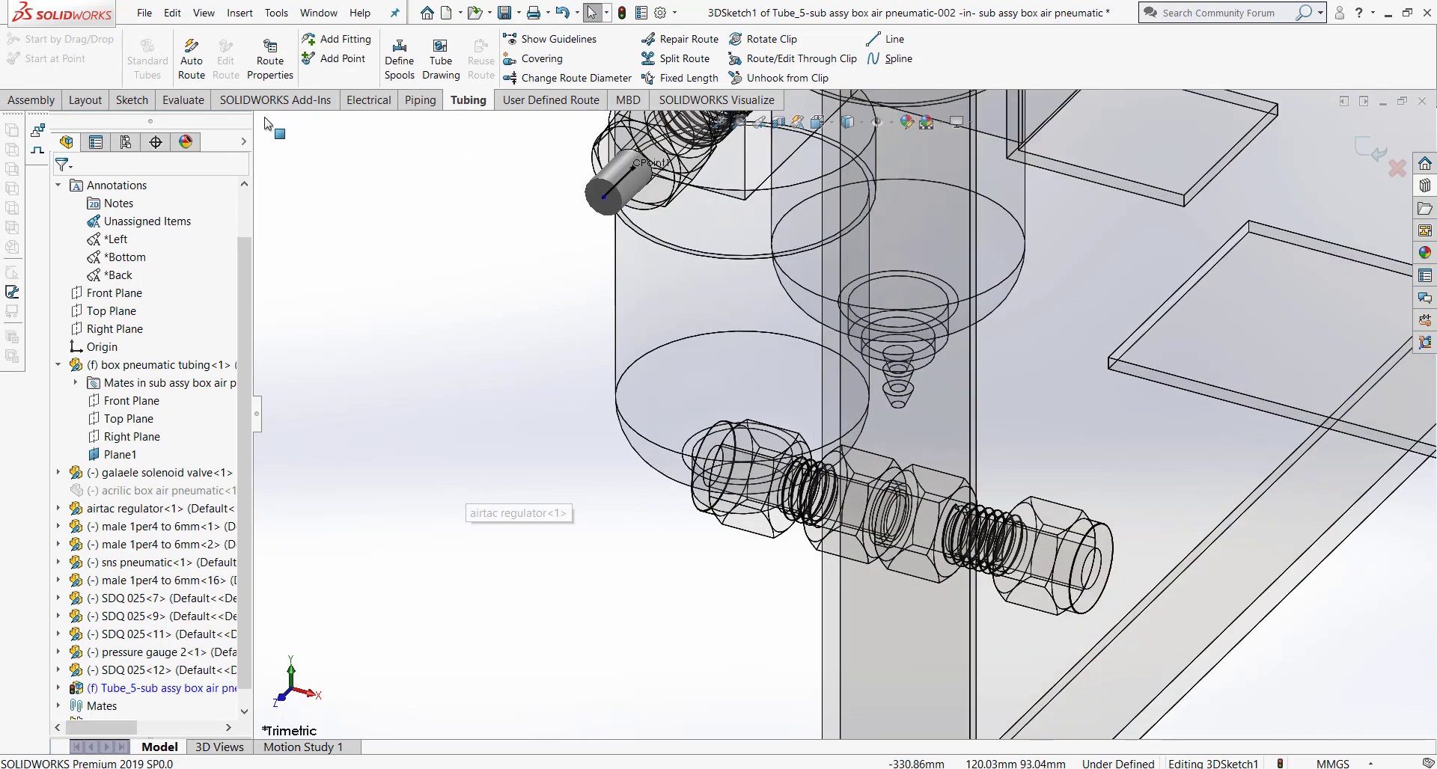
Step: Add a second connection point on the SDQ 025-12 fitting edge
click(340, 63)
scroll(679, 522, down, 2)
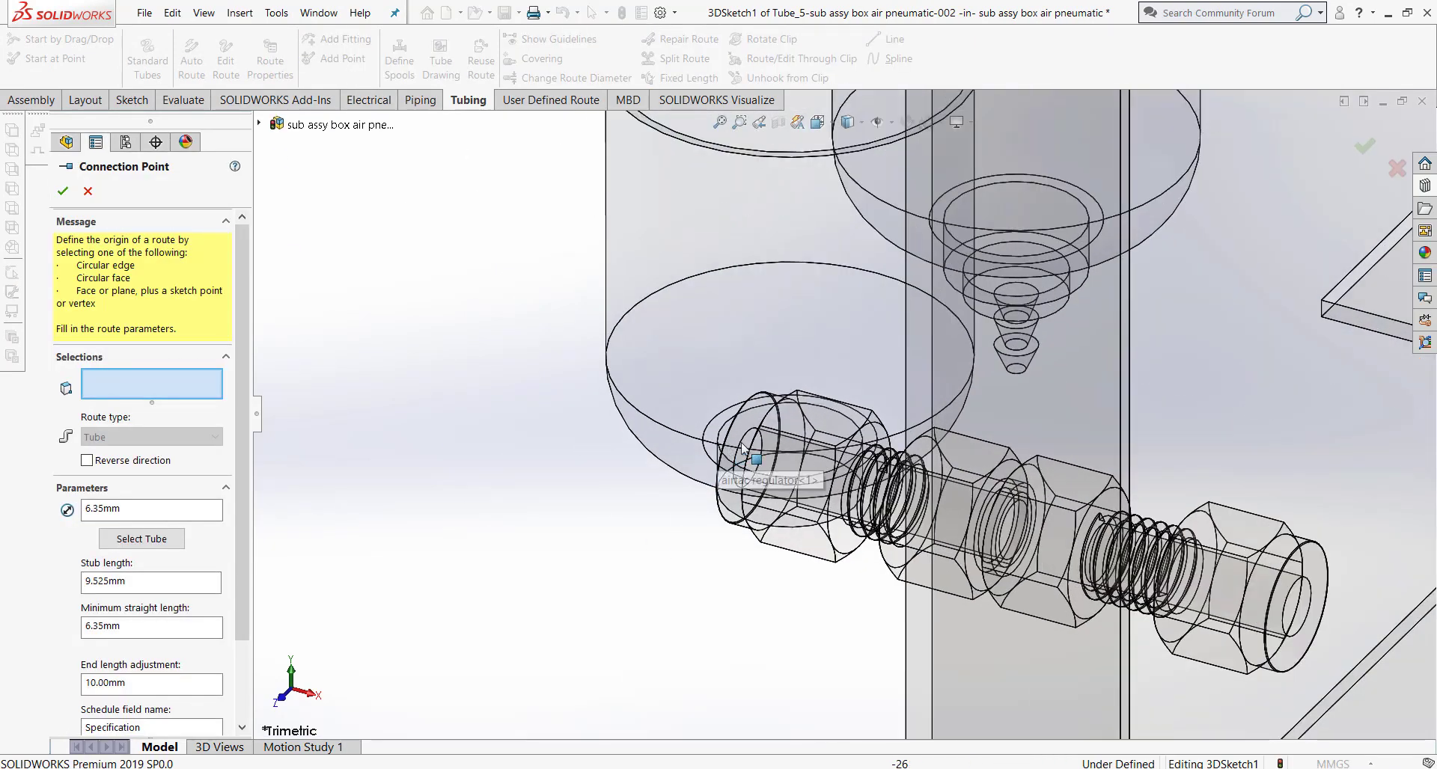
click(747, 441)
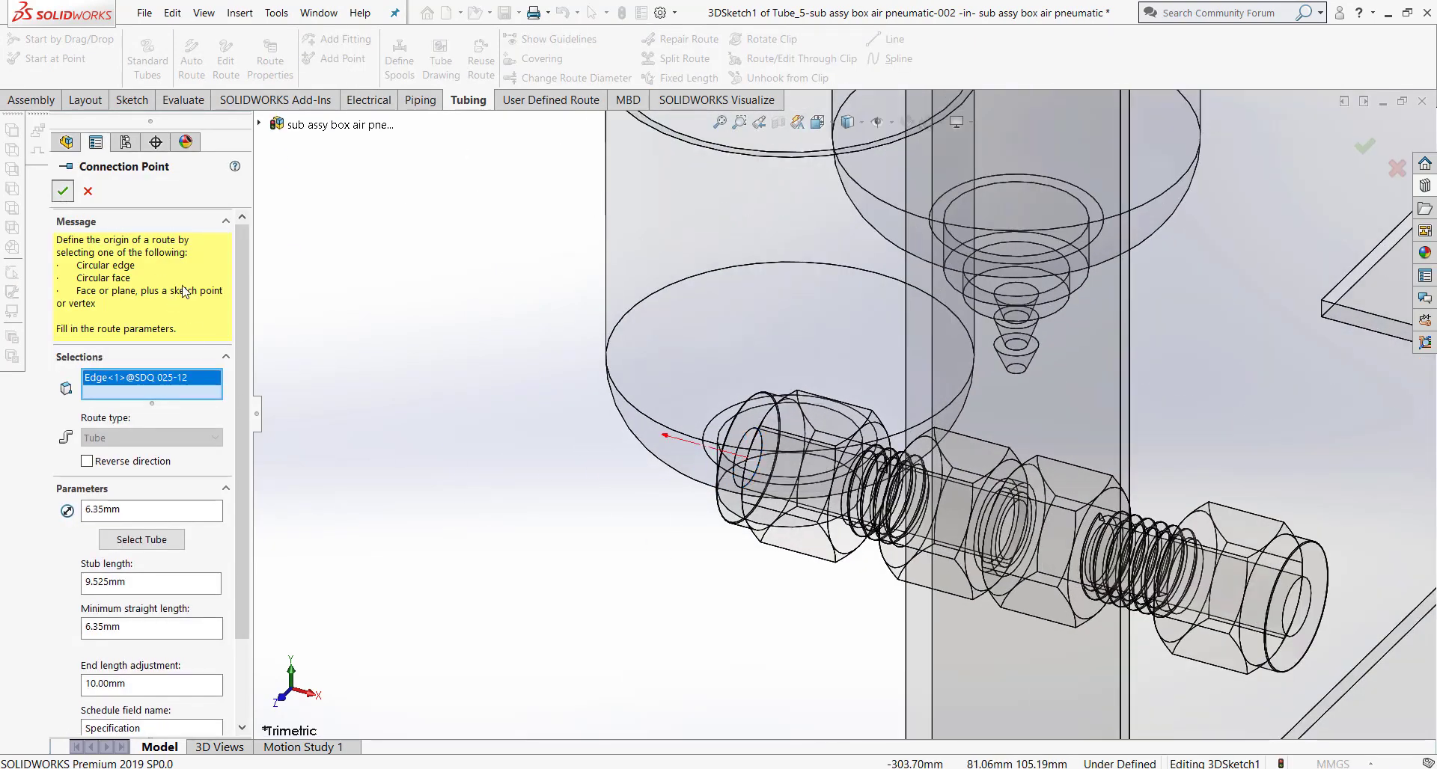
key(Return)
Step: Auto Route a bent tube between the two stub ends
click(182, 71)
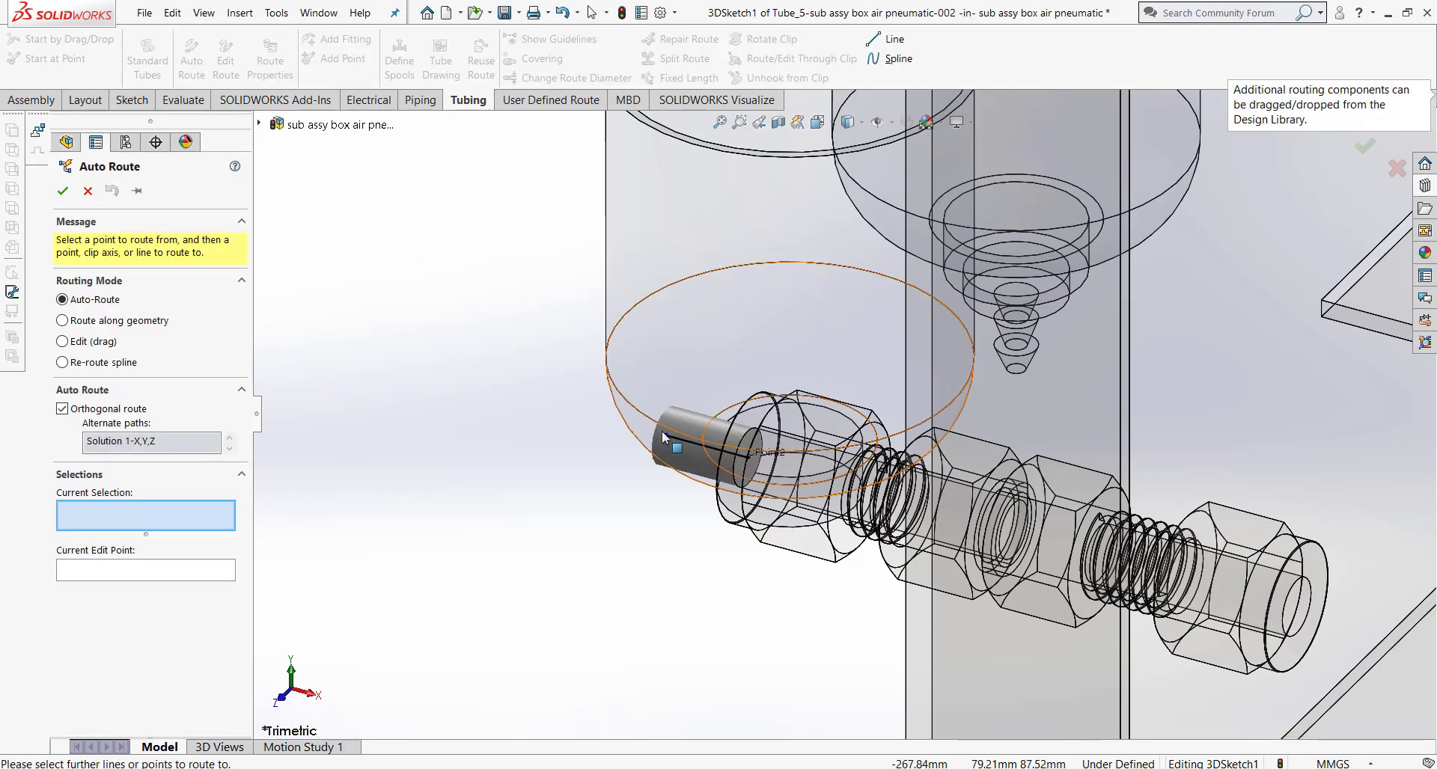
scroll(665, 440, up, 2)
click(665, 178)
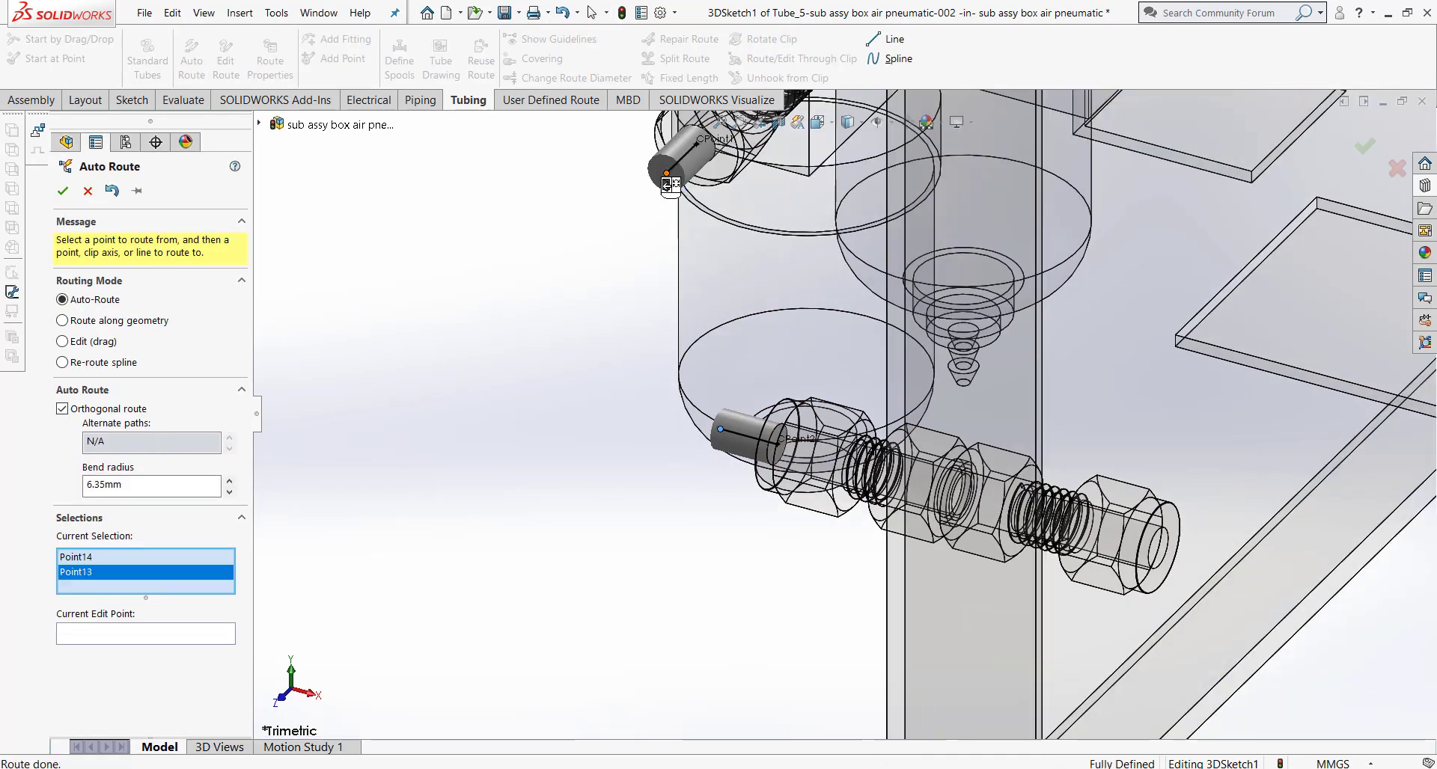
click(62, 190)
scroll(835, 418, up, 3)
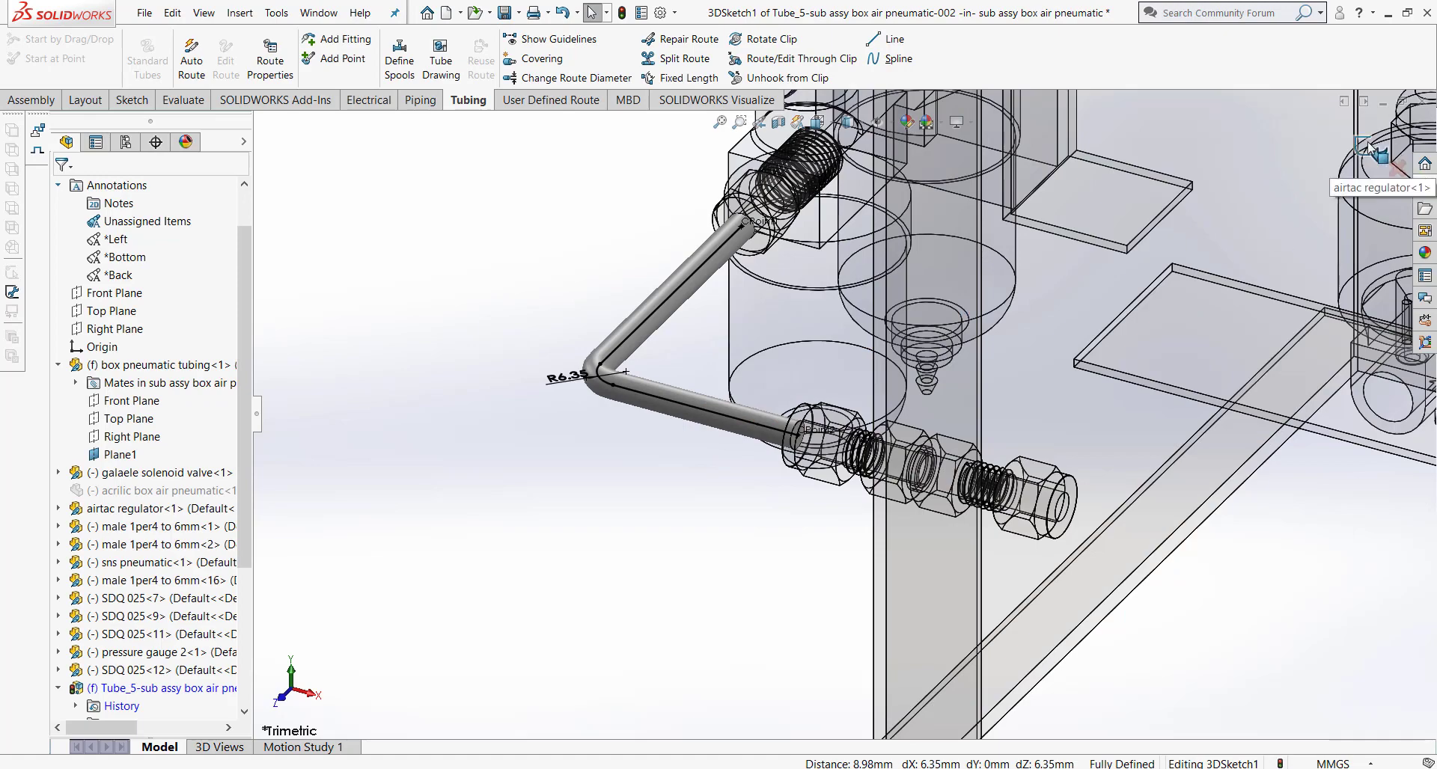
ctrl+middle_drag(1208, 590, 1020, 494)
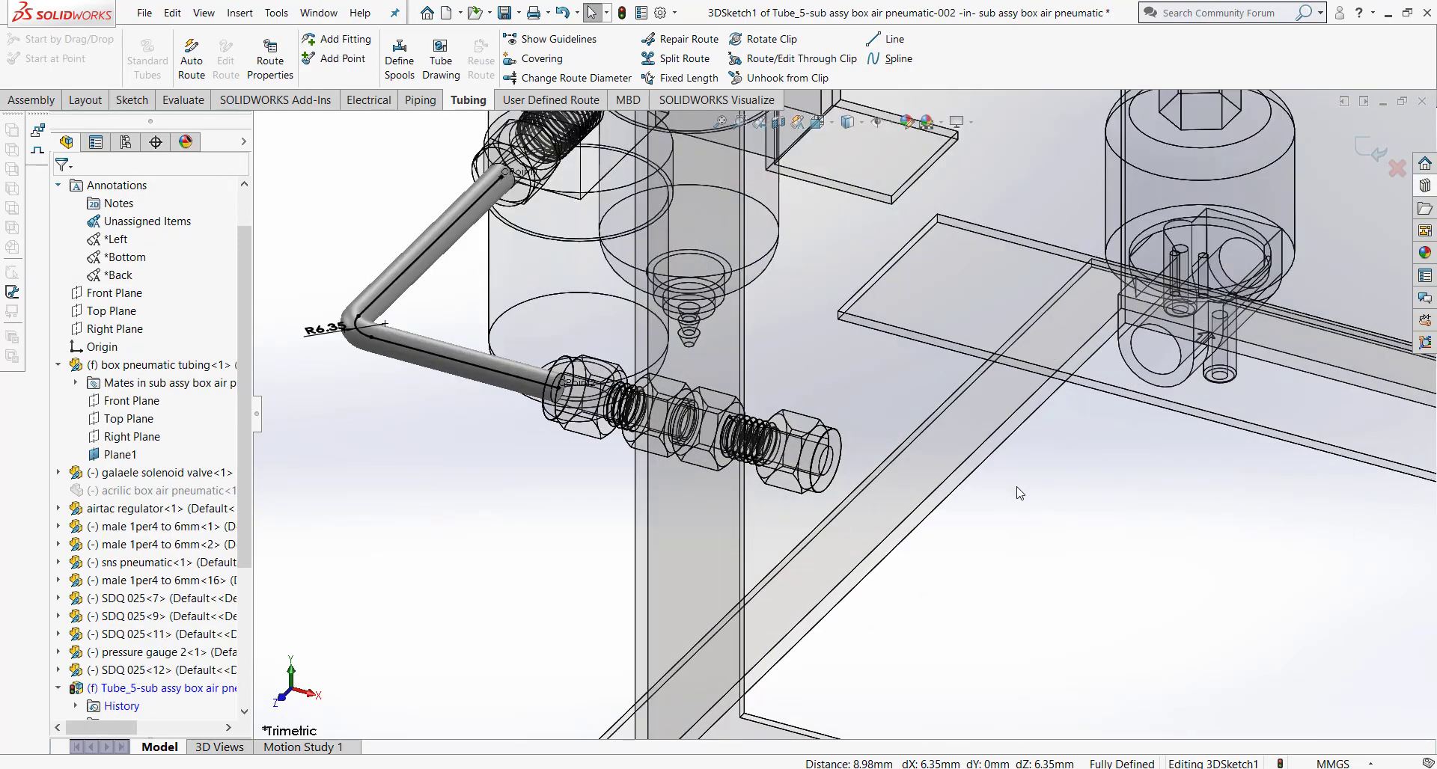
scroll(1018, 493, up, 2)
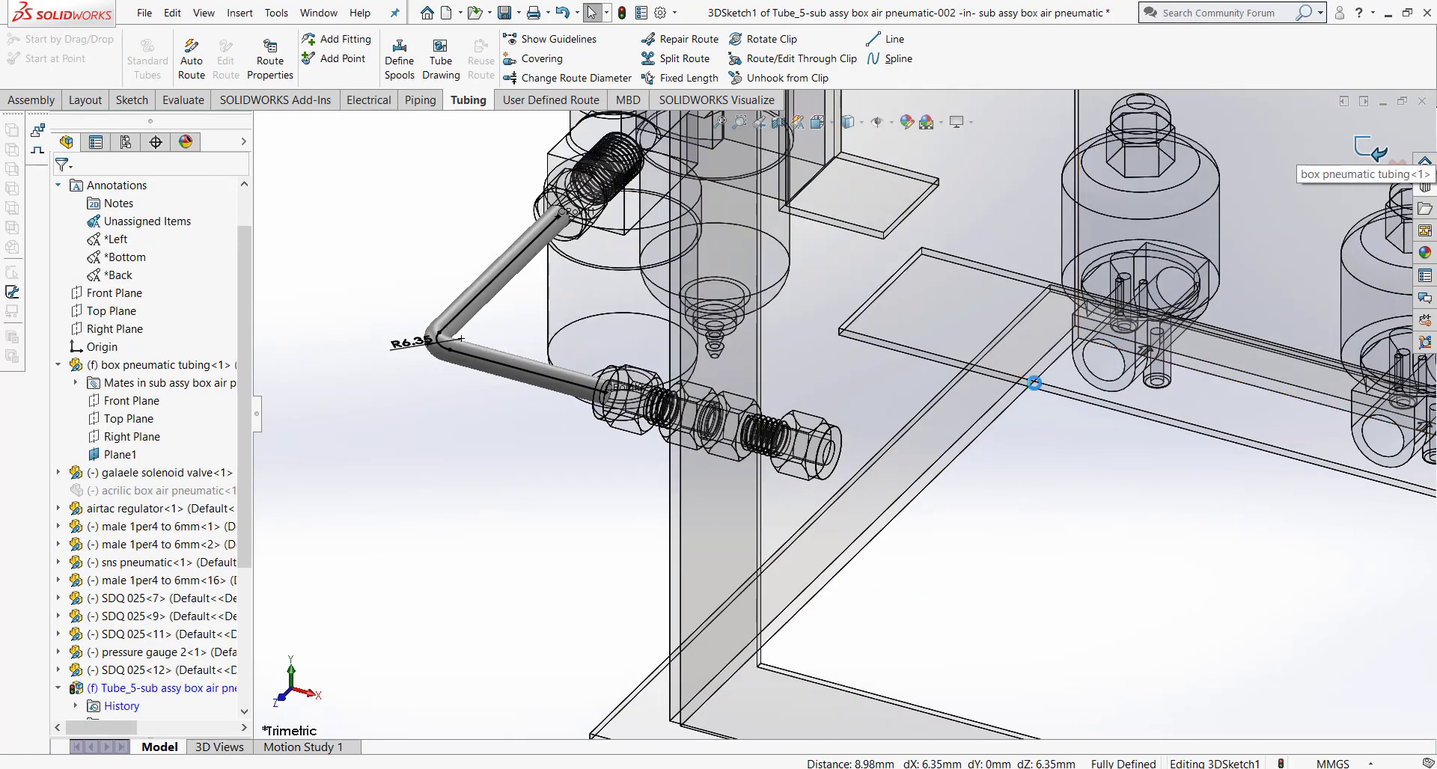
Step: Exit the route sketch and finish route editing, cancelling an extra connection point
key(ctrl+b)
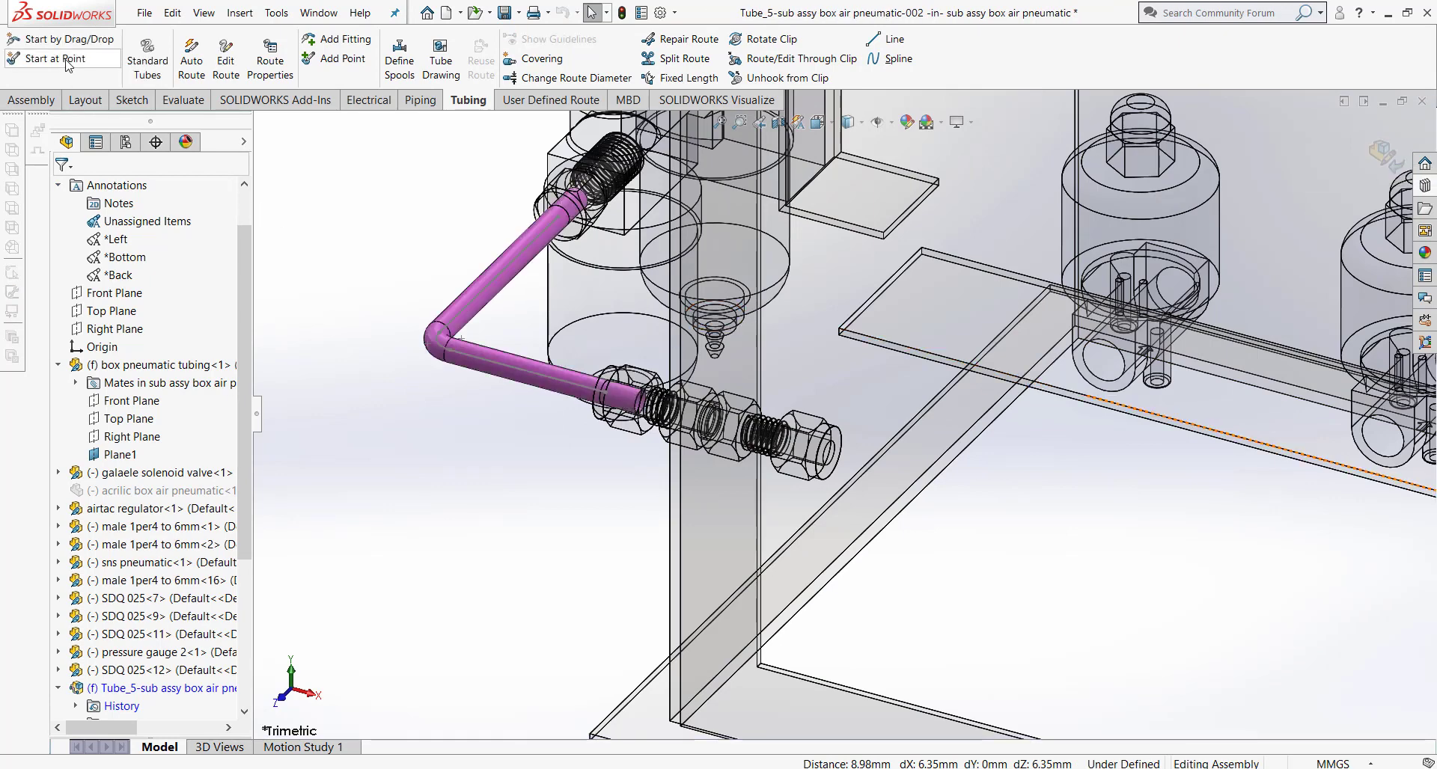
click(68, 60)
click(778, 409)
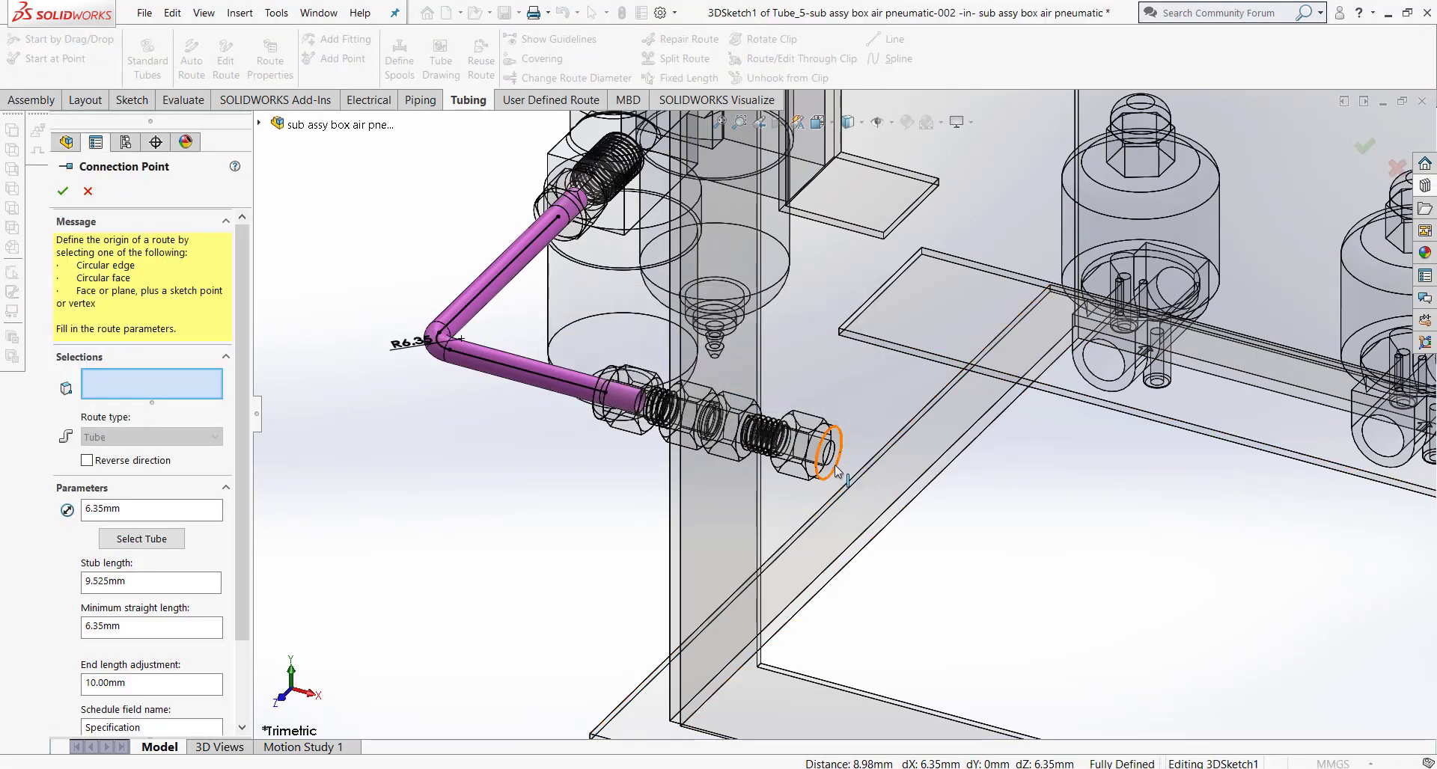
click(86, 194)
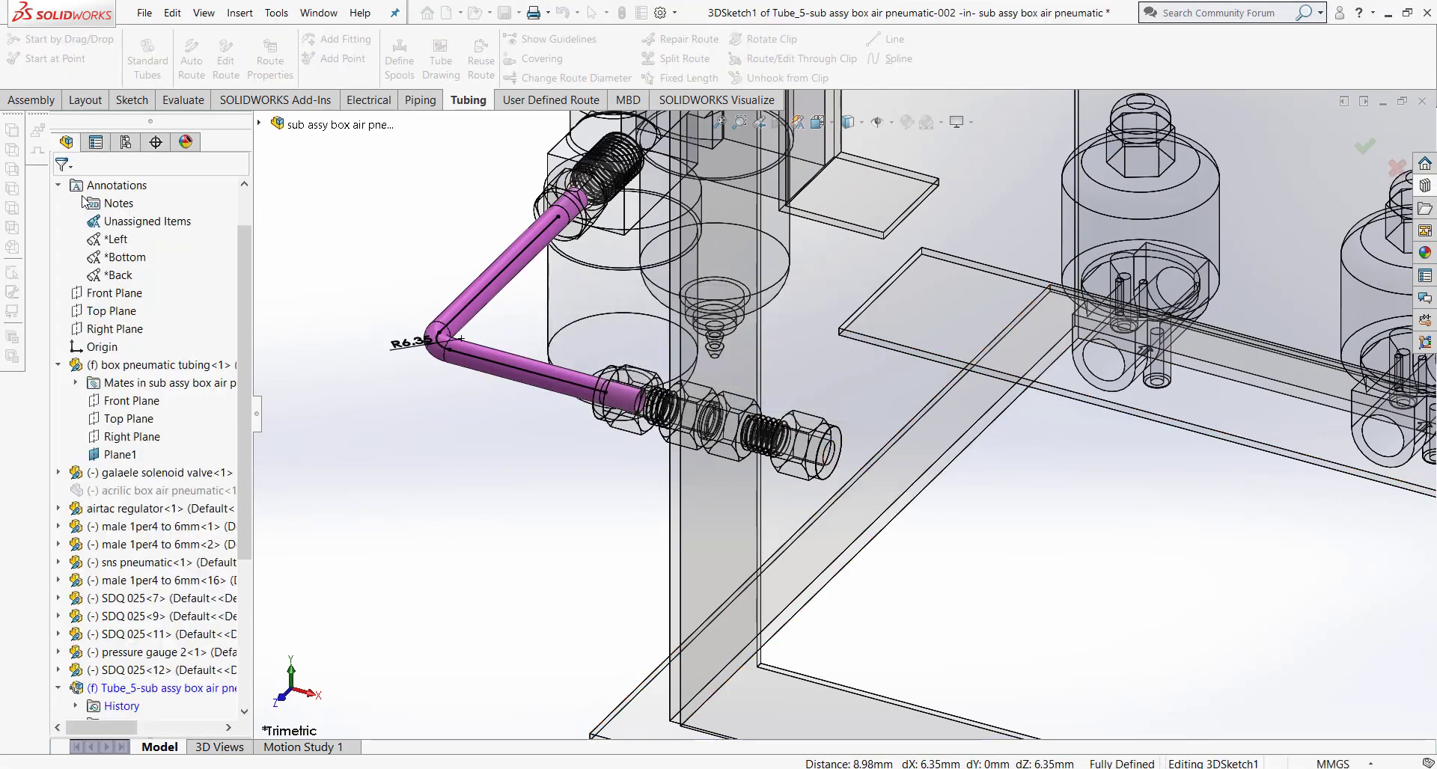
click(1362, 150)
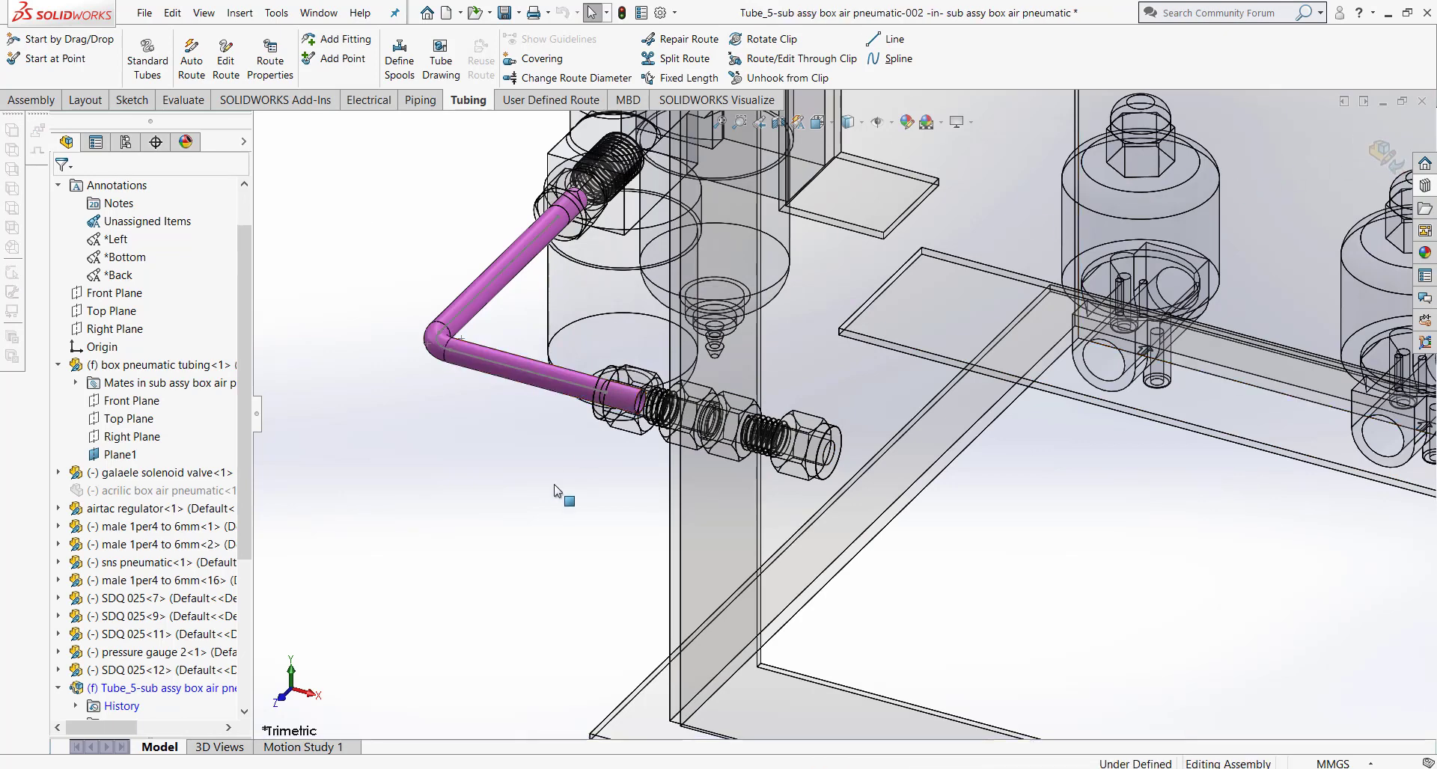
click(1381, 152)
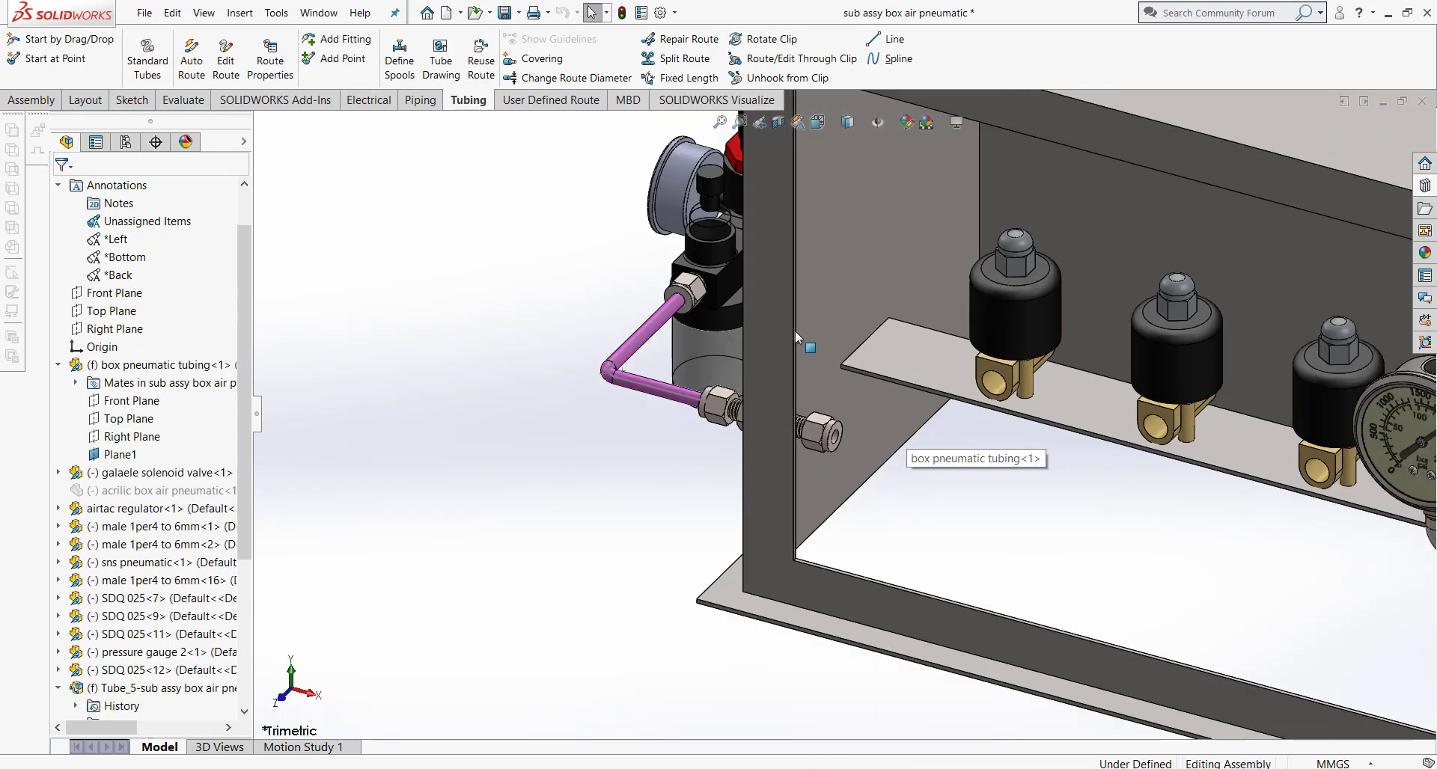
Step: Copy the fitting with its concentric and distance mates onto the first three solenoid outlets
scroll(335, 258, up, 3)
scroll(449, 269, down, 4)
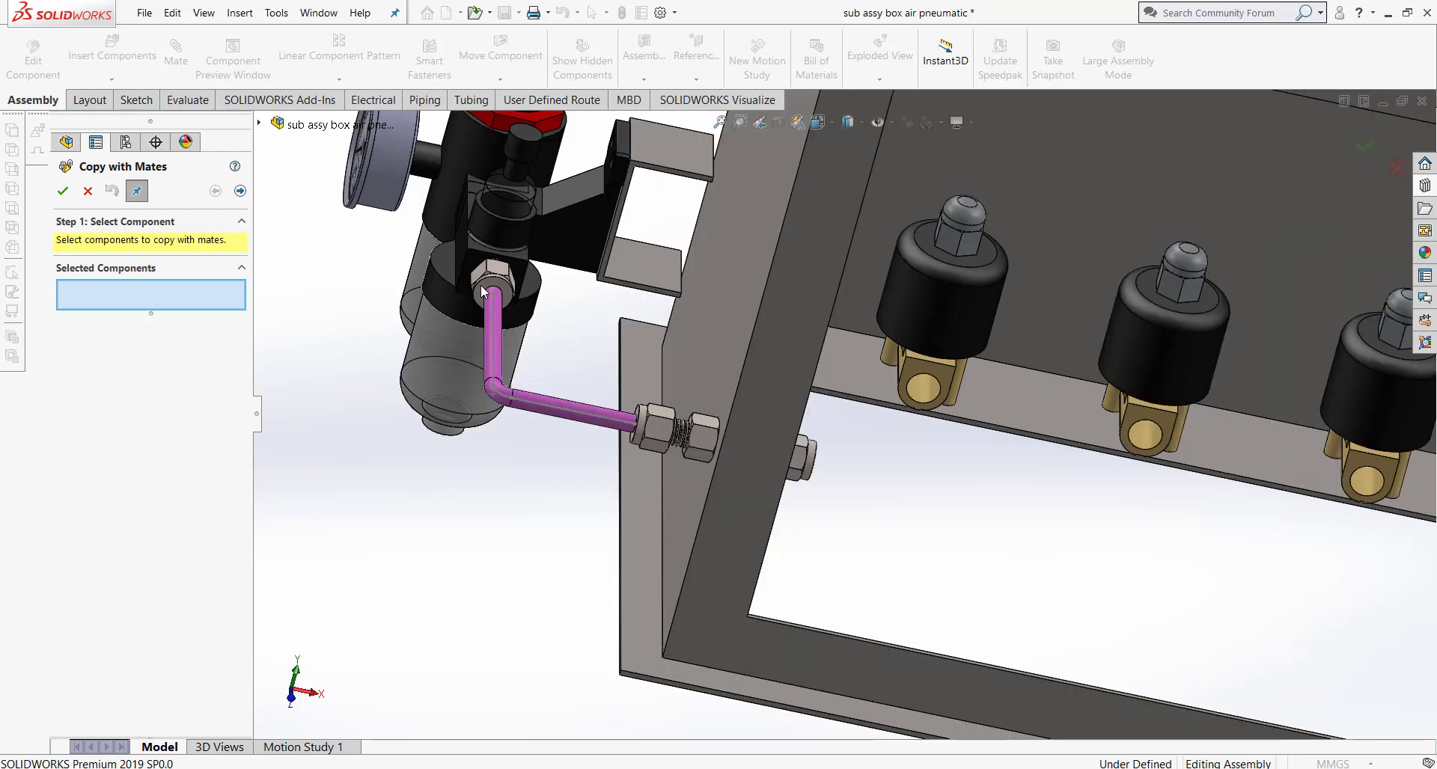
click(494, 289)
key(Return)
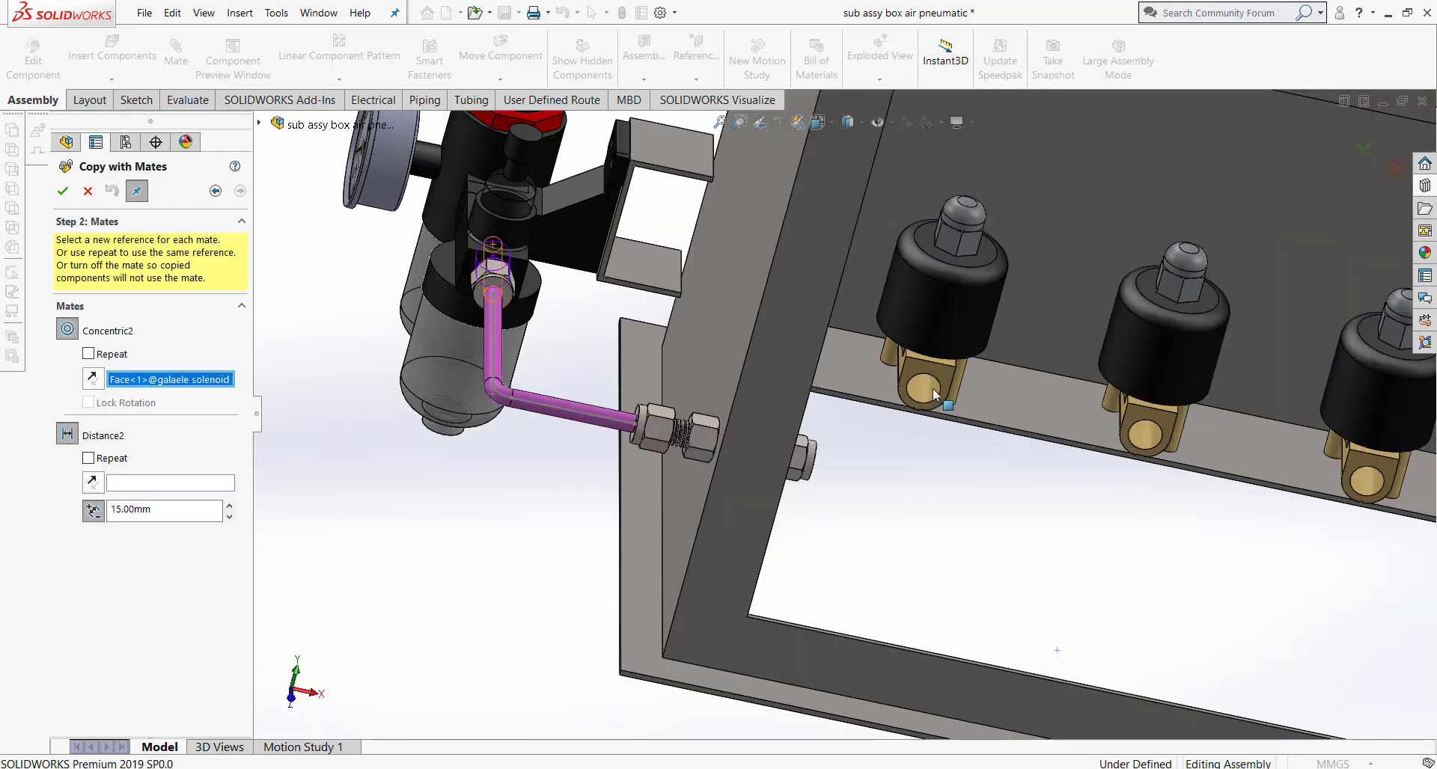
click(934, 395)
click(955, 389)
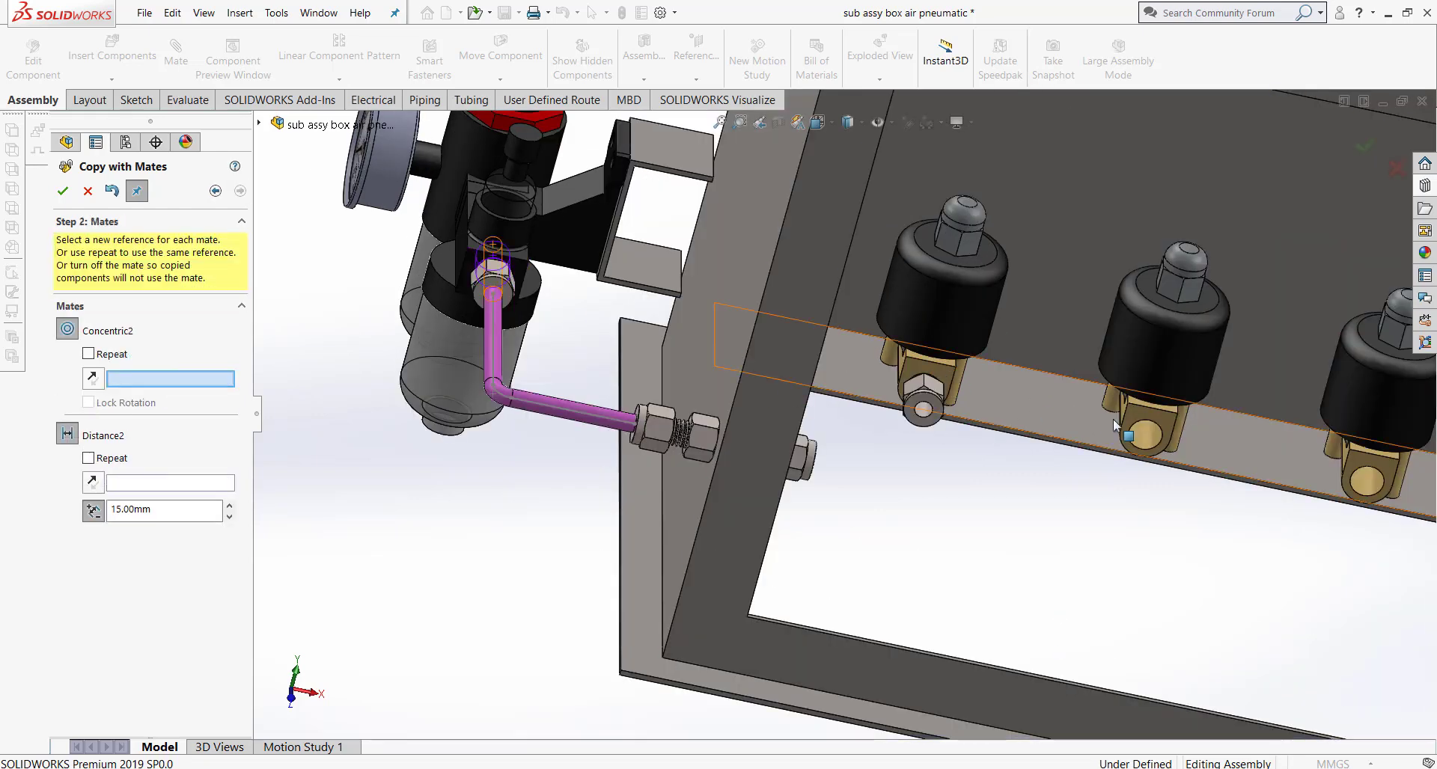
click(1137, 437)
click(1160, 426)
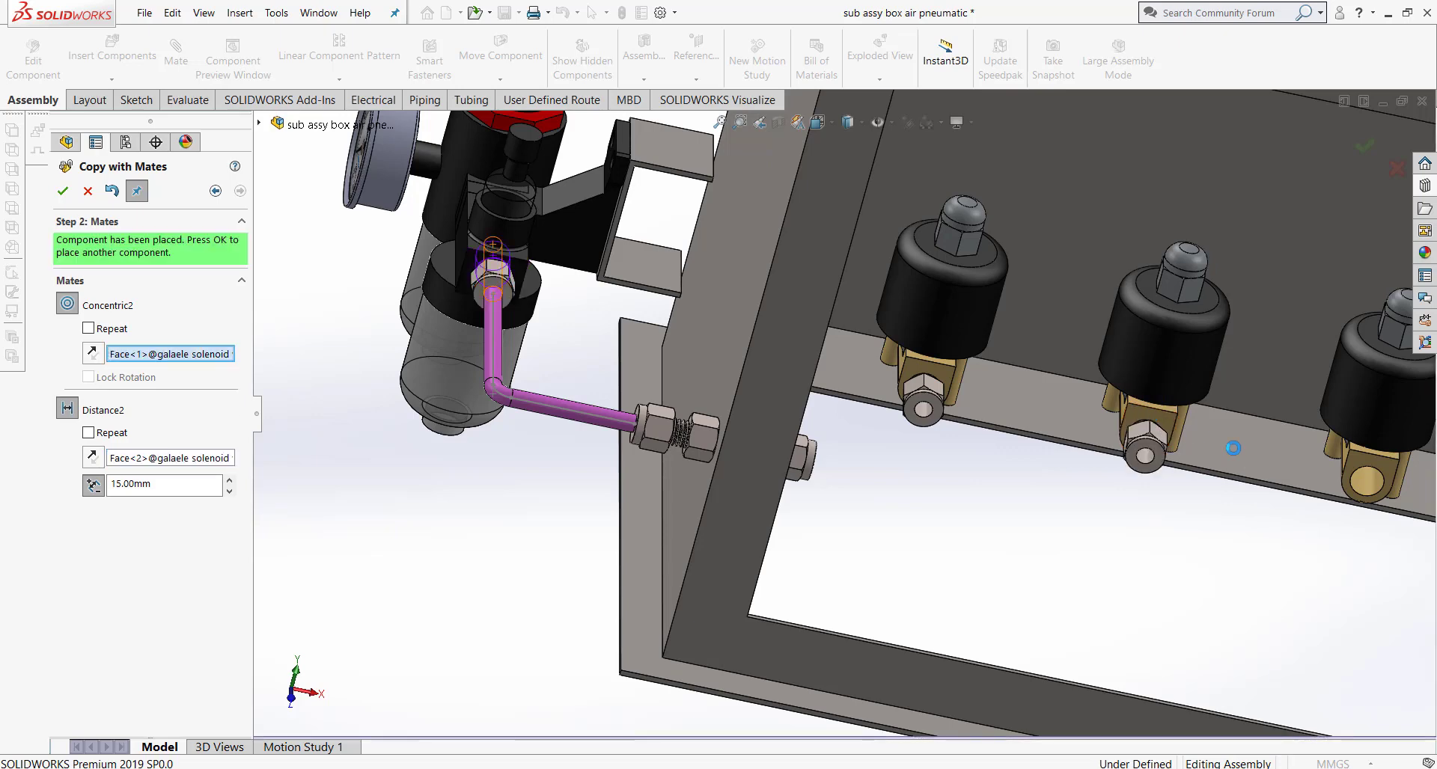
click(1374, 476)
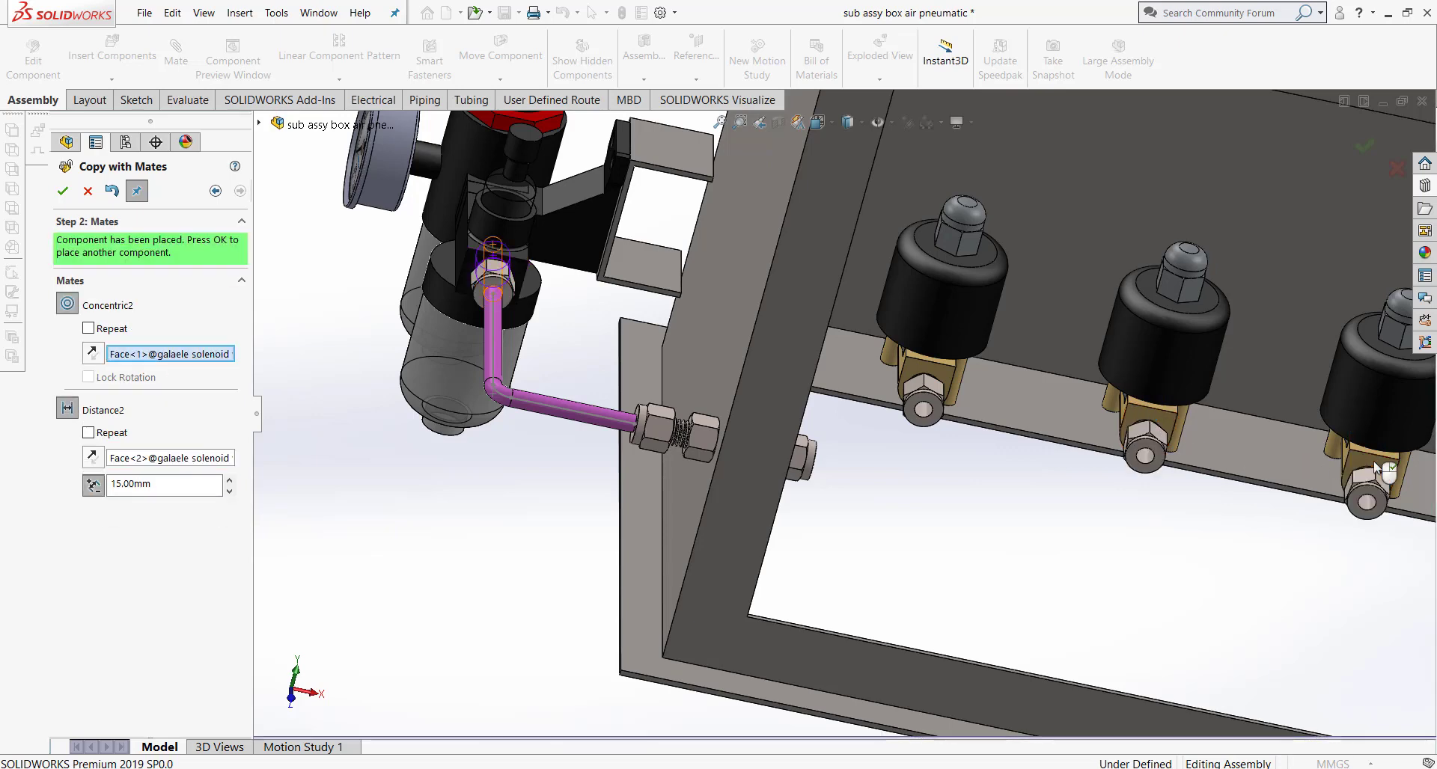
Step: Place further fitting copies on the rear valves, then orbit back to face them
middle_drag(989, 417, 1103, 374)
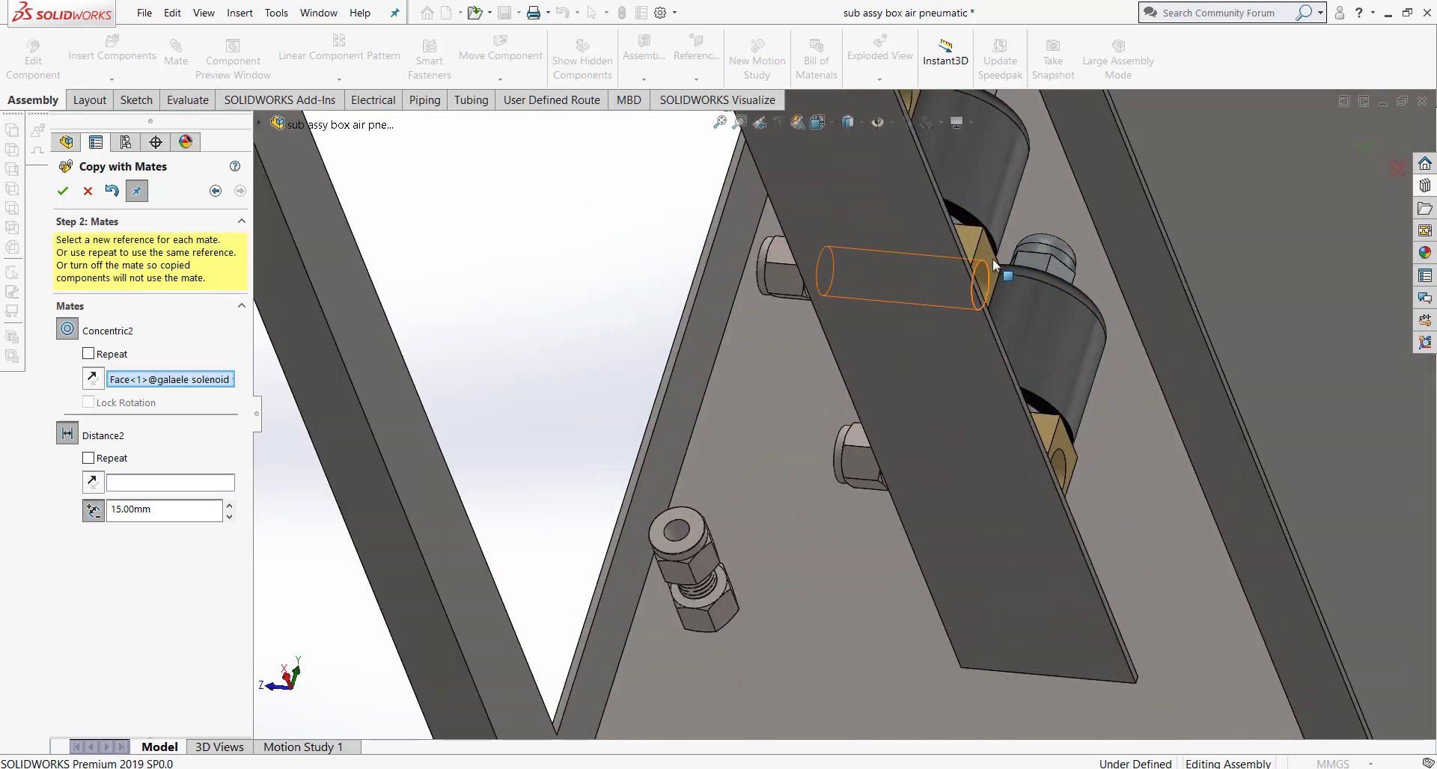
click(994, 264)
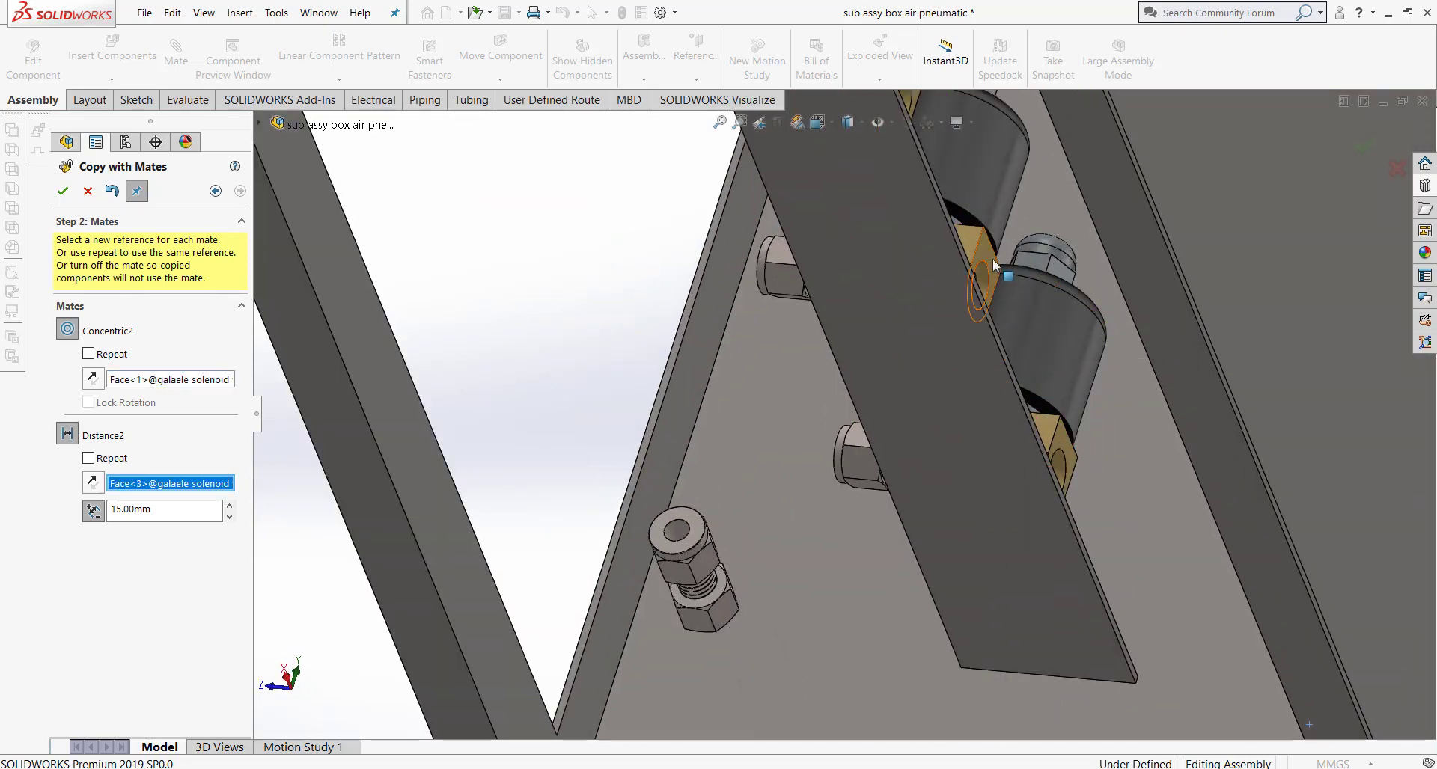
click(1068, 451)
middle_drag(1068, 451, 903, 158)
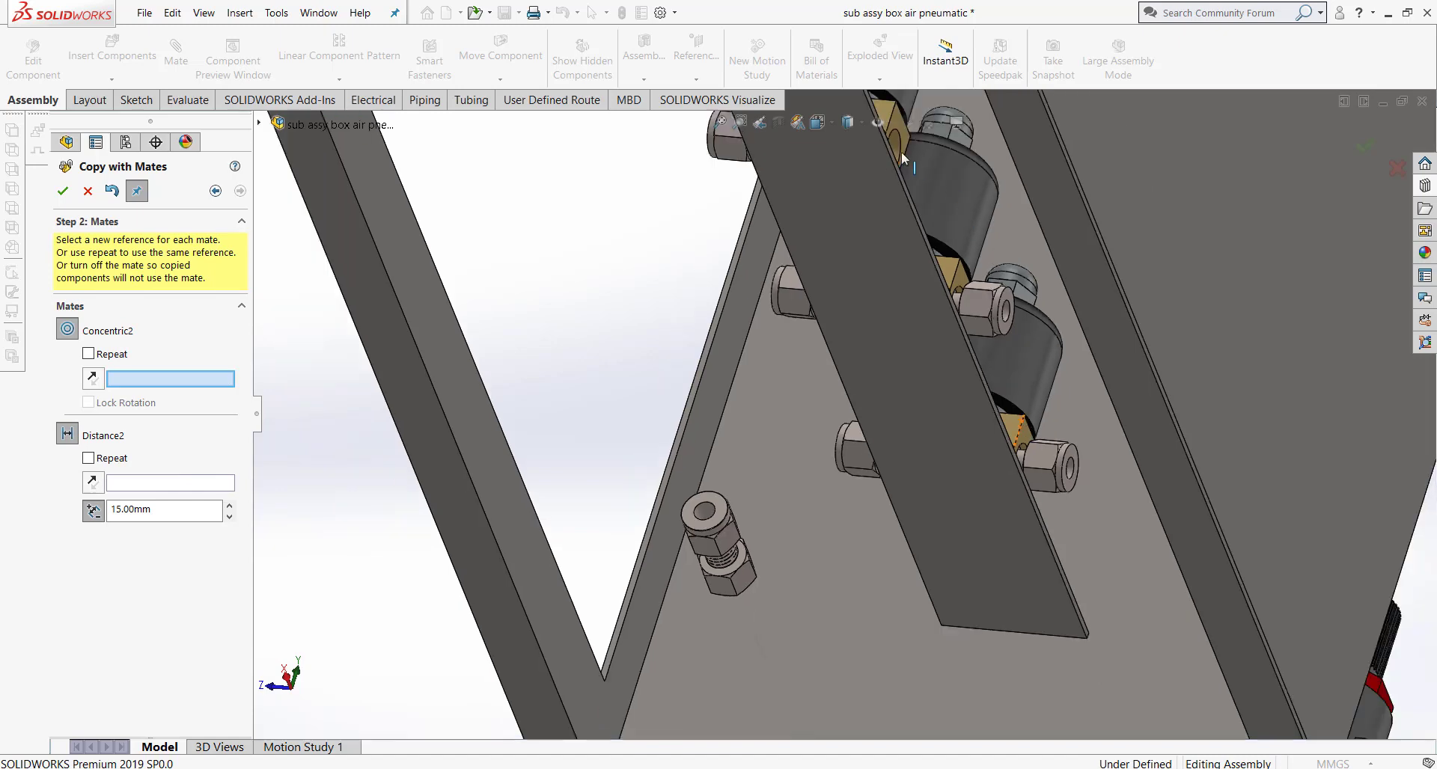
scroll(903, 158, down, 2)
click(900, 162)
click(901, 163)
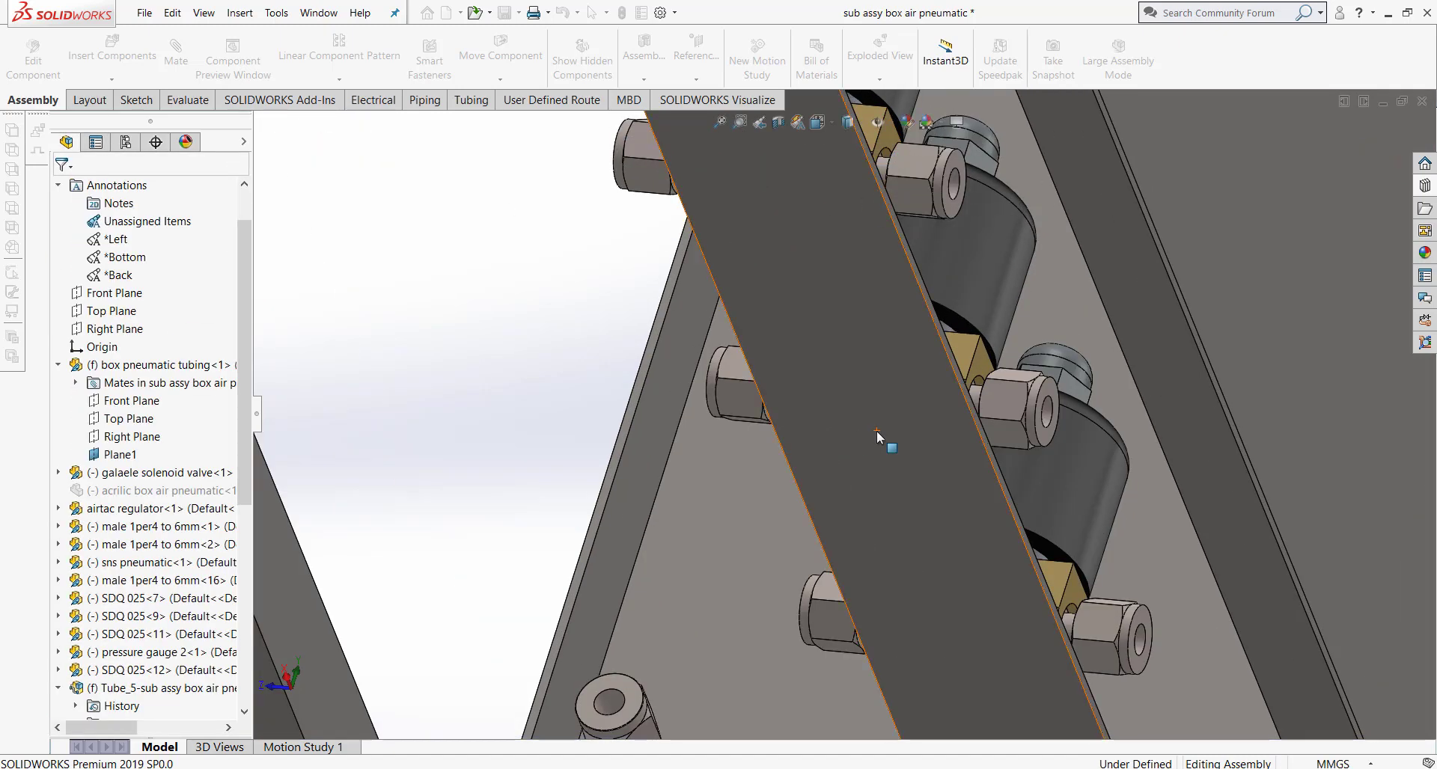
scroll(852, 366, up, 3)
mouse_move(852, 367)
middle_down()
mouse_move(1054, 524)
mouse_move(992, 502)
middle_up()
scroll(1054, 525, up, 3)
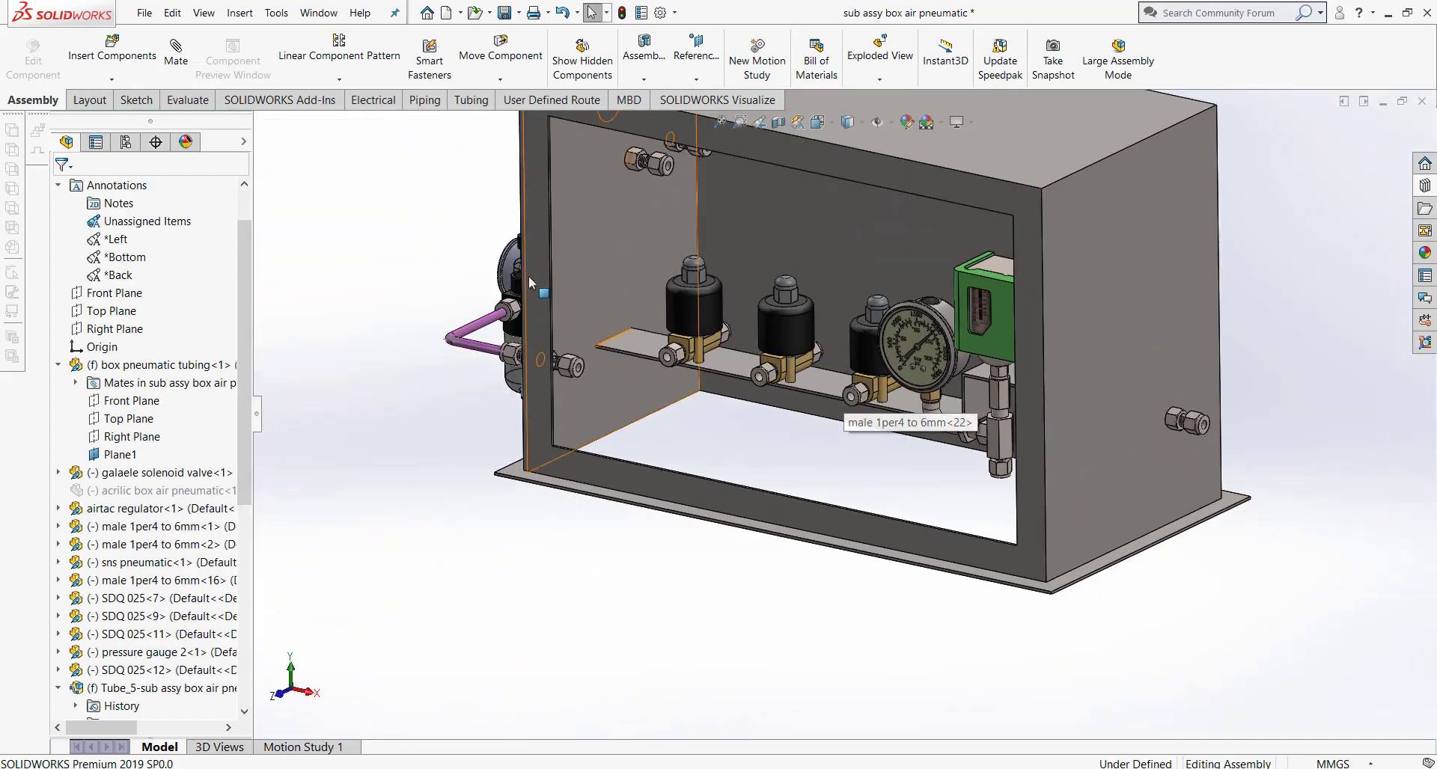
Step: Start Tube_6 at the SDQ 025-12 fitting's circular edge with default properties and a stub
scroll(404, 269, down, 2)
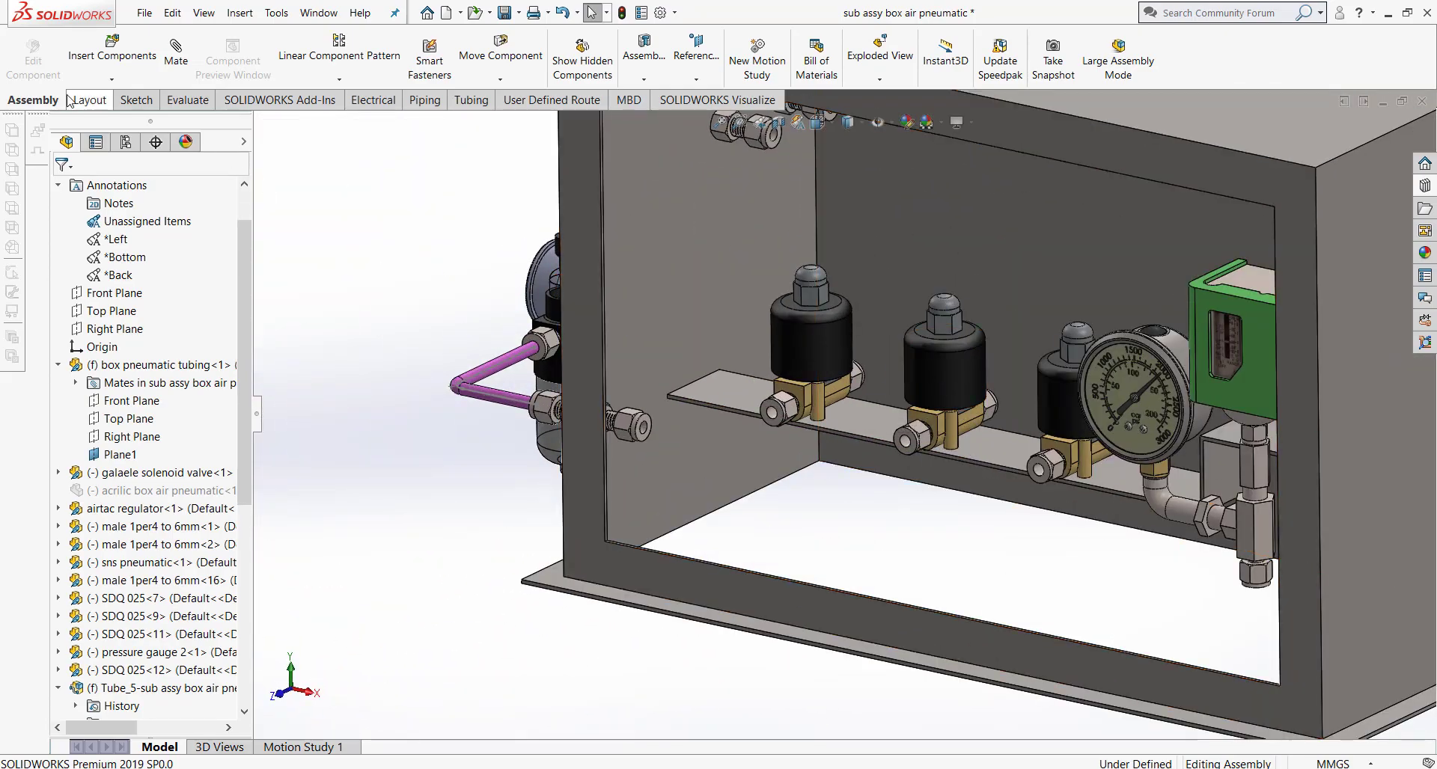
click(470, 99)
click(54, 58)
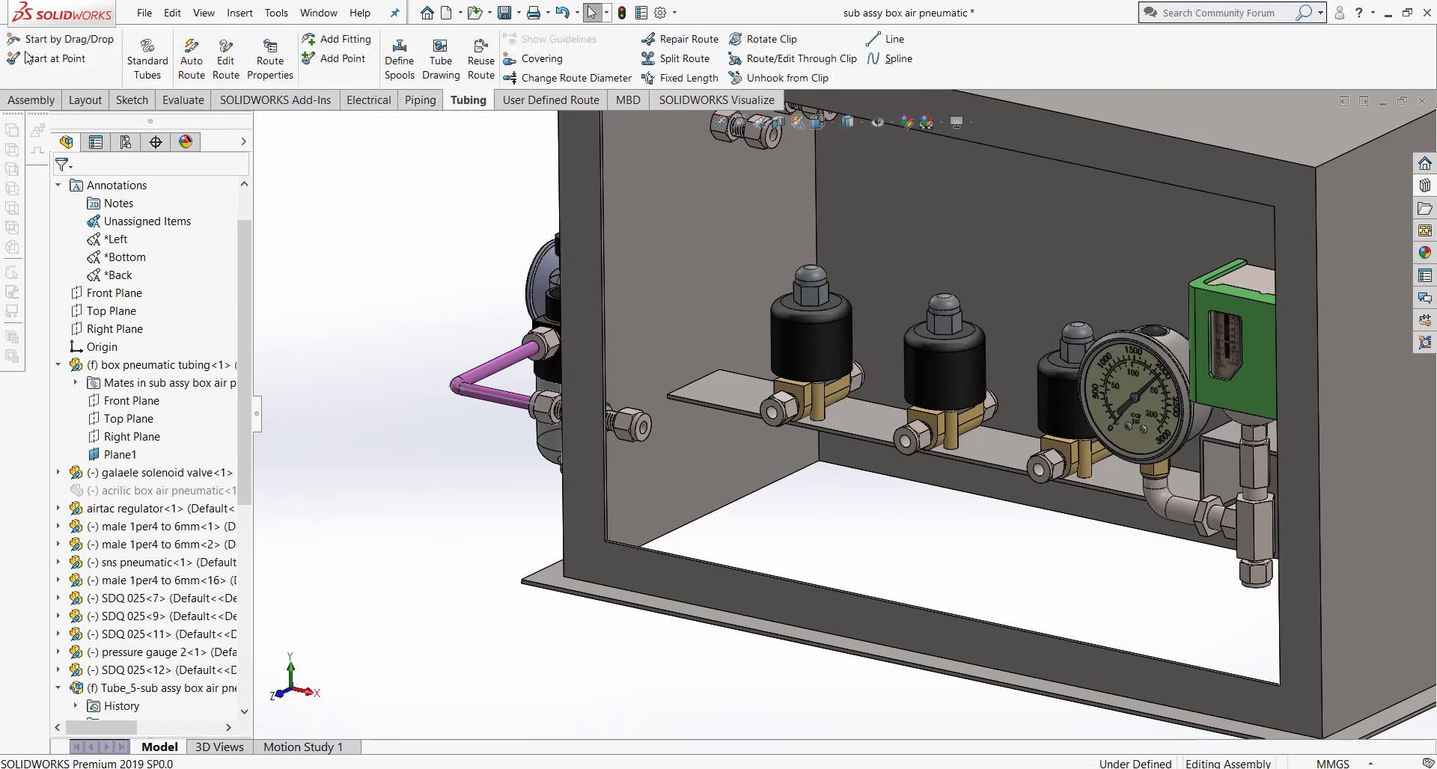
click(752, 406)
click(620, 406)
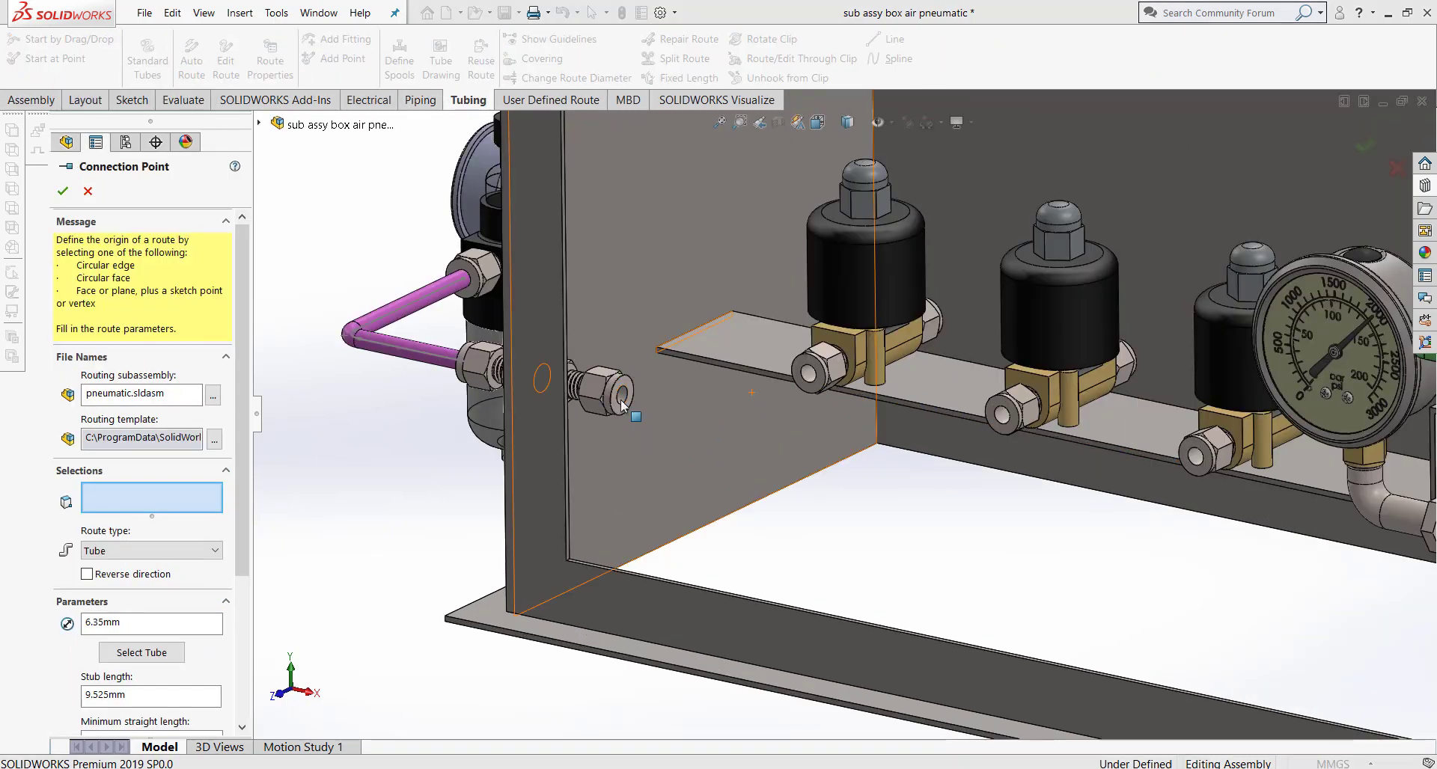
key(Return)
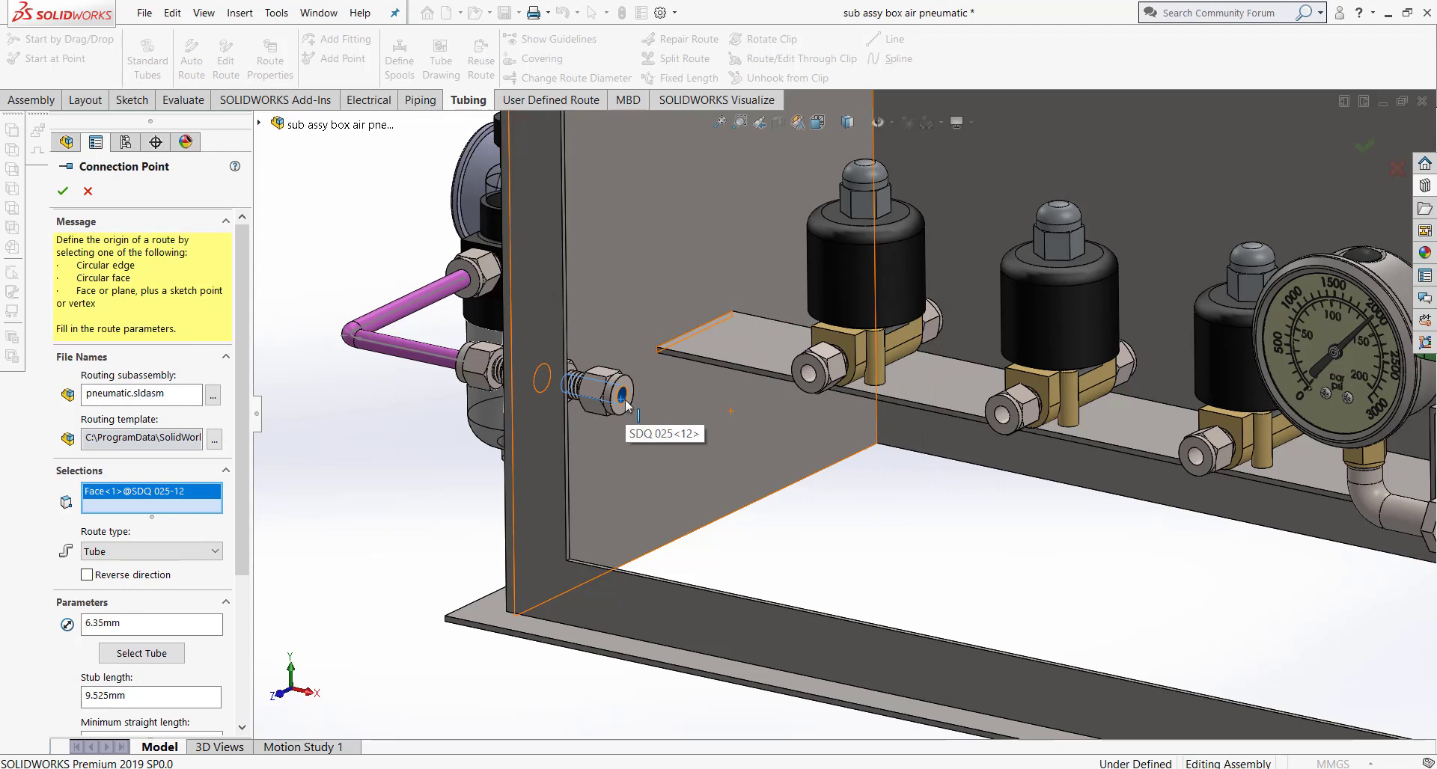
click(625, 402)
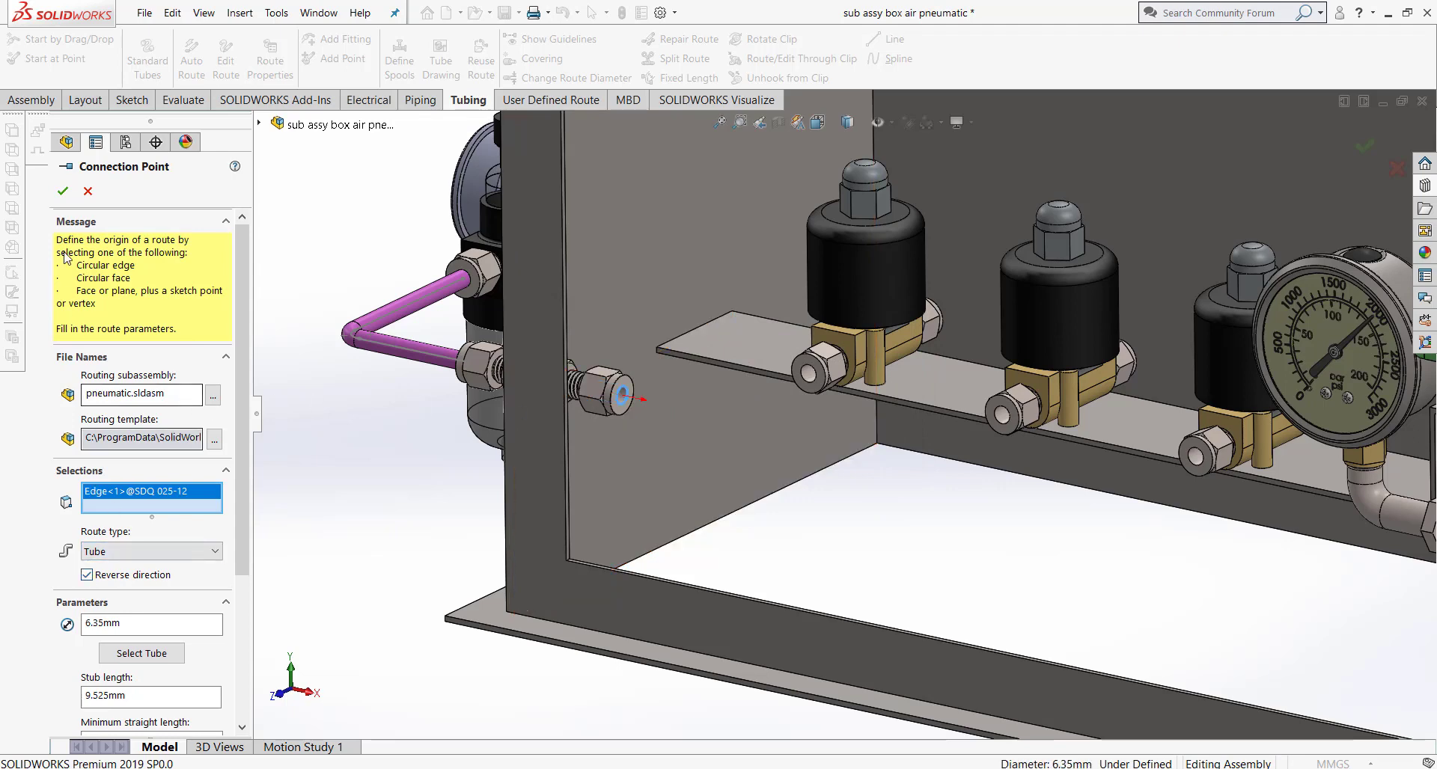
click(63, 191)
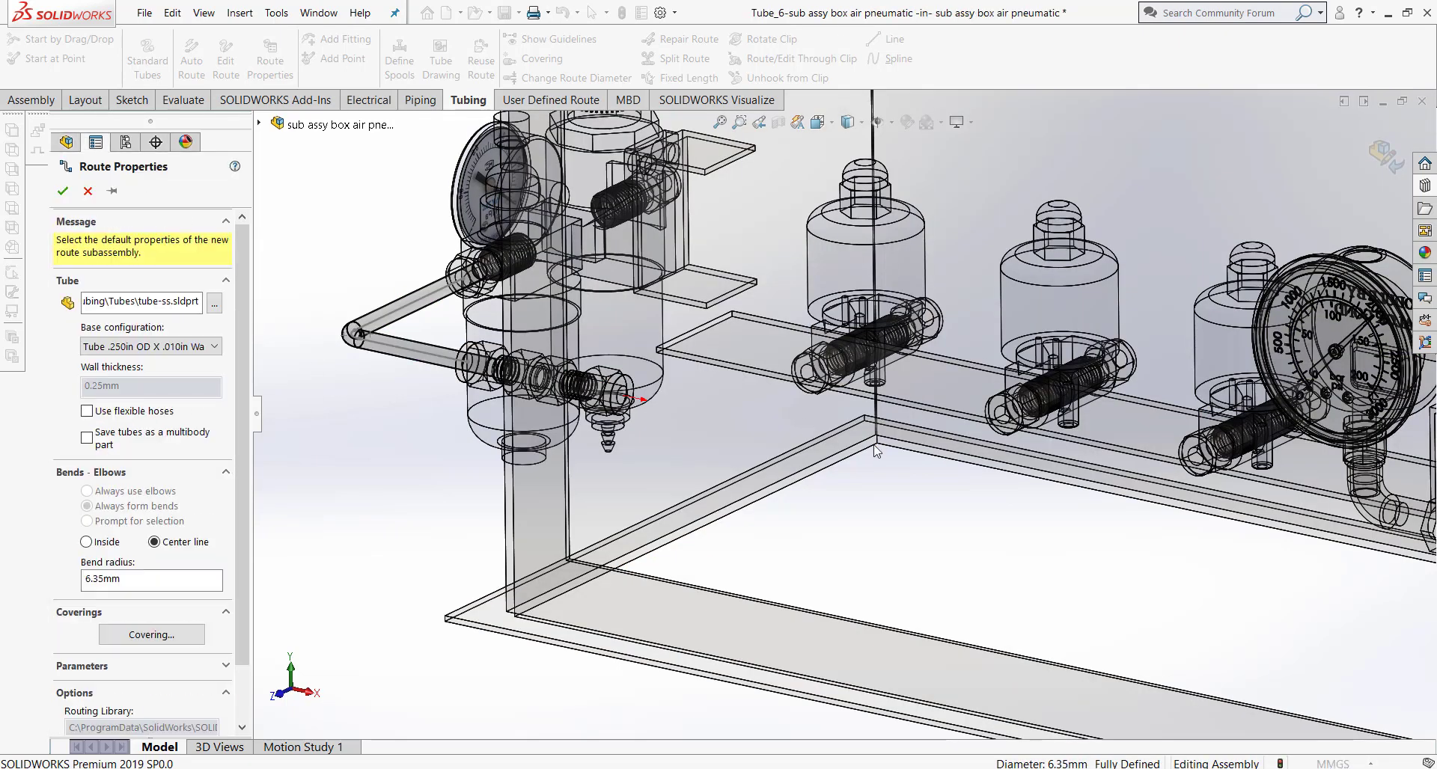
key(Return)
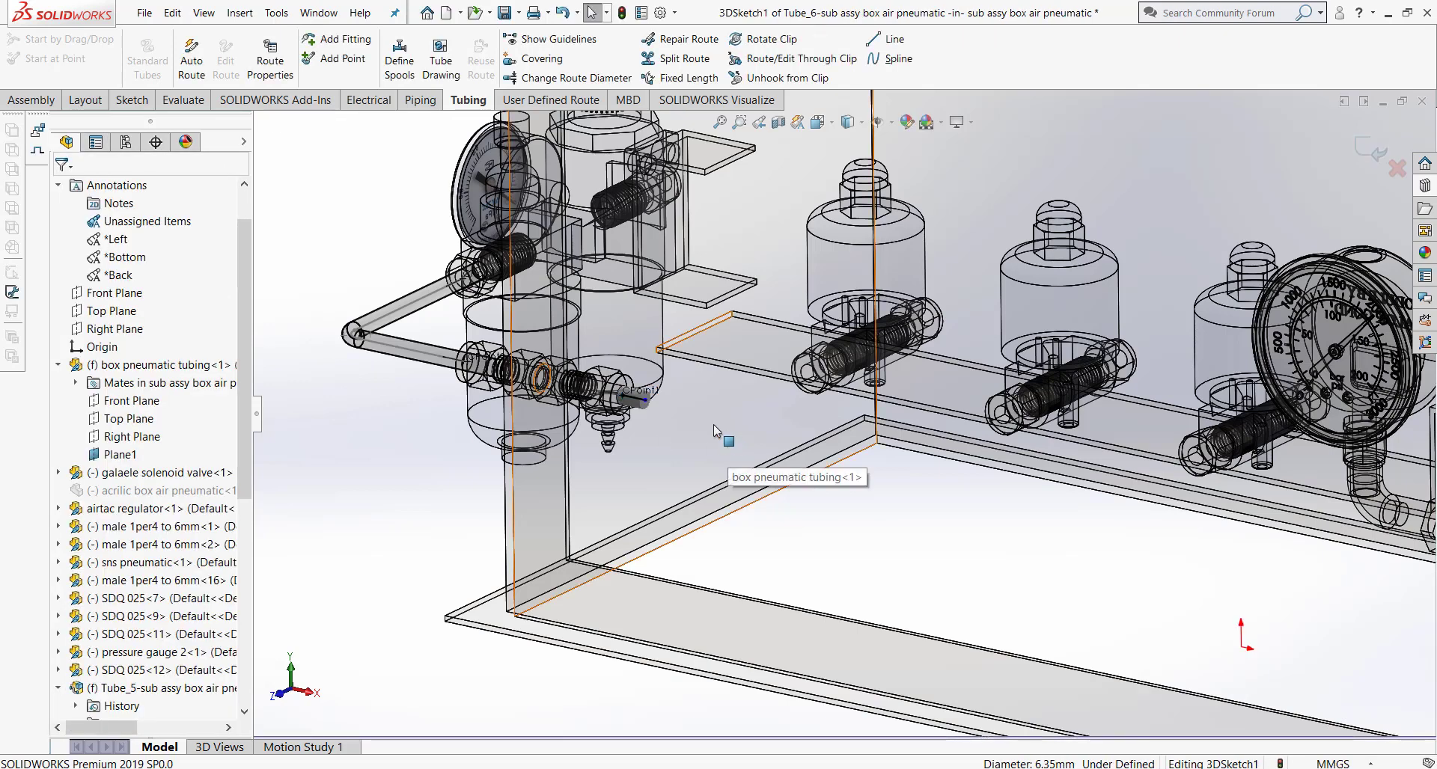
scroll(712, 424, down, 3)
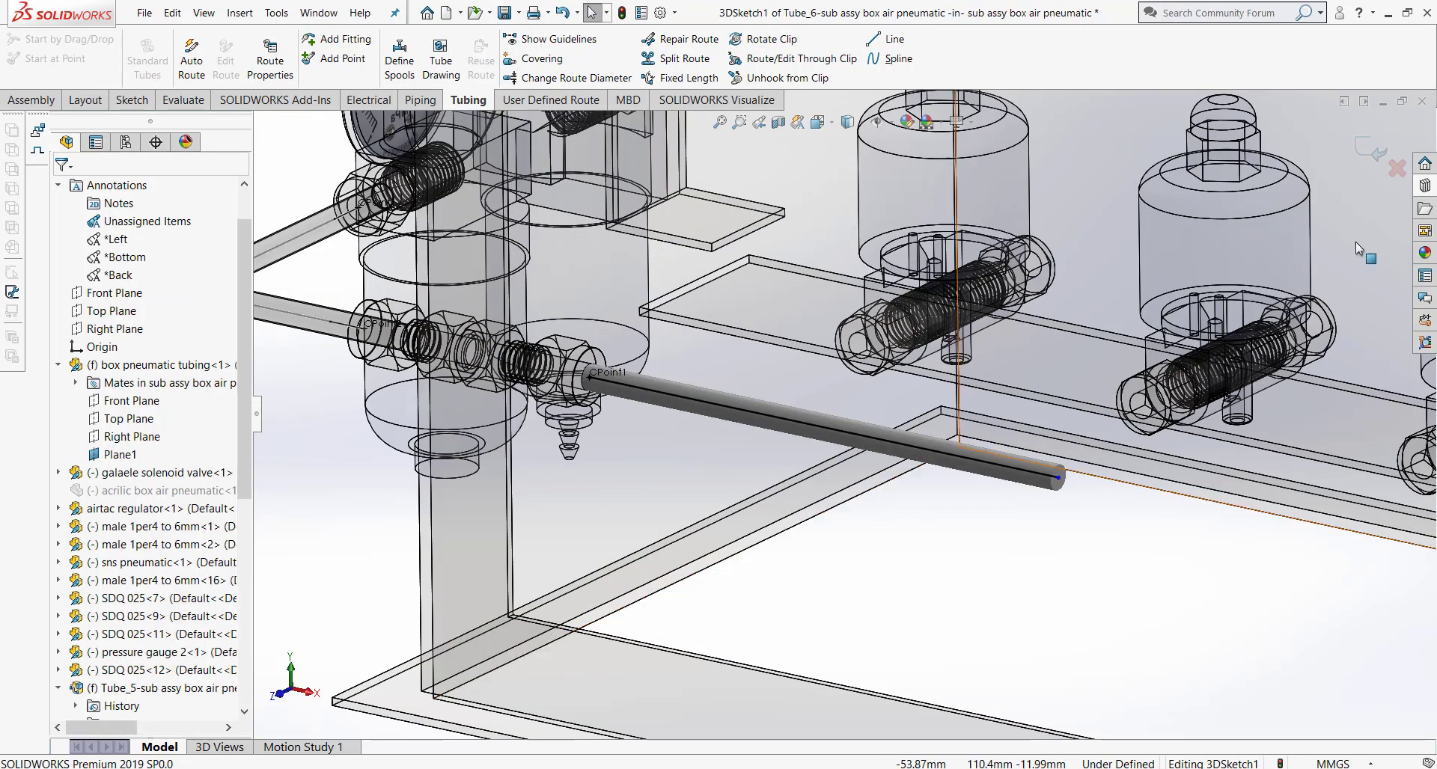
click(1424, 186)
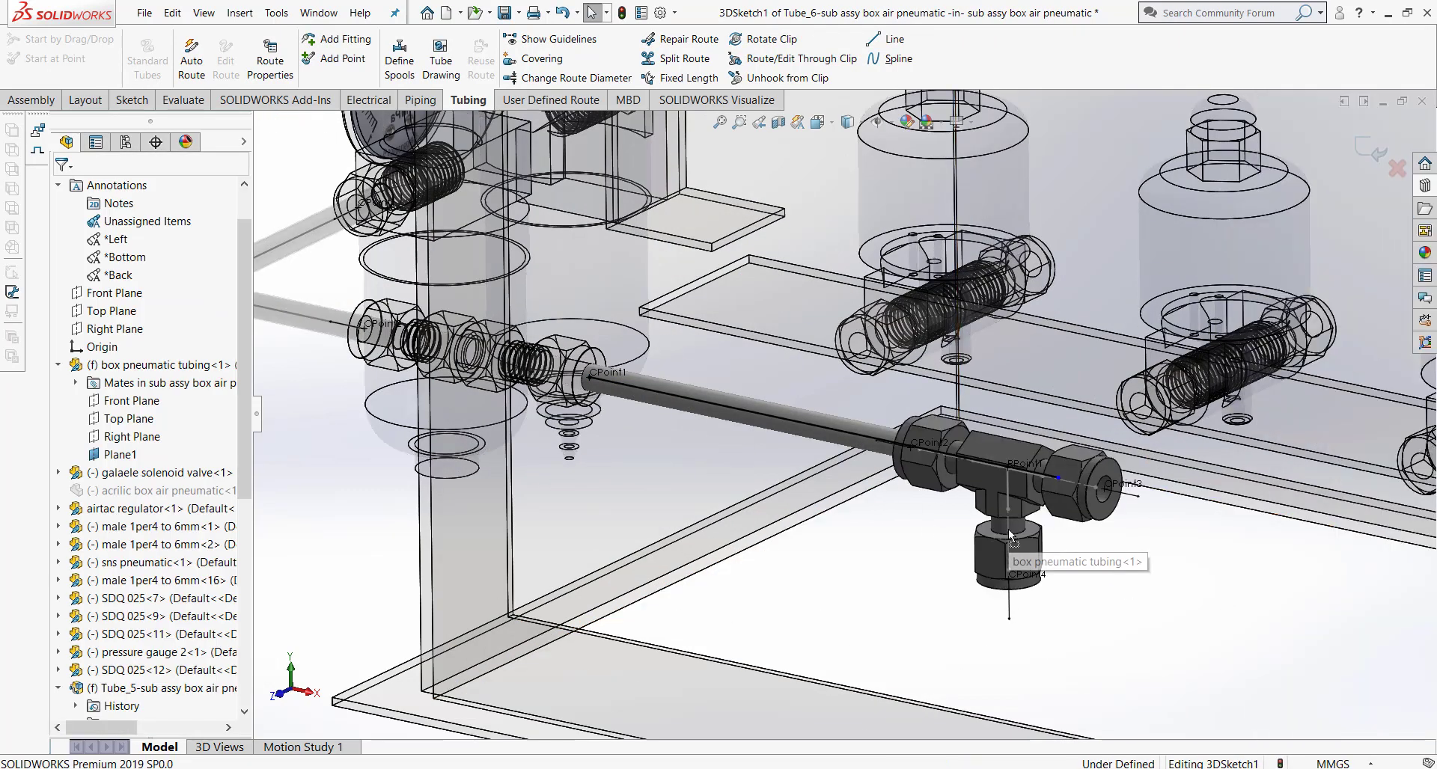
Step: Drop a tee onto the stub, branch up, tied to the valve fitting's face plane
drag(1143, 455, 783, 422)
key(Tab)
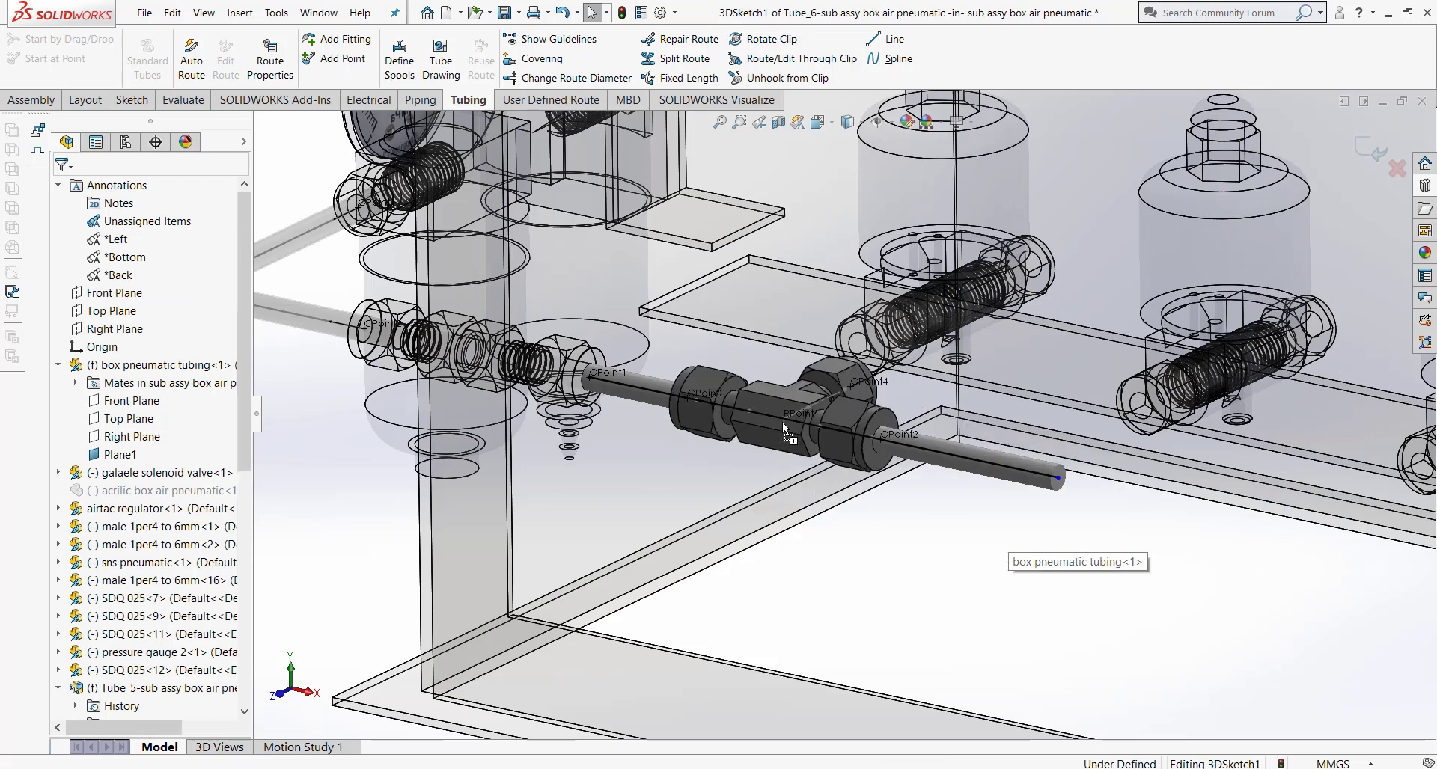
scroll(785, 419, up, 3)
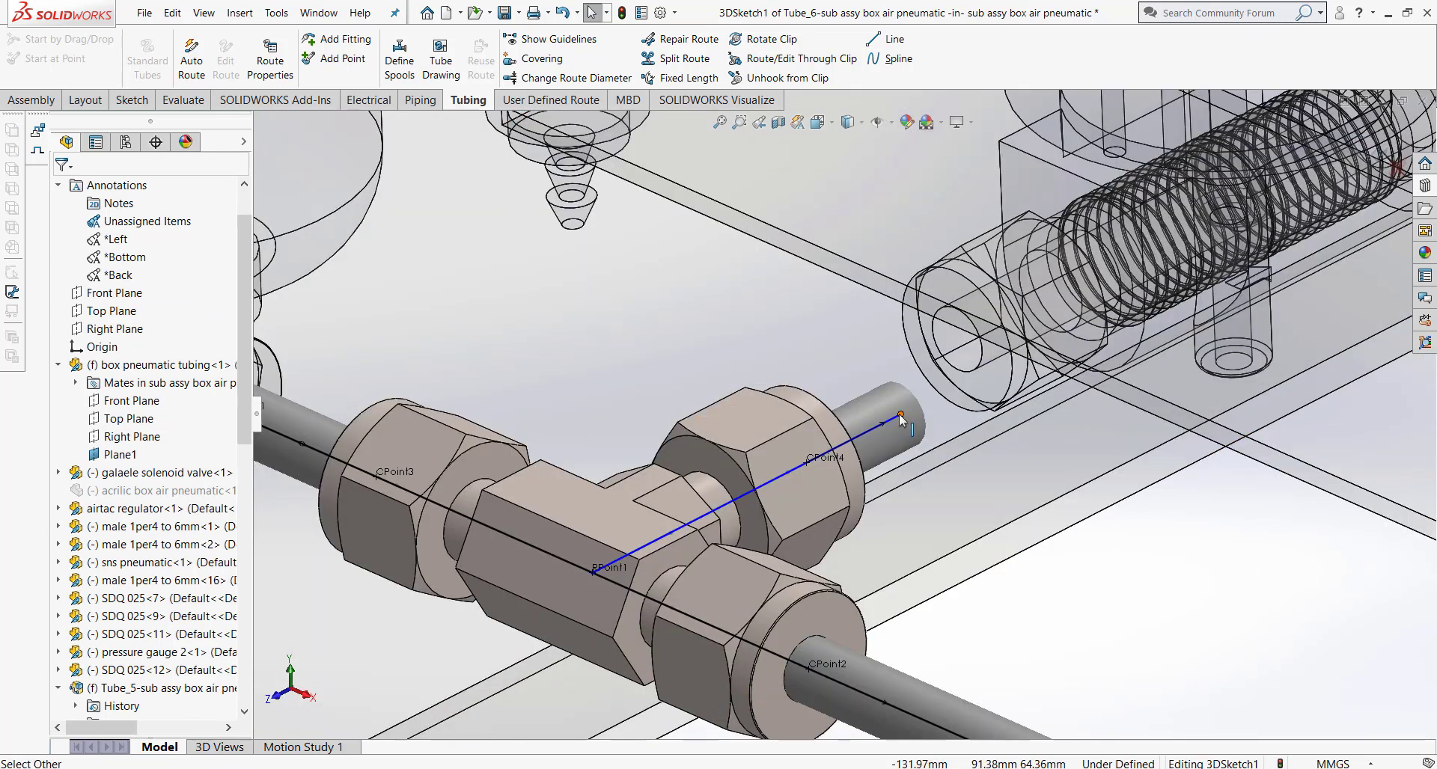
click(977, 402)
ctrl+click(991, 383)
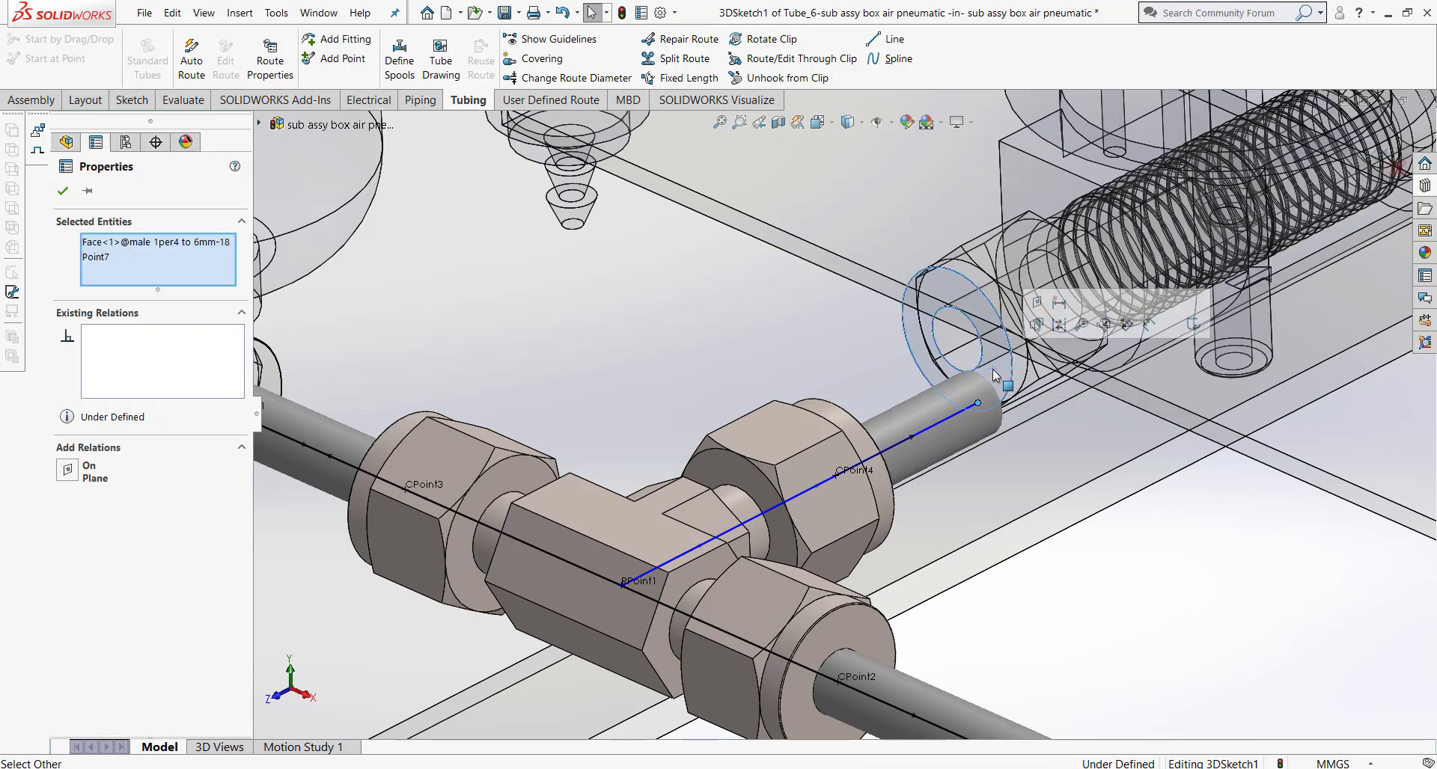
click(1144, 581)
scroll(948, 297, up, 2)
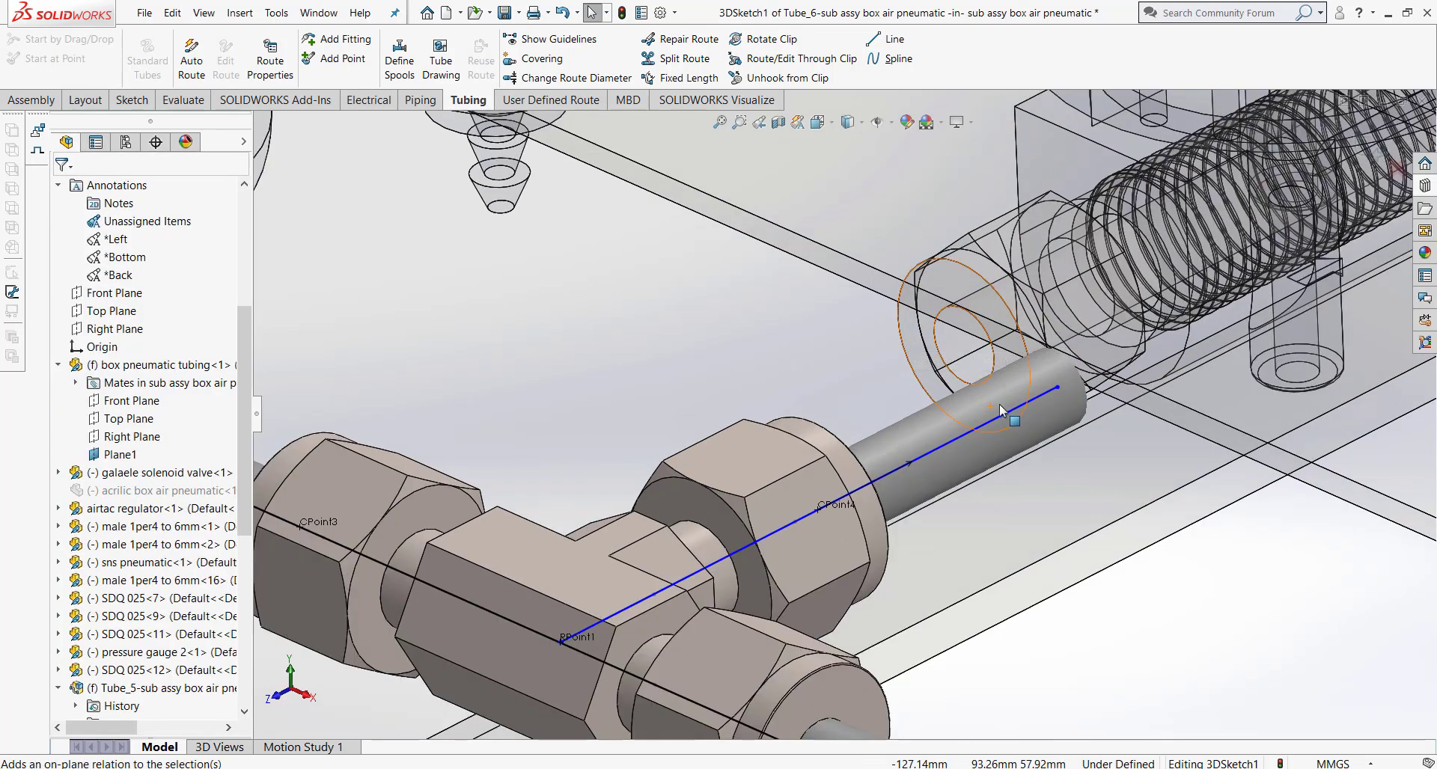
Step: Drag the tee branch end onto the valve fitting's centre from the front view
click(817, 122)
click(839, 184)
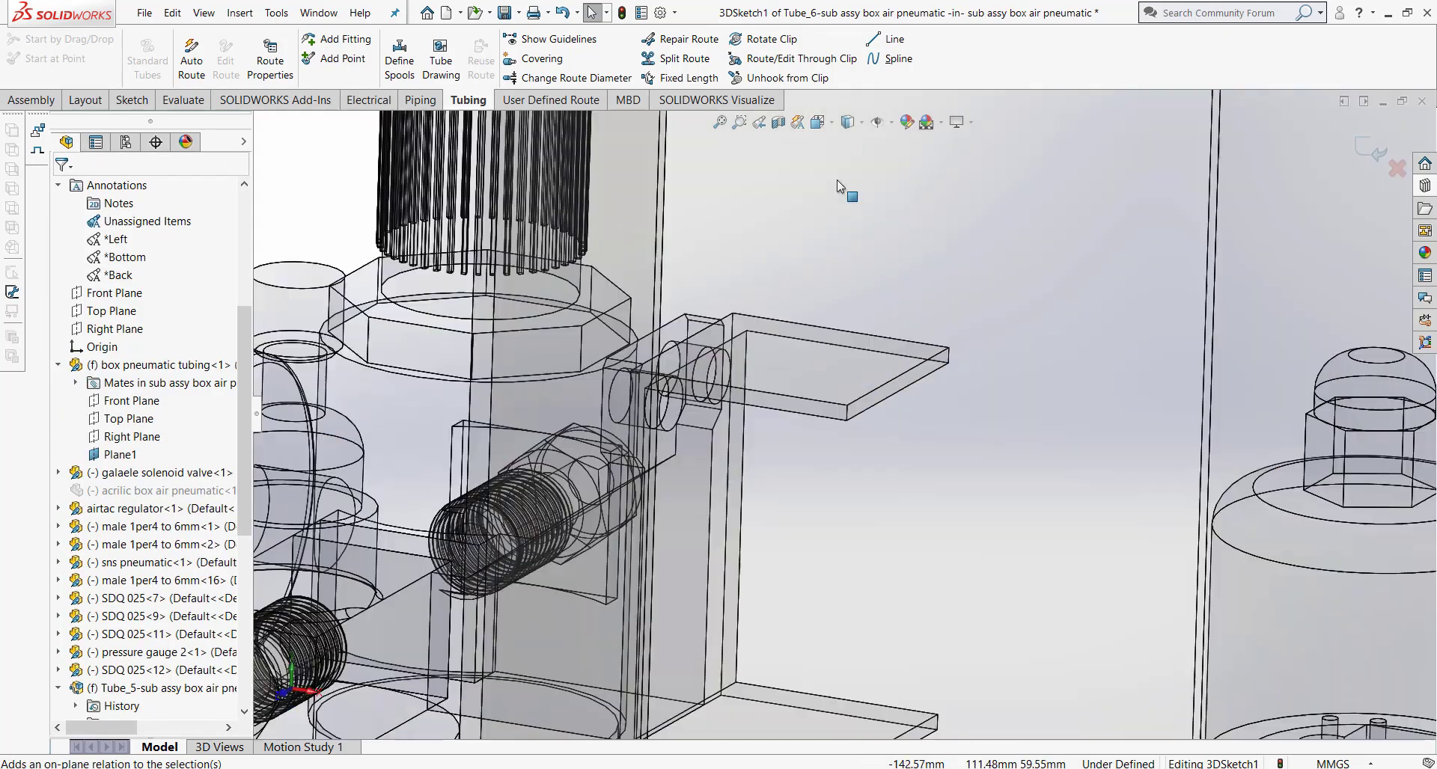
scroll(702, 506, up, 2)
scroll(782, 449, up, 5)
scroll(798, 434, up, 2)
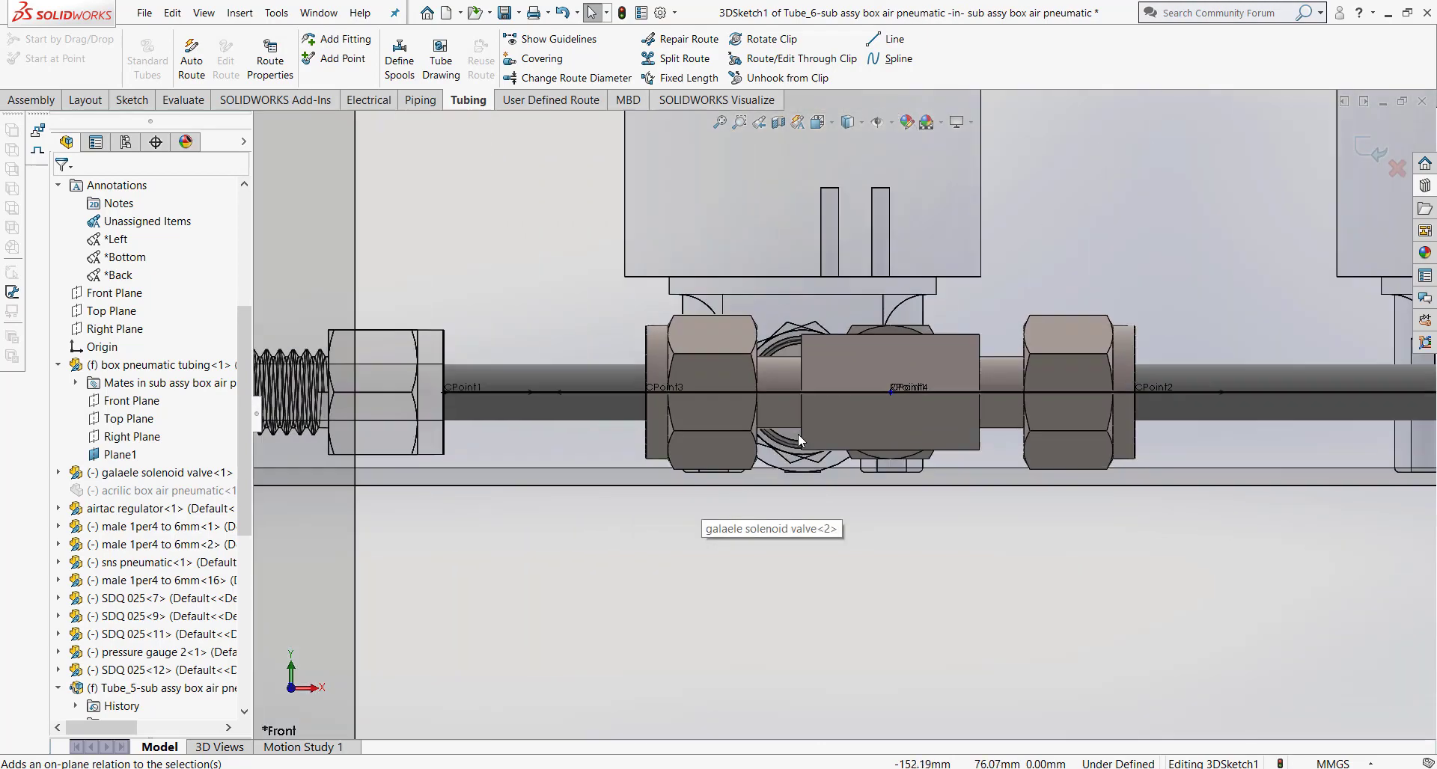
scroll(829, 389, up, 2)
scroll(829, 389, up, 2)
mouse_move(829, 389)
middle_down()
mouse_move(835, 452)
mouse_move(847, 285)
middle_up()
scroll(903, 377, up, 3)
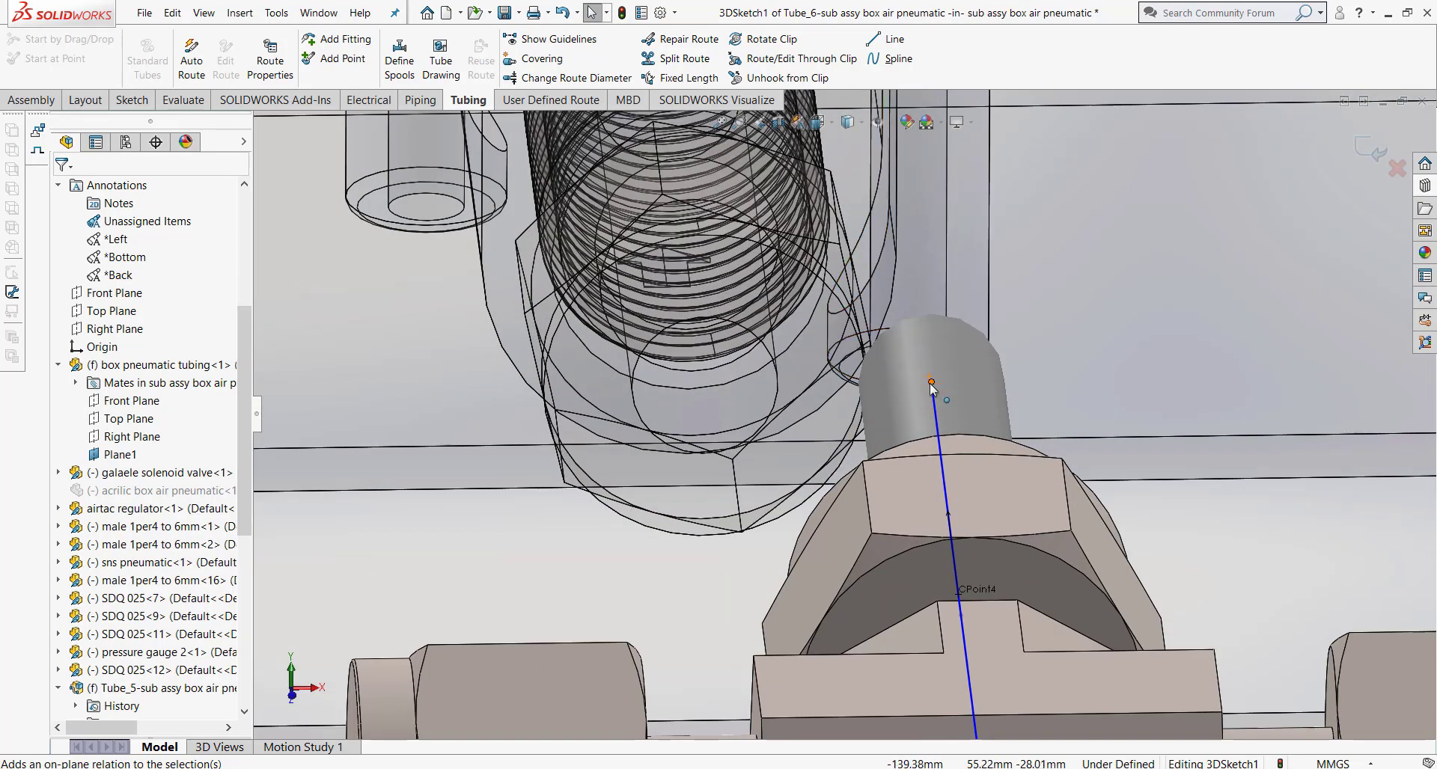
drag(930, 383, 705, 387)
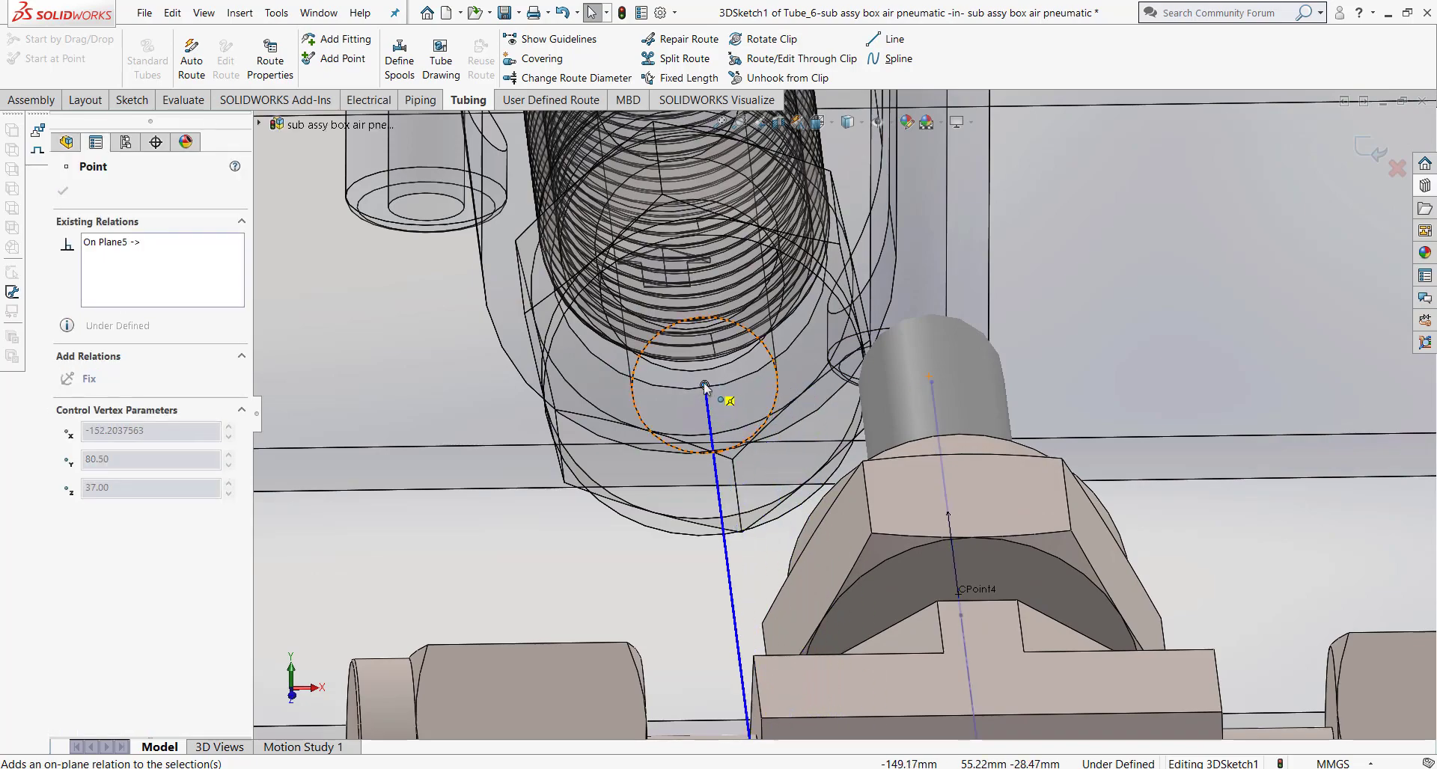
click(833, 398)
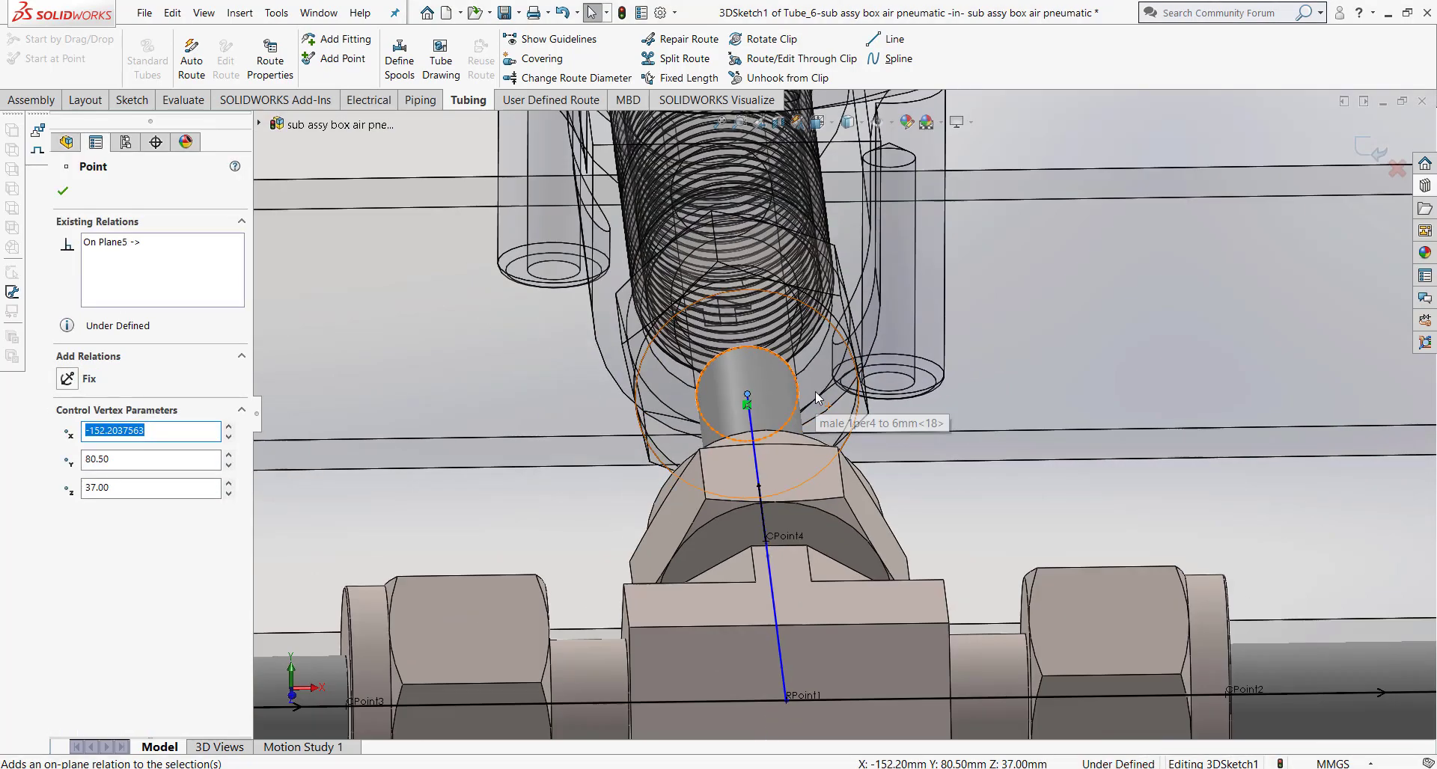
Step: Orbit to view the tube lengthwise and begin adding another connection point
mouse_move(831, 419)
middle_down()
mouse_move(725, 421)
mouse_move(1080, 591)
middle_up()
scroll(725, 421, down, 5)
scroll(917, 560, up, 3)
click(342, 58)
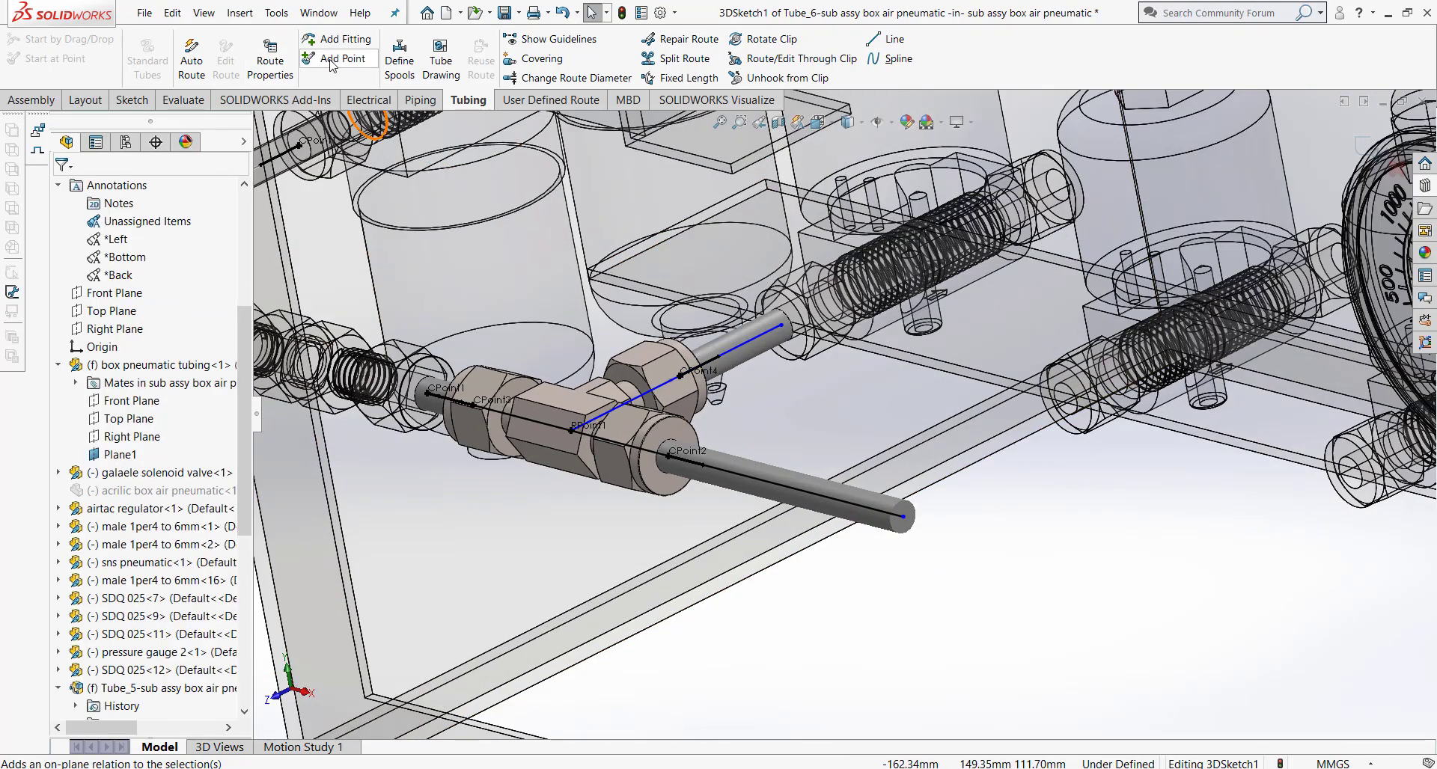
Step: Add a point on the valve fitting edge and Auto Route Point25 to Point35 with bends
scroll(1057, 360, up, 2)
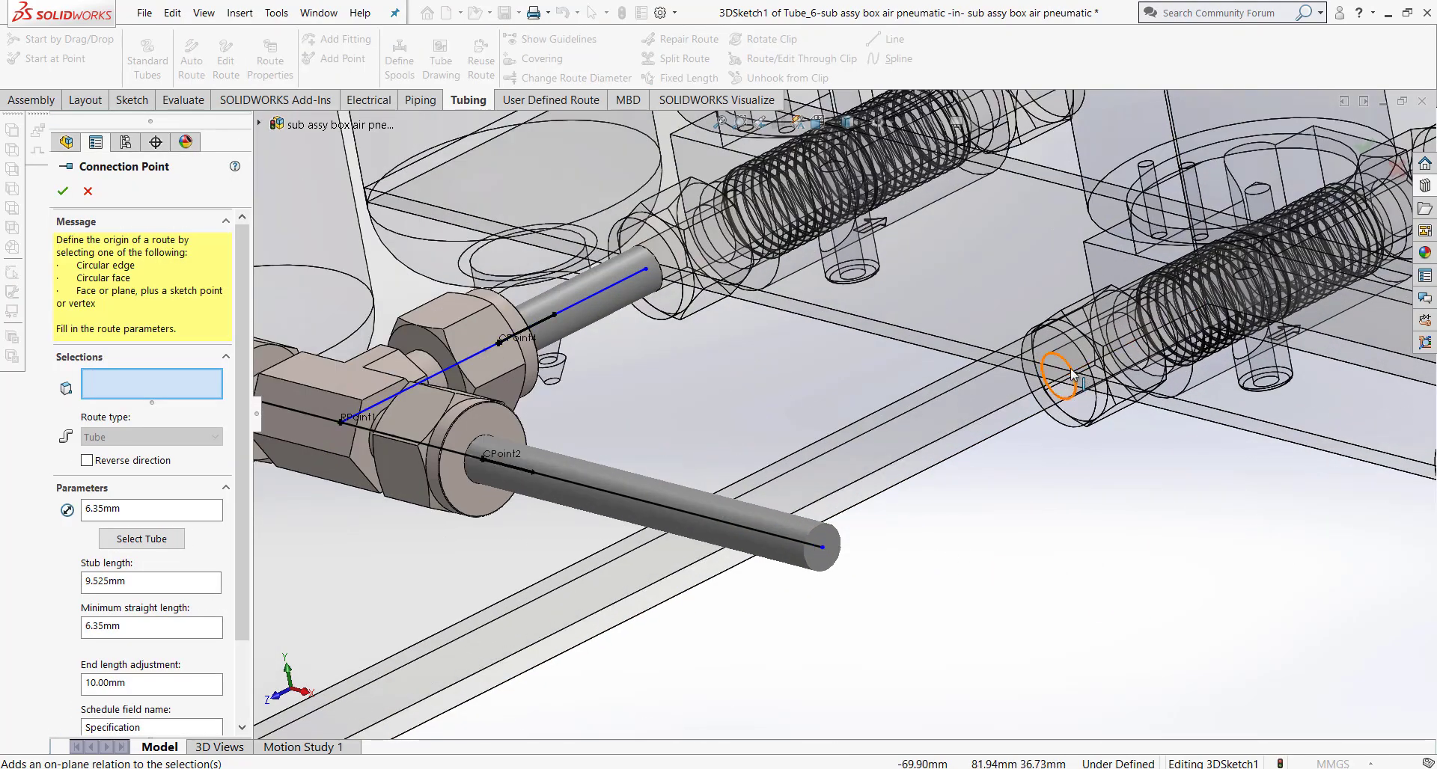
click(1072, 374)
click(65, 193)
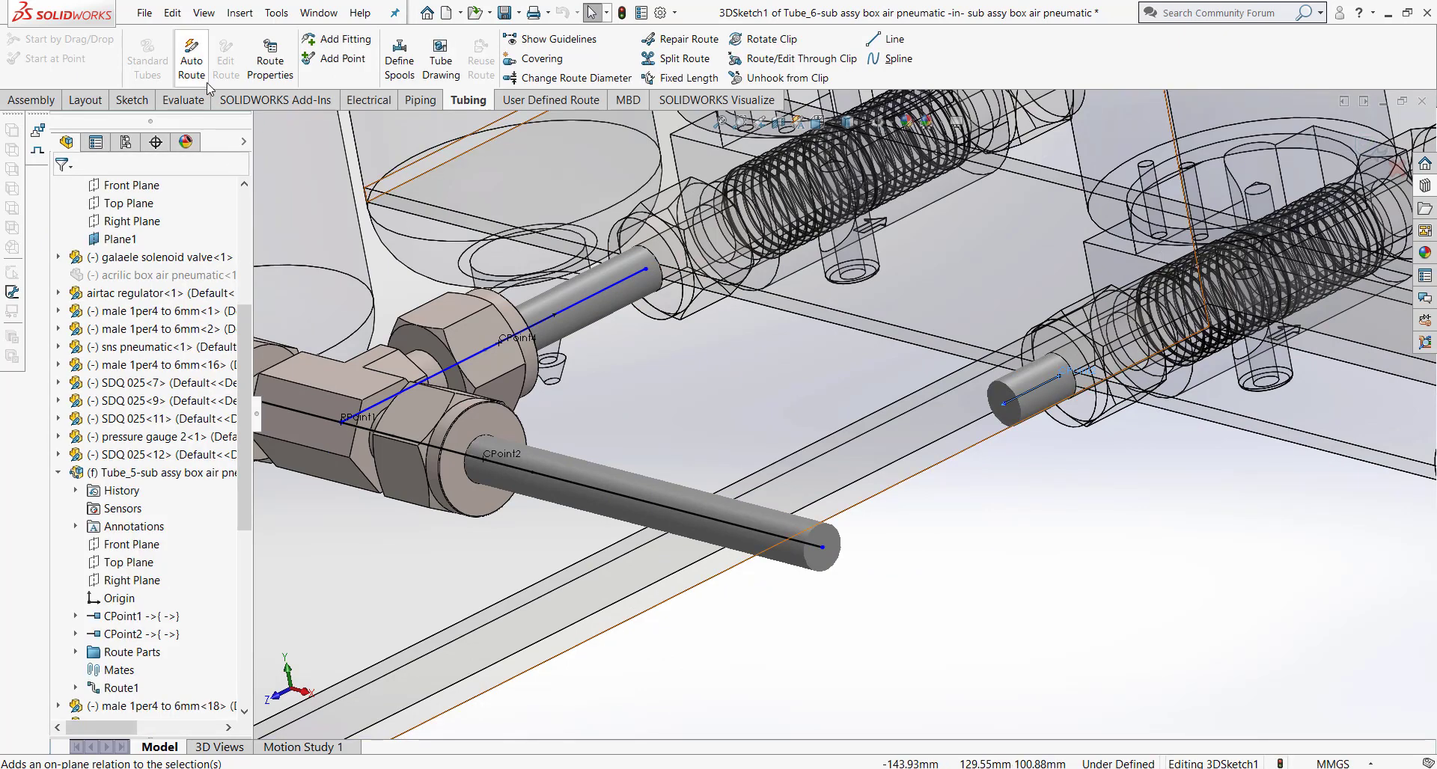
click(192, 60)
click(821, 548)
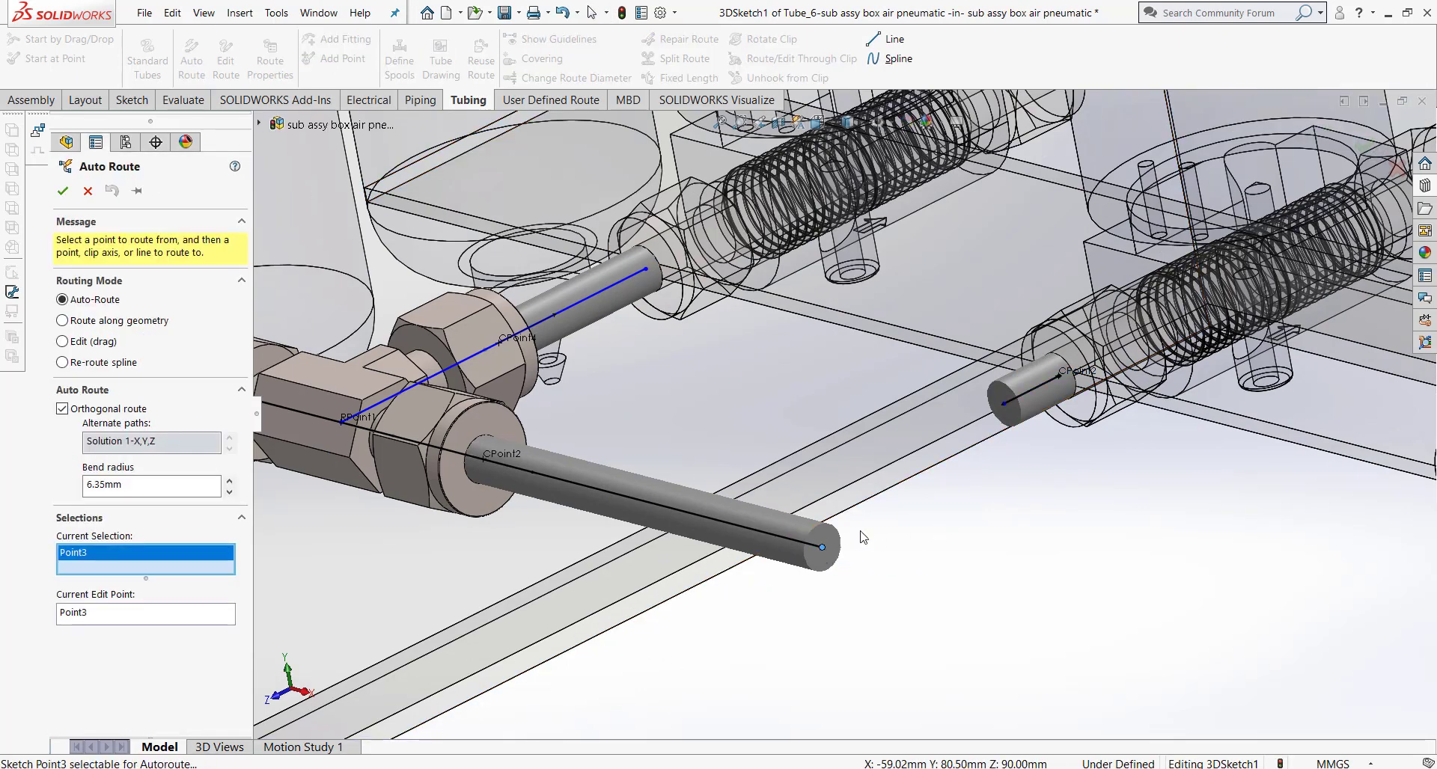
click(1003, 403)
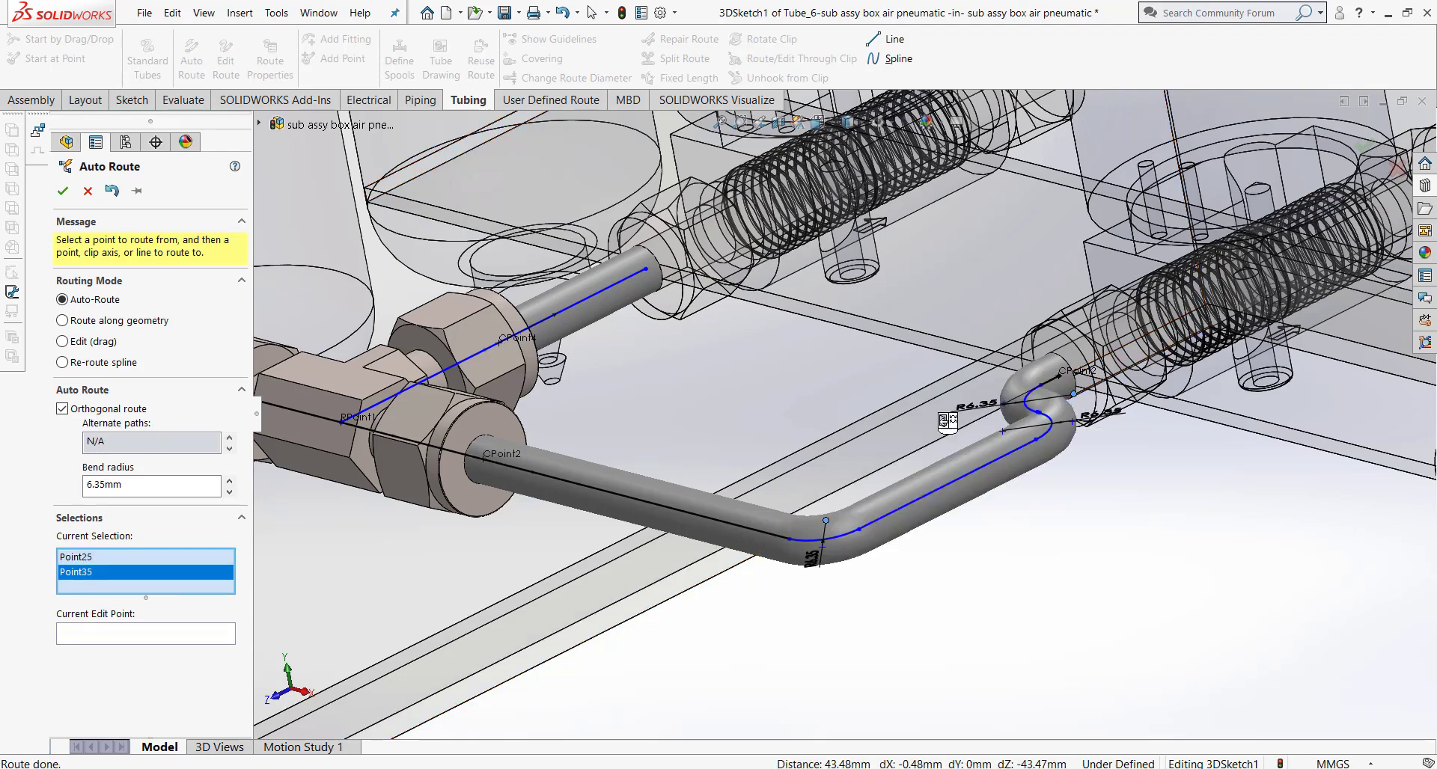
click(88, 196)
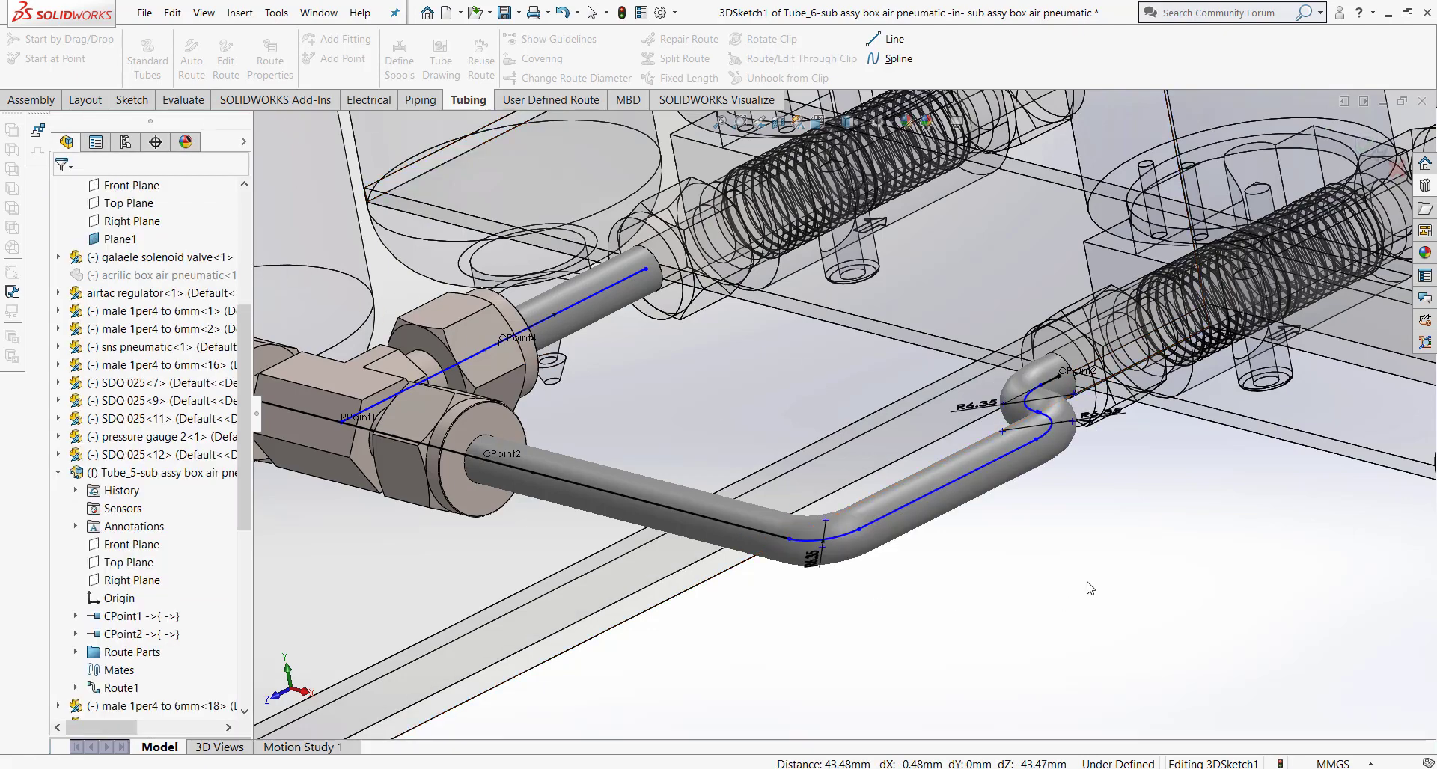
middle_drag(1085, 586, 1025, 569)
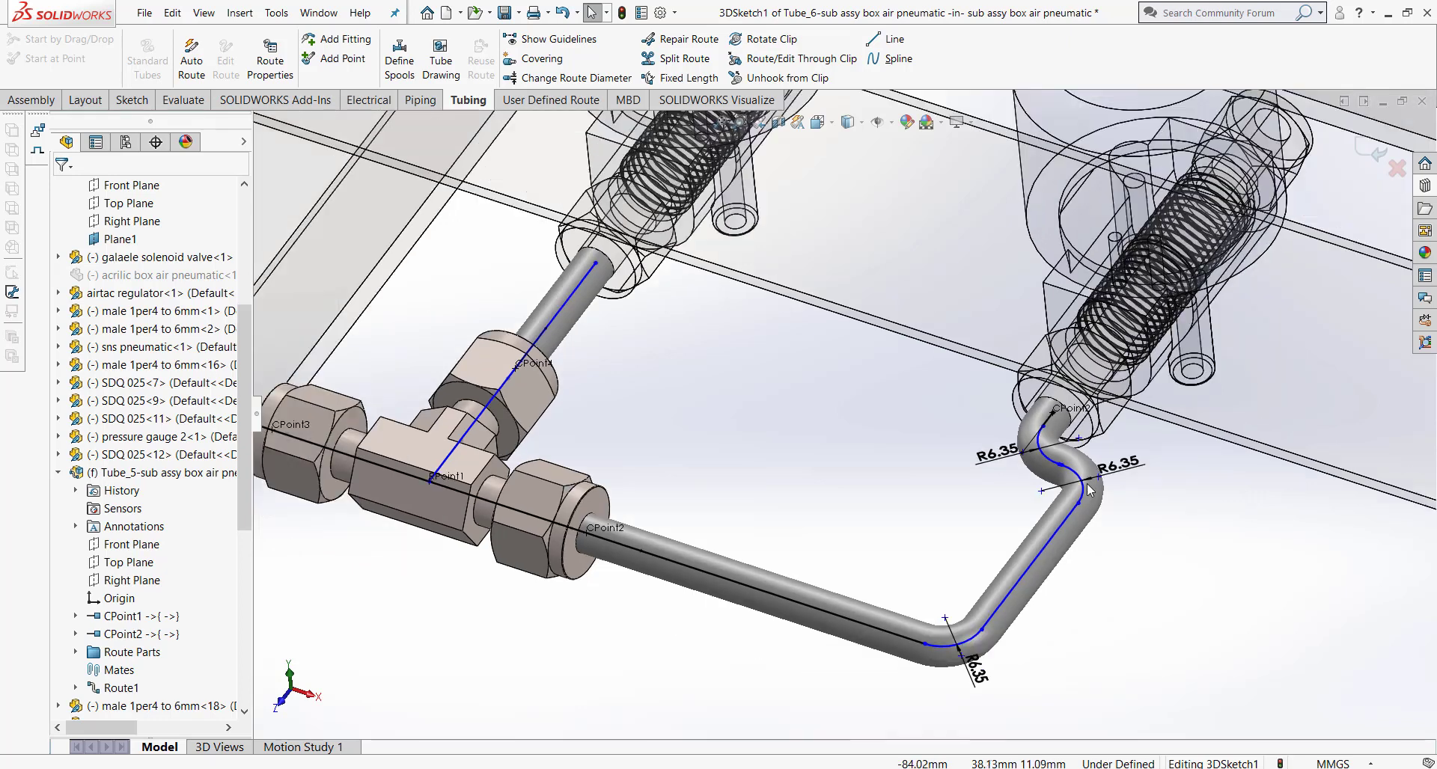
Step: Delete the tangled double-bend arcs, line and points near the valve
scroll(1034, 450, down, 2)
click(1007, 445)
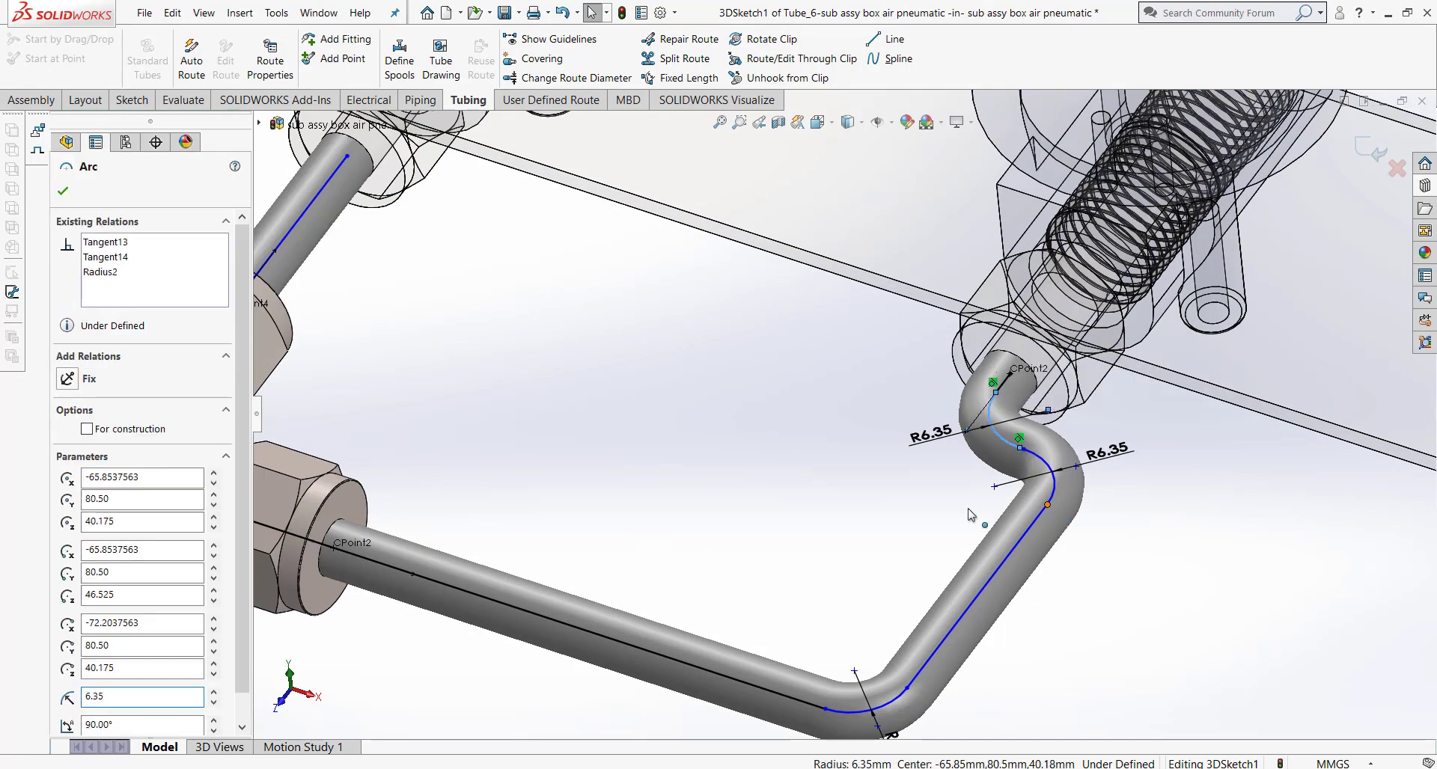
drag(1048, 506, 1183, 545)
scroll(923, 492, down, 2)
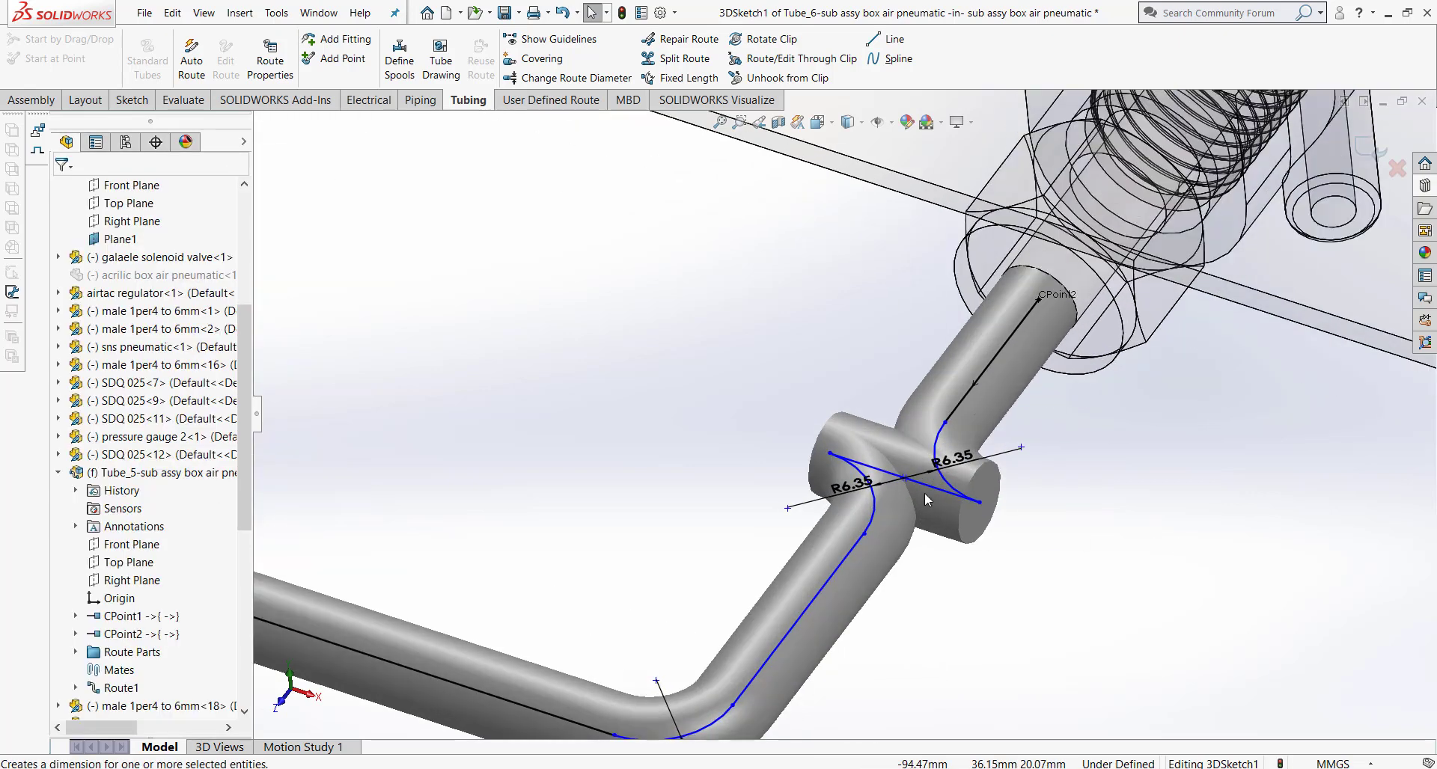
drag(865, 387, 1052, 581)
right_click(1051, 581)
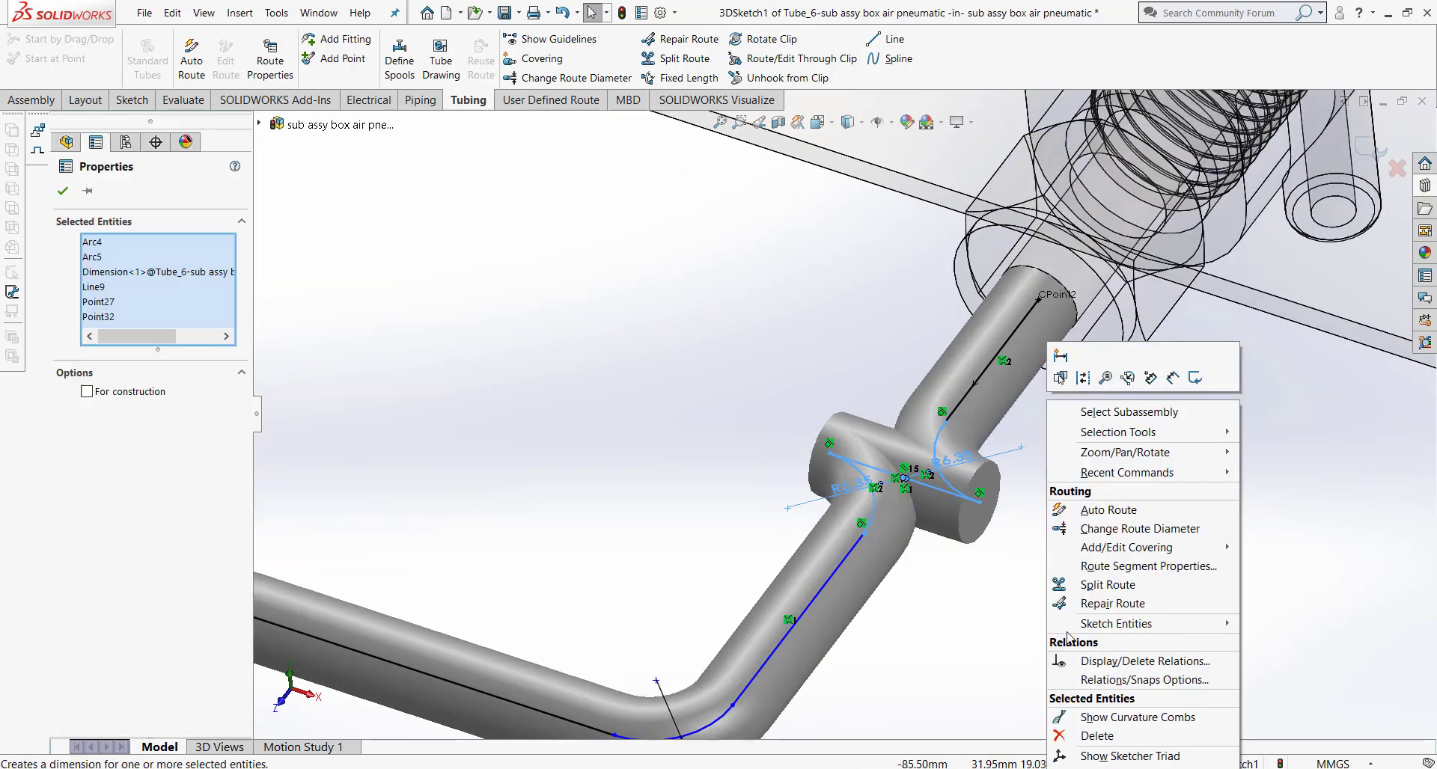
click(1097, 736)
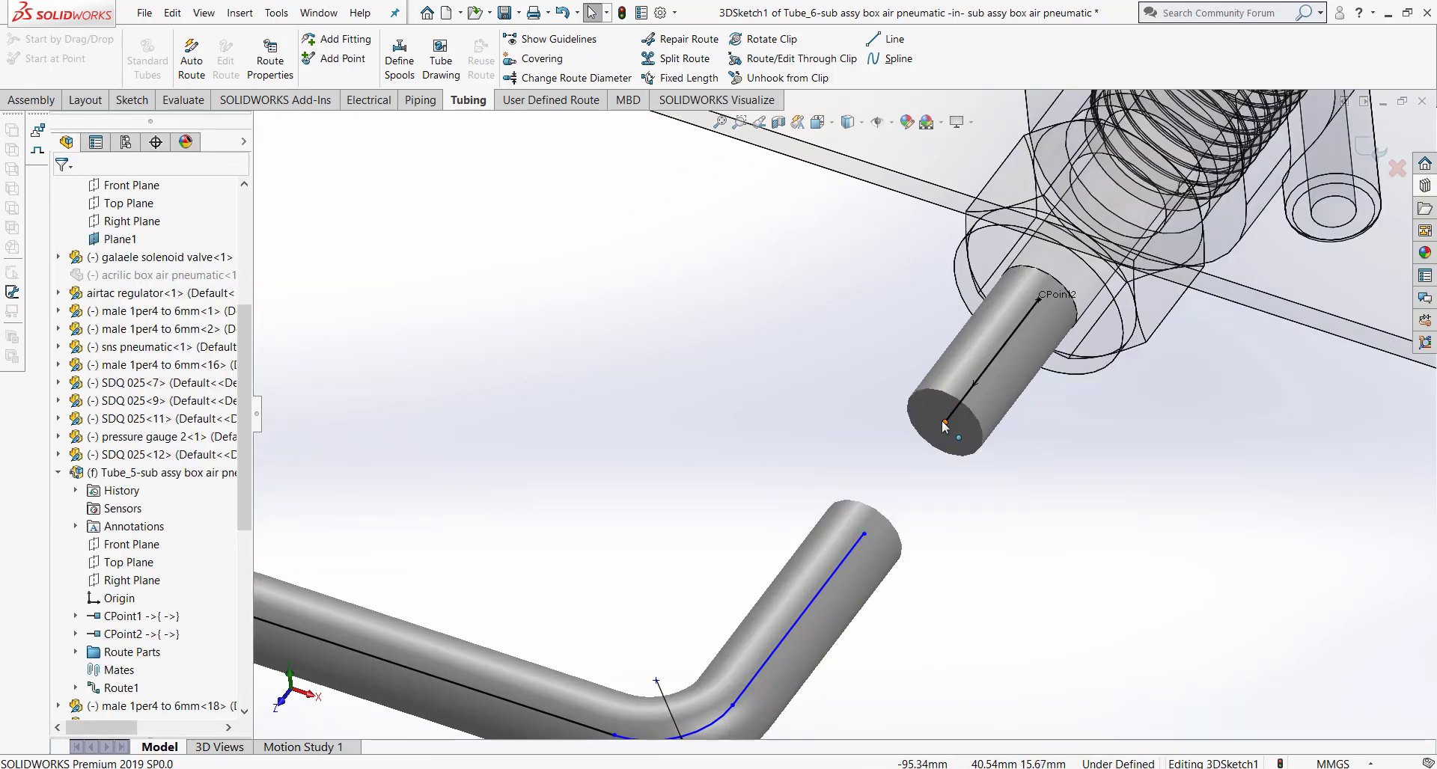
Step: Merge the valve stub endpoint with the loose tube end, leaving a single R6.35 bend
click(944, 424)
ctrl+click(864, 534)
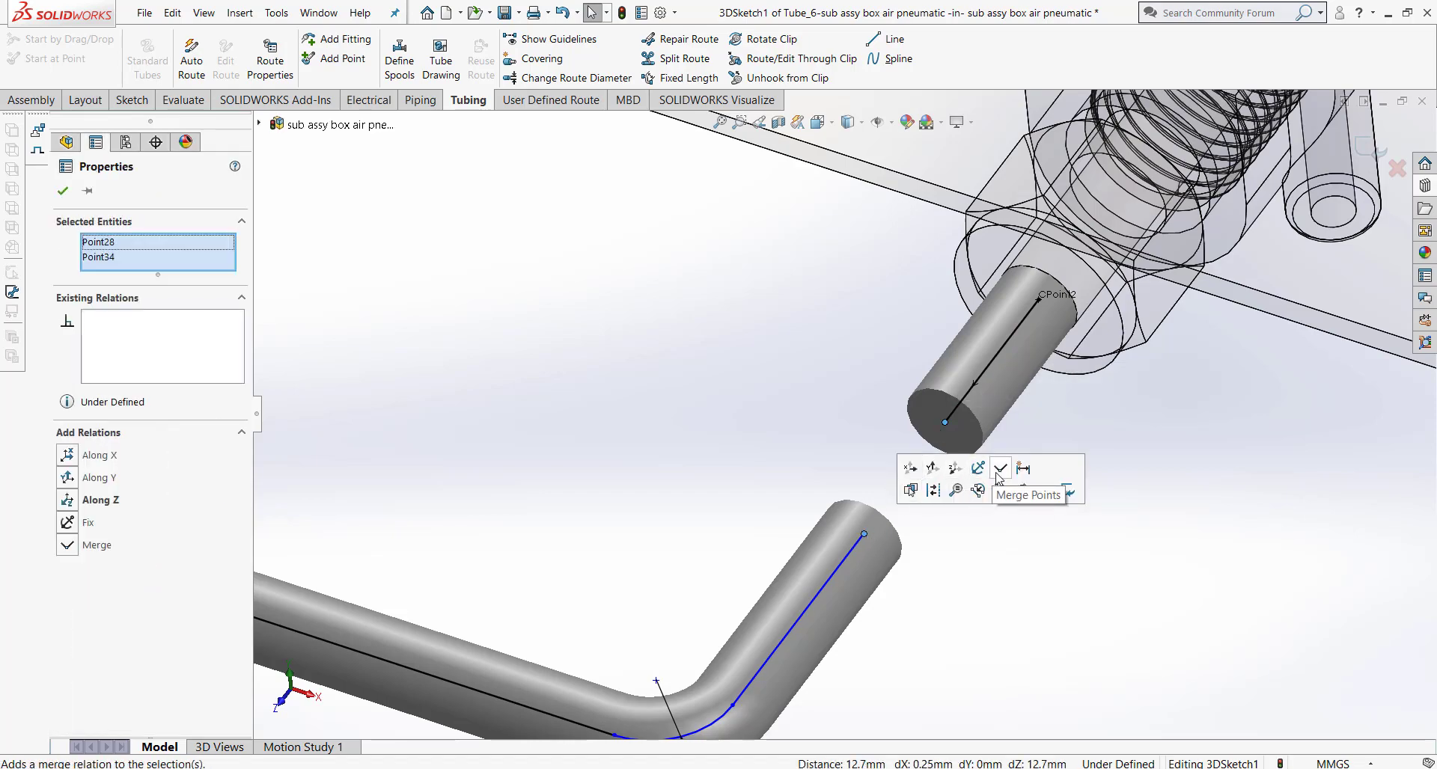
click(1000, 470)
scroll(1100, 599, up, 3)
mouse_move(1085, 529)
middle_down()
mouse_move(835, 465)
mouse_move(836, 416)
mouse_move(853, 410)
middle_up()
scroll(835, 423, up, 3)
scroll(834, 423, down, 2)
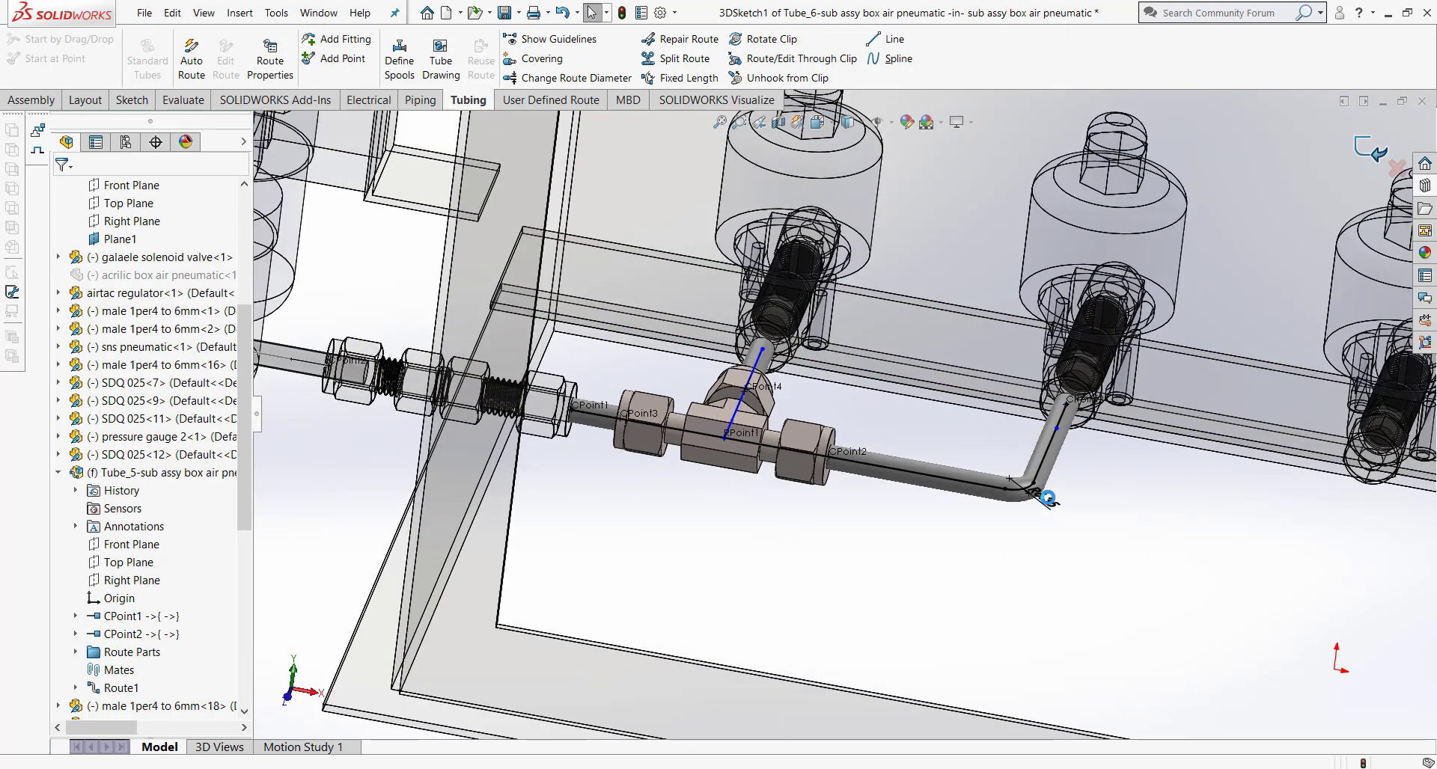
Step: Exit the 3D sketch and route editing so Tube_6 builds in 'sub assy box air pneumatic'
key(ctrl+b)
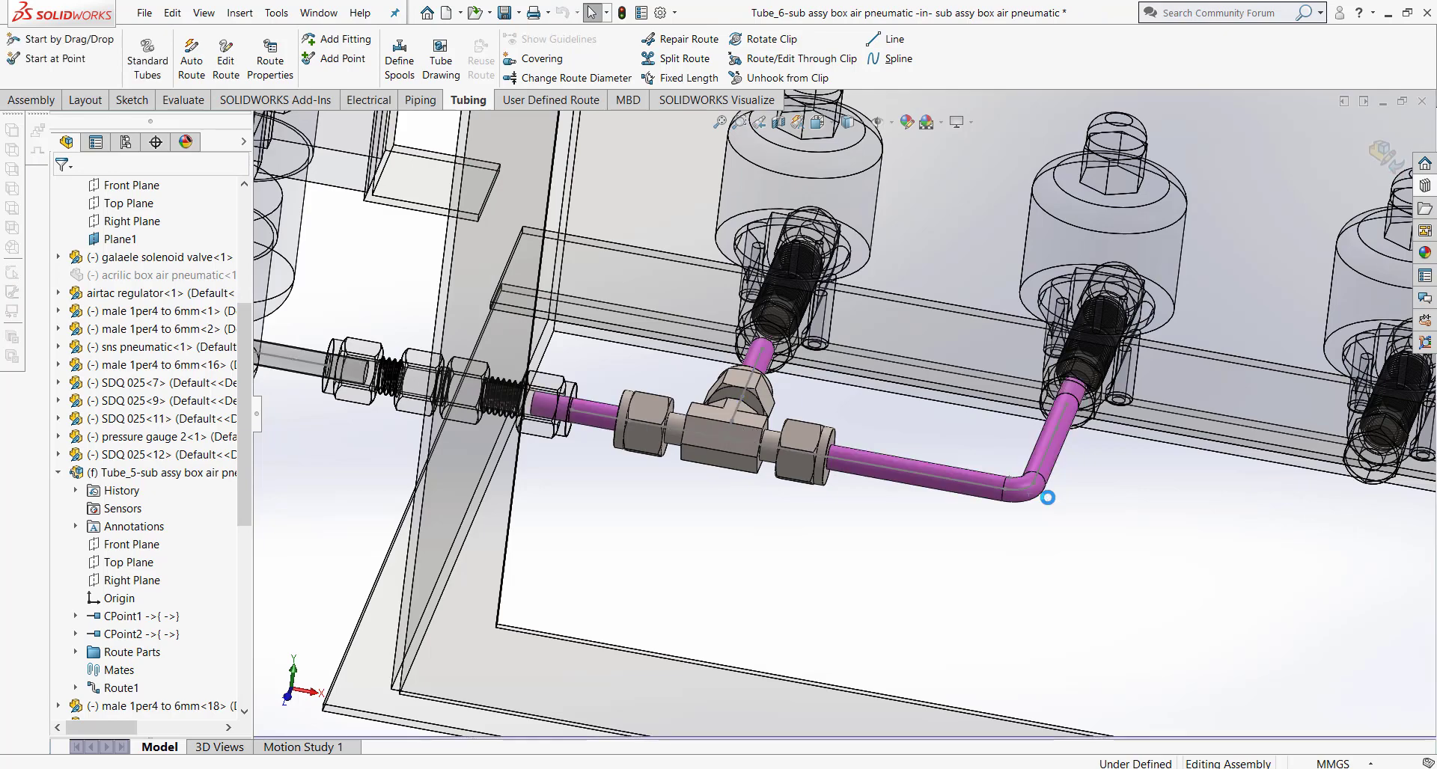
scroll(1047, 498, up, 2)
scroll(930, 490, up, 2)
click(1384, 153)
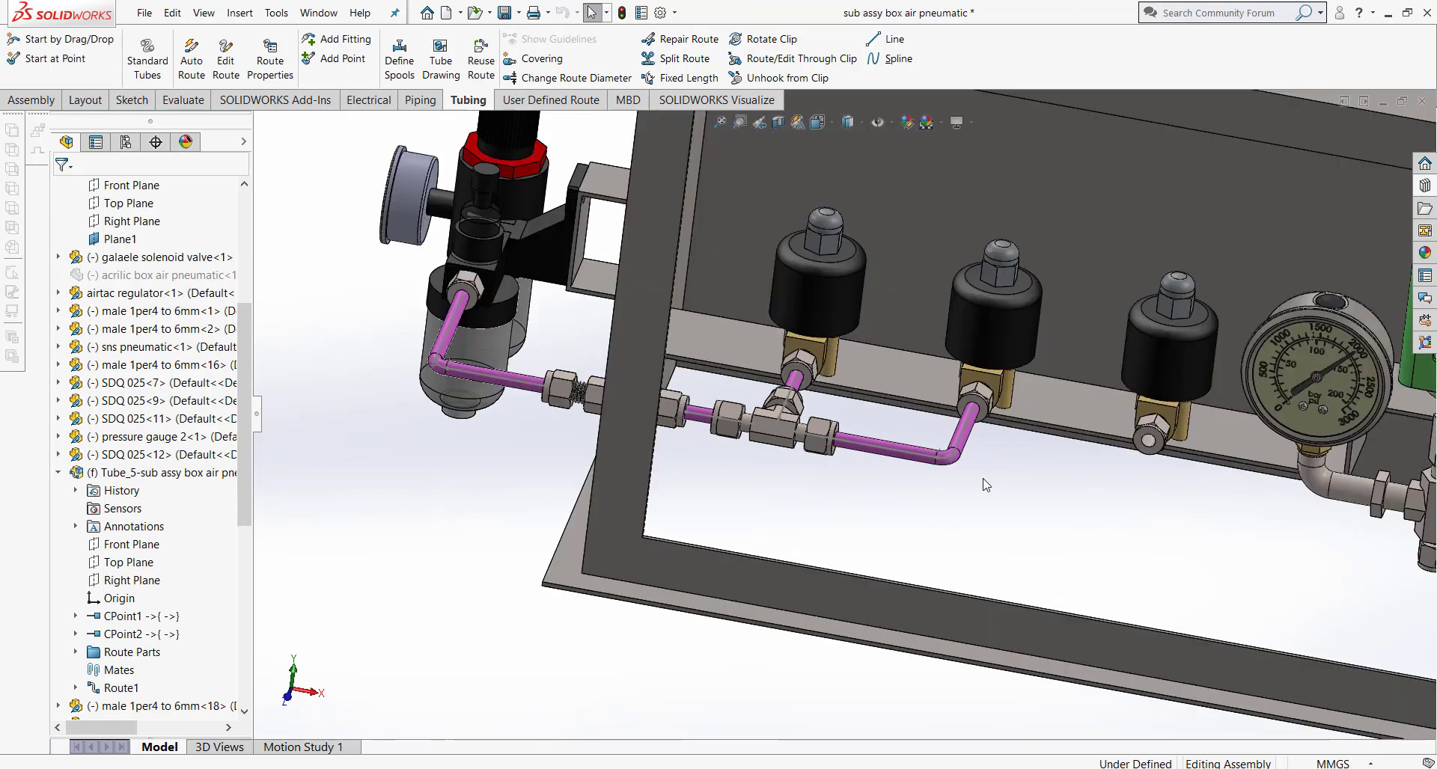
scroll(986, 485, up, 3)
middle_drag(956, 452, 960, 426)
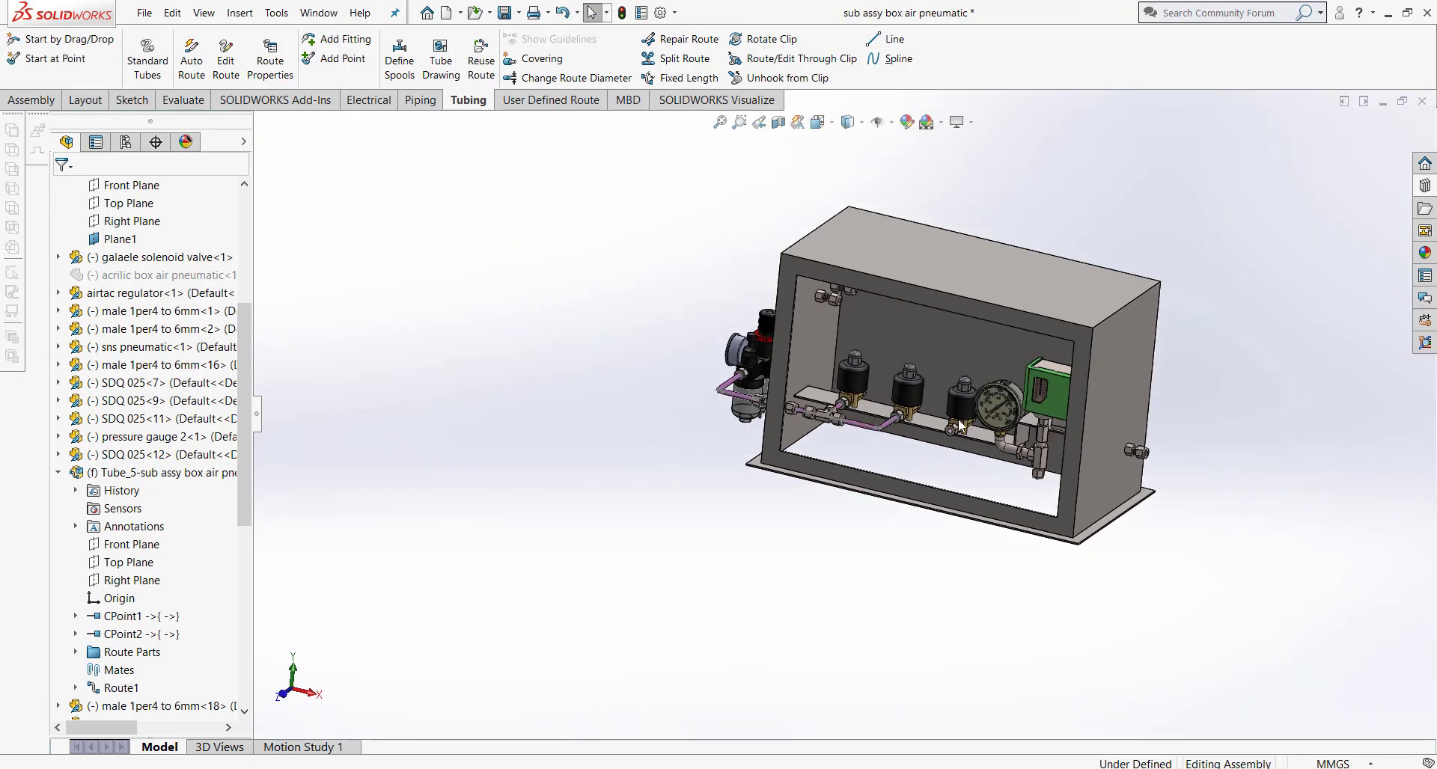
scroll(831, 290, down, 3)
scroll(815, 325, down, 2)
middle_drag(815, 326, 722, 288)
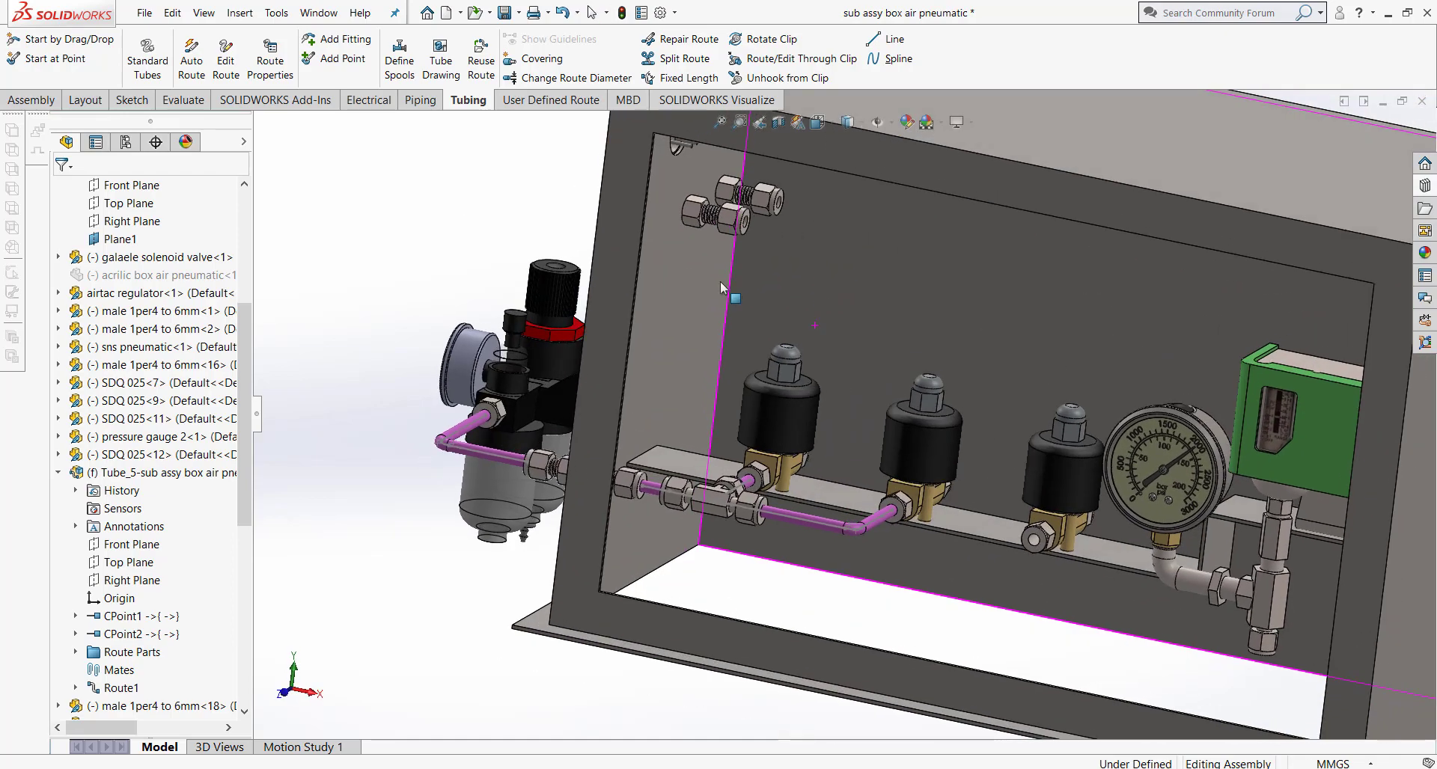
Step: Start tube route Tube_7 at the upper SDQ 025-7 wall fitting's circular edge with default route properties
click(65, 60)
scroll(751, 247, down, 2)
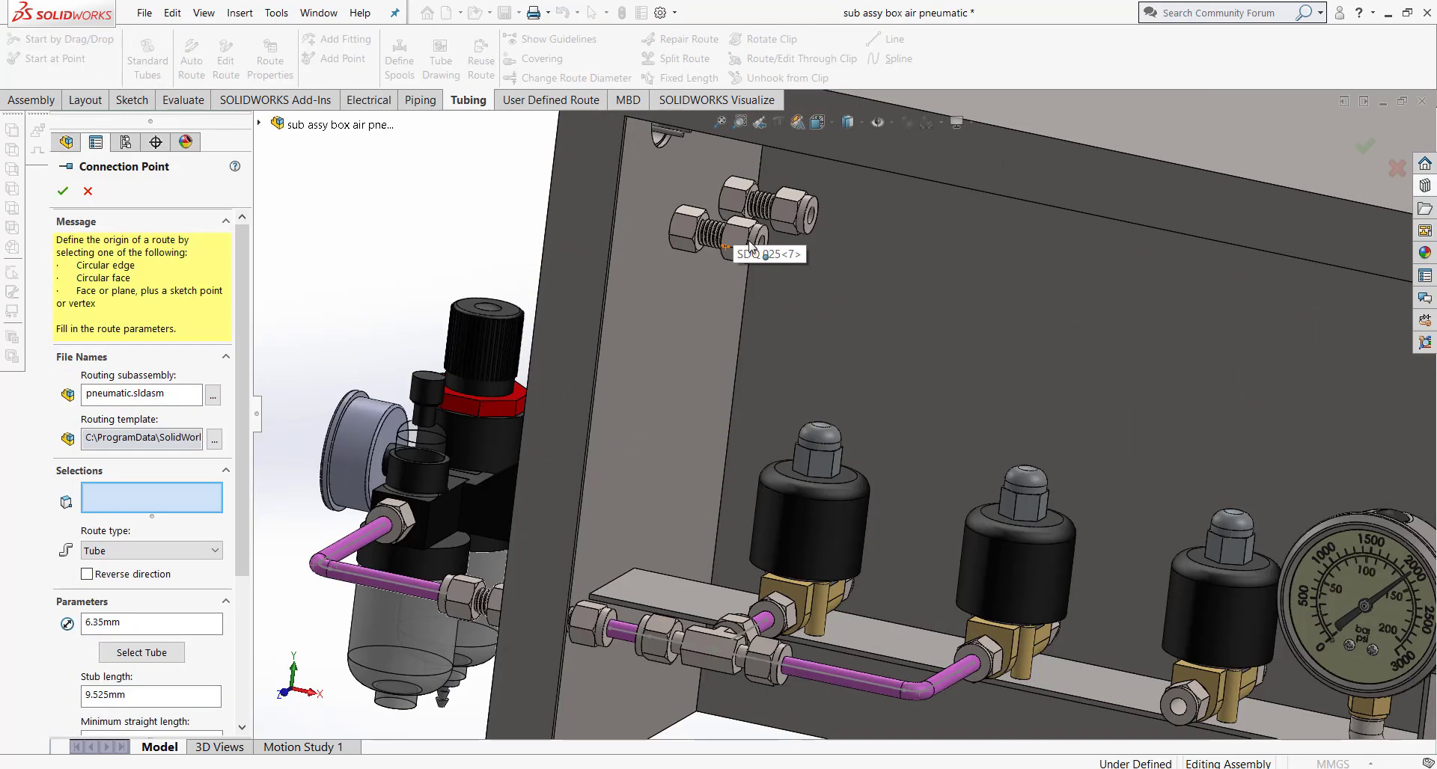
click(765, 251)
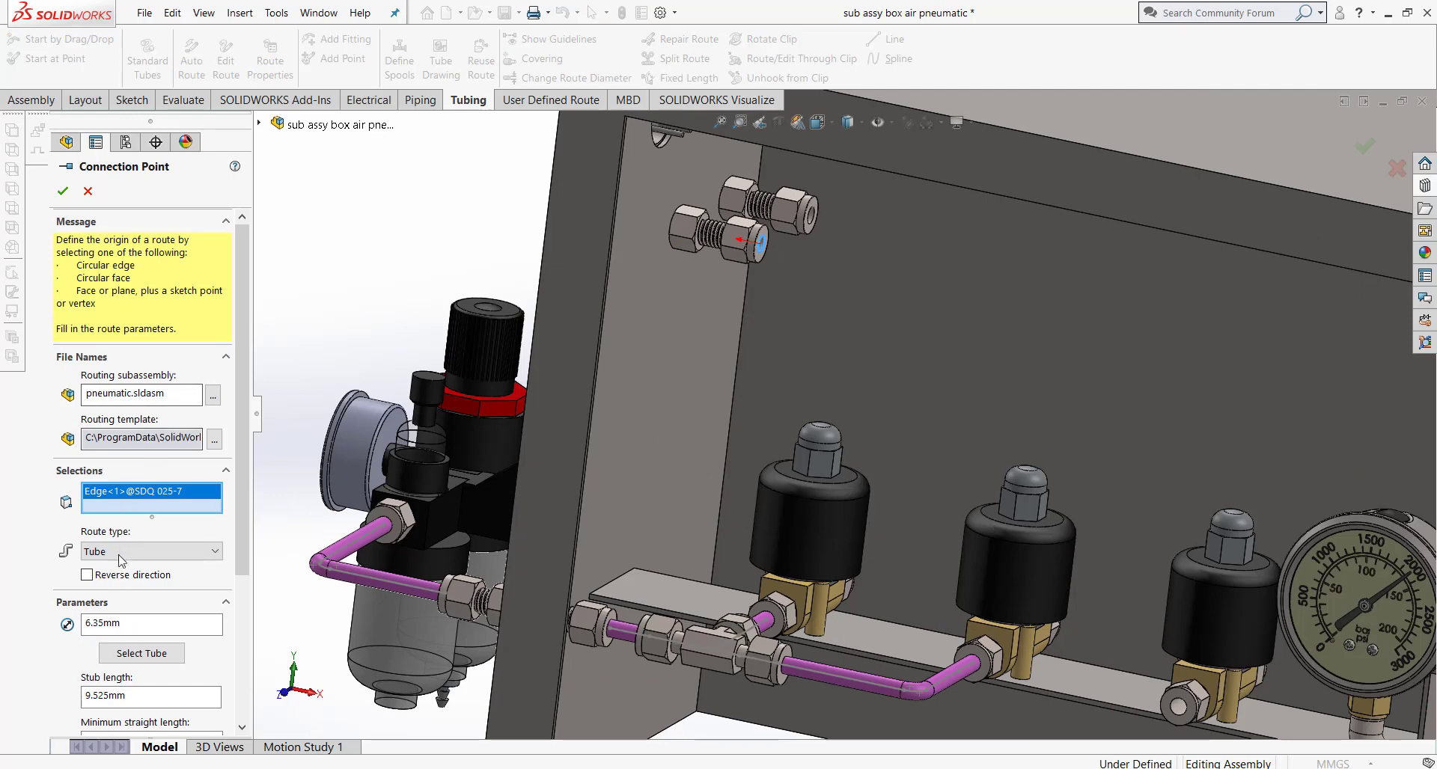
click(62, 192)
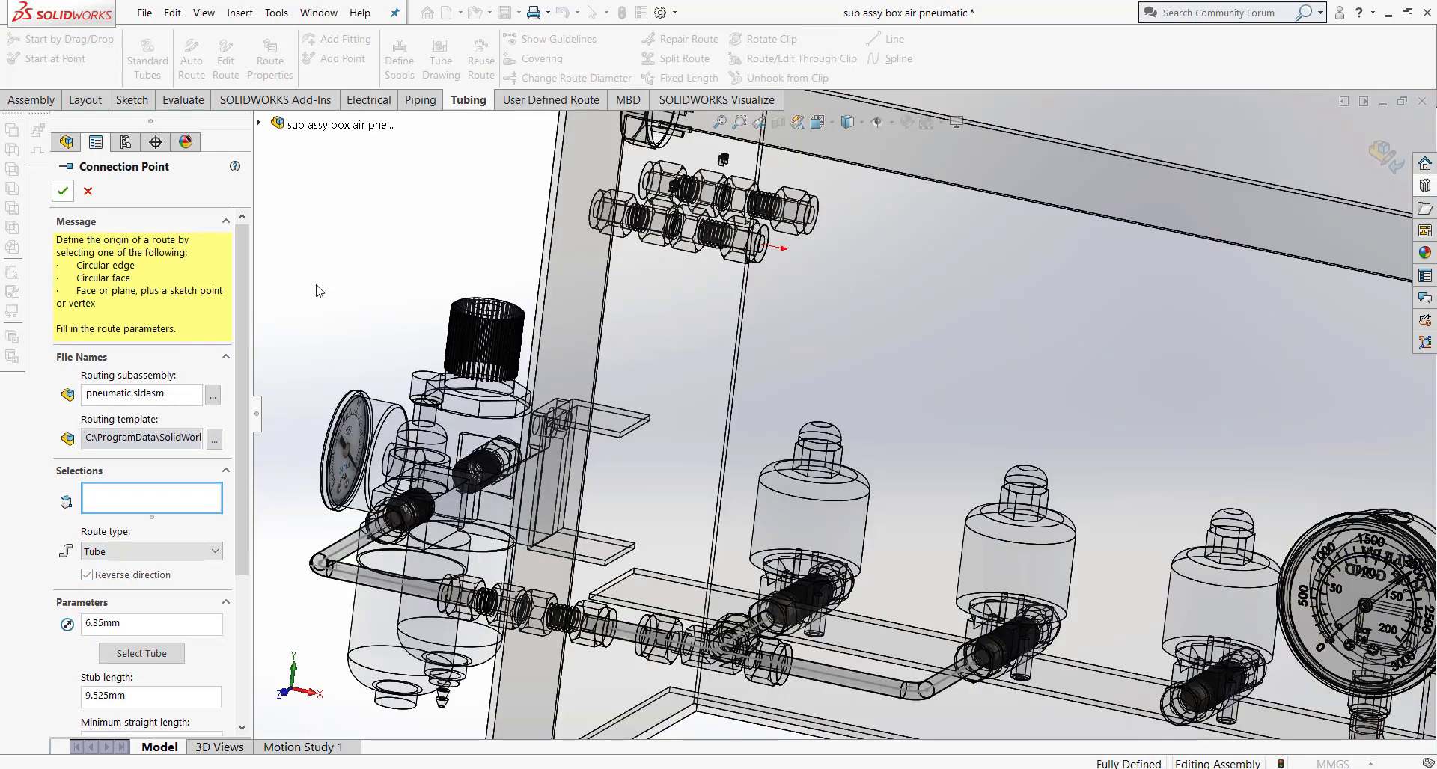
key(Return)
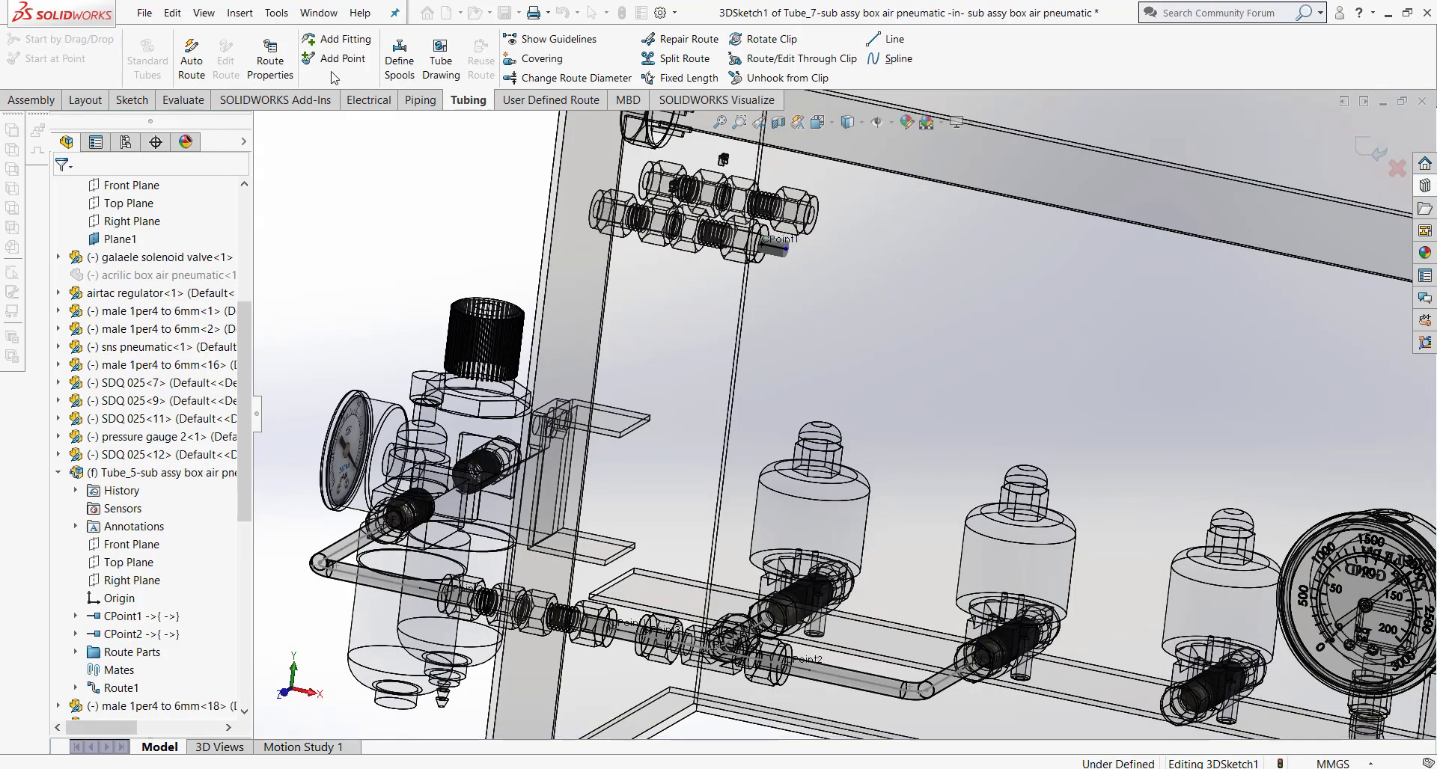
Step: Add a second connection point on the valve's male 1per4 to 6mm fitting edge
scroll(856, 572, down, 2)
scroll(856, 571, down, 2)
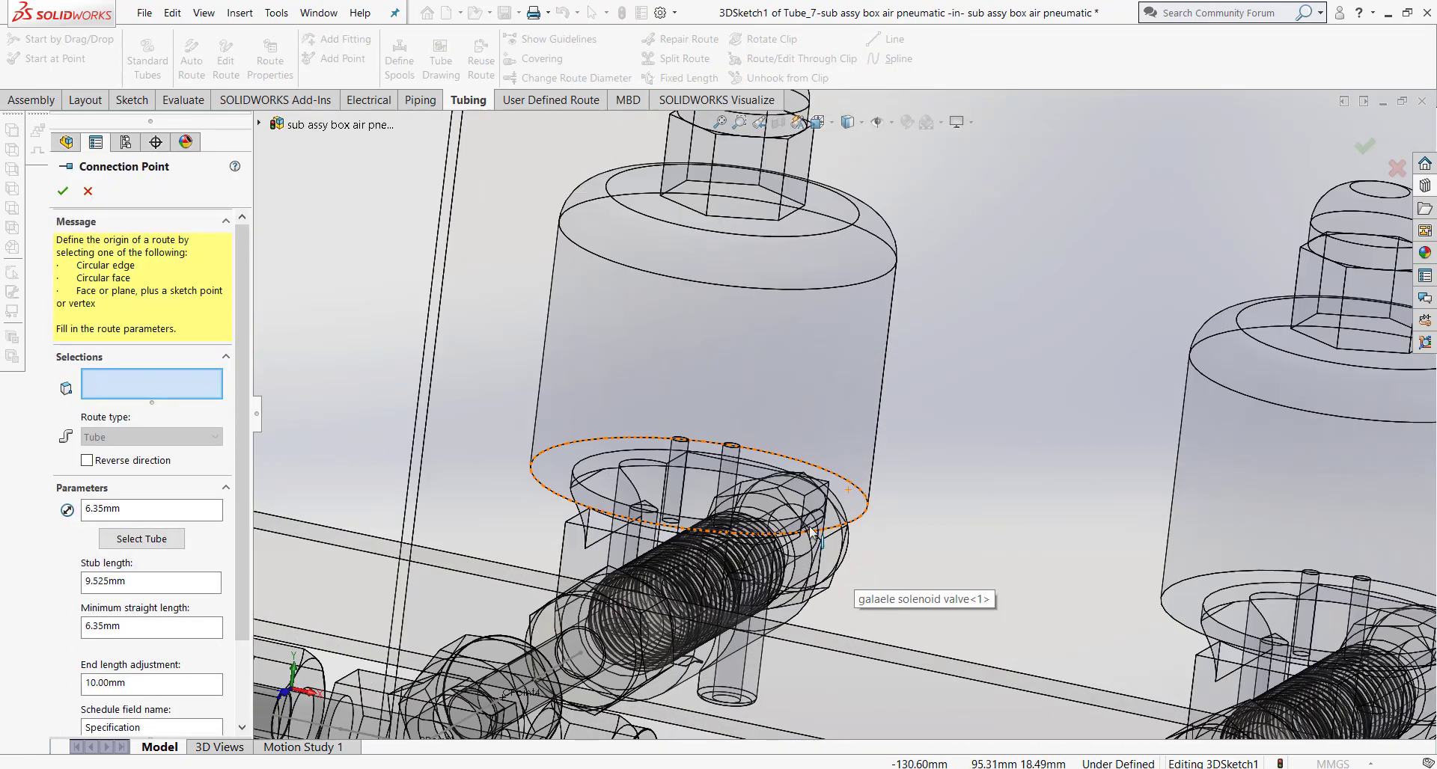
click(802, 515)
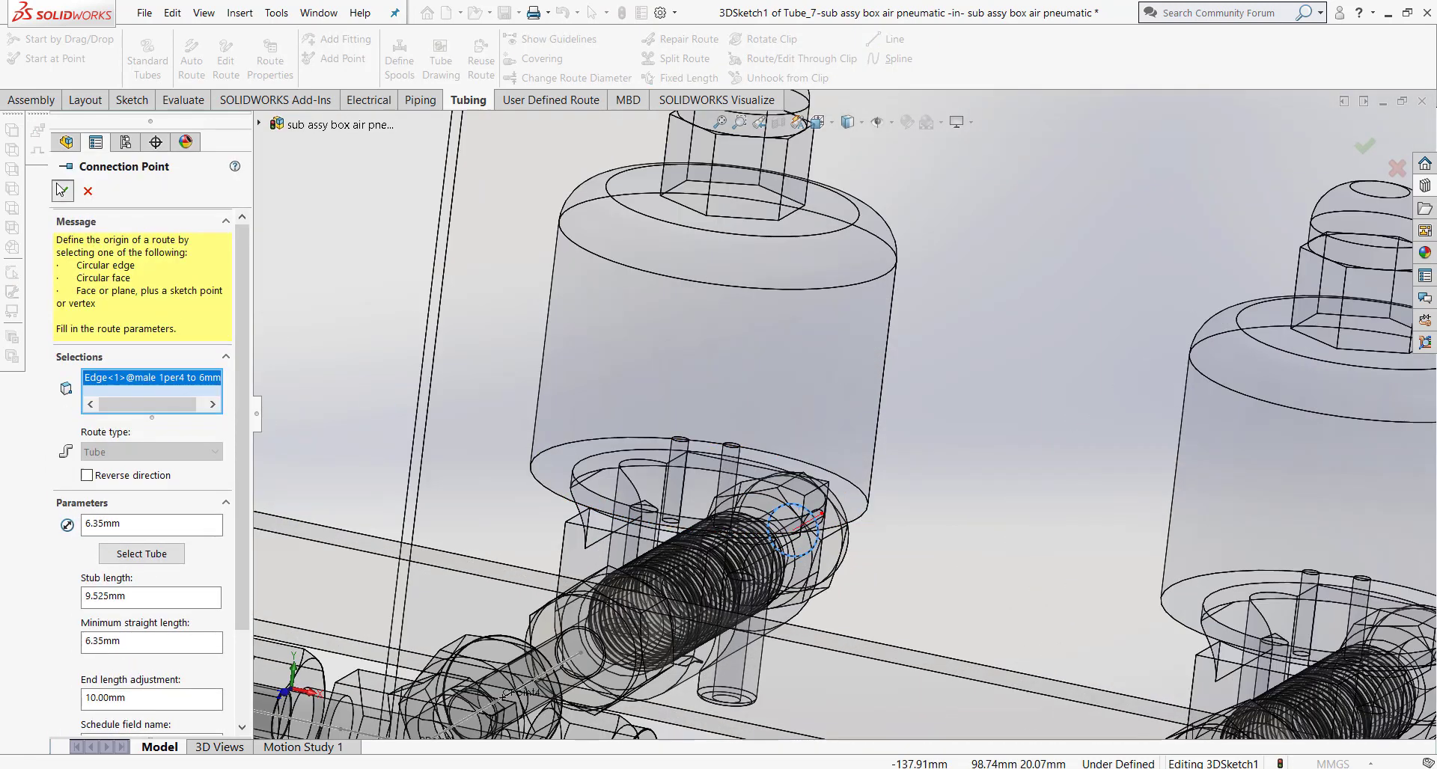
click(61, 191)
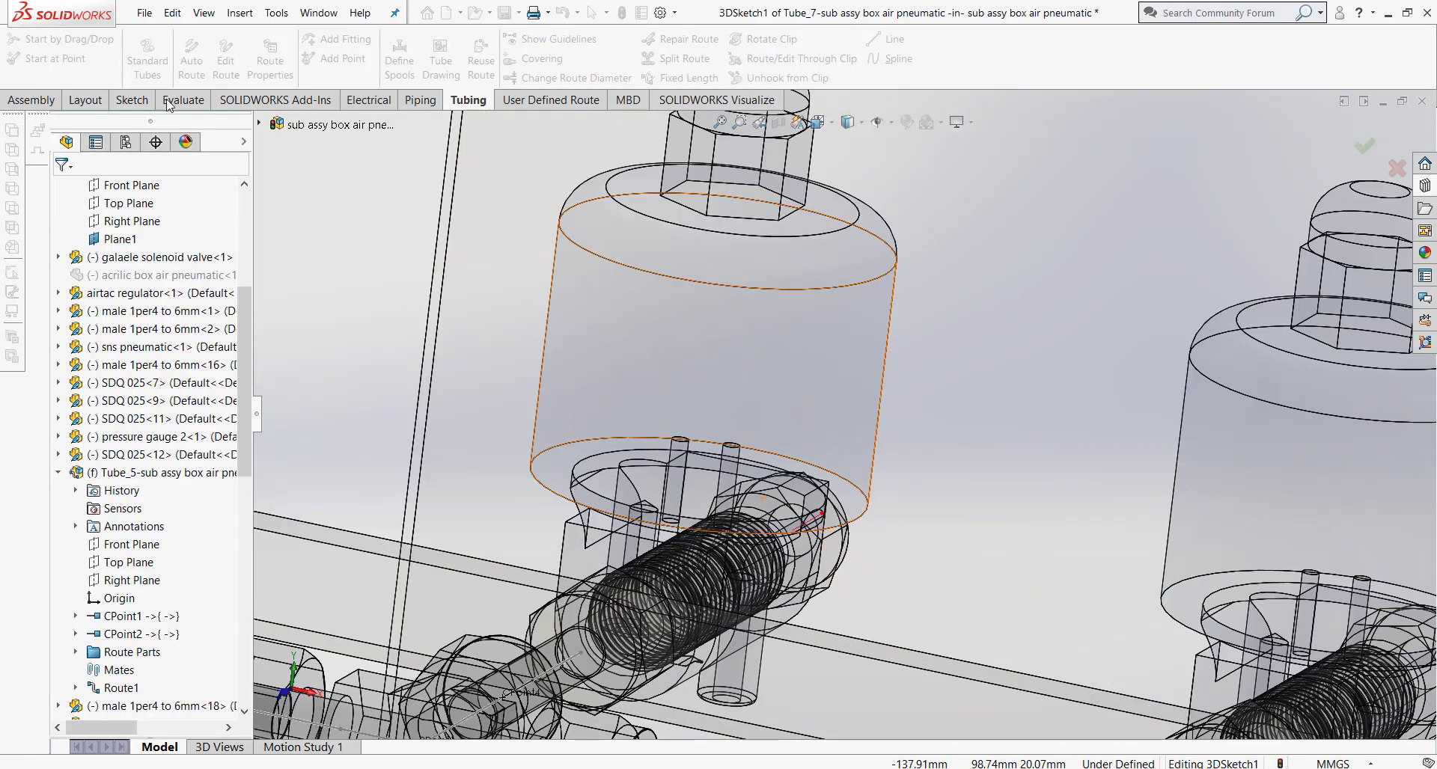
Step: Auto-route Tube_7 from Point1 to the valve end using alternate path Solution 4-Y,Z,X
click(823, 513)
scroll(771, 352, up, 2)
scroll(716, 181, up, 2)
scroll(716, 177, up, 2)
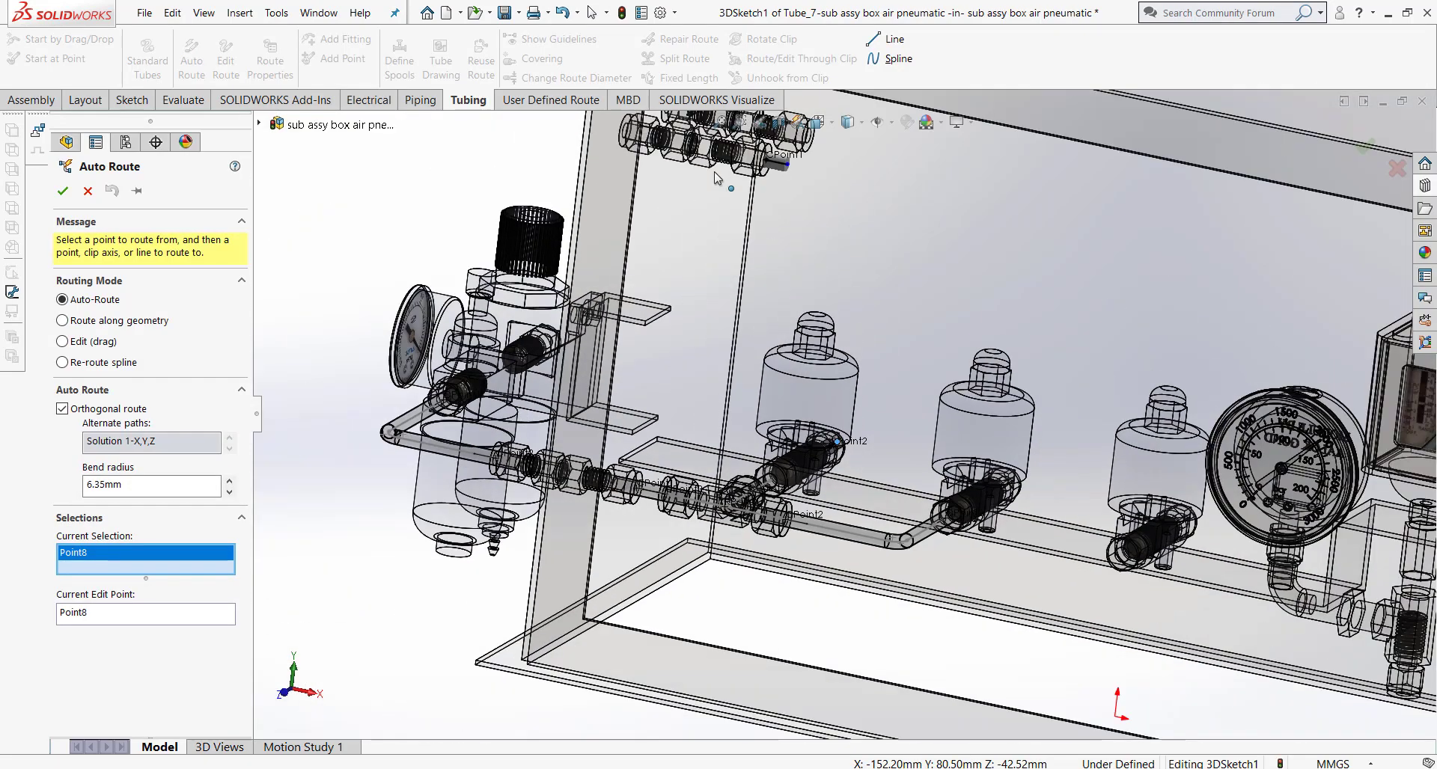
scroll(806, 172, down, 2)
click(779, 201)
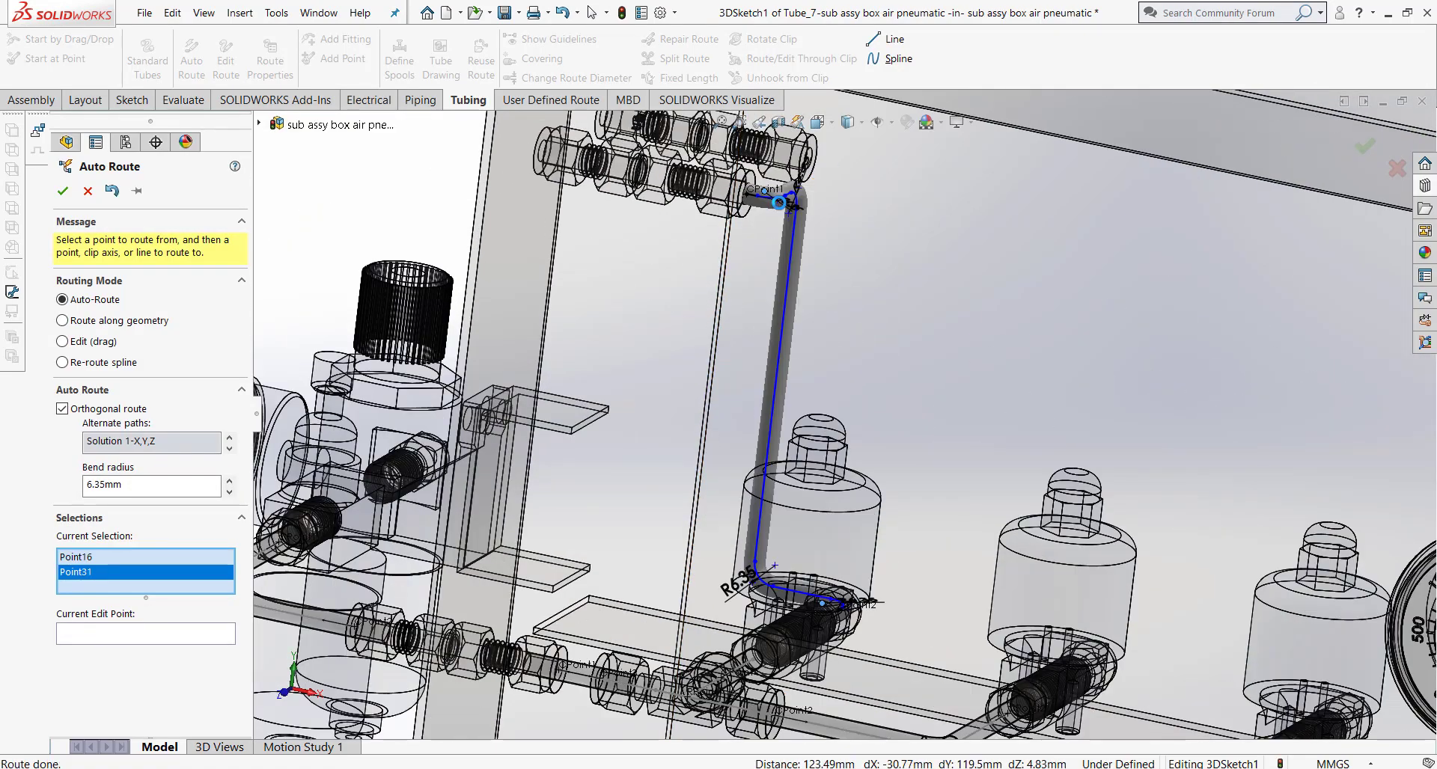
middle_drag(816, 357, 752, 316)
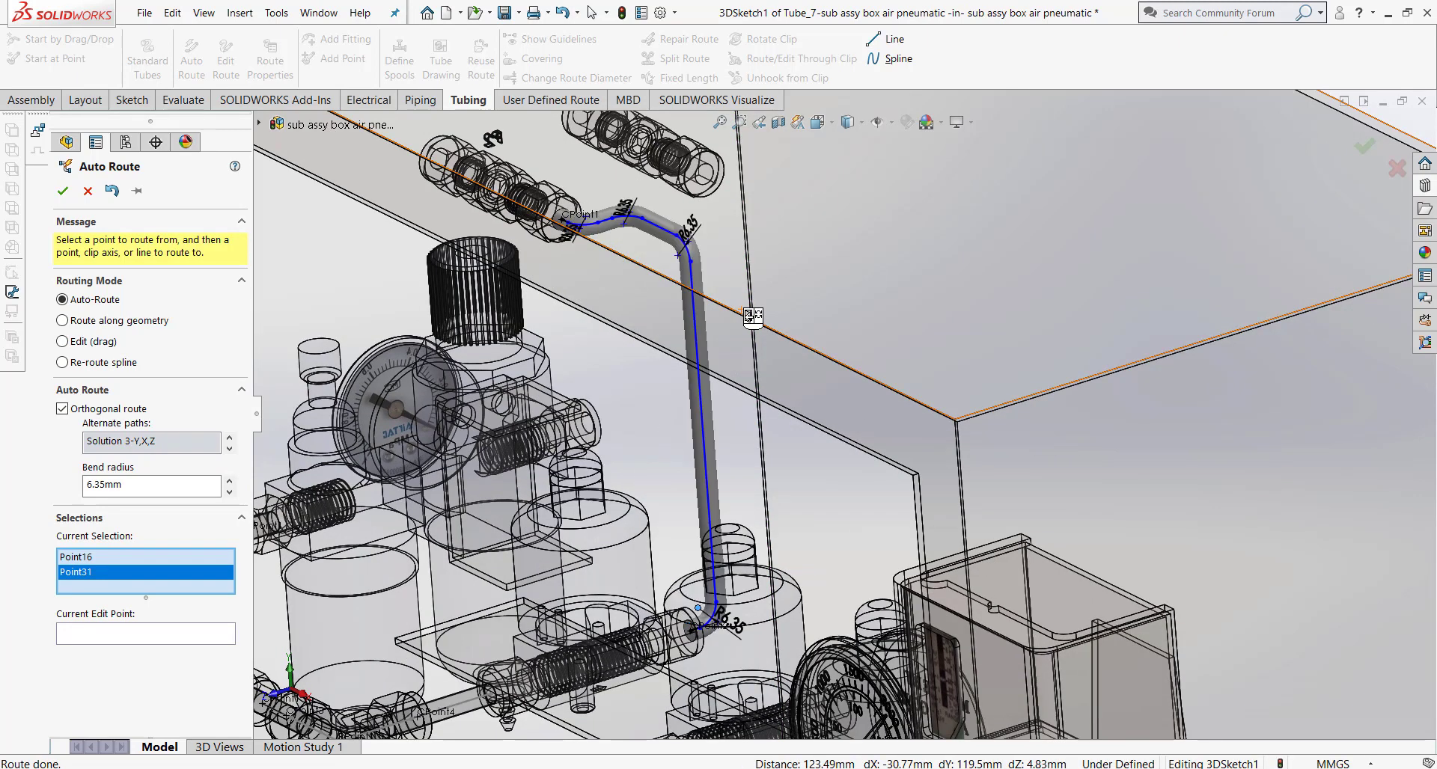
key(Down)
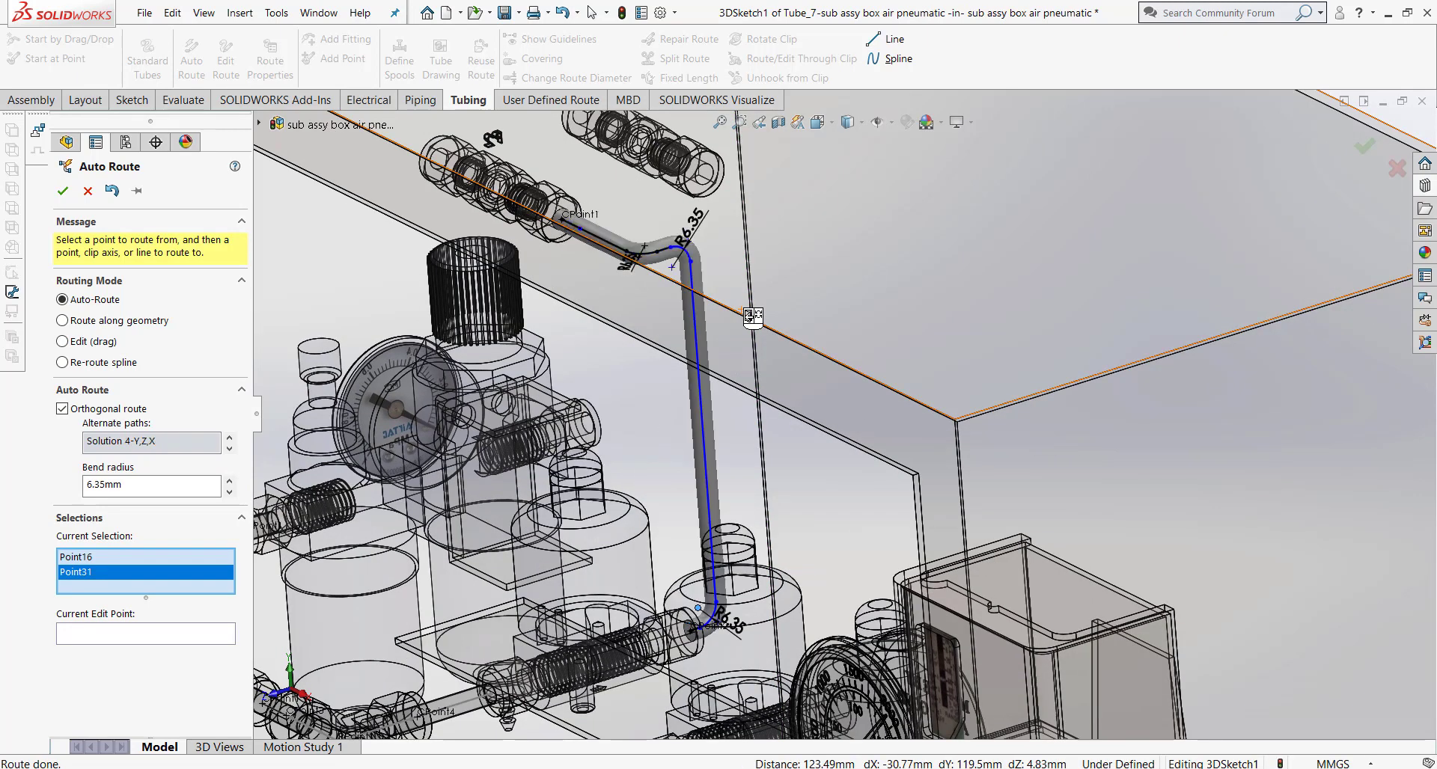
click(63, 191)
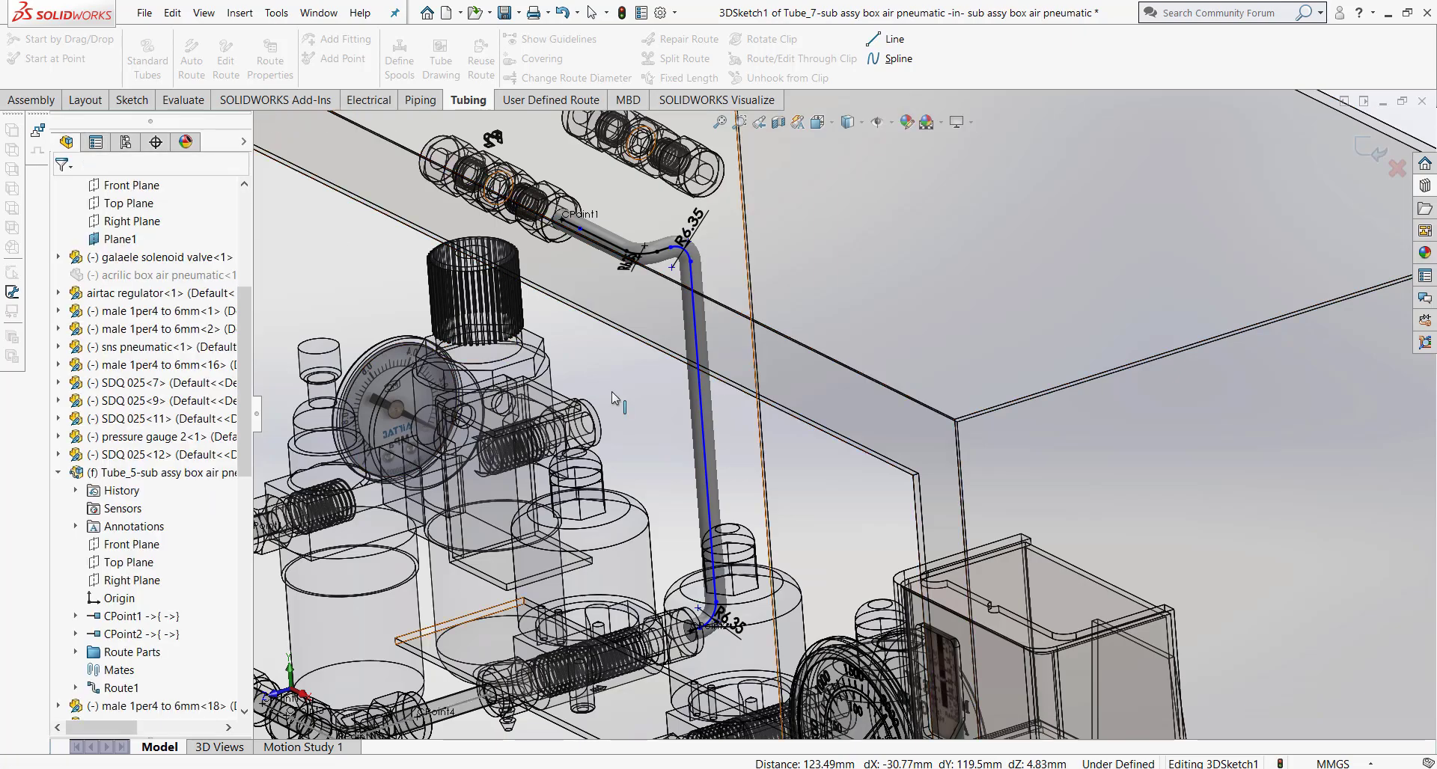
mouse_move(703, 482)
middle_down()
mouse_move(752, 372)
mouse_move(736, 451)
middle_up()
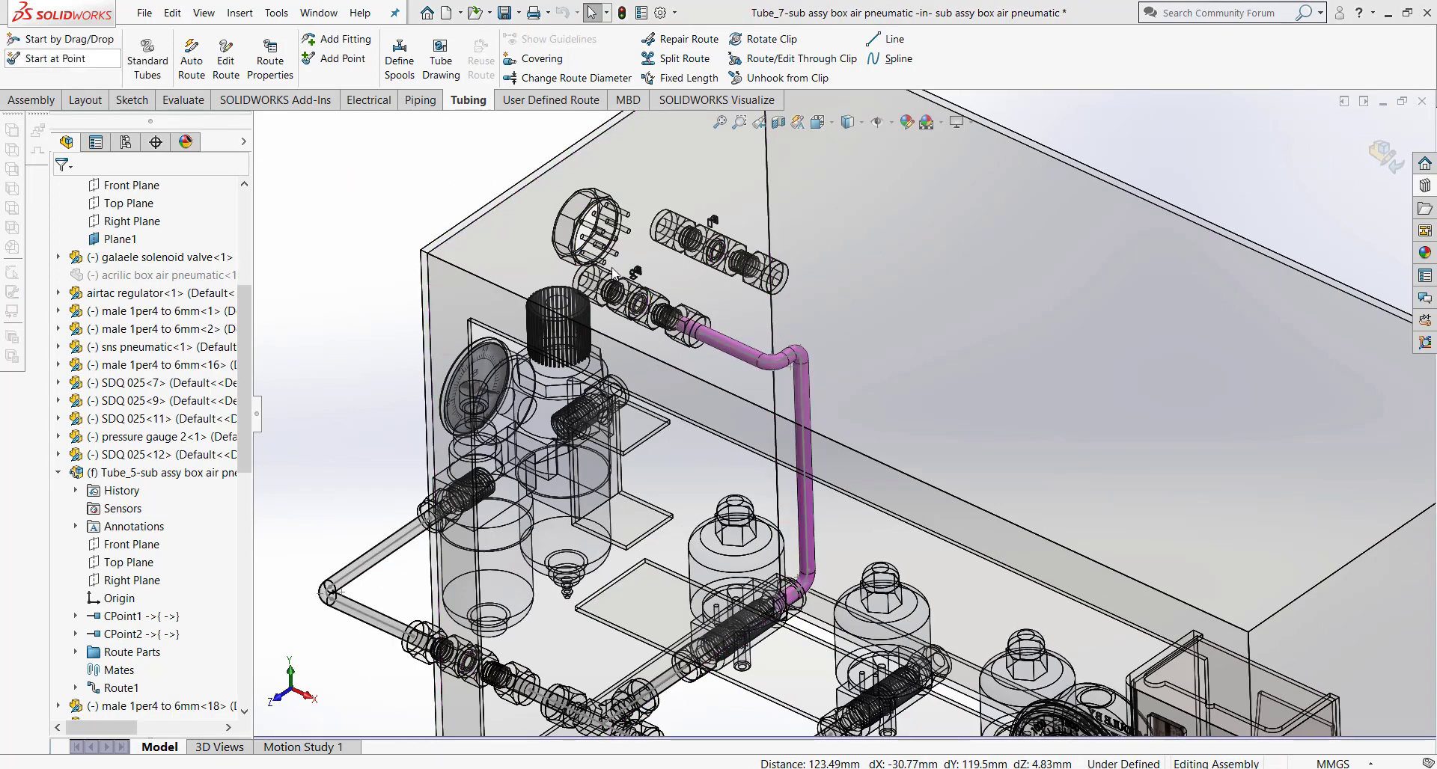
Step: Add a reversed-direction connection point on the SDQ 025-9 fitting edge, then leave the 3D sketch
click(770, 401)
scroll(784, 323, down, 3)
click(782, 276)
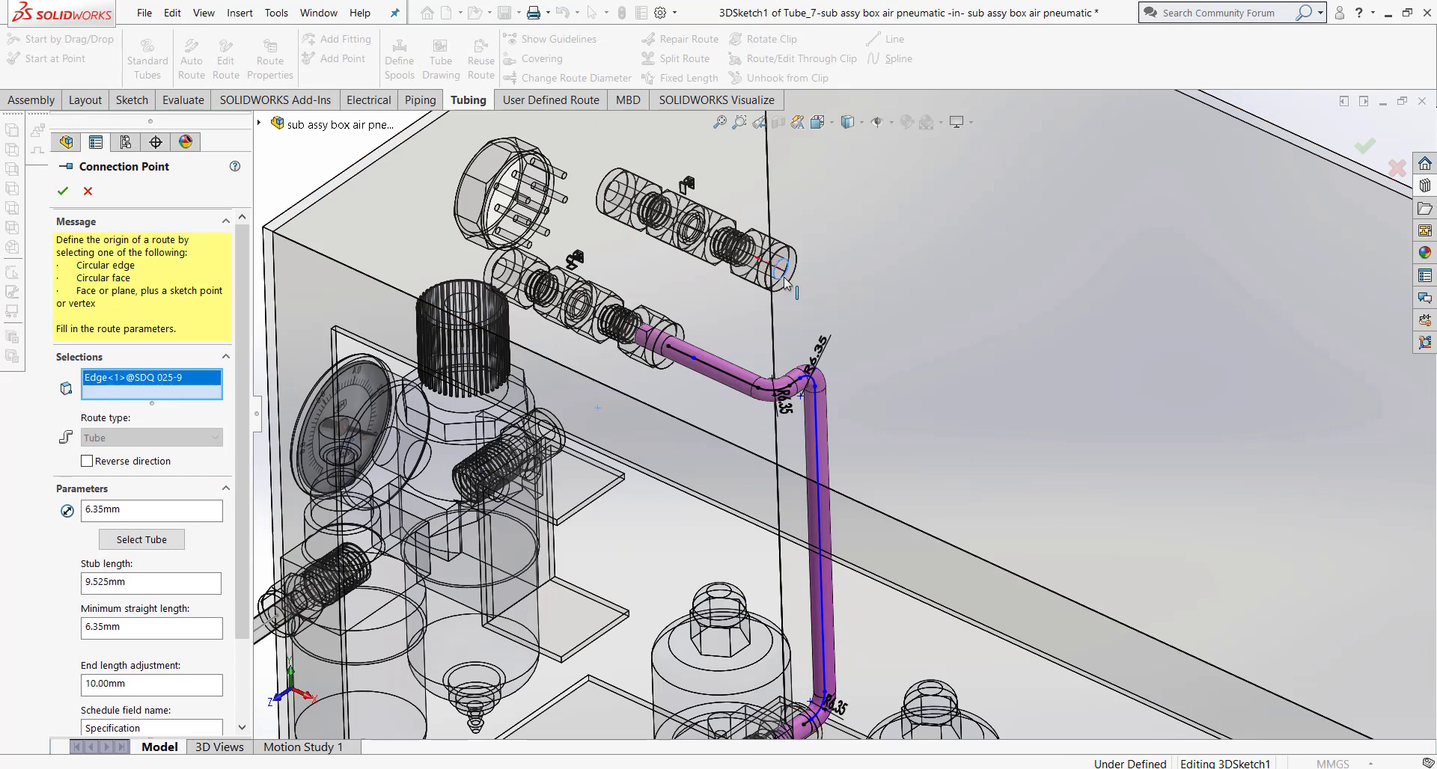
click(88, 461)
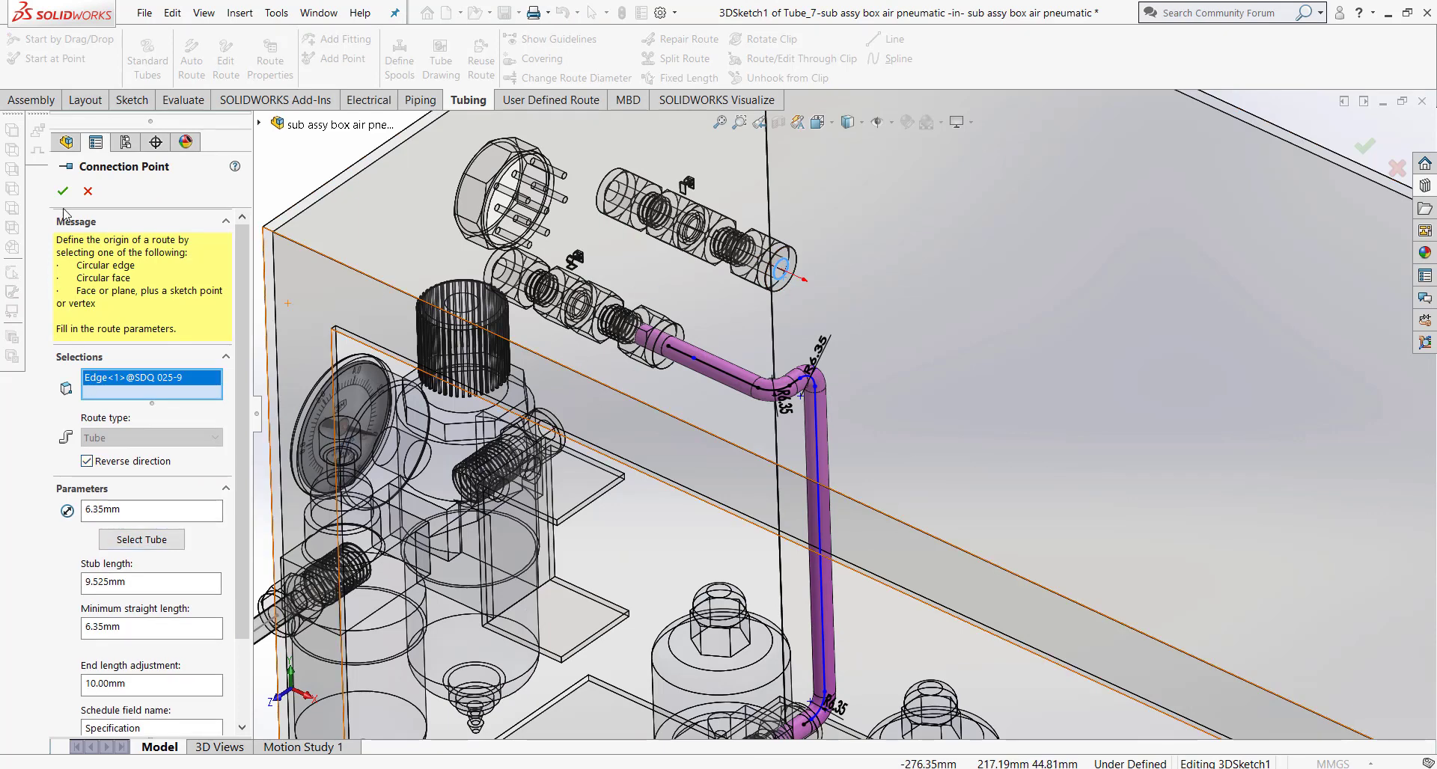
click(66, 199)
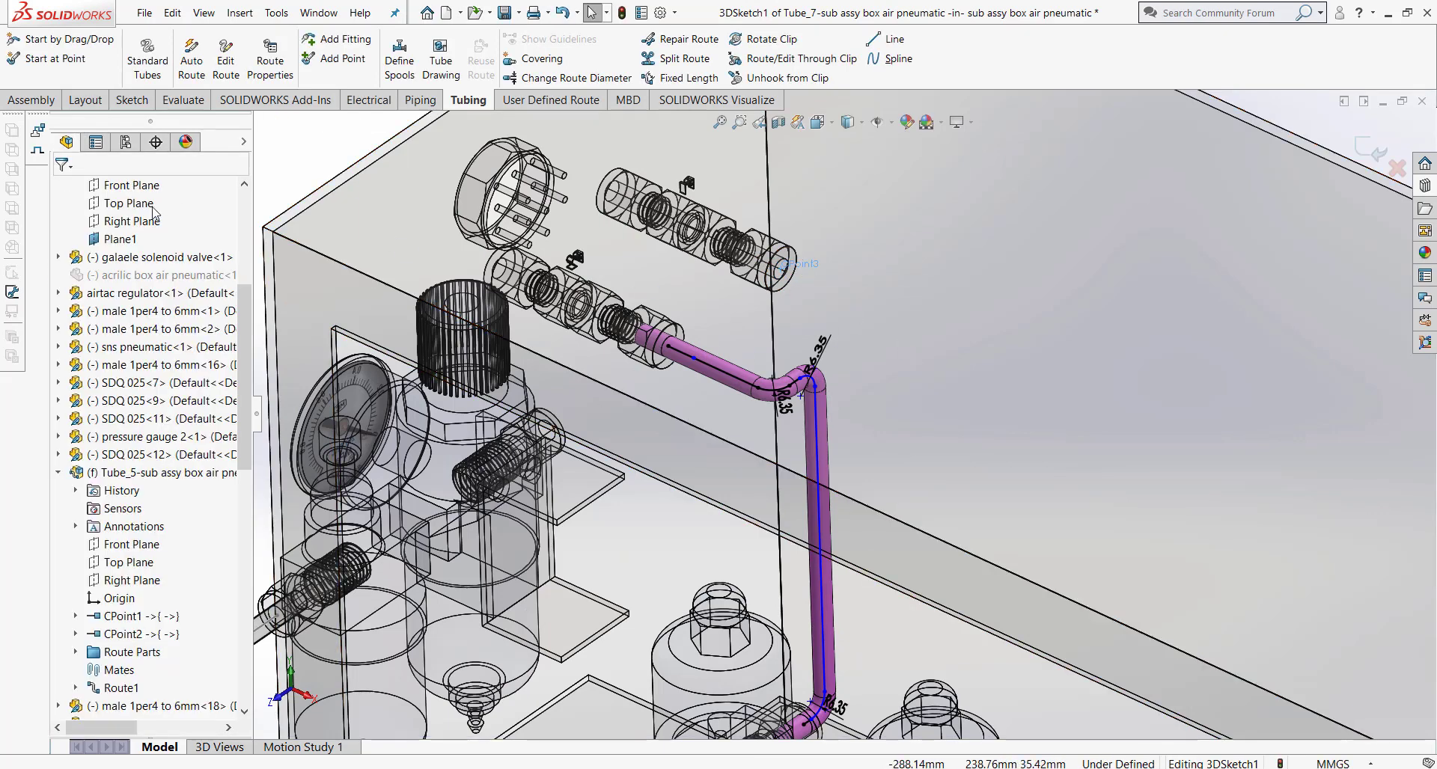
click(1371, 150)
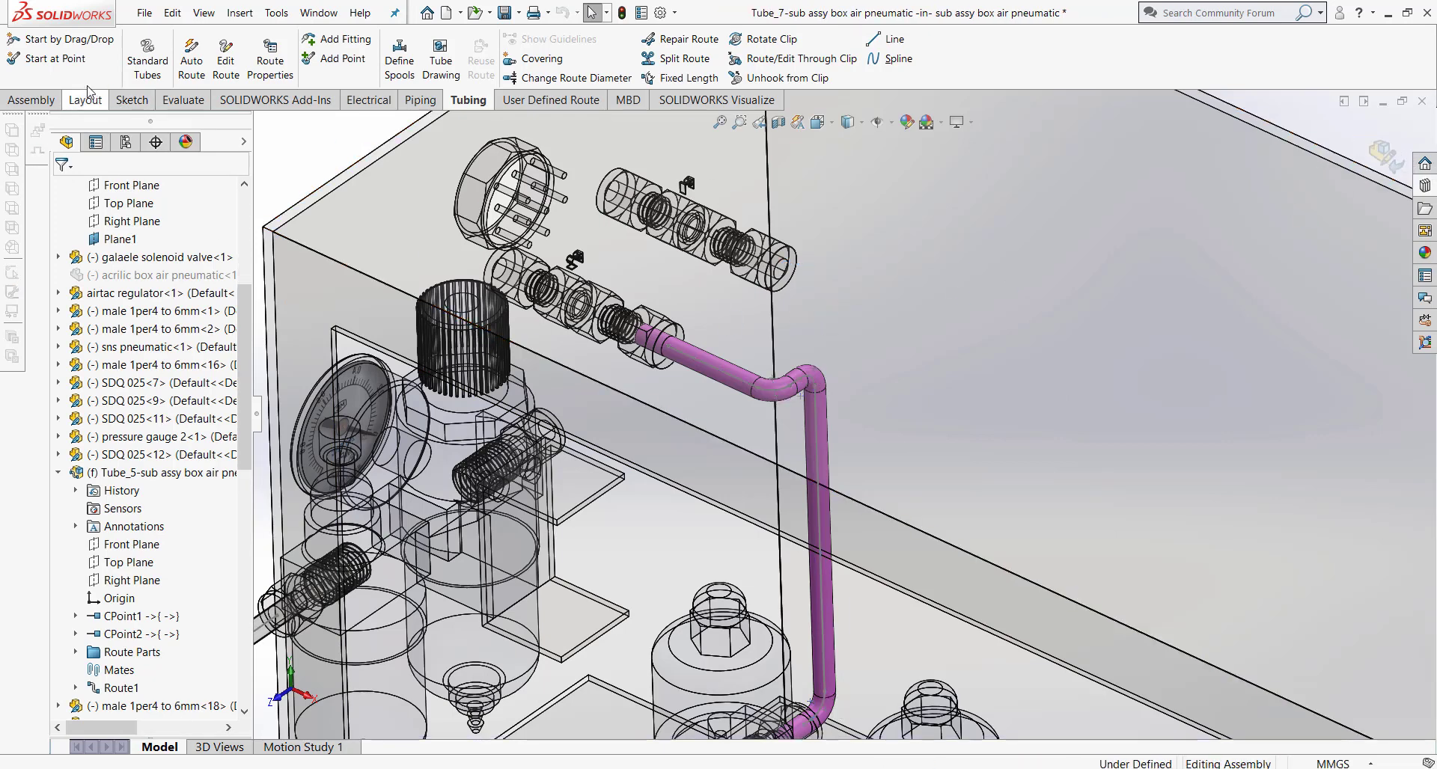
Step: Recreate the reversed SDQ 025-9 connection point, exit the route, and return to the box assembly
click(760, 402)
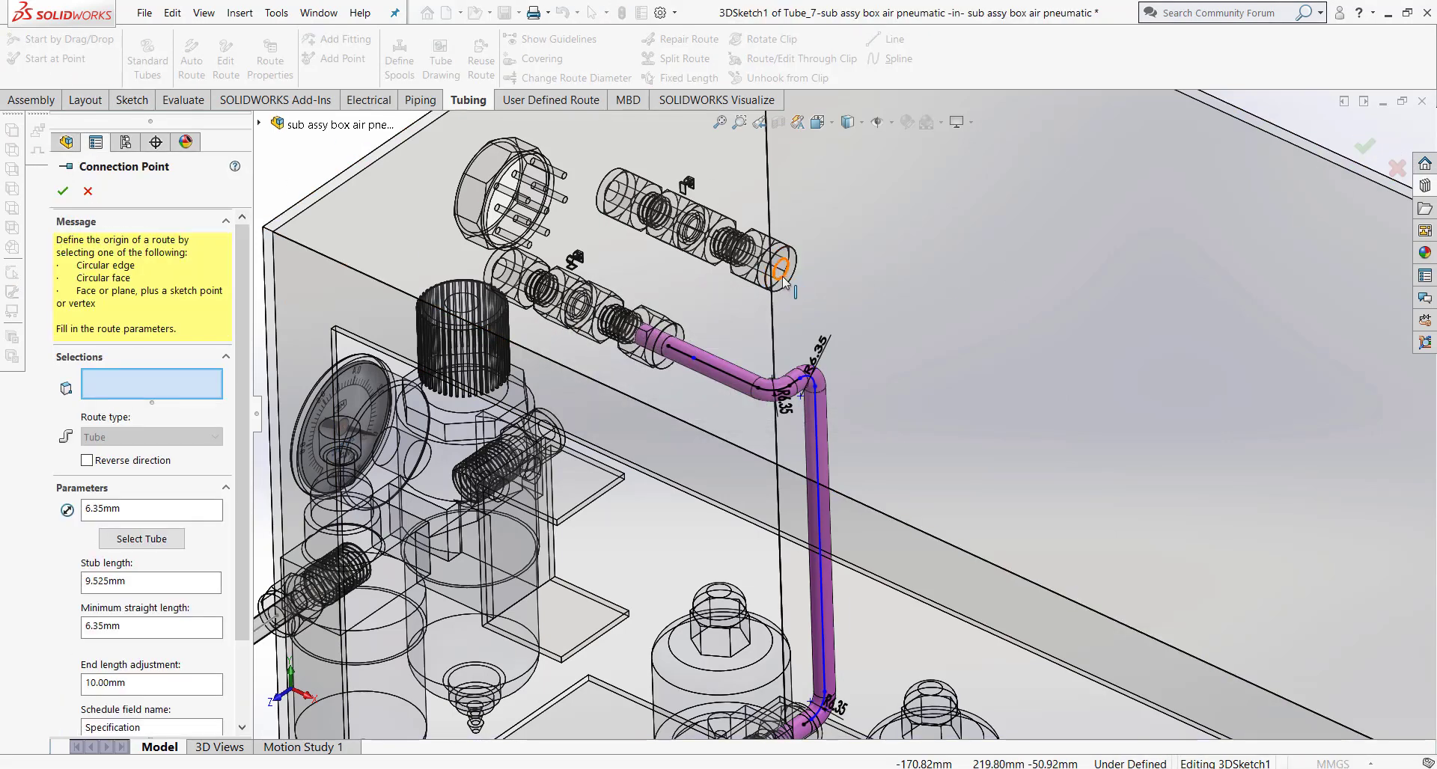
click(783, 277)
click(108, 464)
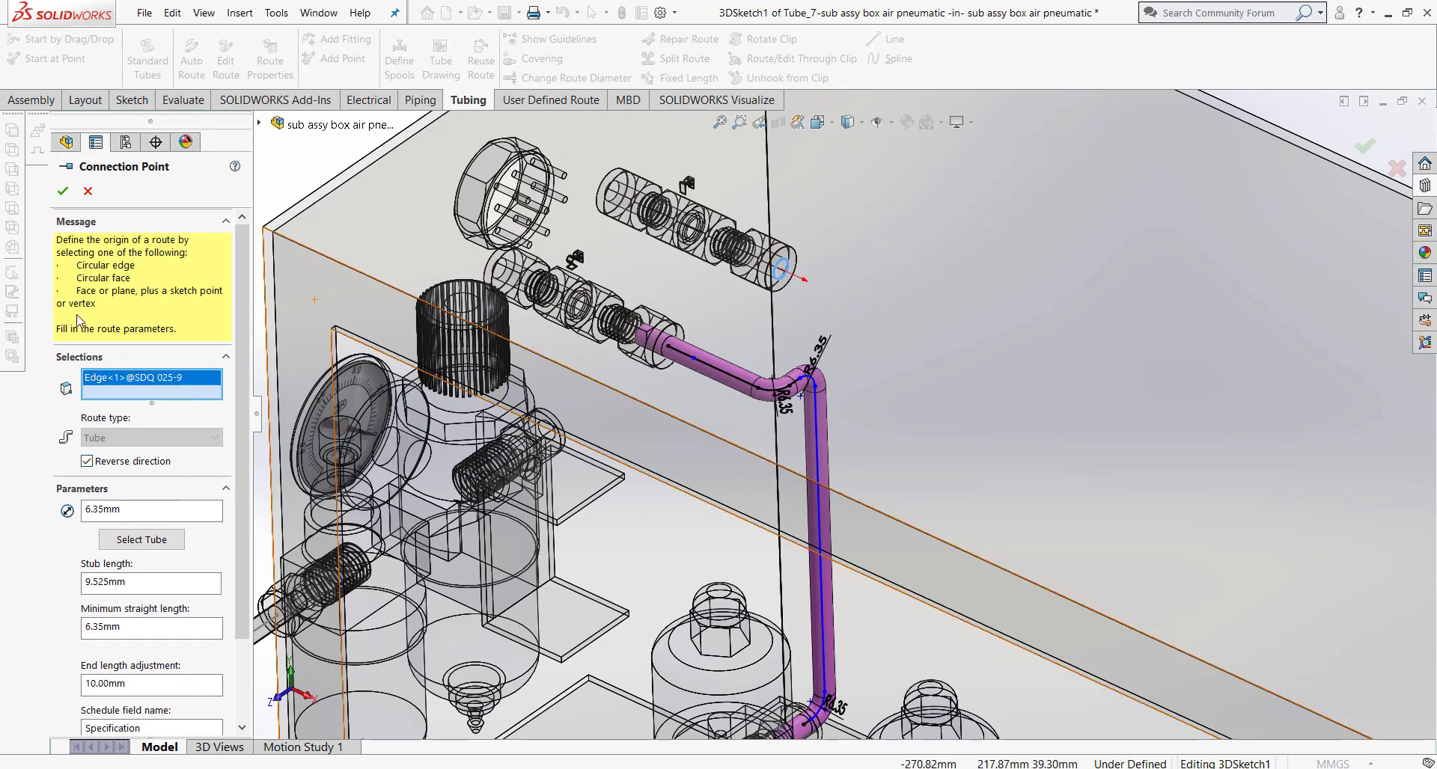
click(64, 193)
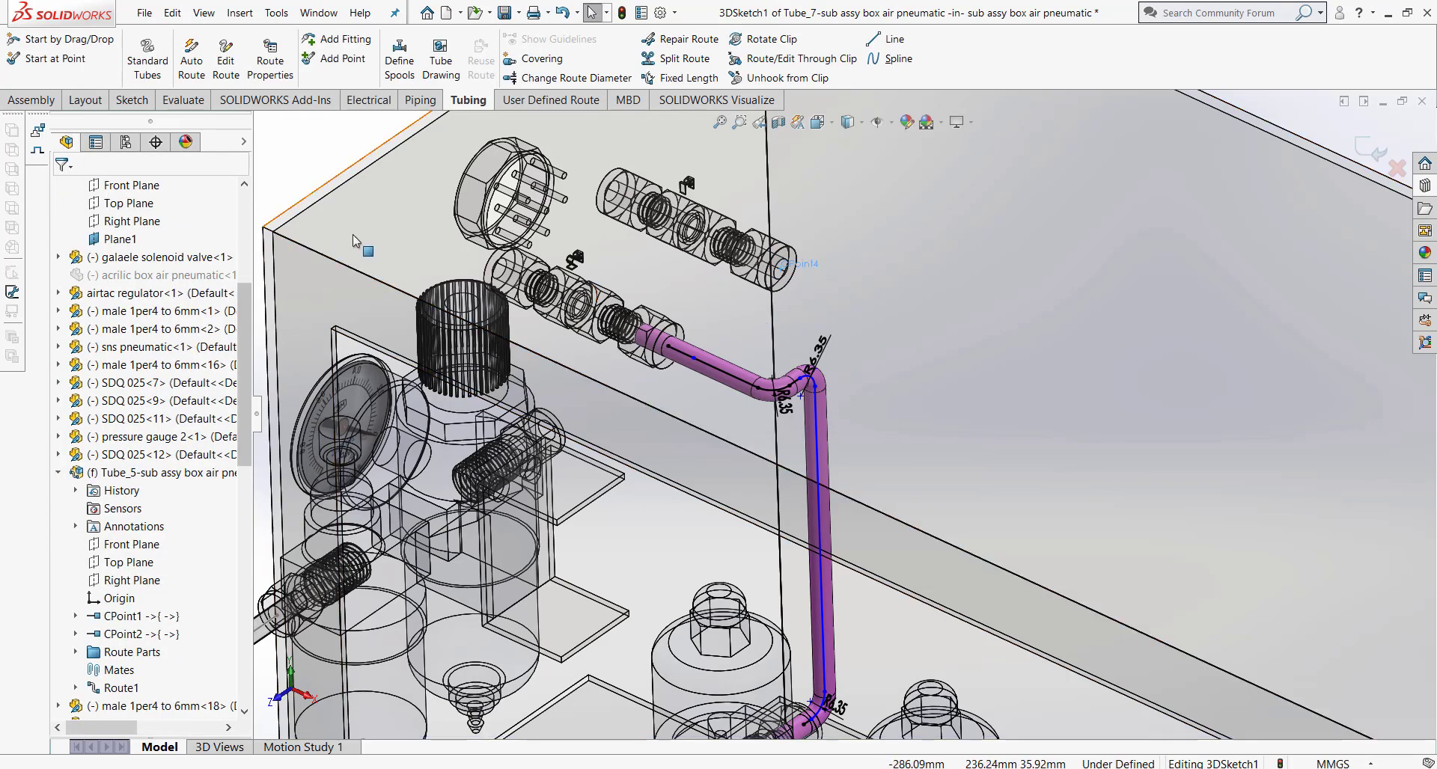
click(1376, 149)
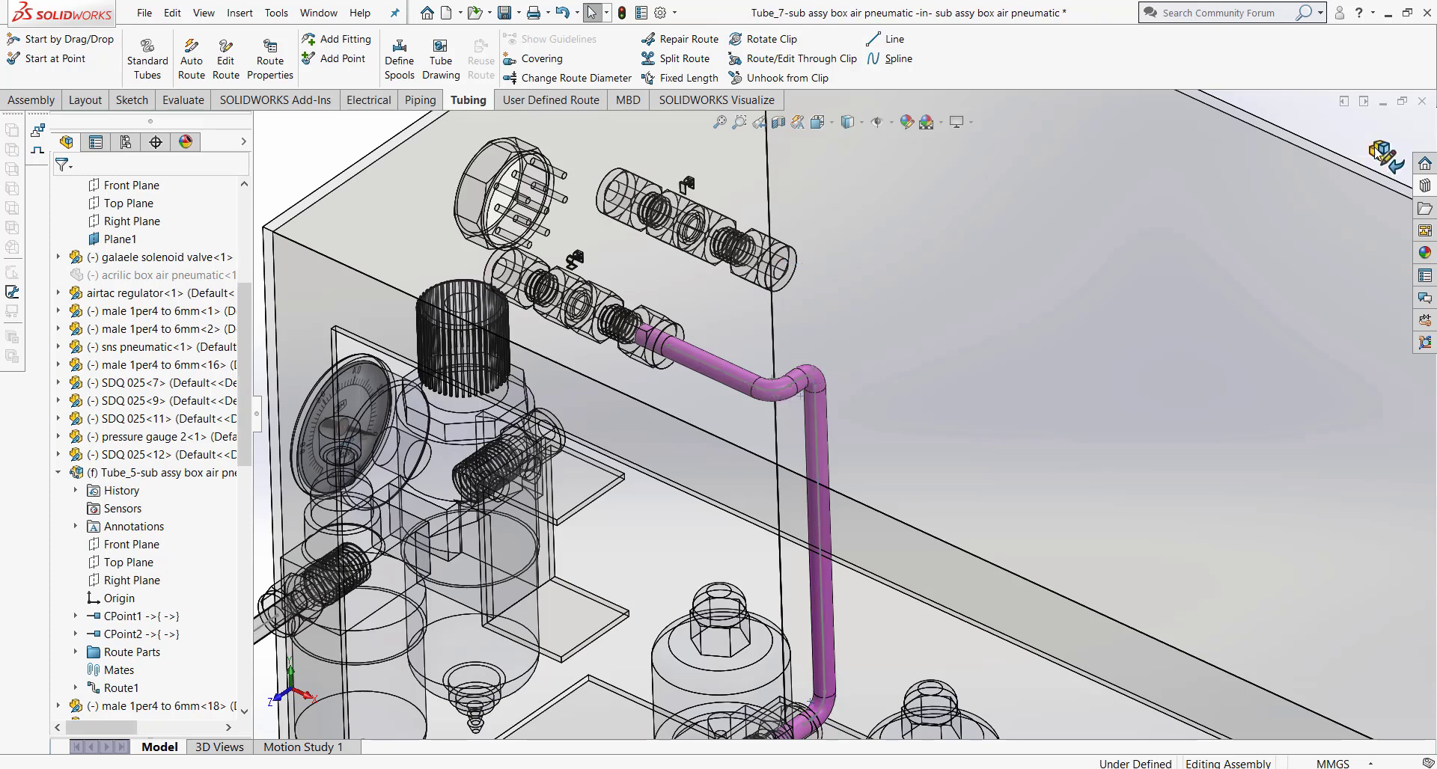
click(1375, 150)
middle_drag(882, 361, 792, 263)
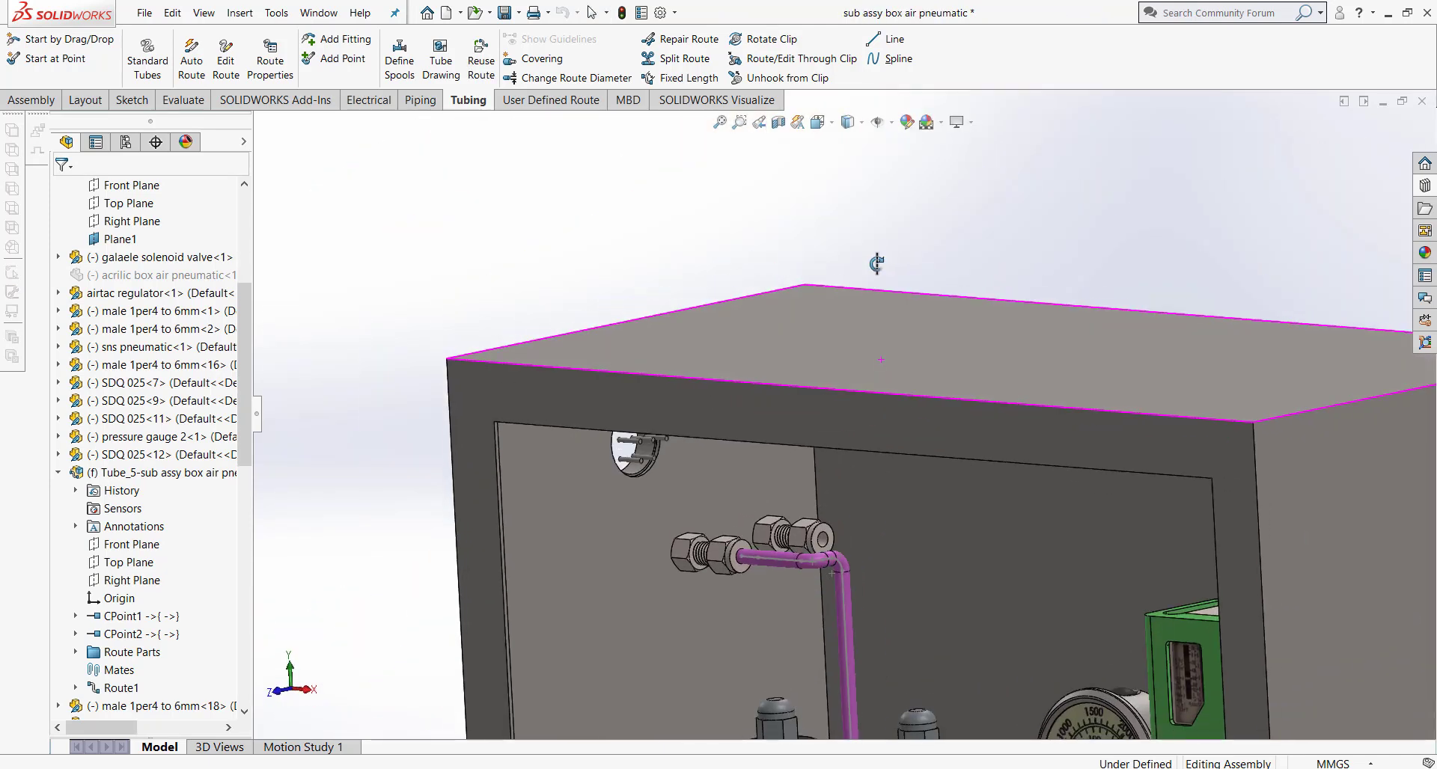
scroll(808, 519, down, 5)
Step: Start Tube_8 at the upper fitting edge, reversed, with an end point on the lower fitting
click(823, 524)
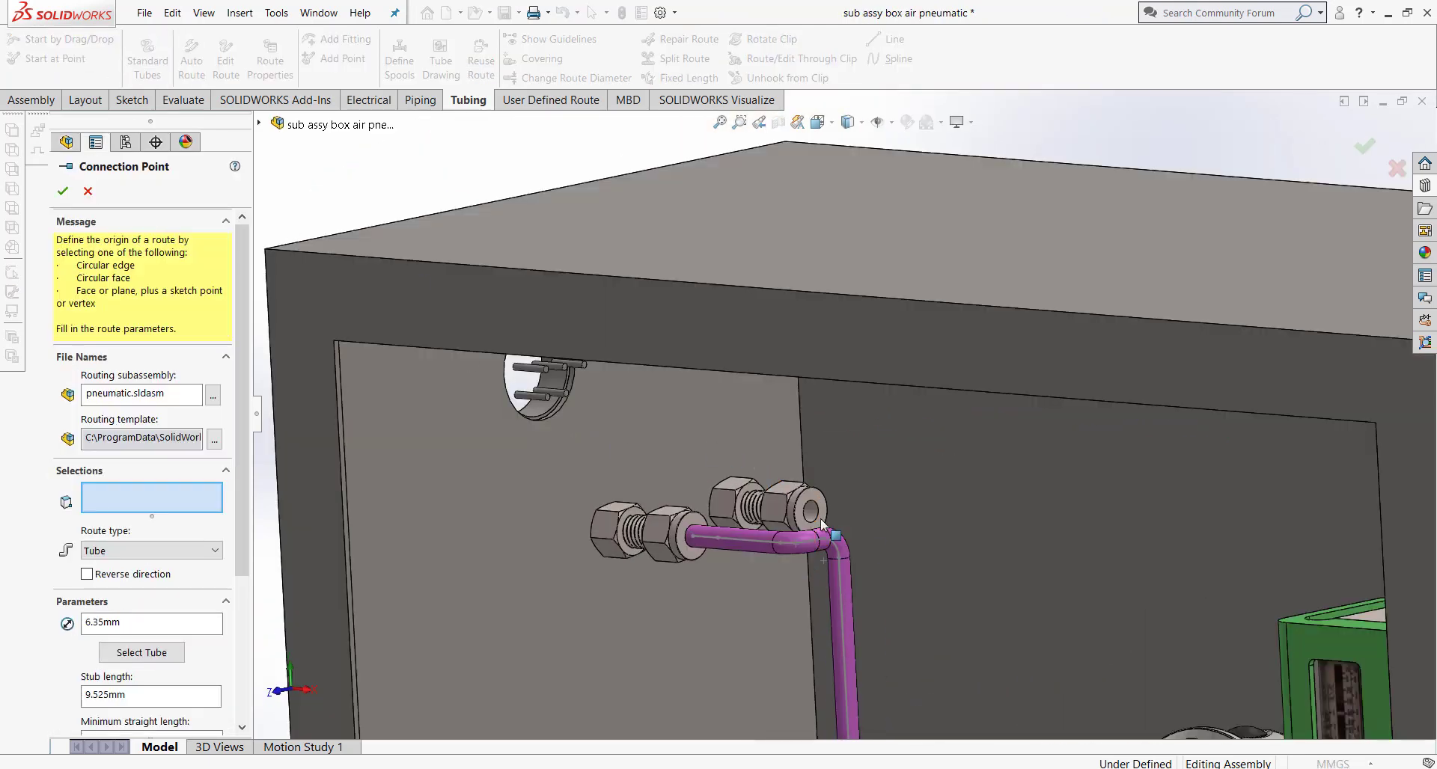
click(820, 520)
click(114, 575)
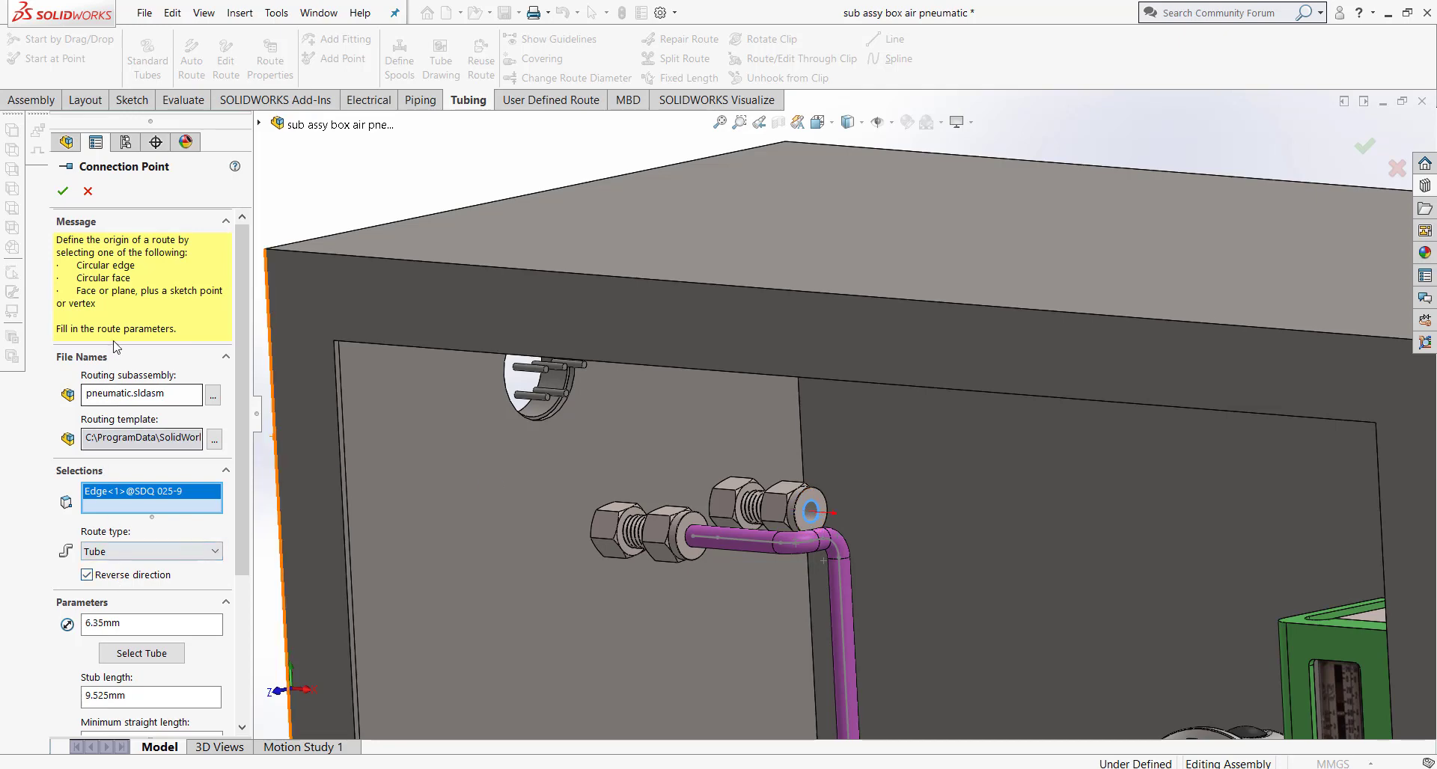
click(62, 193)
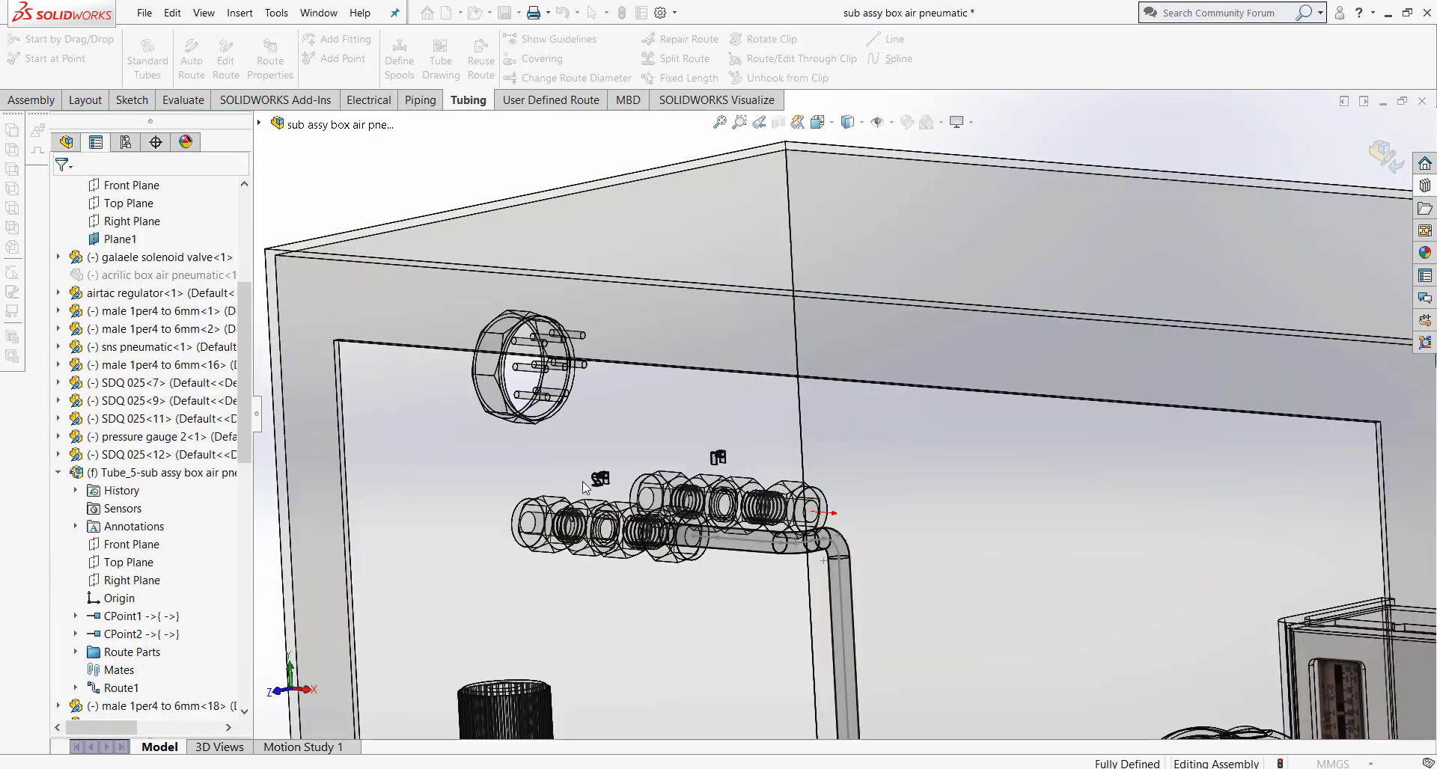
key(Return)
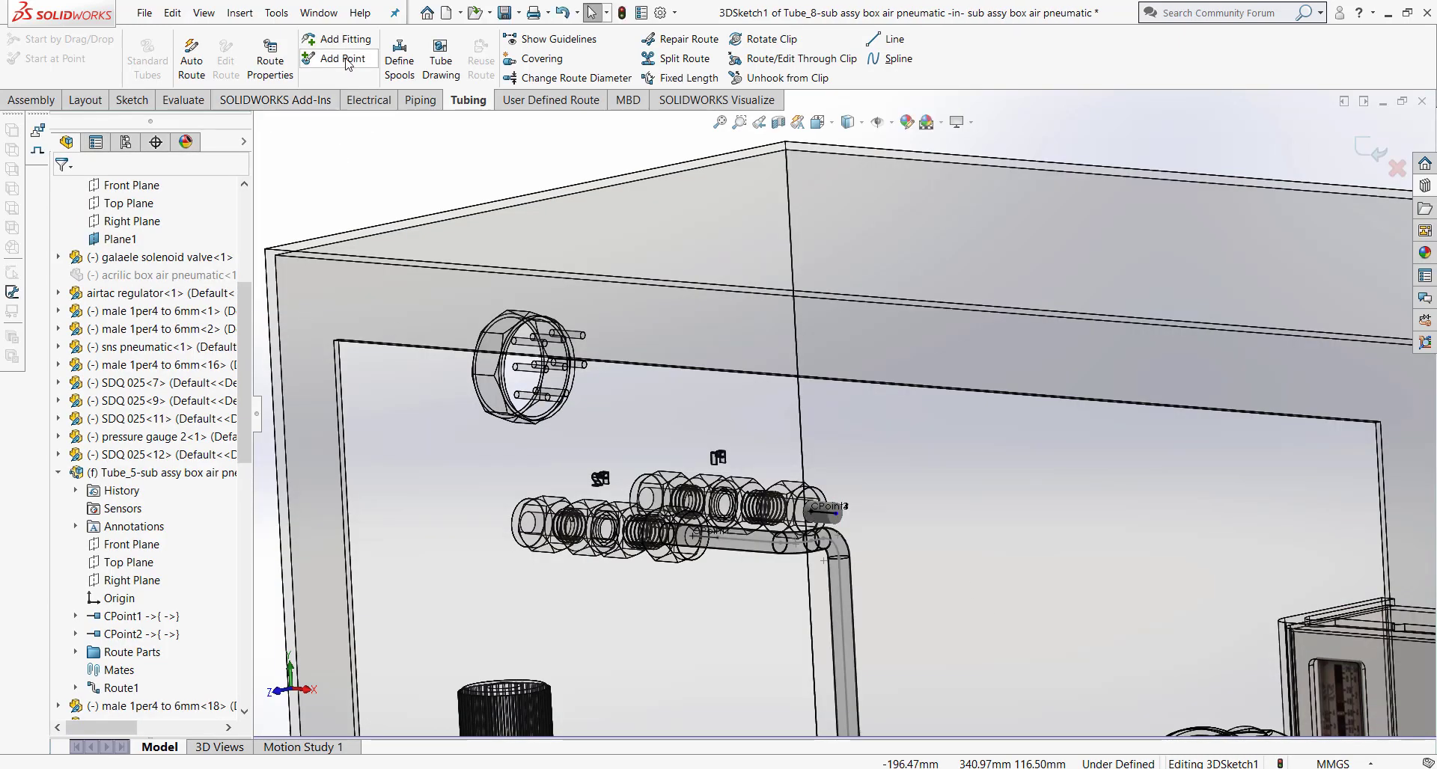
scroll(955, 664, down, 5)
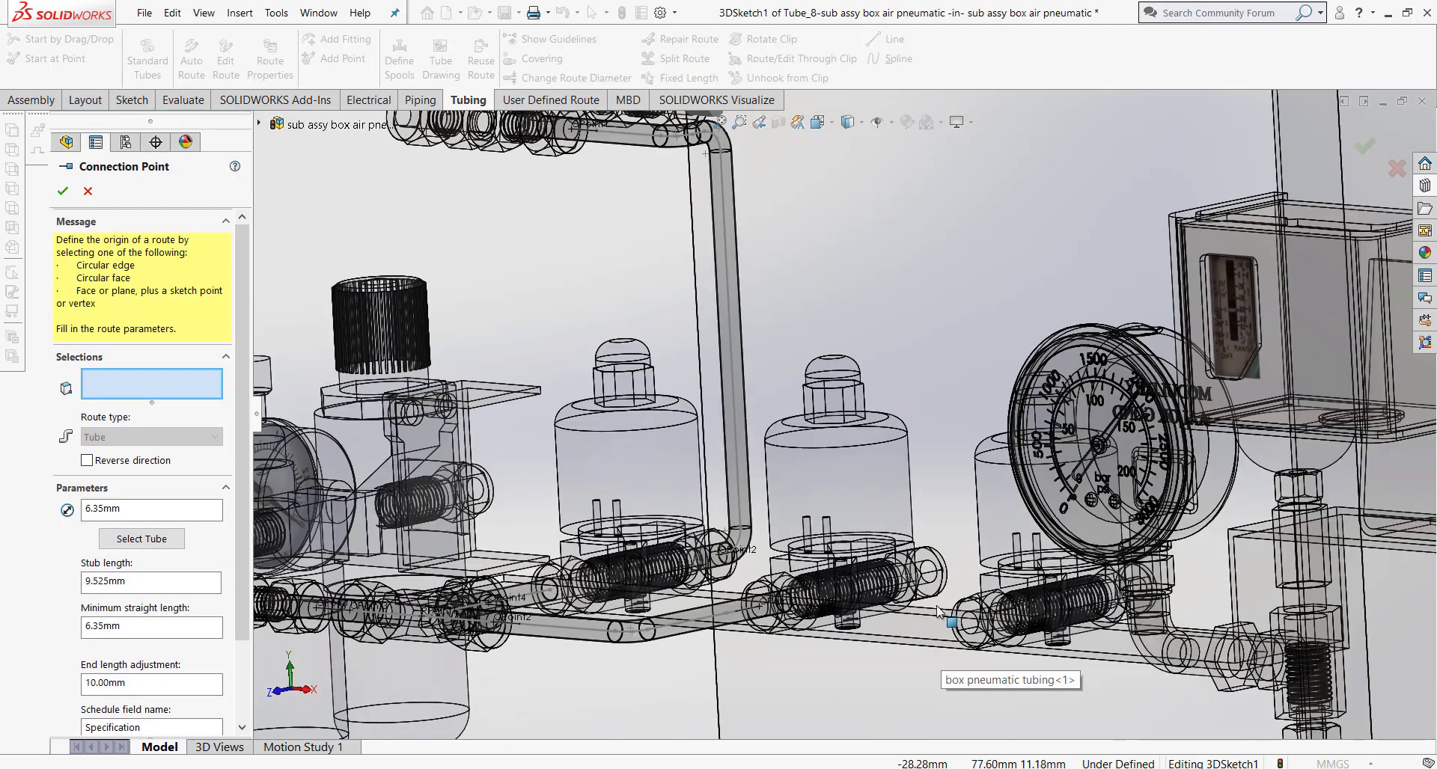
click(934, 580)
click(70, 195)
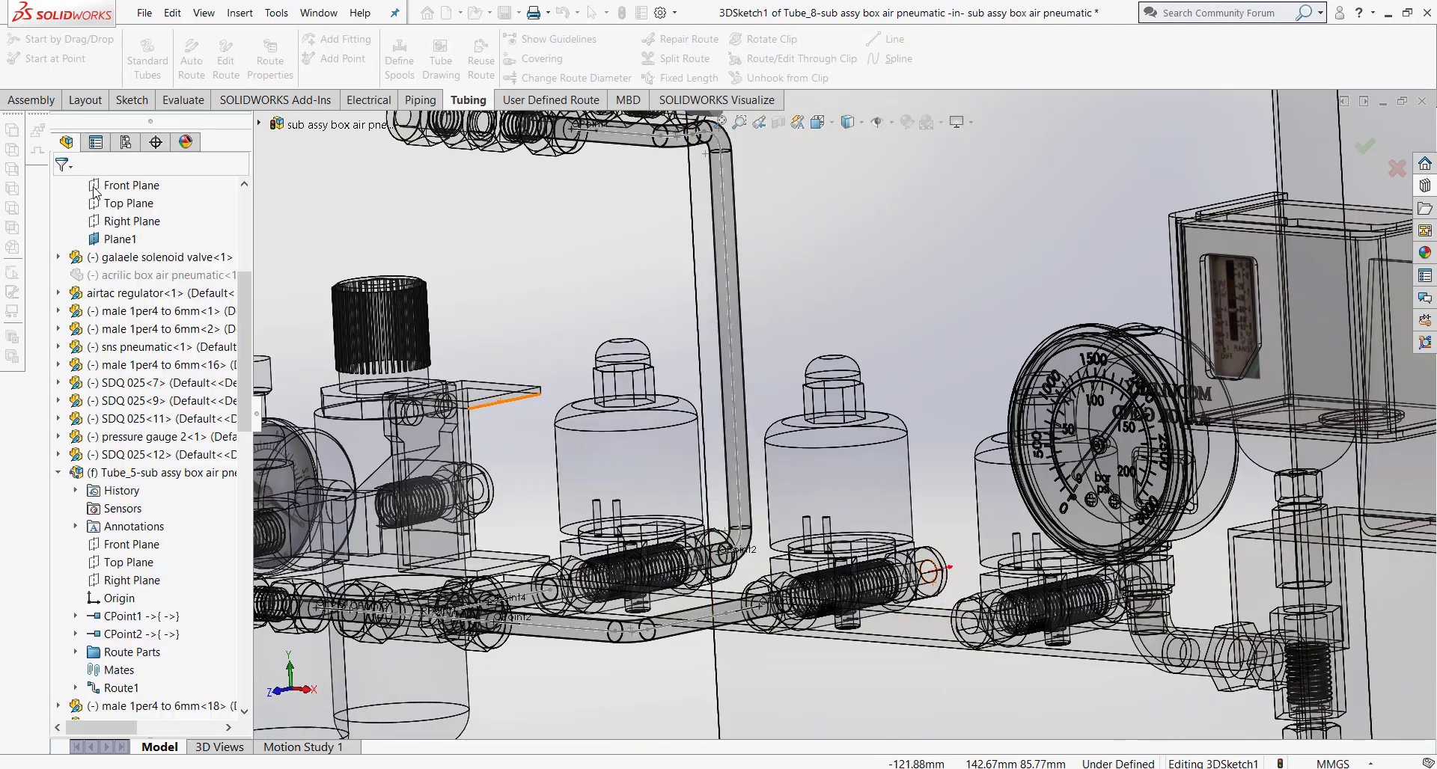
Step: Auto-route Tube_8 between the two points using alternate path Solution 4-Y,Z,X
click(196, 65)
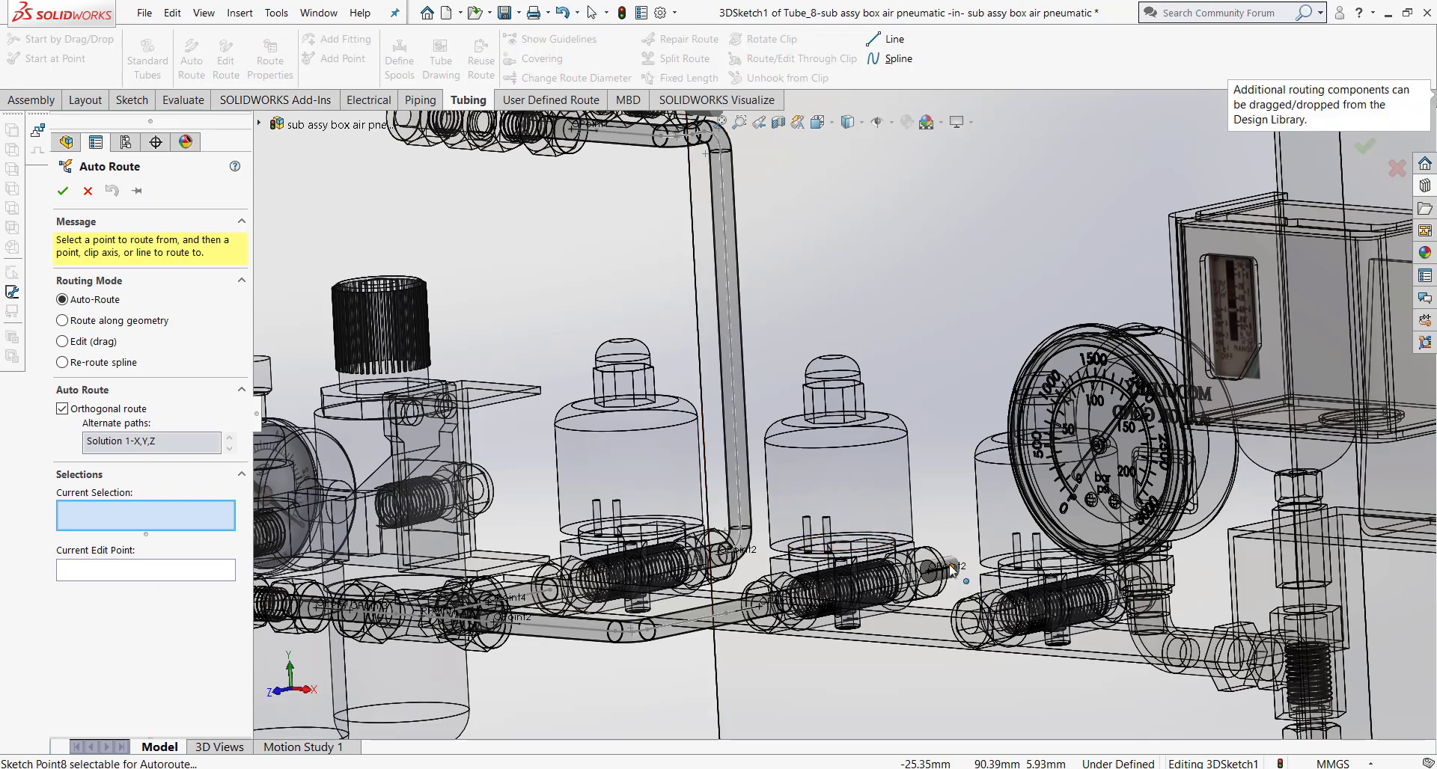
scroll(950, 571, up, 1)
scroll(950, 571, up, 3)
scroll(774, 262, down, 4)
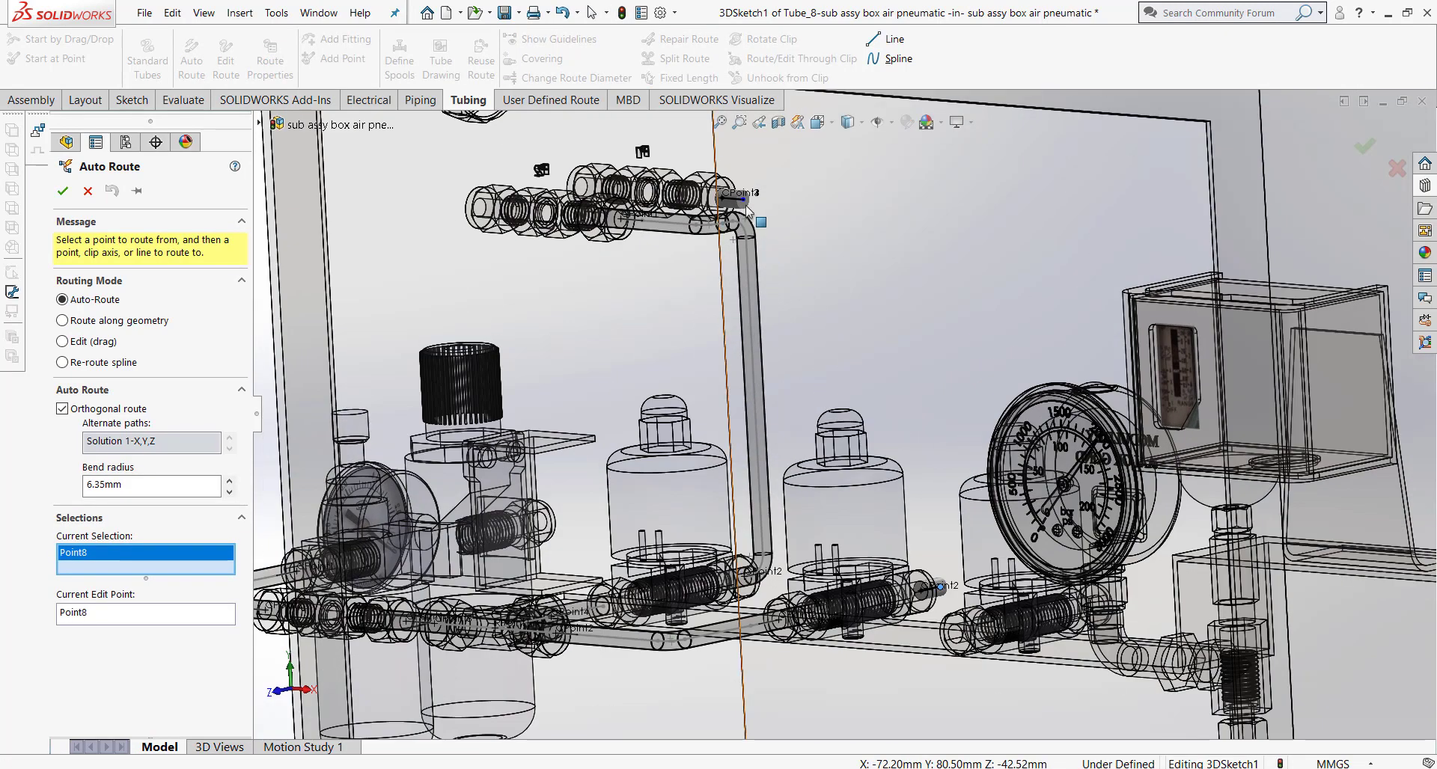
click(745, 202)
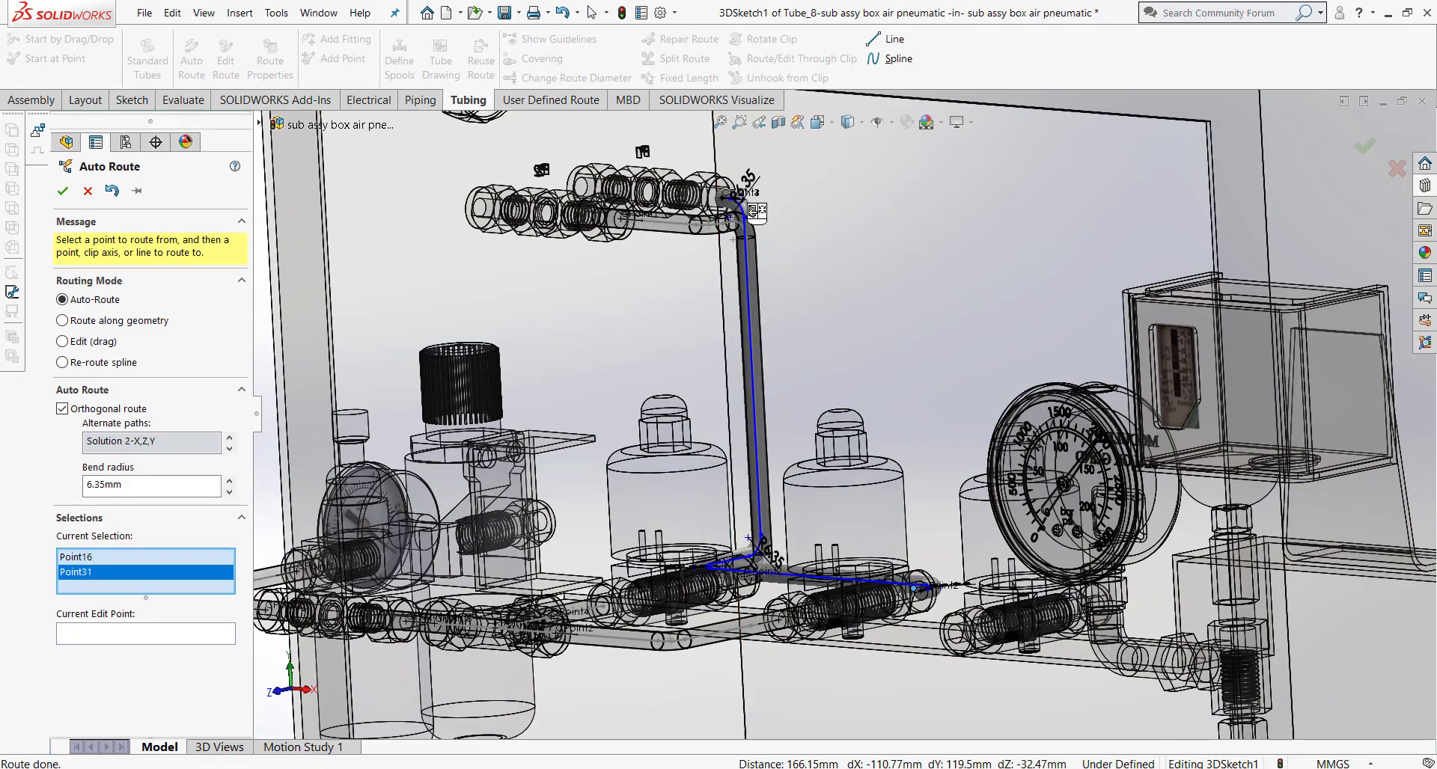
mouse_move(829, 289)
middle_down()
mouse_move(794, 371)
mouse_move(826, 321)
middle_up()
click(833, 351)
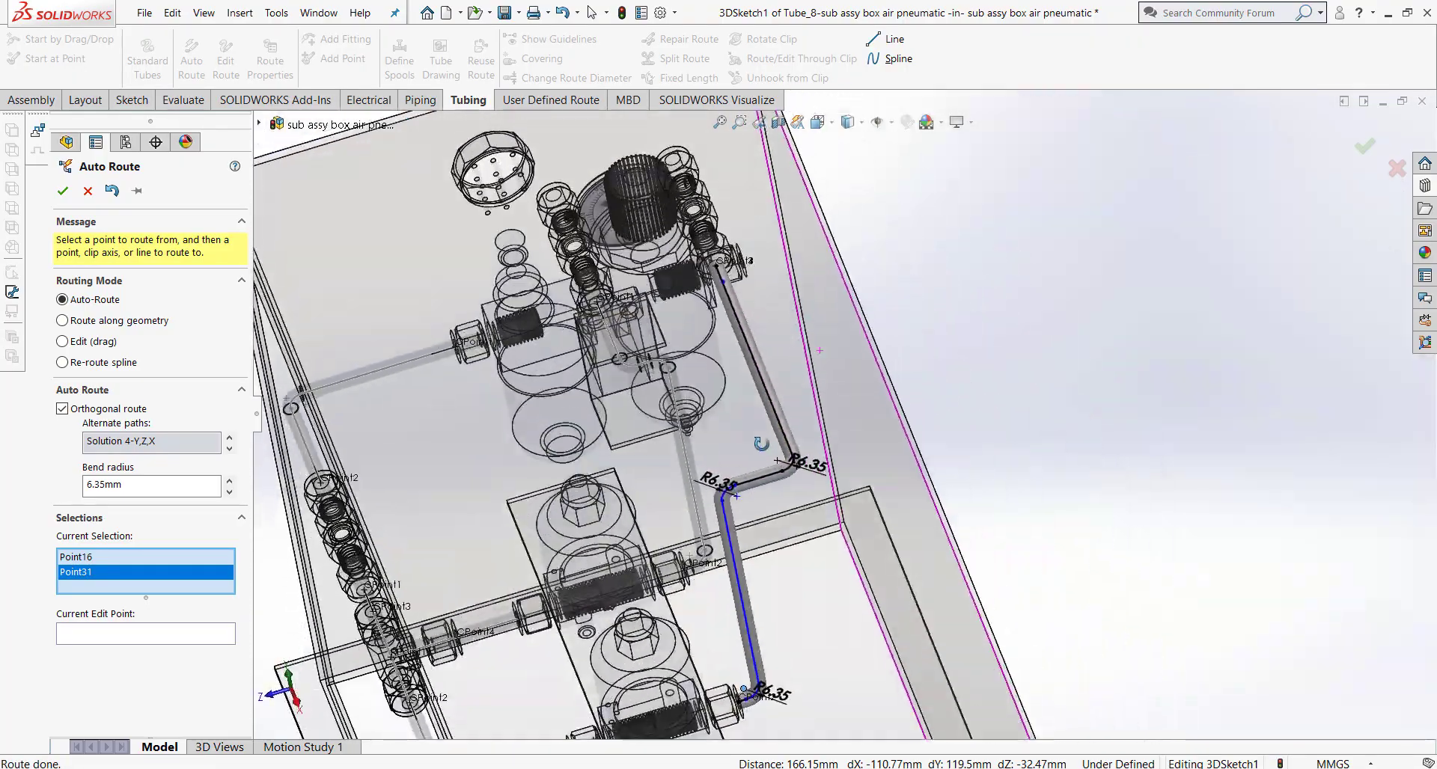
middle_drag(833, 351, 793, 359)
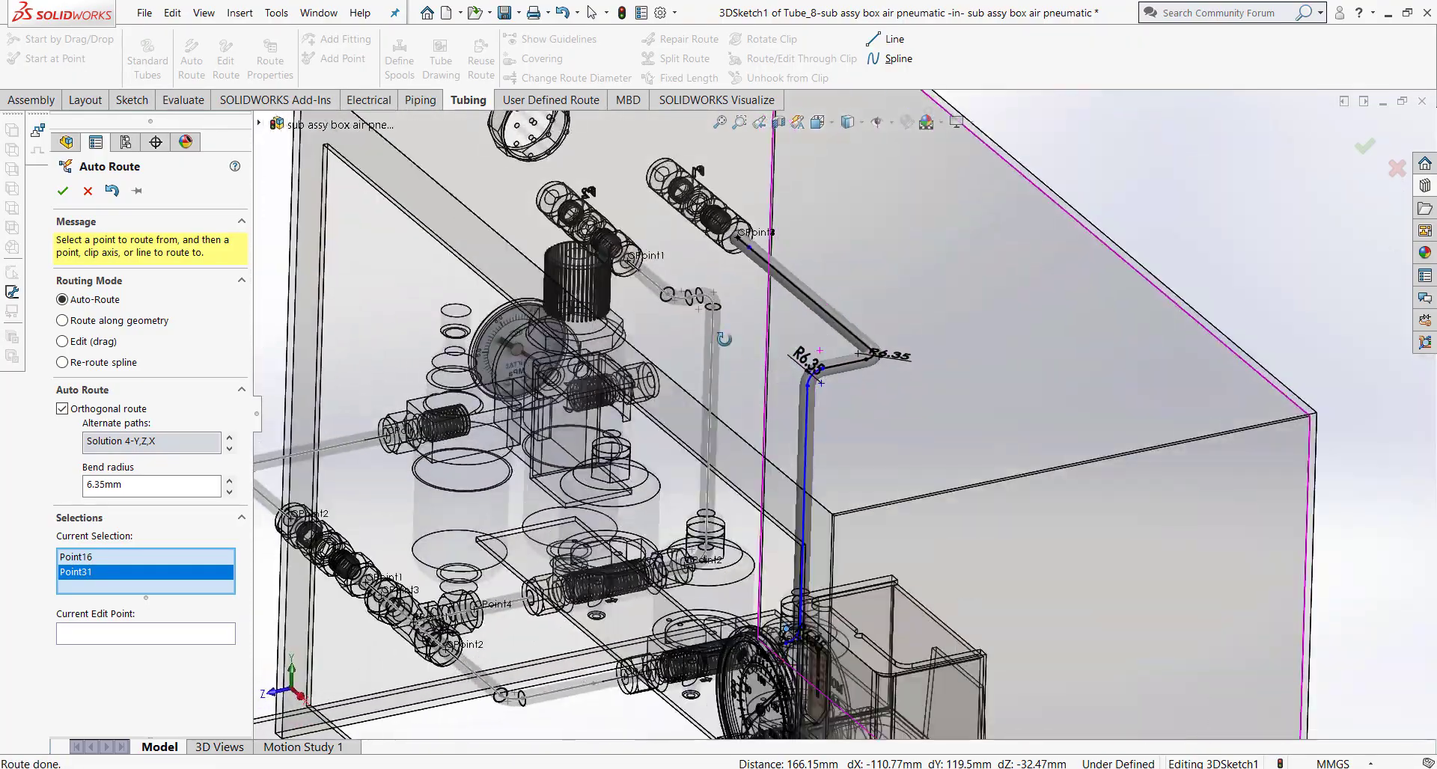
click(61, 191)
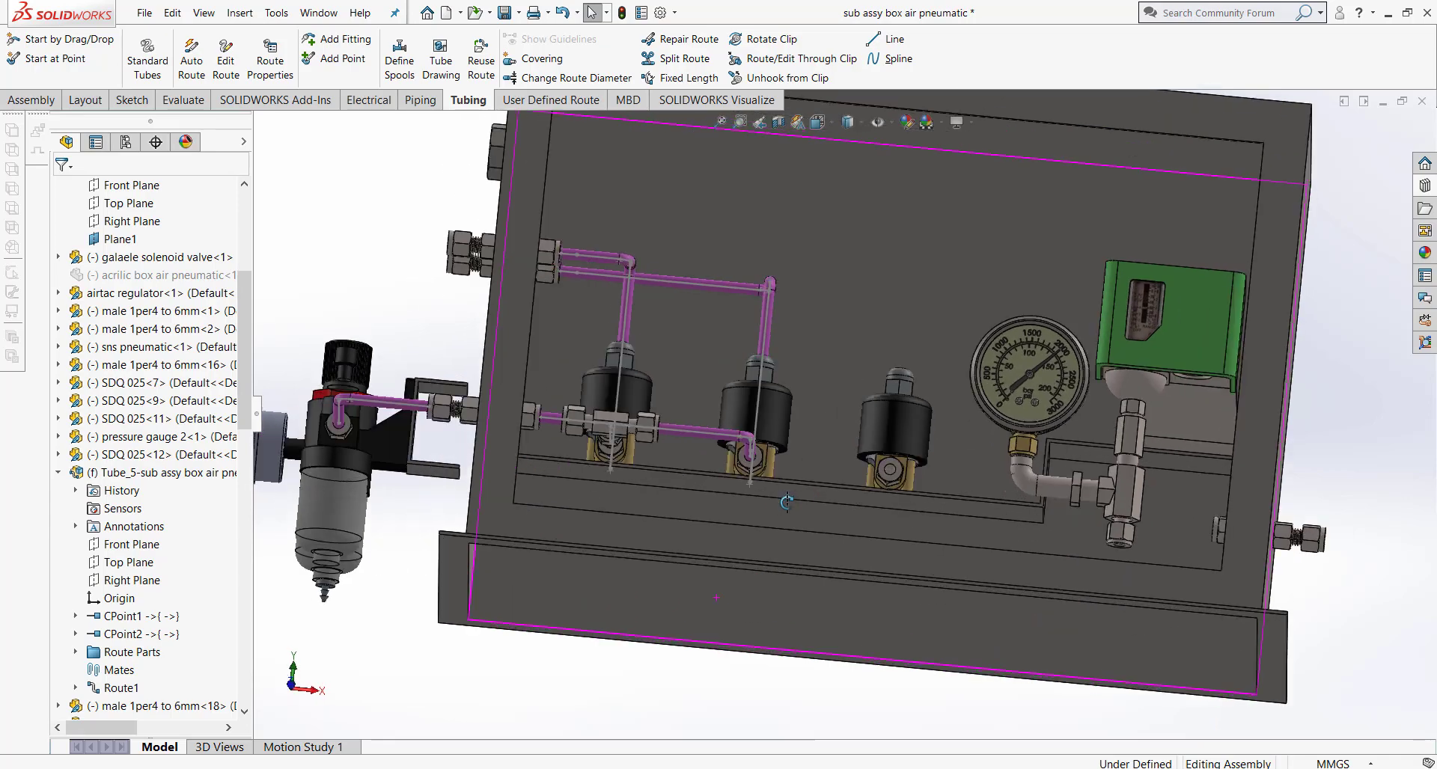
Step: Rotate the box to inspect the tubes and set the view to Trimetric
mouse_move(717, 599)
middle_down()
mouse_move(818, 591)
mouse_move(1041, 418)
middle_up()
scroll(818, 591, up, 5)
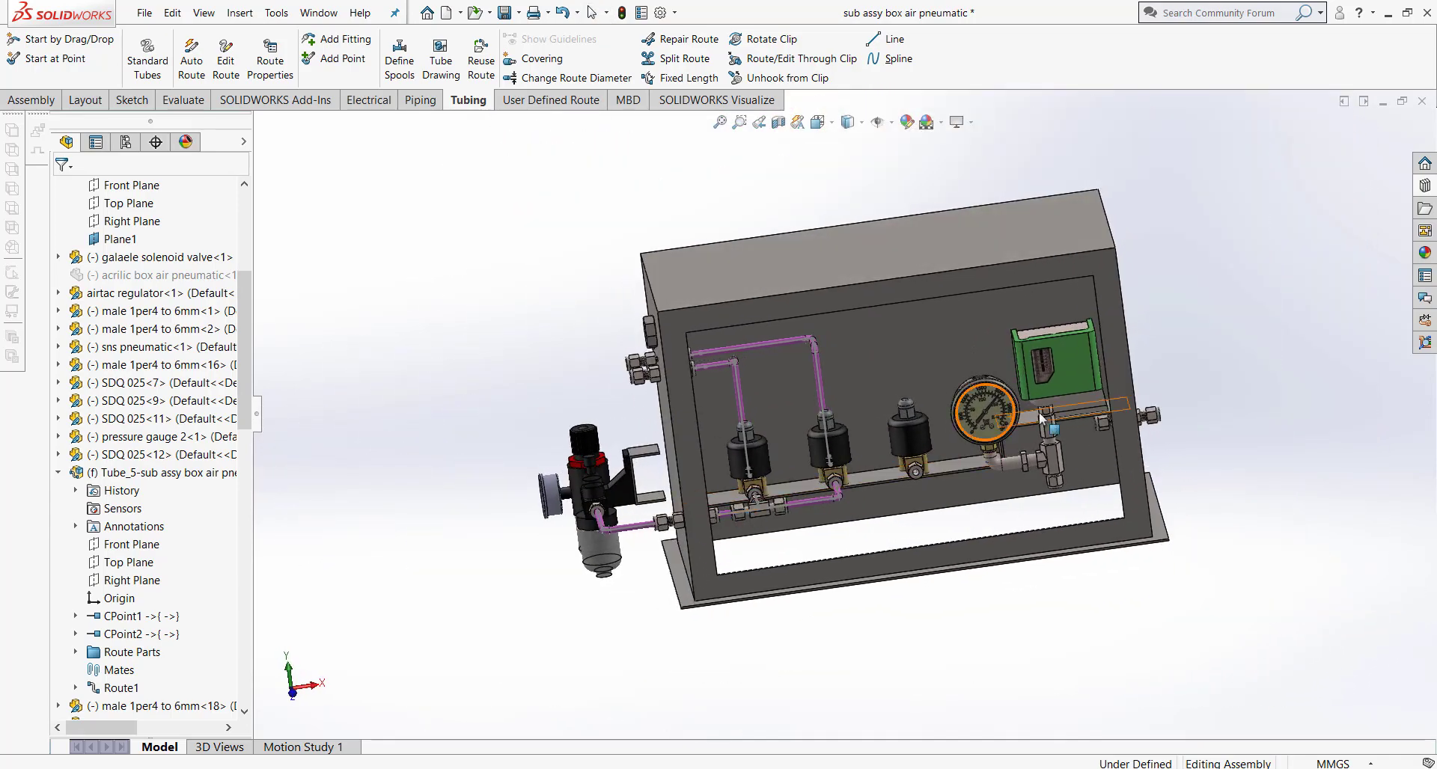
click(848, 122)
click(907, 166)
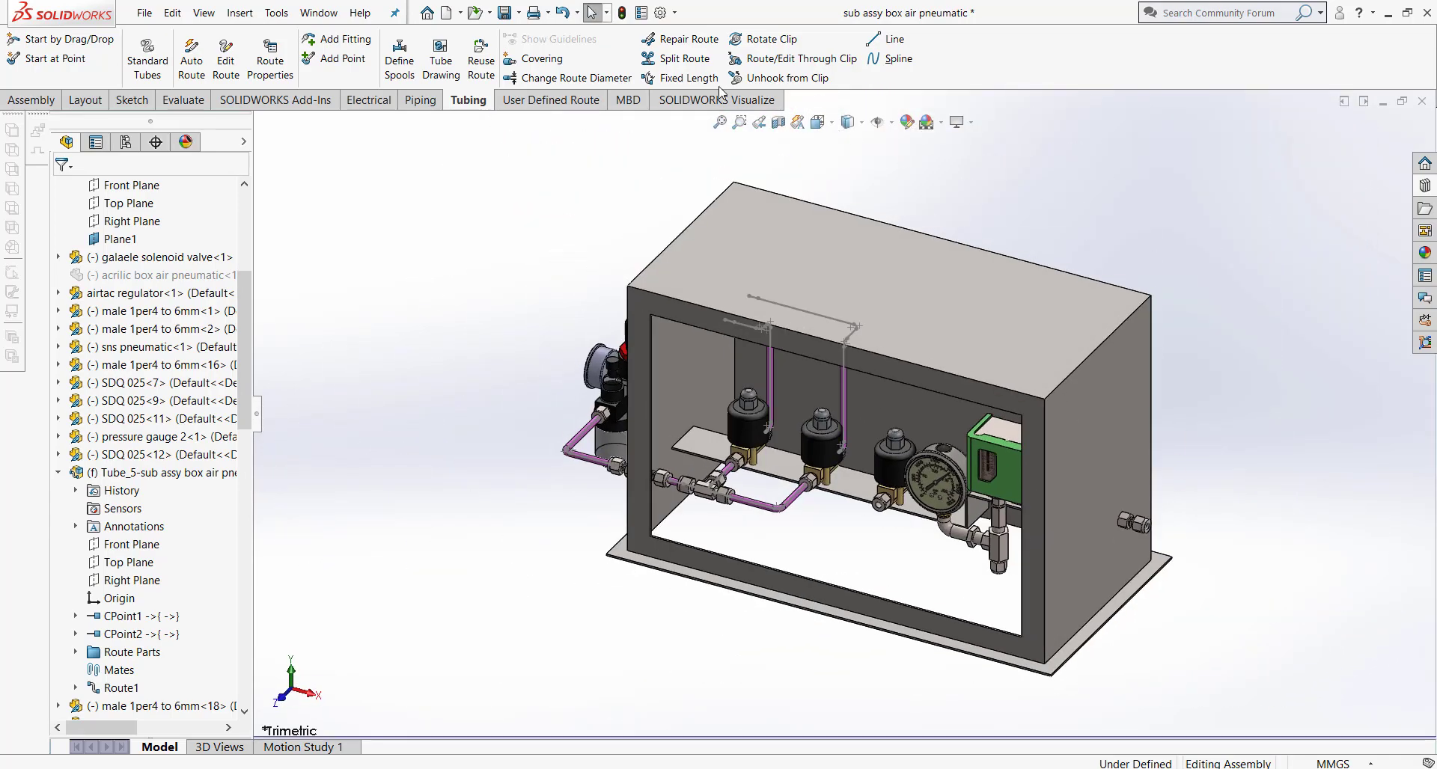
Step: Save the assembly, rebuilding it and saving its internal components
click(505, 13)
click(584, 312)
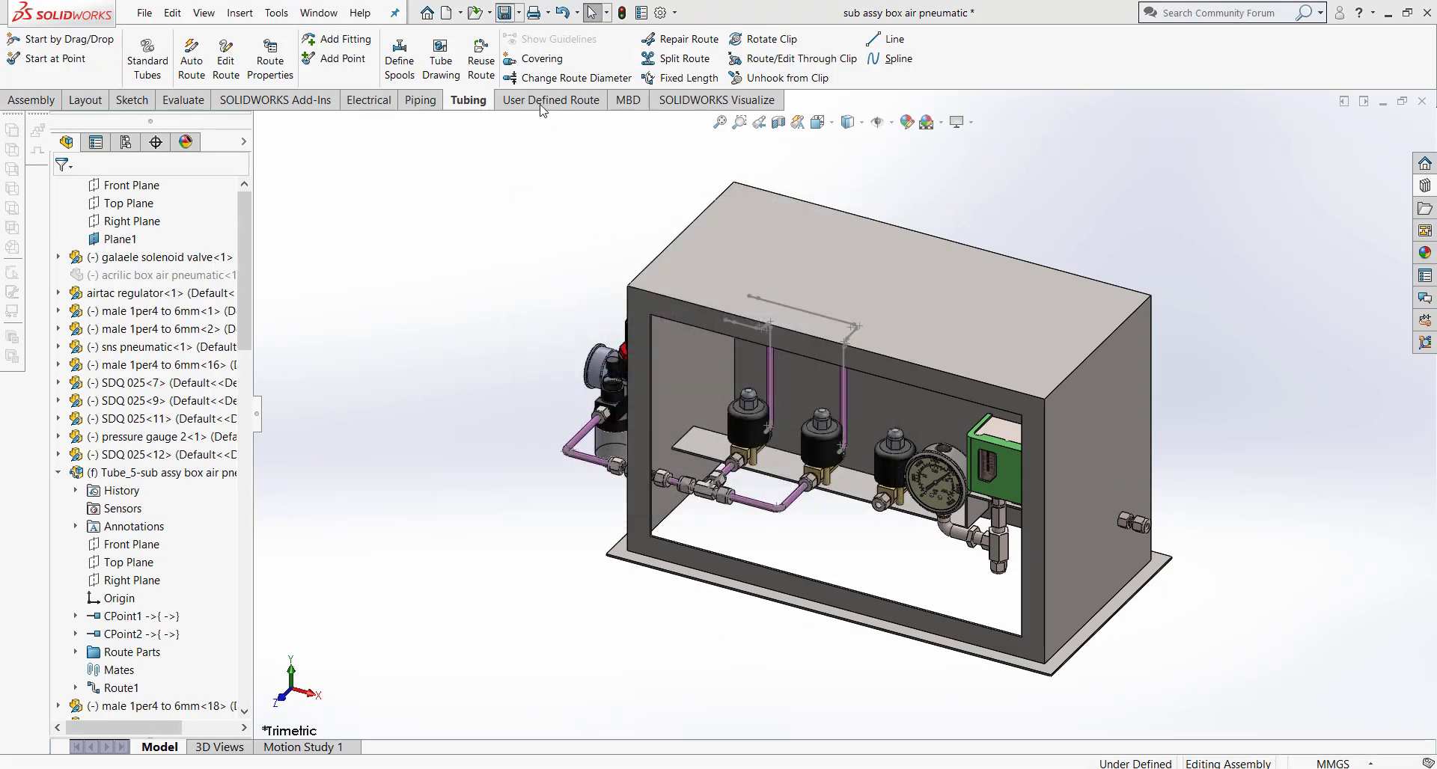
click(745, 335)
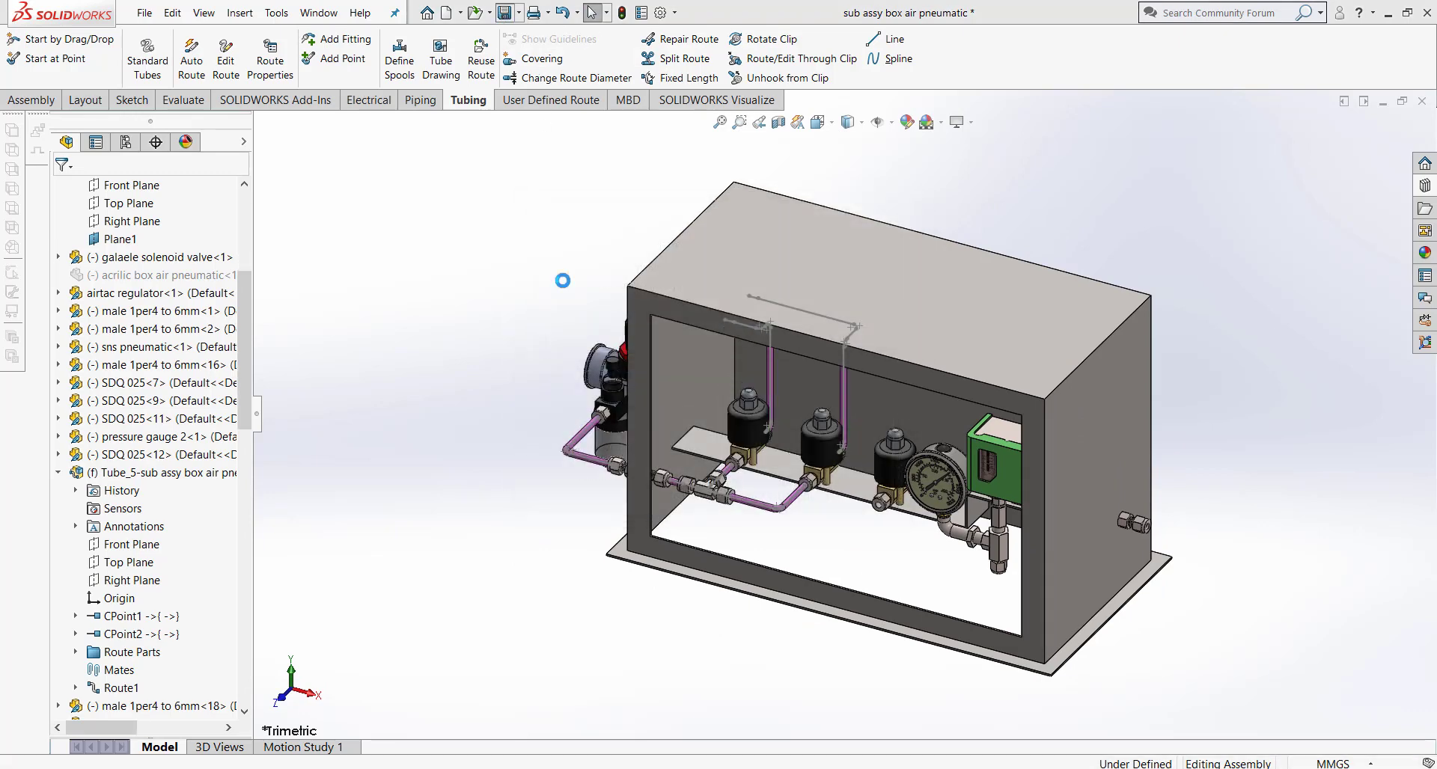
Step: Open the FP-YT machine assembly from Recent Documents, dismiss the rebuild prompt, and zoom to the regulator
click(426, 13)
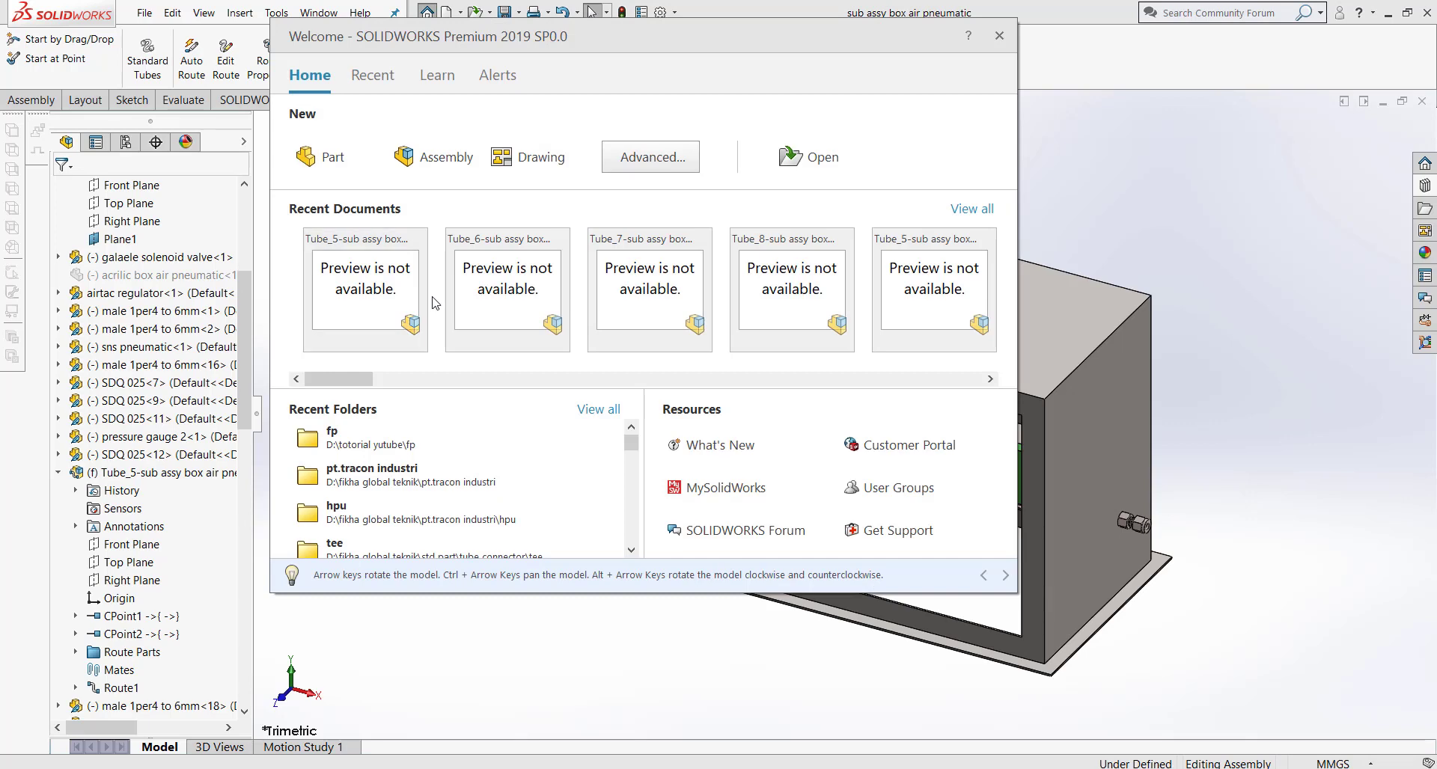
scroll(486, 304, down, 1)
scroll(535, 306, down, 1)
scroll(554, 305, down, 1)
scroll(562, 303, down, 1)
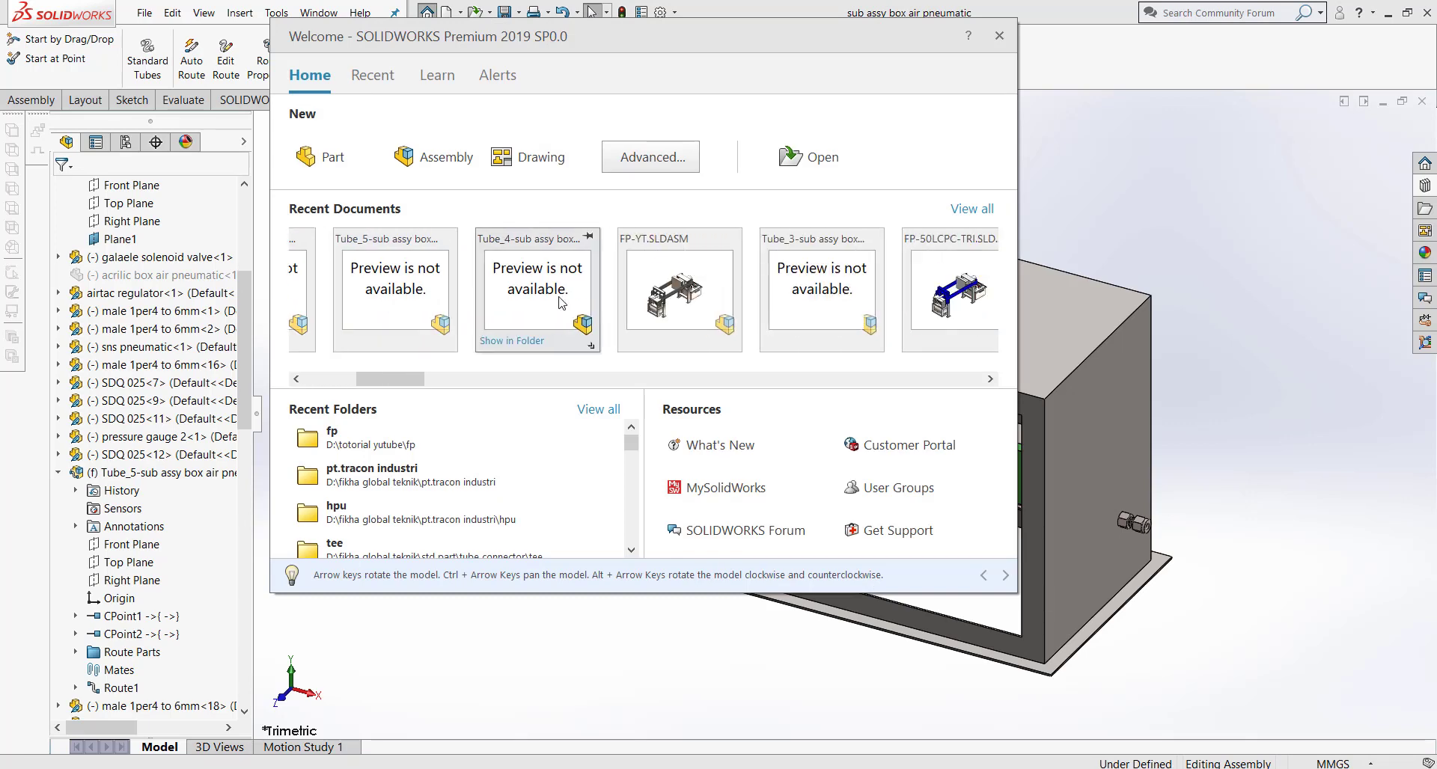
click(684, 276)
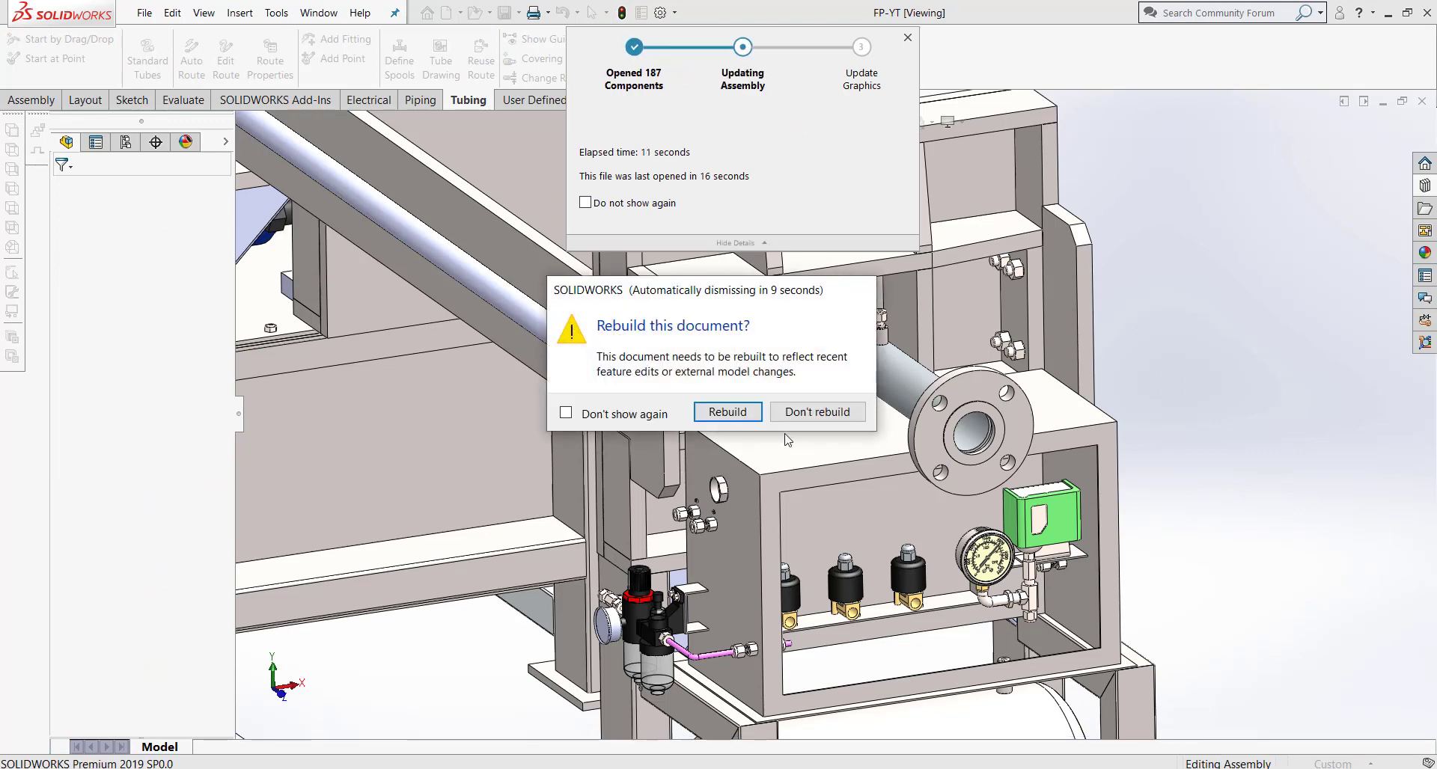
click(743, 417)
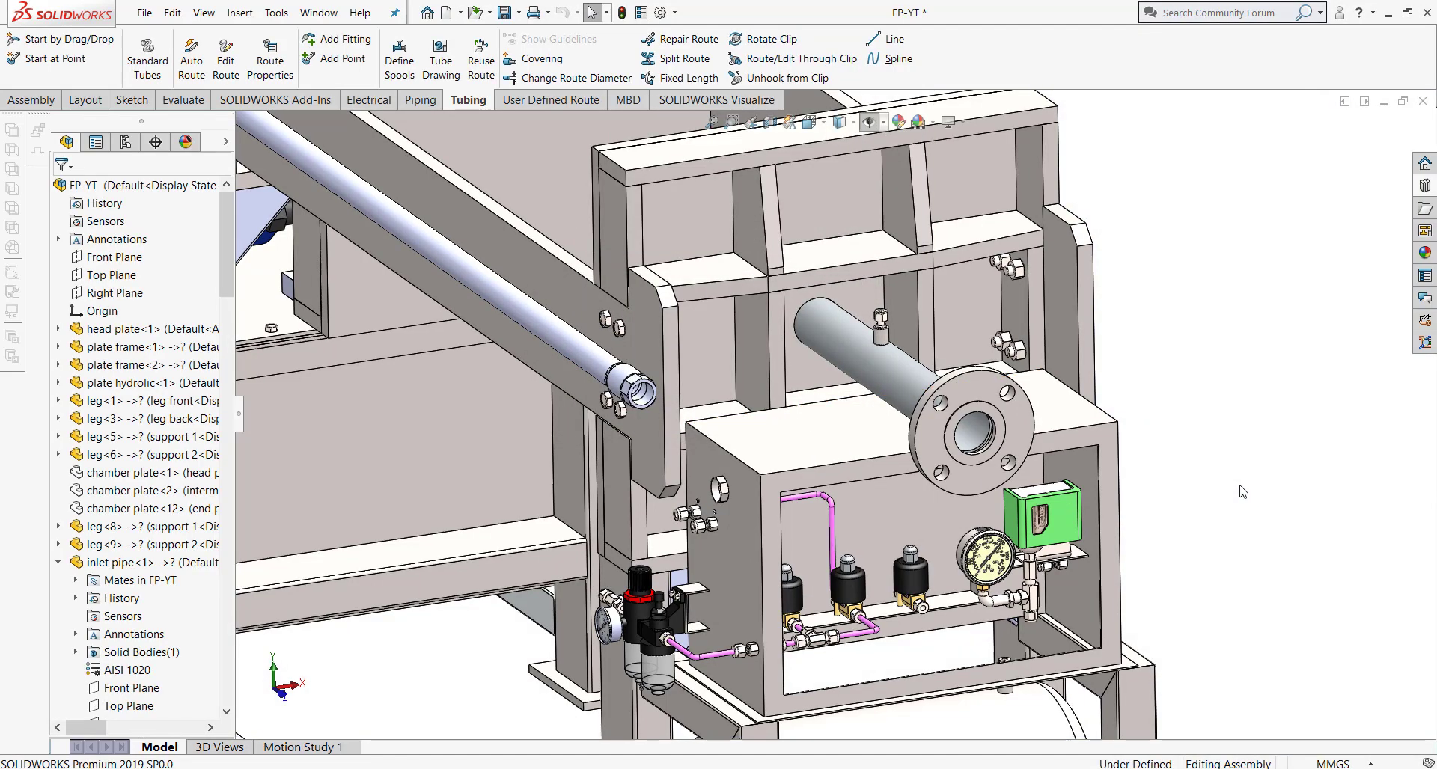
scroll(829, 664, down, 3)
middle_drag(829, 665, 717, 534)
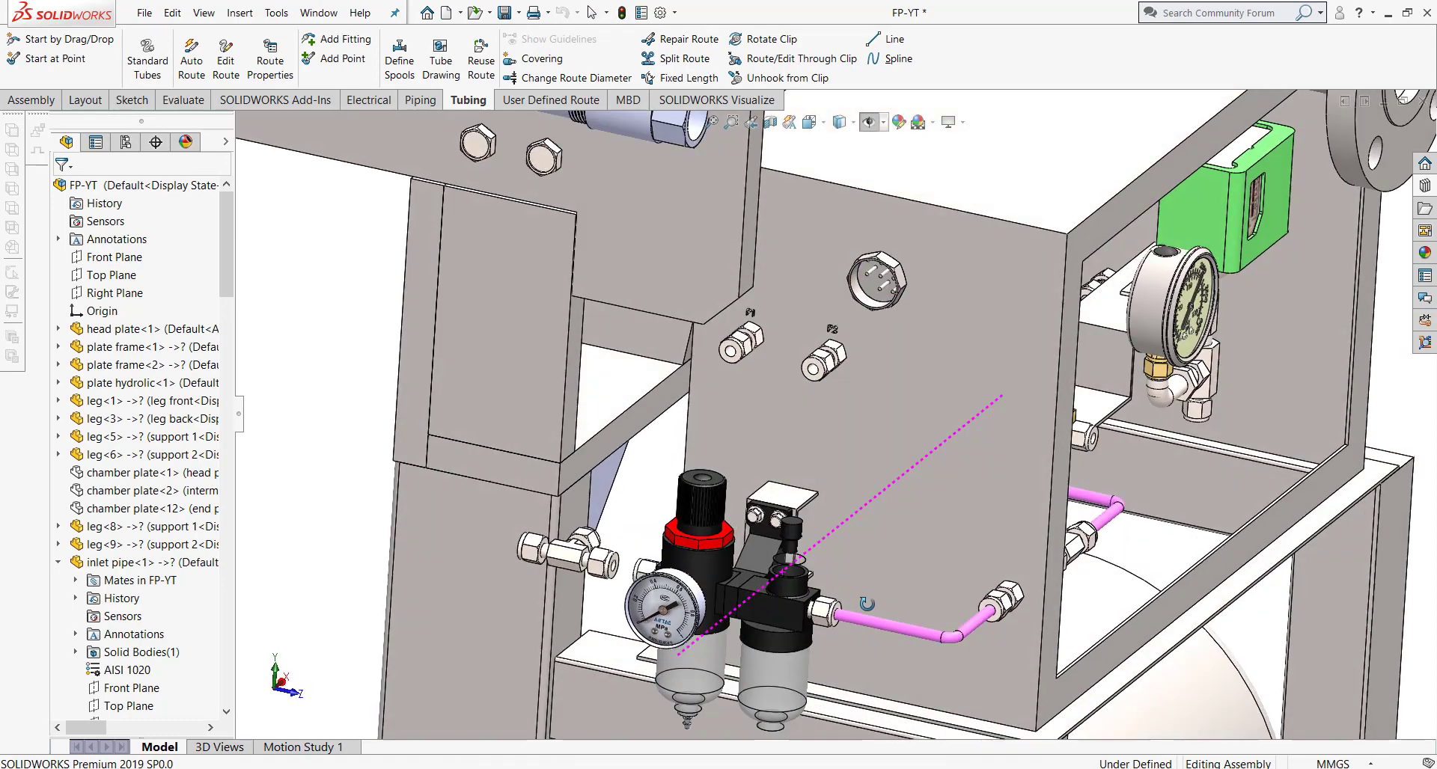
scroll(717, 539, down, 5)
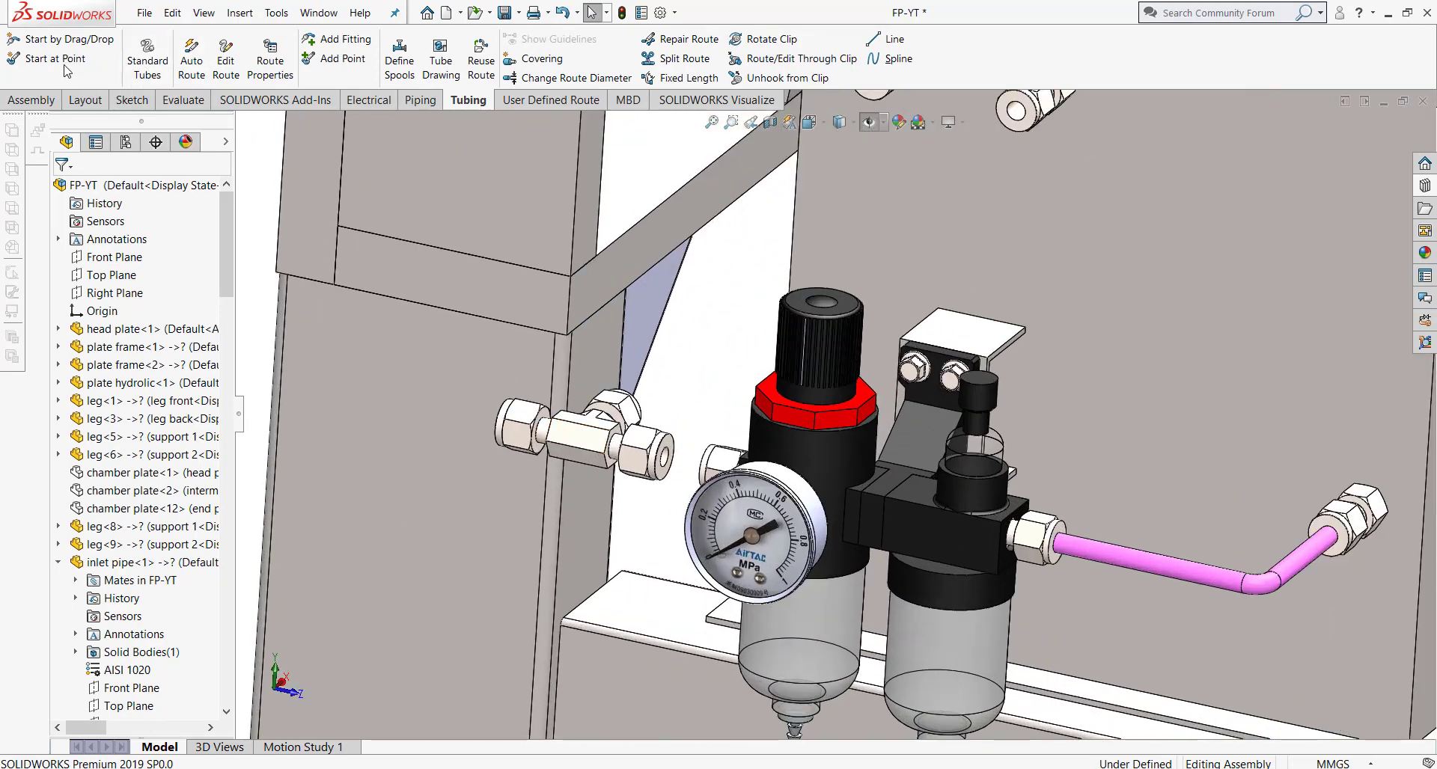
scroll(668, 460, down, 2)
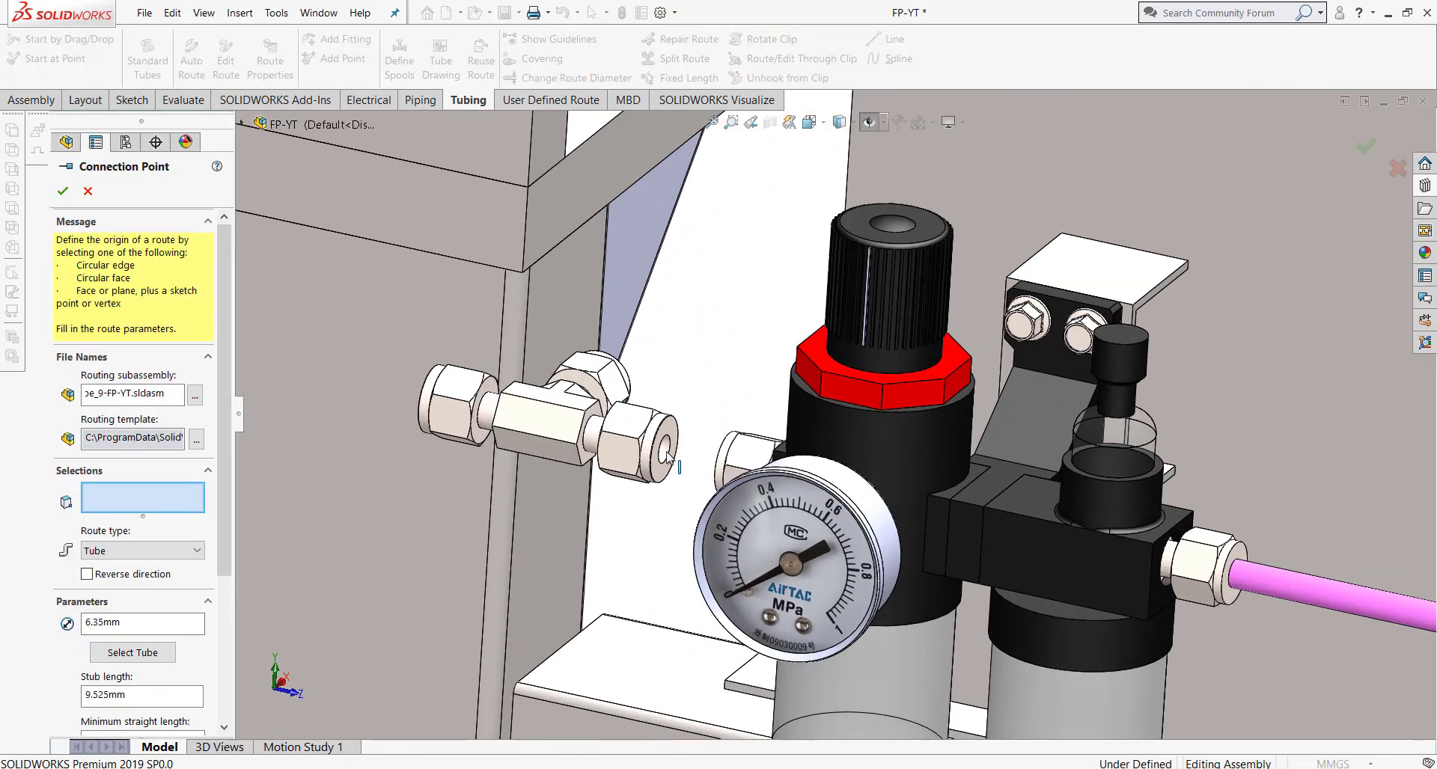
Step: Create Tube_9, a short straight tube from the tee fitting edge into the regulator's fitting
click(668, 458)
click(62, 197)
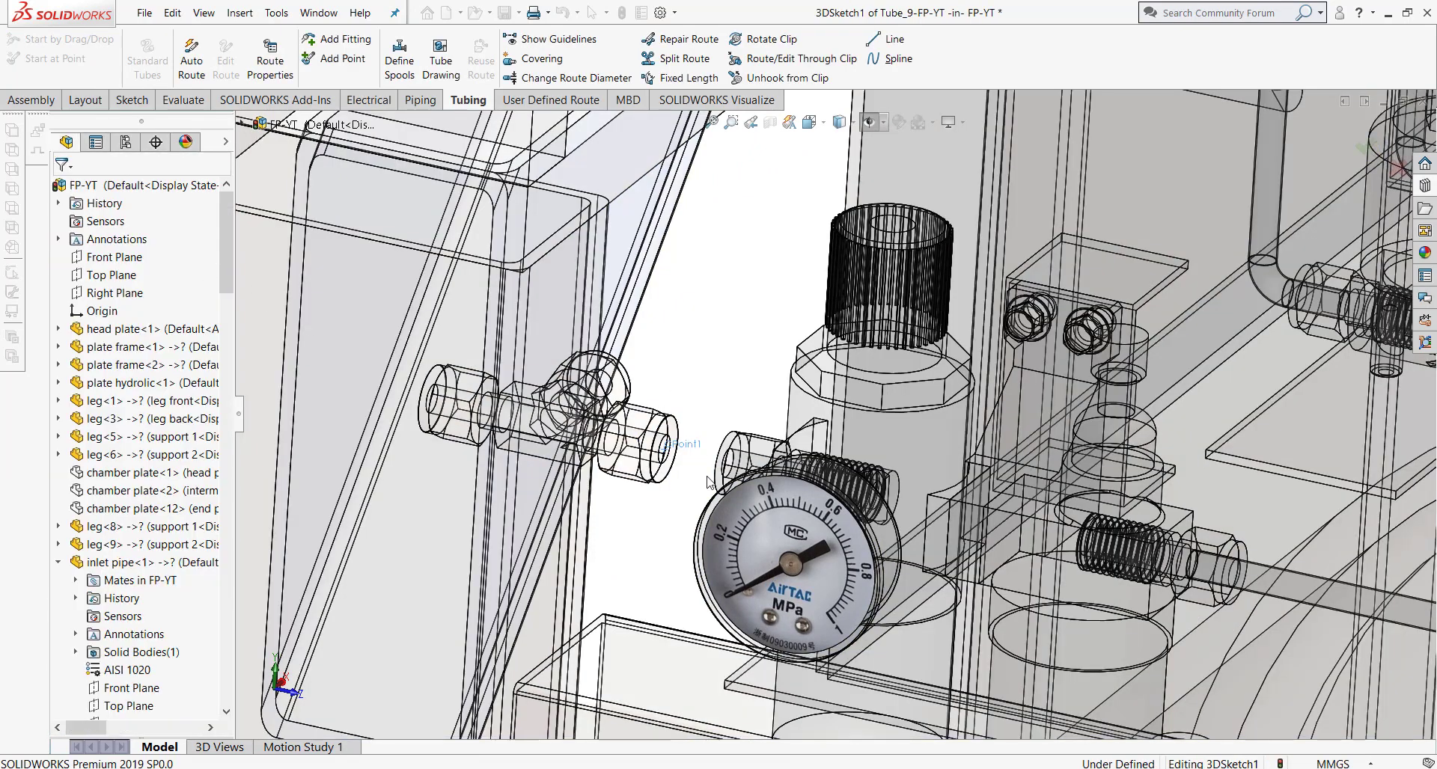
scroll(743, 433, down, 5)
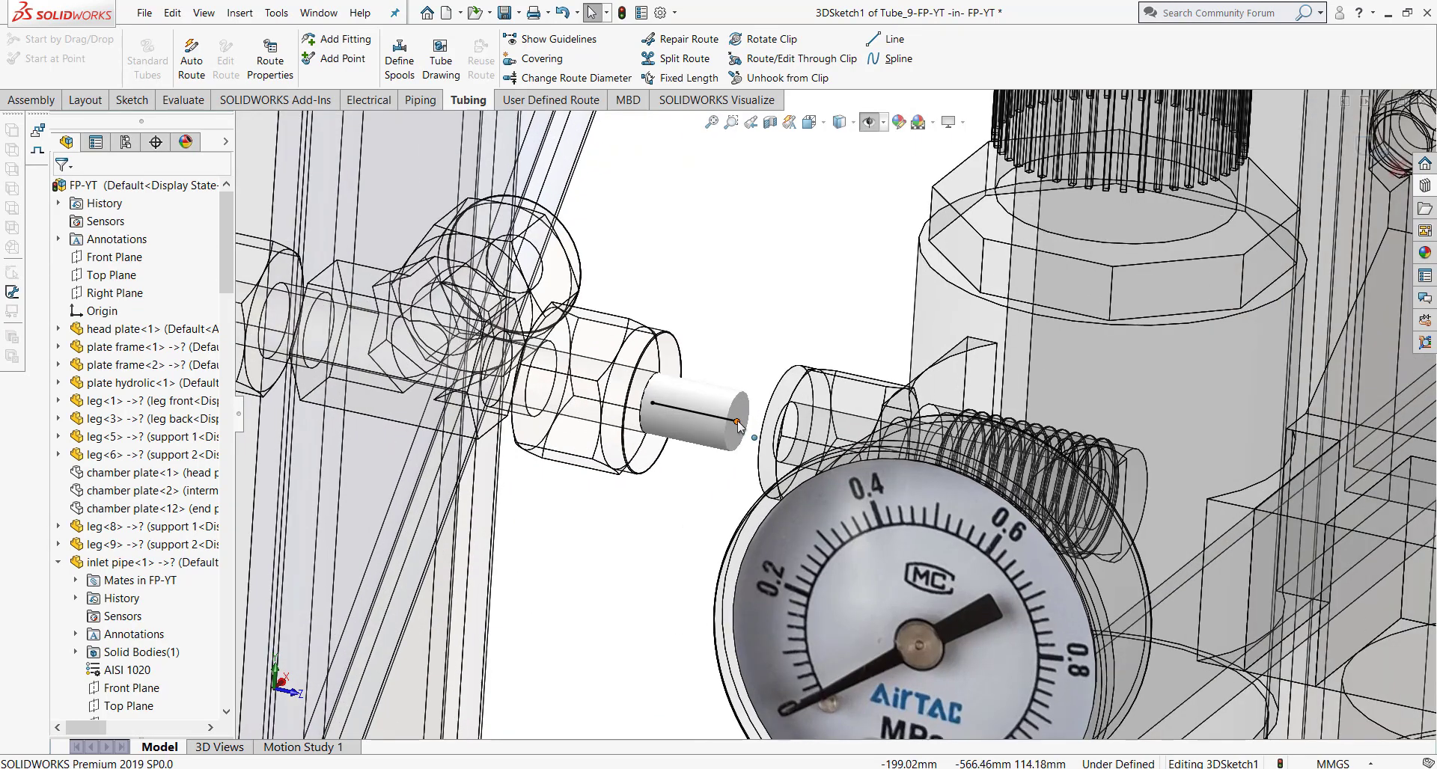
drag(738, 427, 823, 440)
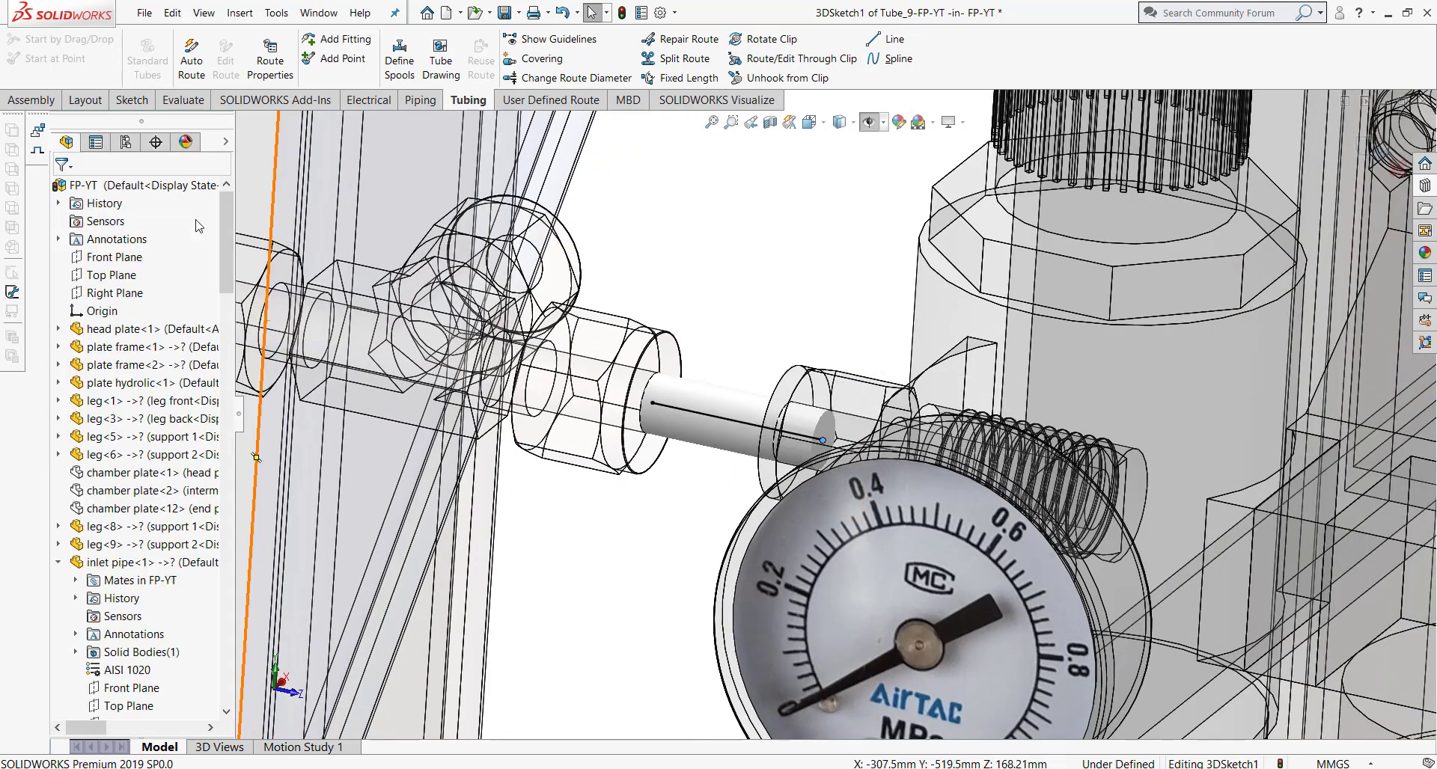
click(1381, 159)
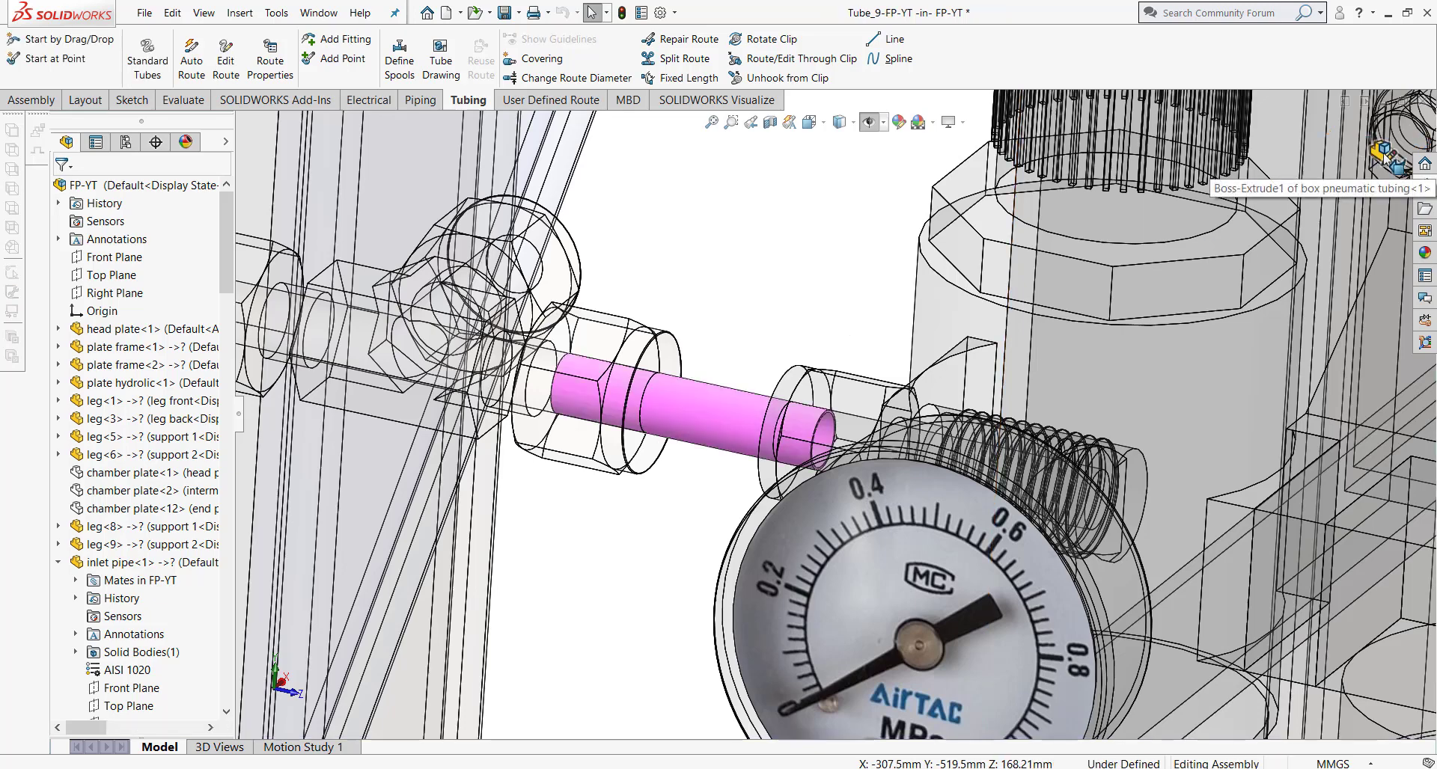
click(1381, 158)
click(64, 58)
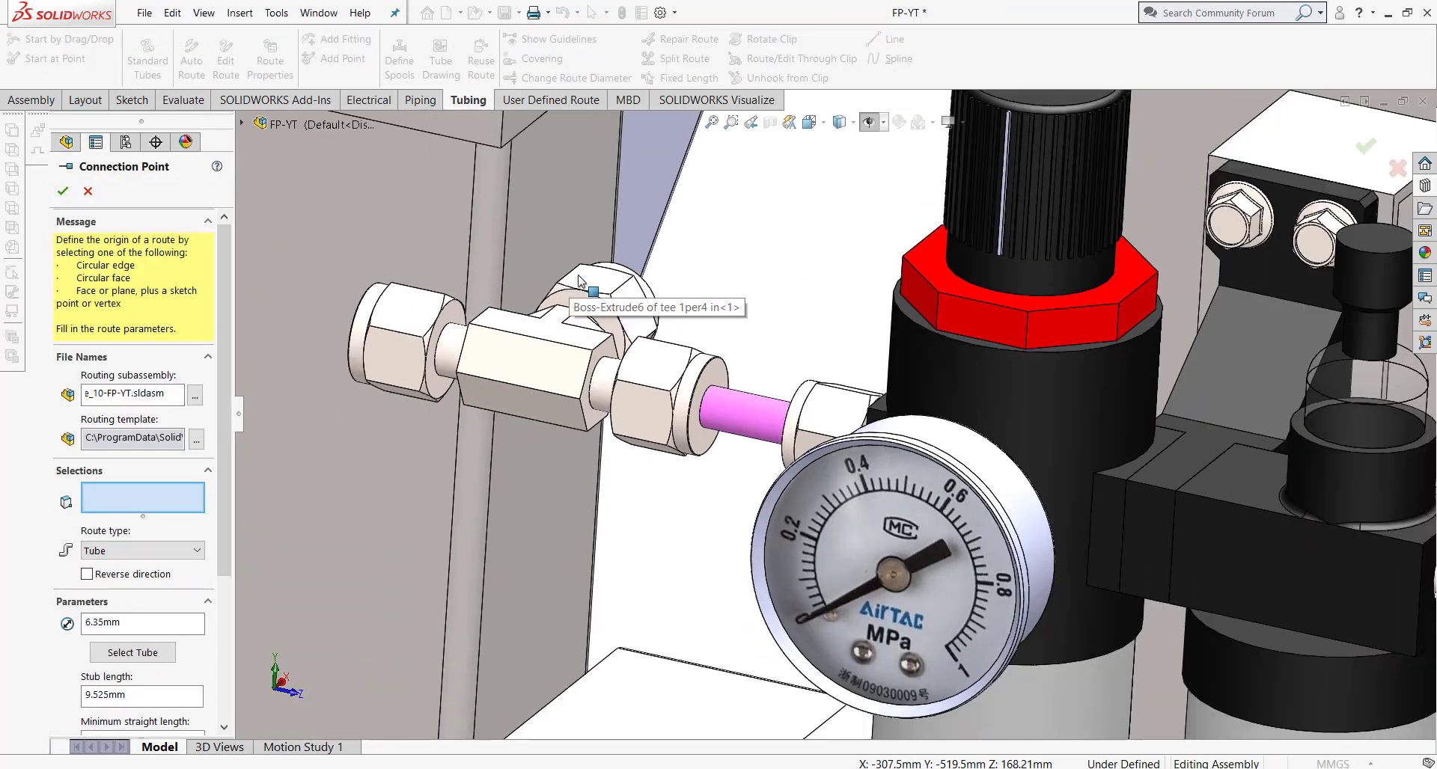
Step: Start Tube_10 at the tee's other opening, accepting the default 0.250in tube properties
middle_drag(554, 303, 514, 389)
click(658, 315)
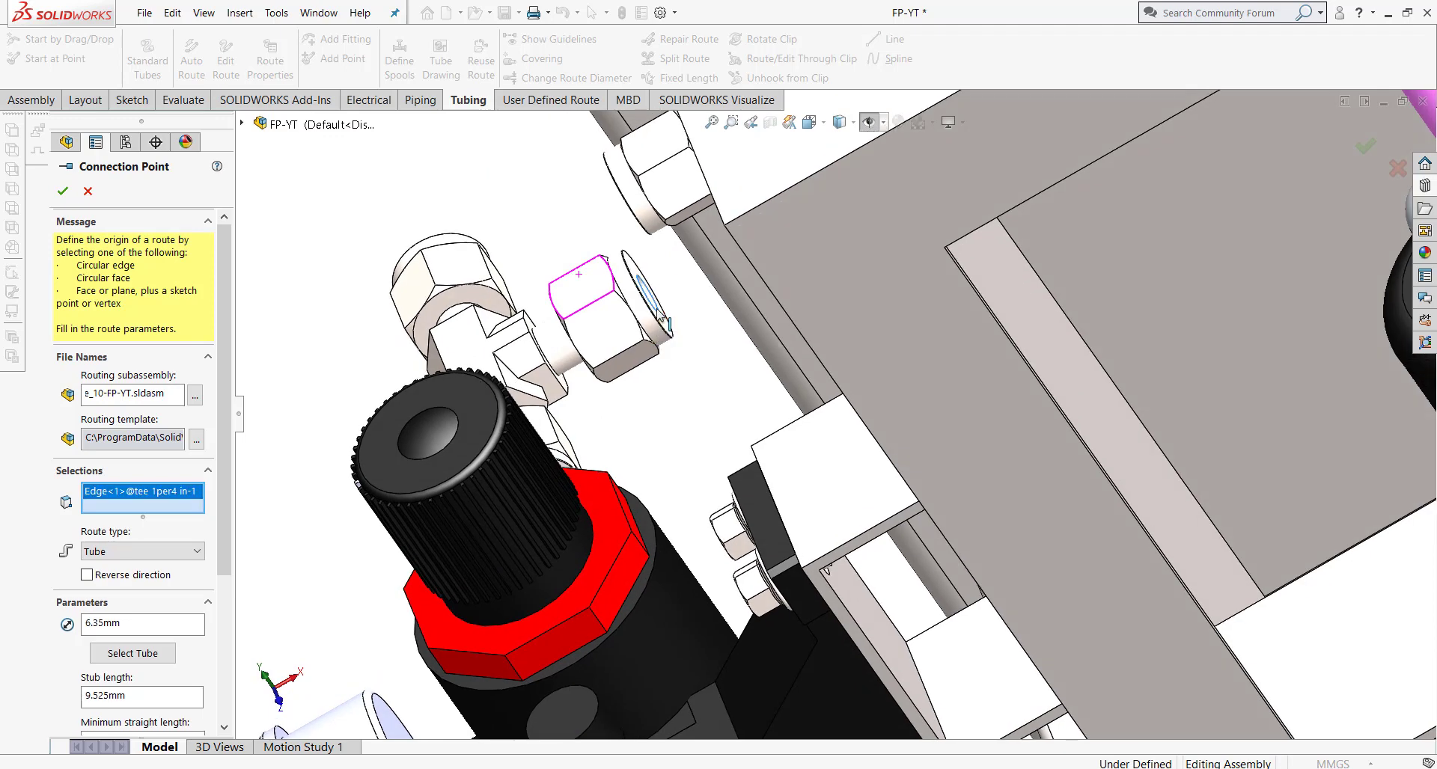
key(Return)
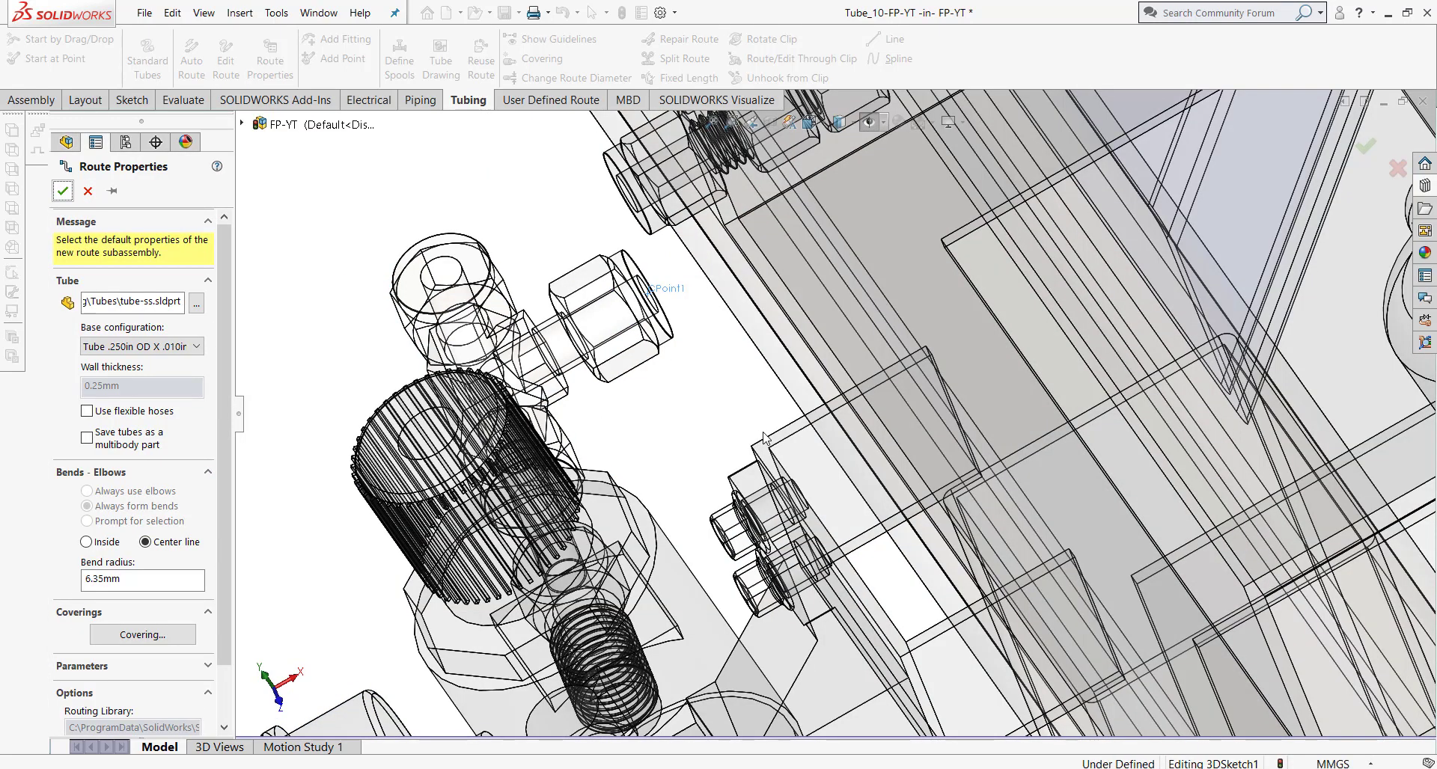
key(Return)
mouse_move(763, 438)
middle_down()
mouse_move(1002, 428)
mouse_move(207, 68)
middle_up()
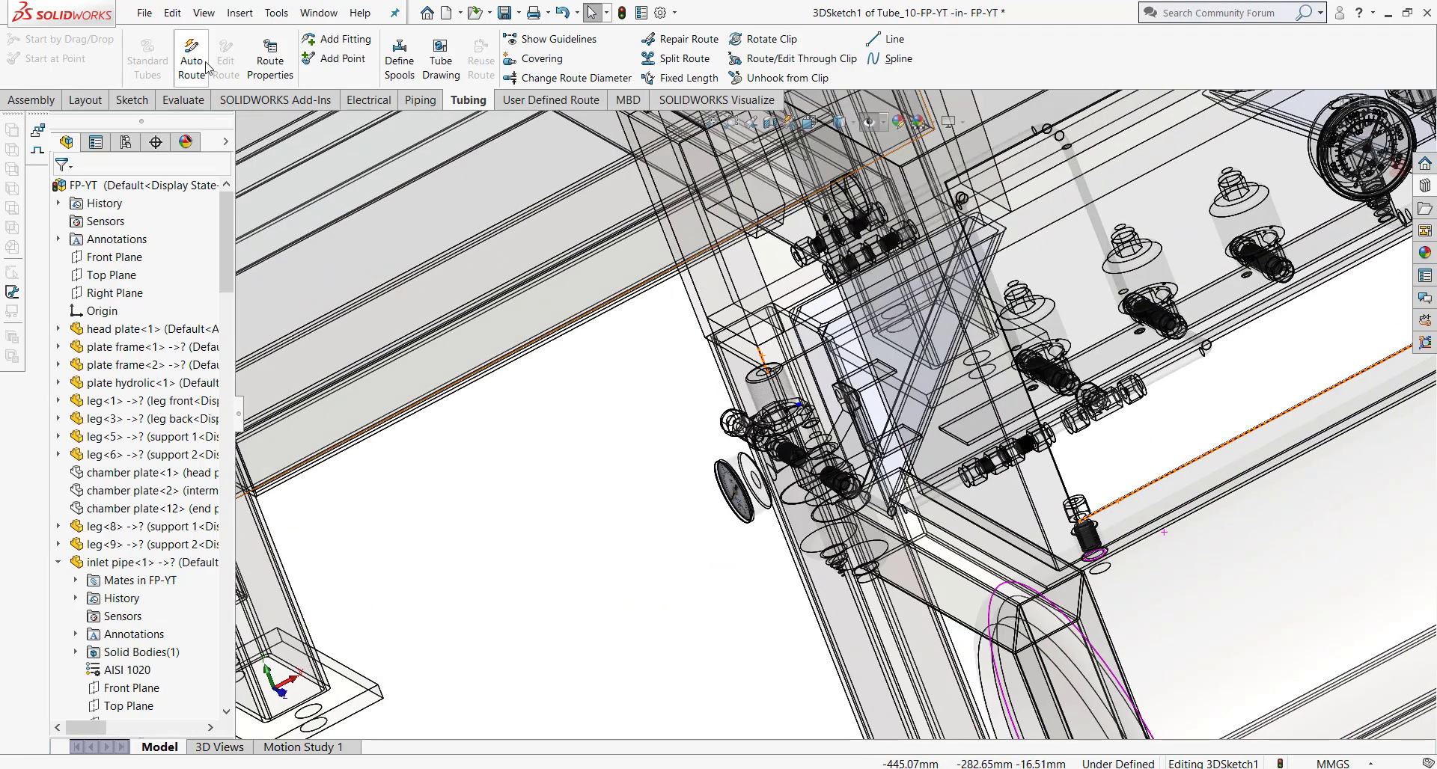
Step: Add a connection point on the second fitting and auto-route the bent tube with R6.35 bends
click(334, 59)
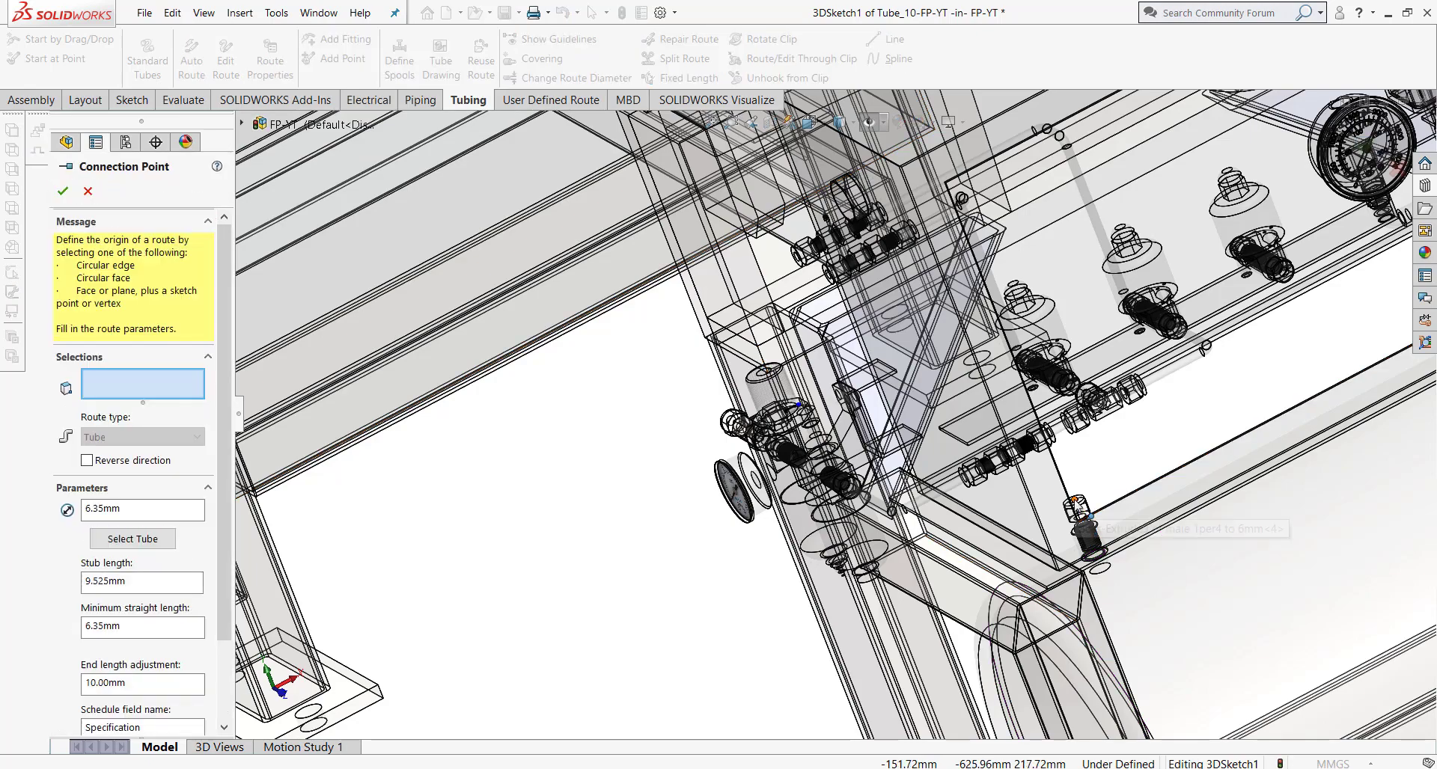
scroll(1076, 511, down, 3)
scroll(1044, 490, down, 2)
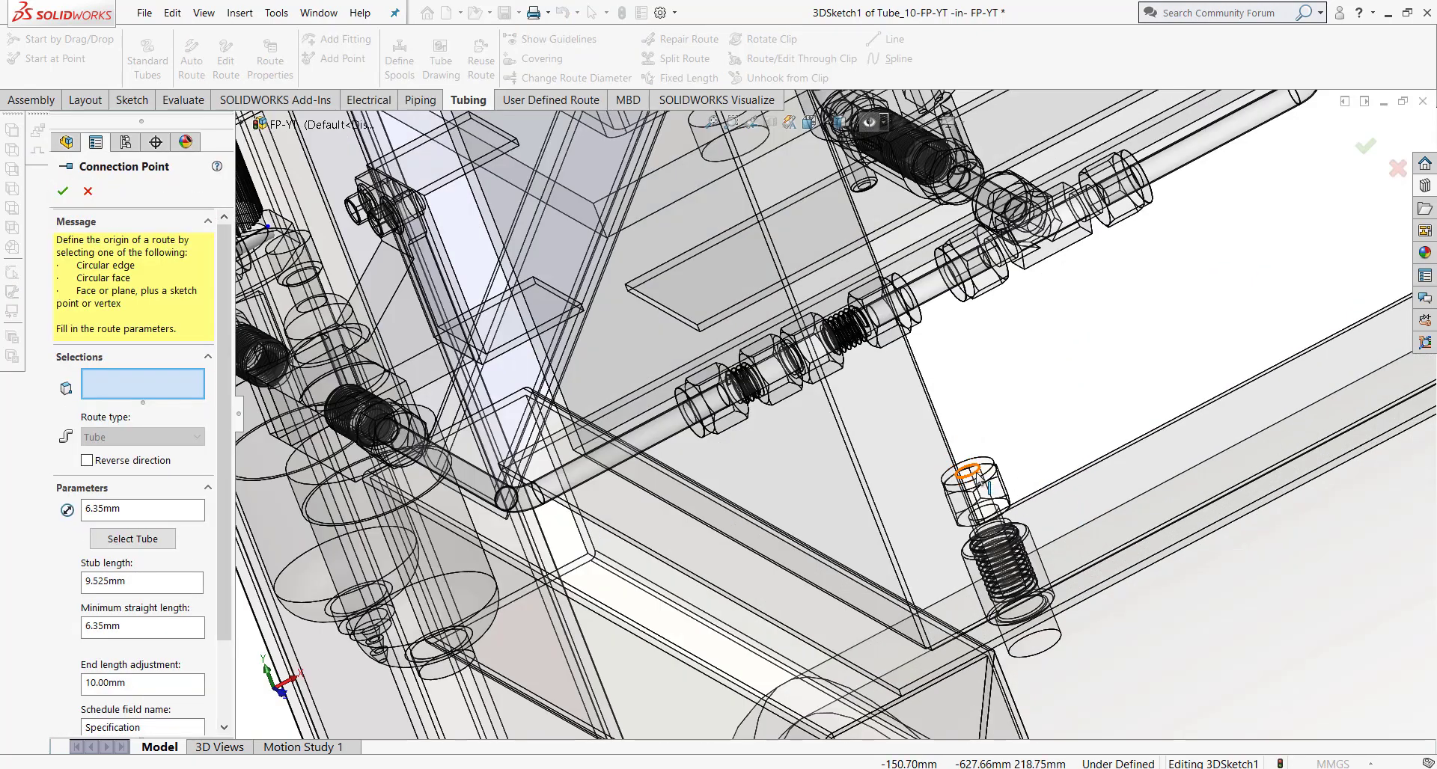
click(975, 473)
click(63, 191)
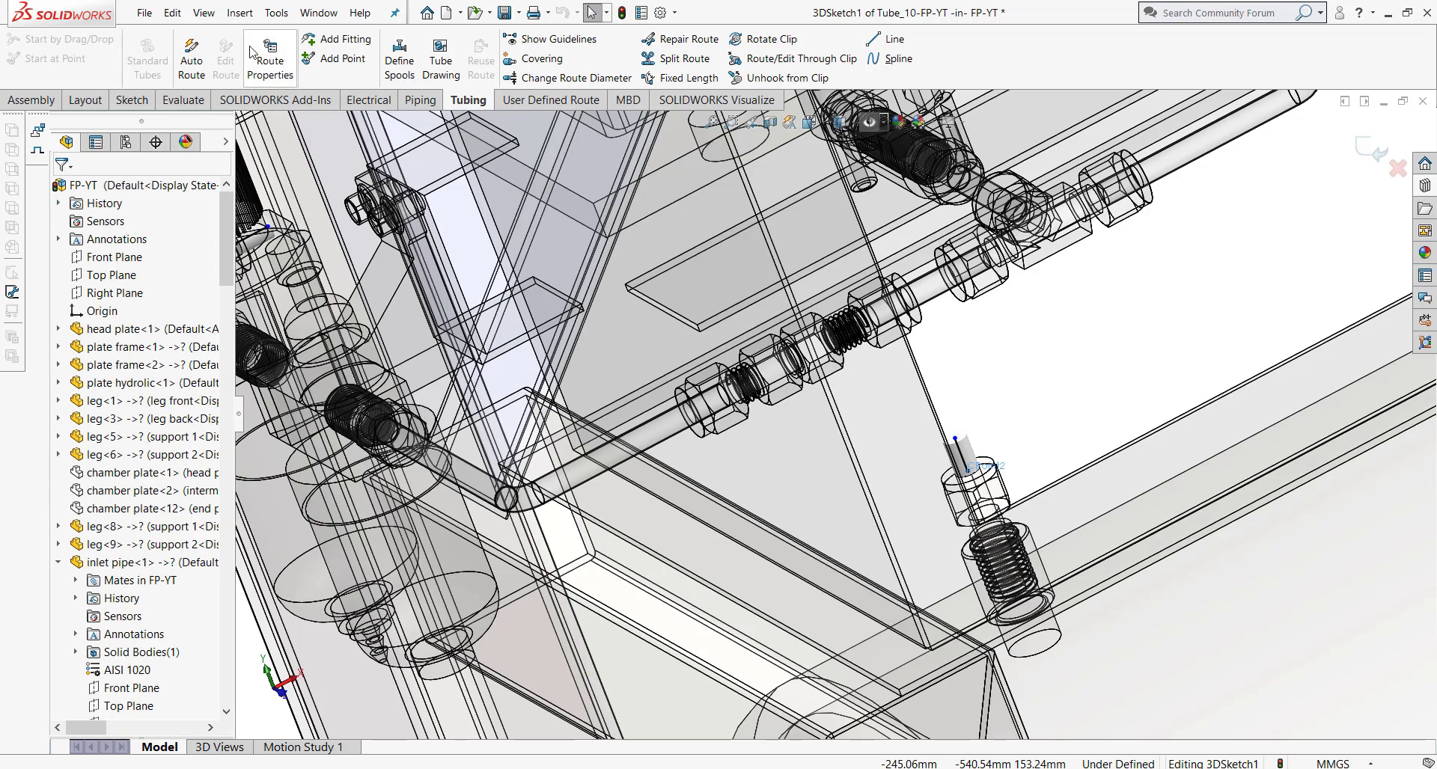
click(960, 446)
scroll(966, 443, up, 3)
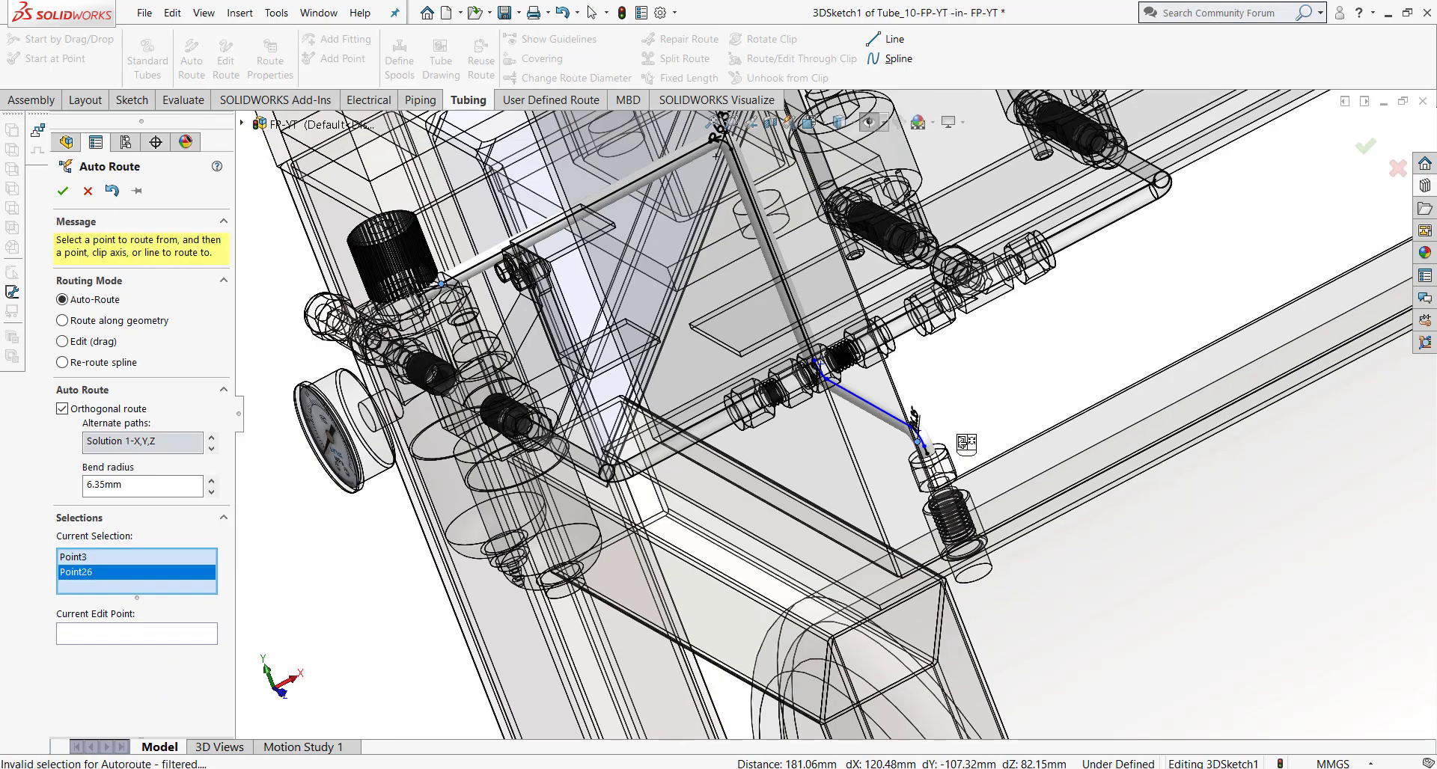
mouse_move(955, 402)
middle_down()
mouse_move(1139, 311)
mouse_move(1043, 324)
mouse_move(348, 255)
middle_up()
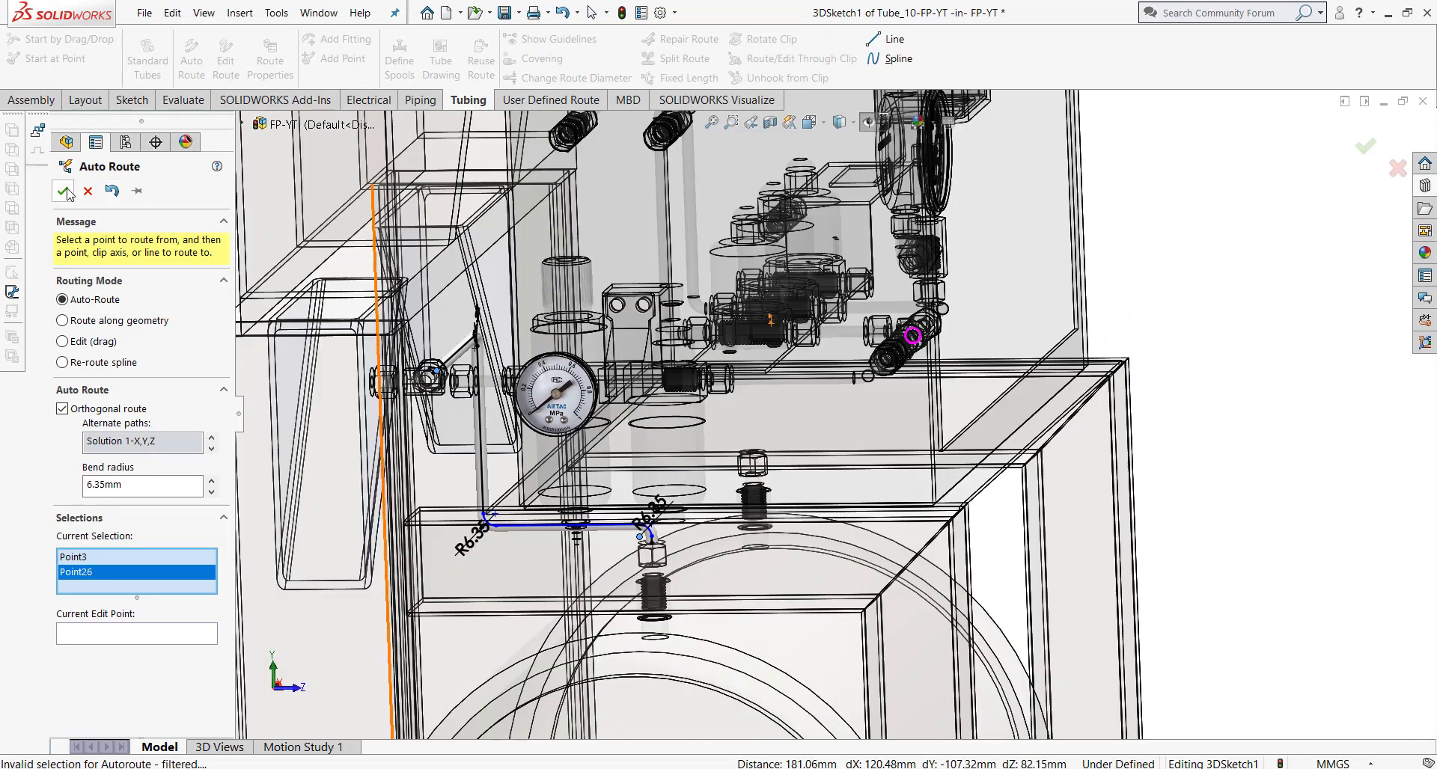
click(64, 192)
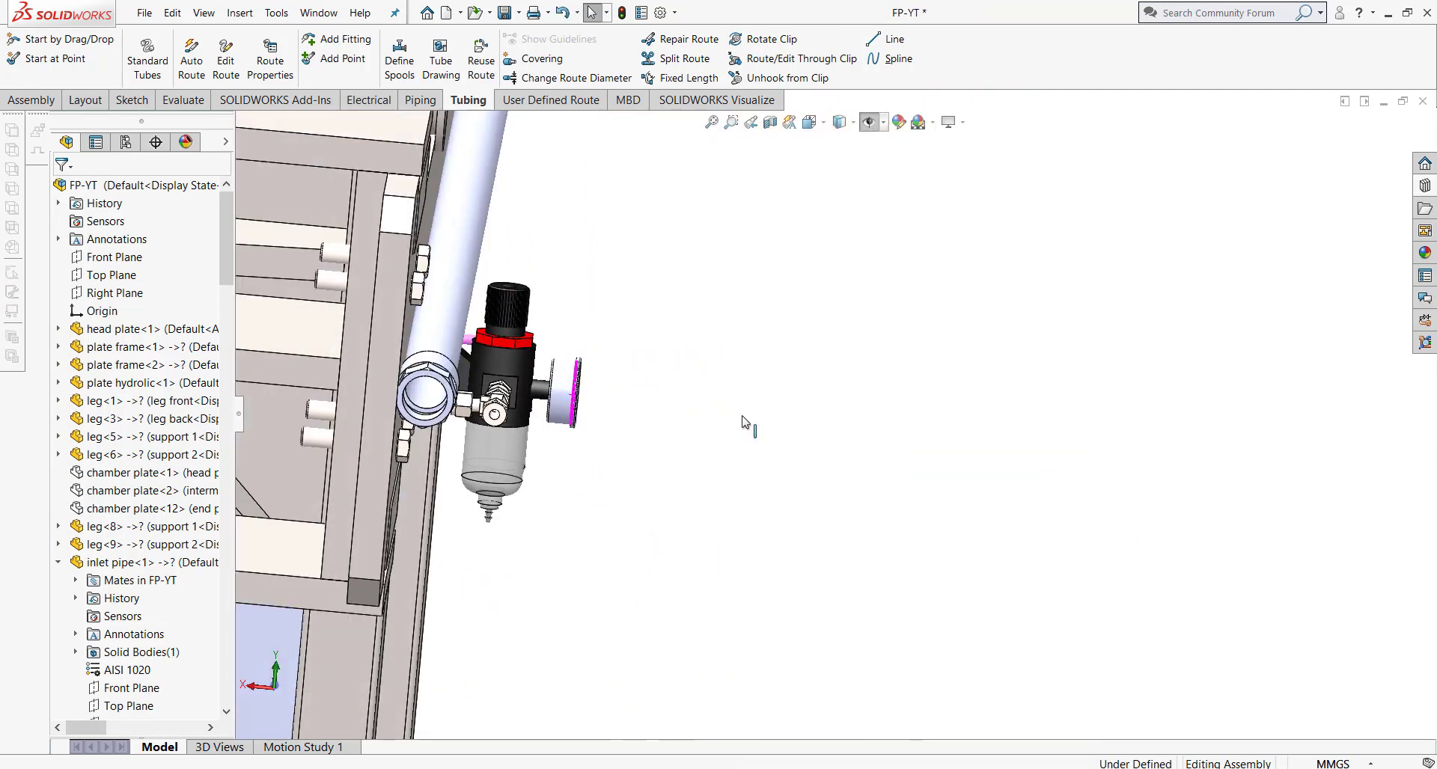
Step: Look over the valve box tubing, then begin a new Start at Point tube route
mouse_move(745, 423)
middle_down()
mouse_move(552, 425)
mouse_move(232, 251)
middle_up()
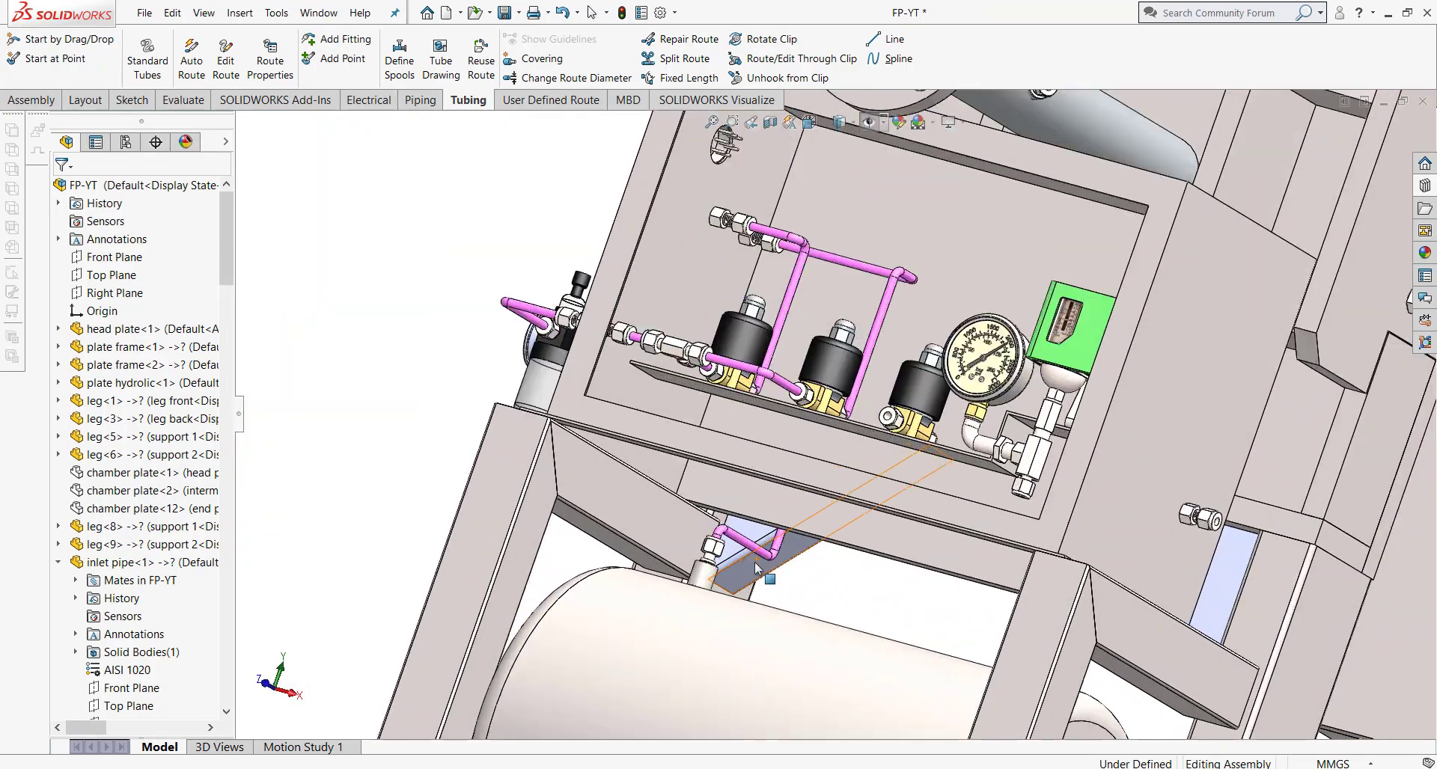
scroll(741, 539, down, 3)
scroll(741, 539, down, 3)
scroll(704, 473, down, 3)
middle_drag(704, 473, 737, 538)
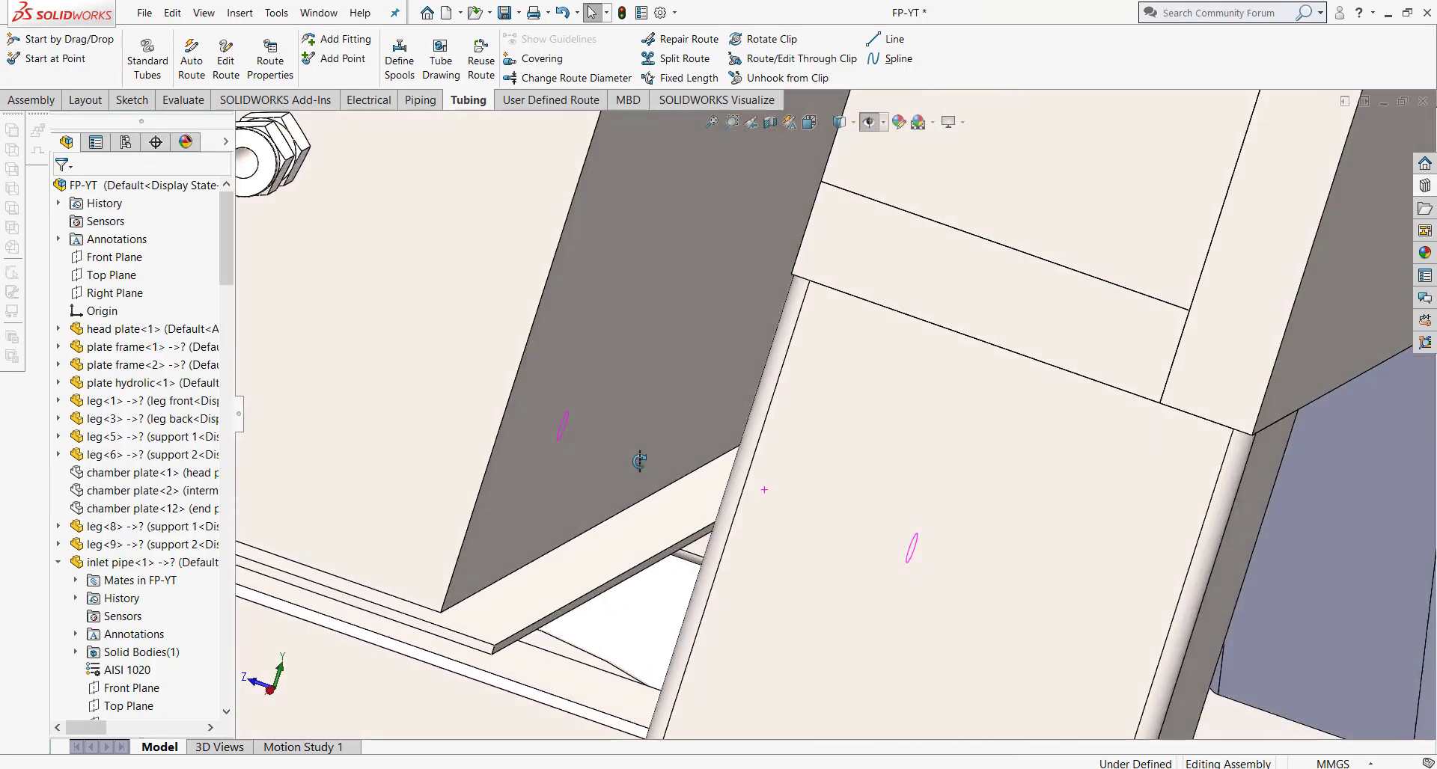
scroll(738, 538, up, 3)
scroll(738, 538, up, 3)
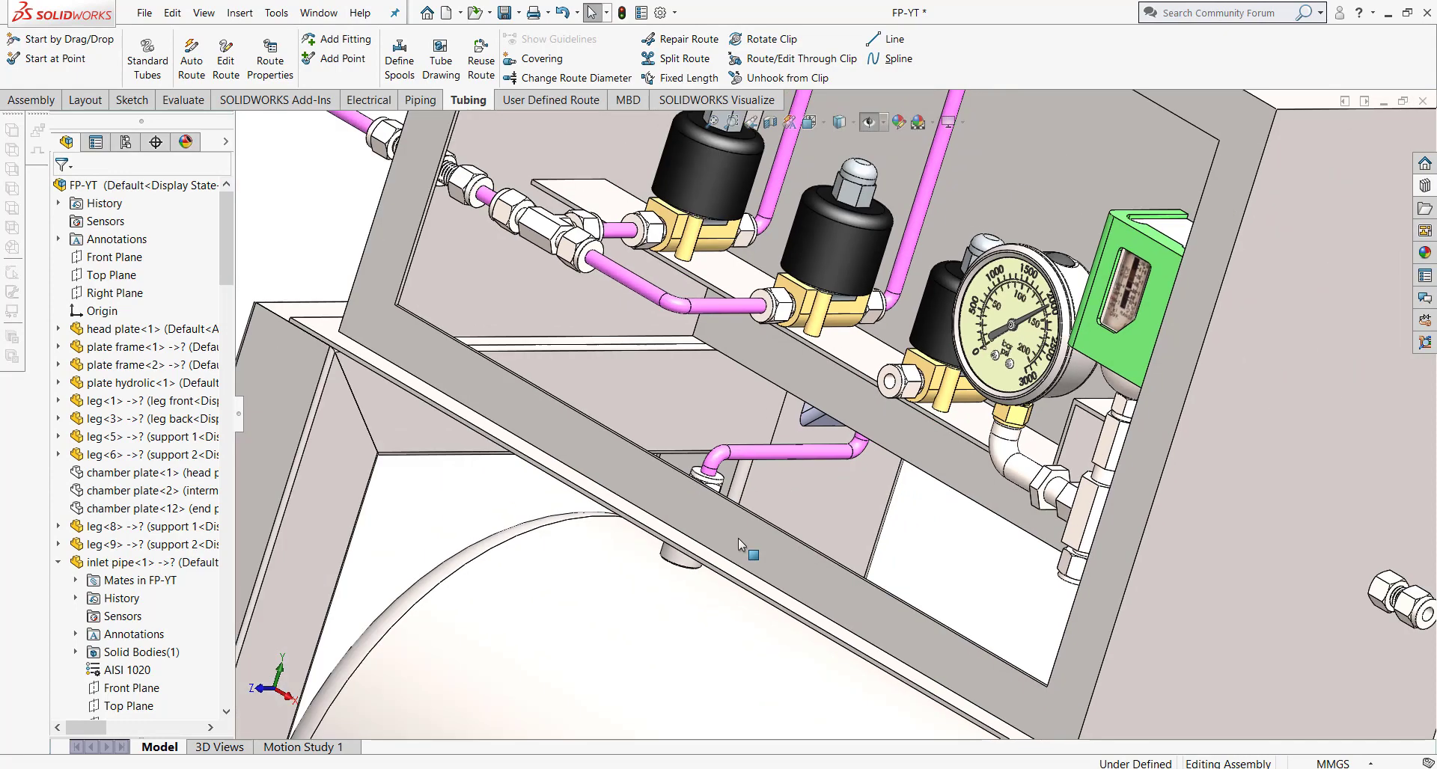
scroll(738, 537, up, 3)
scroll(823, 501, up, 3)
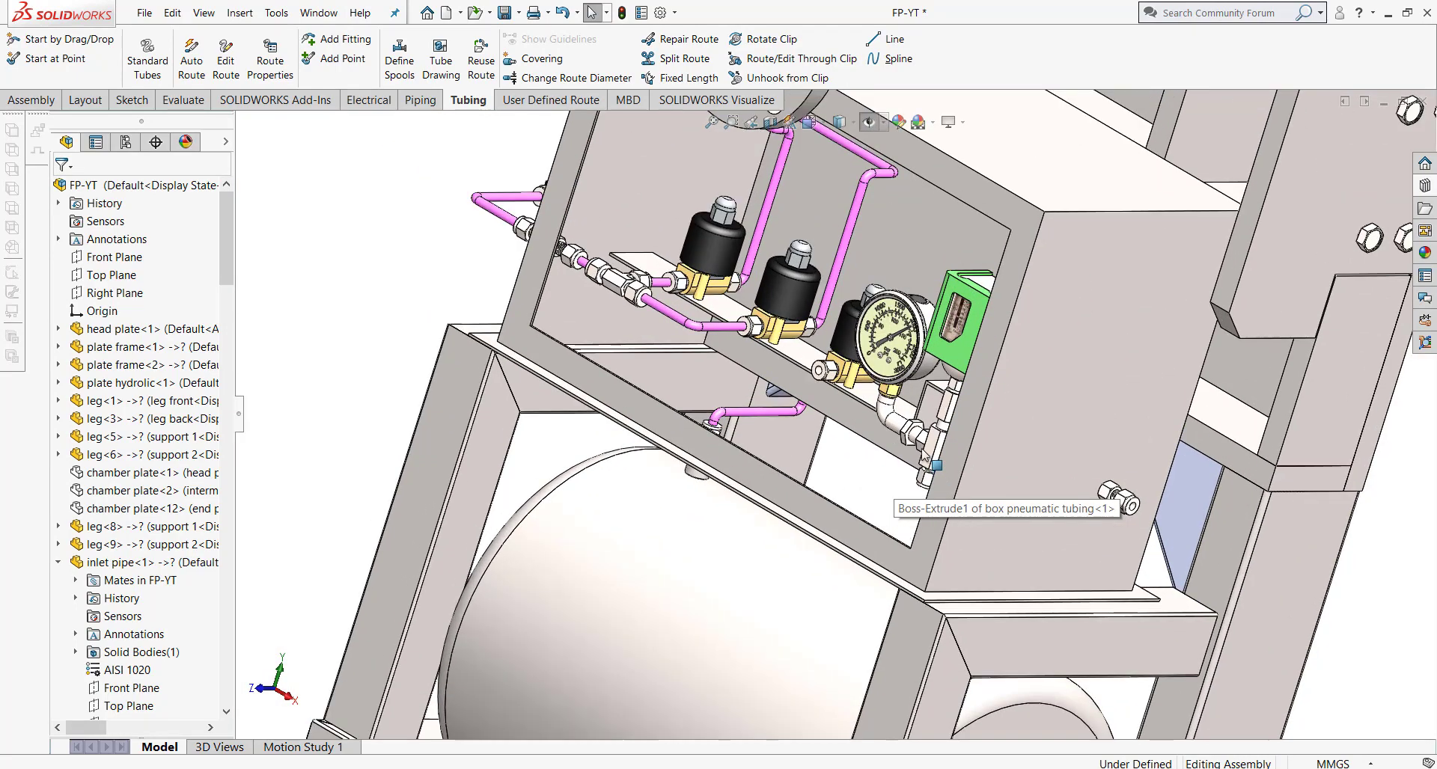
scroll(925, 460, down, 1)
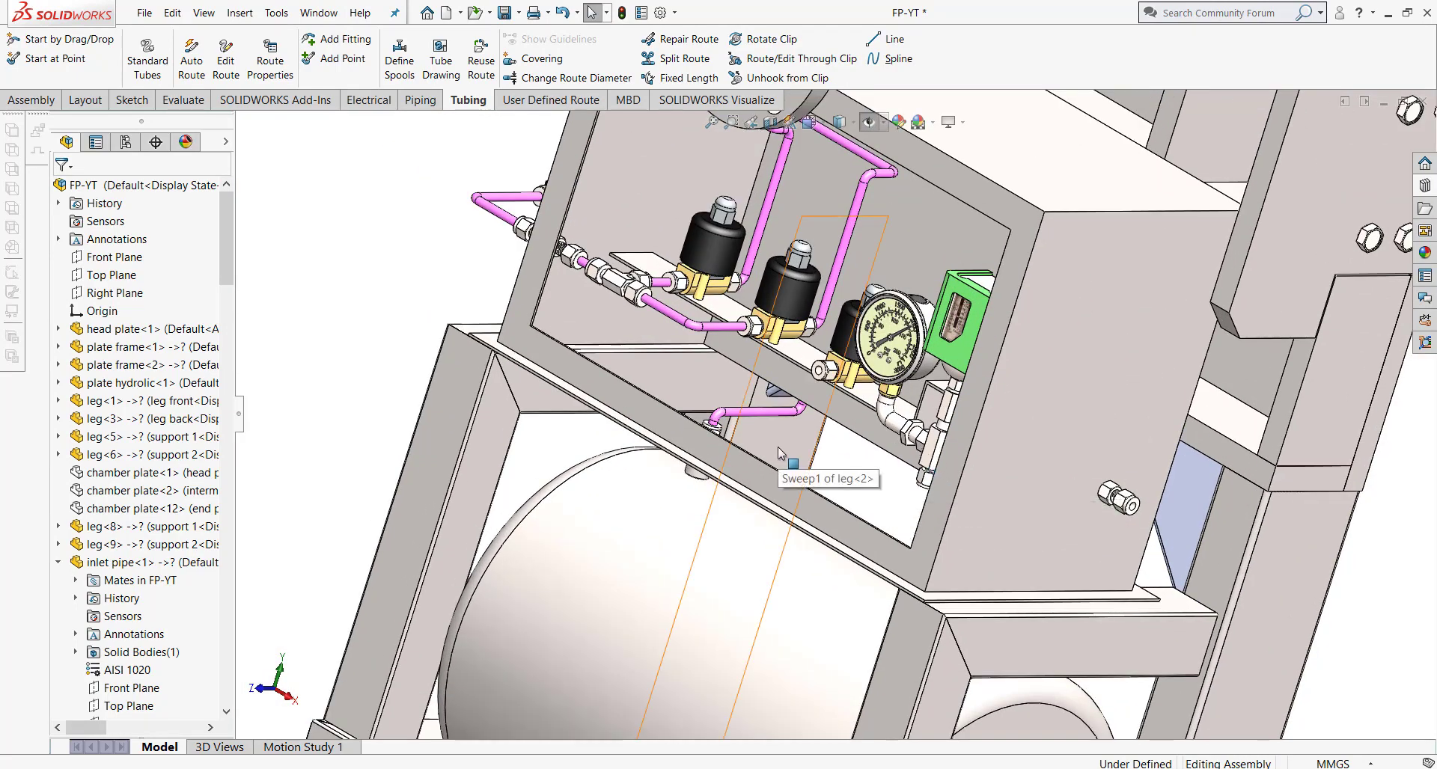
scroll(779, 446, up, 2)
scroll(778, 447, up, 1)
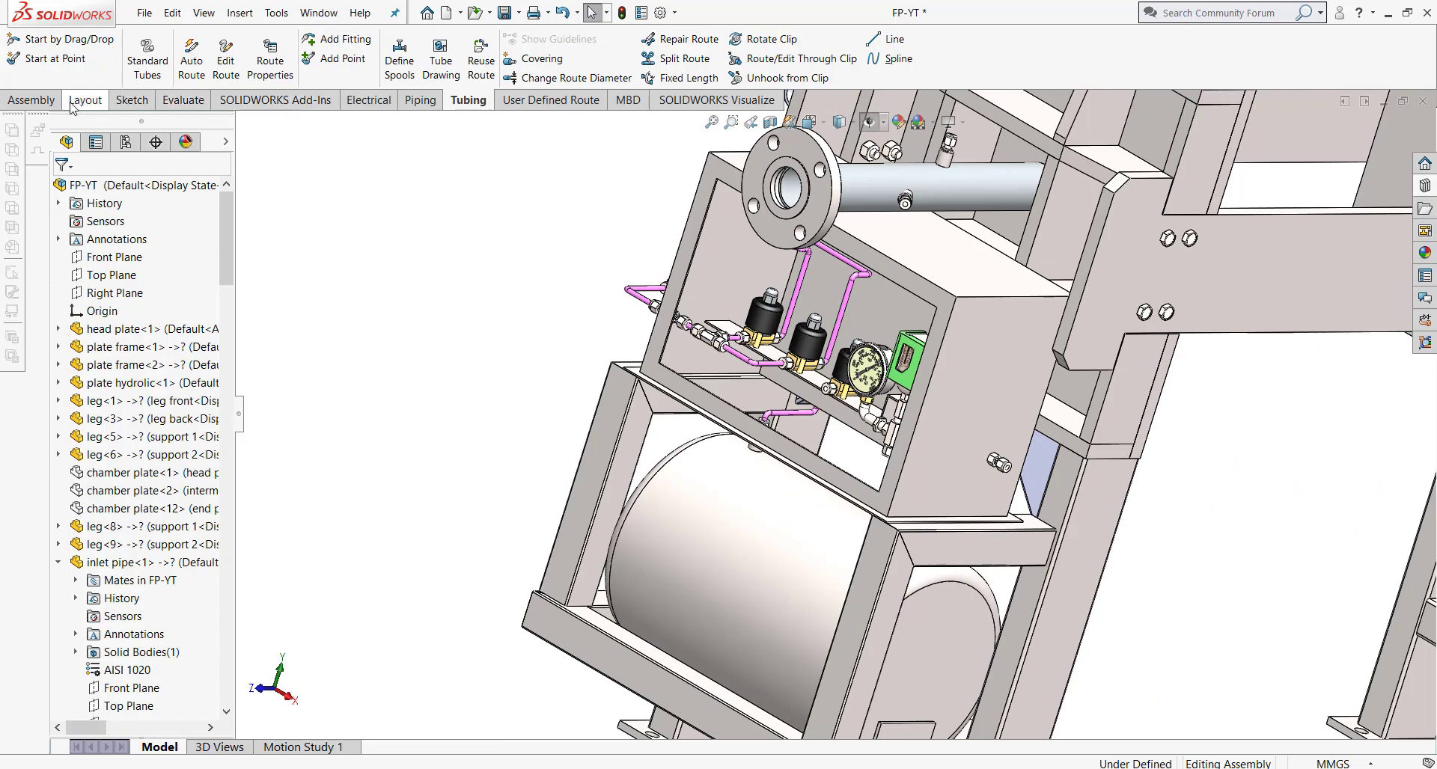
click(67, 60)
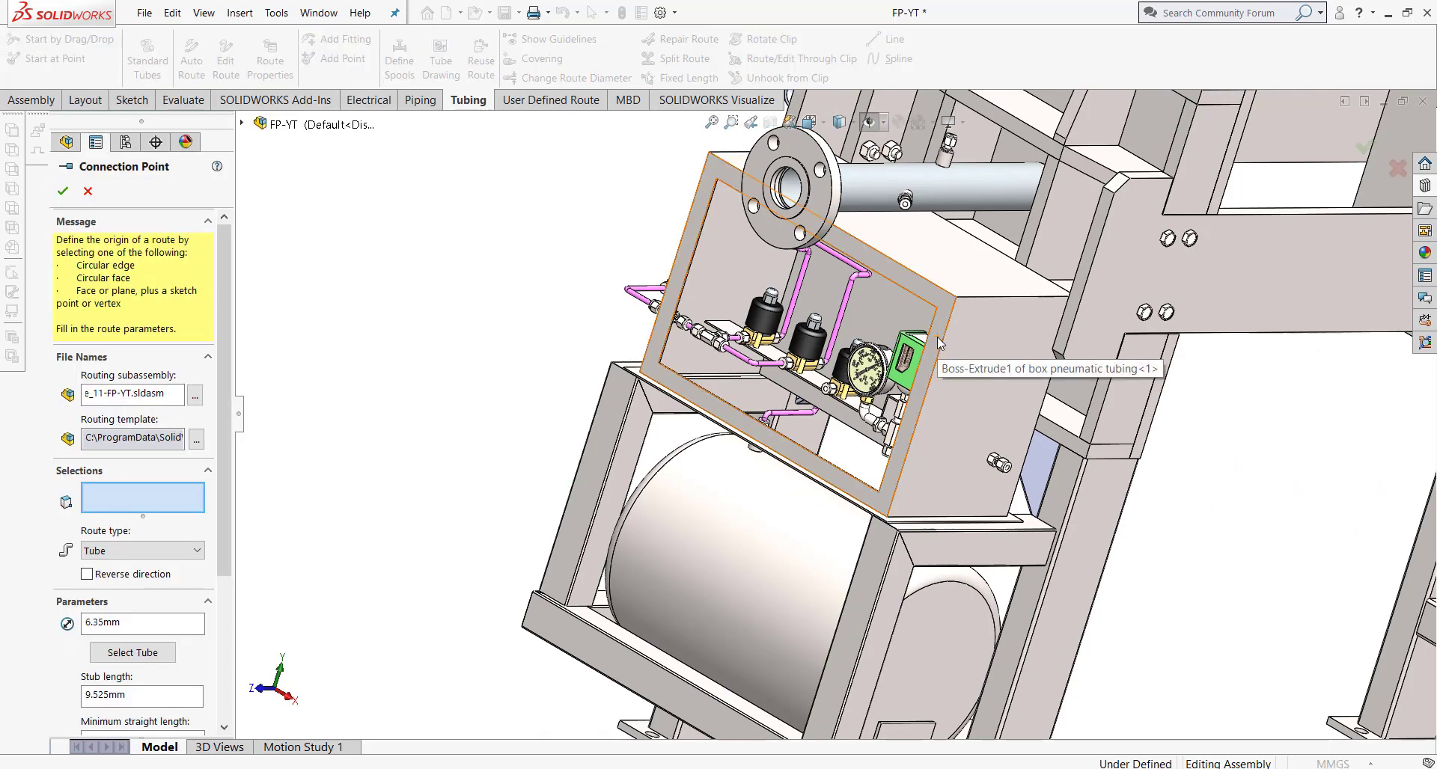
Step: Start Tube_11 at the top circular edge of the male 1per4 to 6mm fitting under the valve box
mouse_move(937, 336)
middle_down()
mouse_move(975, 399)
mouse_move(835, 336)
middle_up()
scroll(835, 335, down, 2)
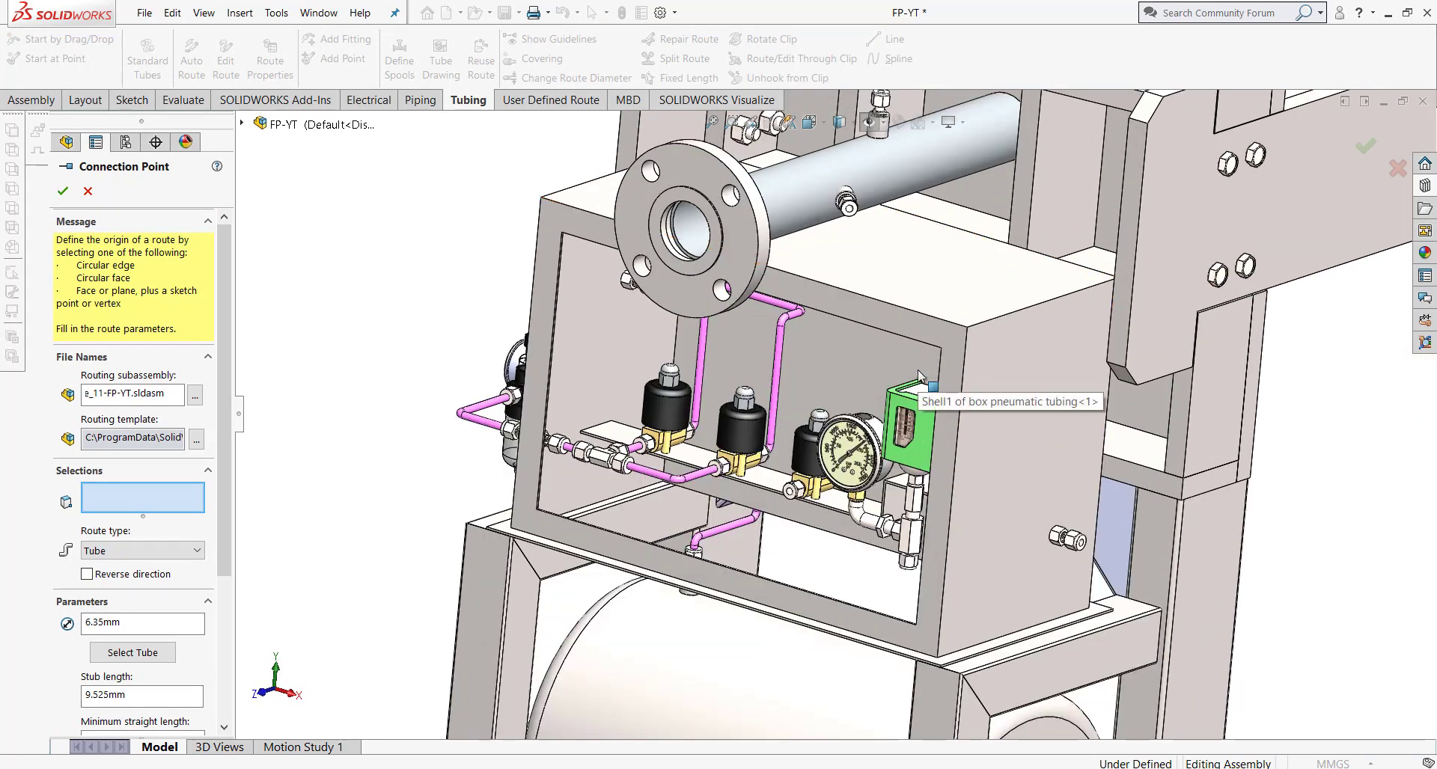
scroll(663, 479, down, 3)
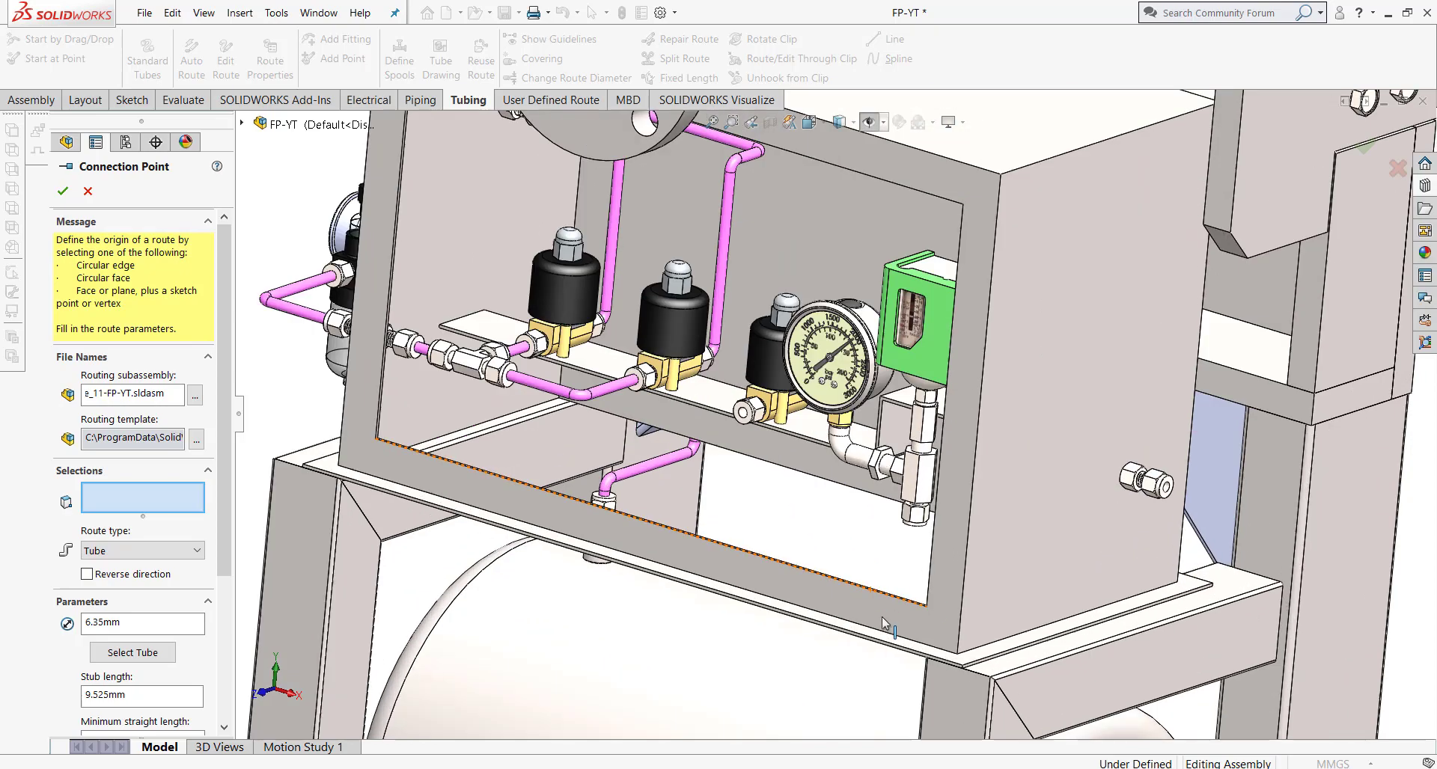
mouse_move(663, 480)
middle_down()
mouse_move(970, 551)
mouse_move(920, 658)
middle_up()
scroll(904, 650, down, 2)
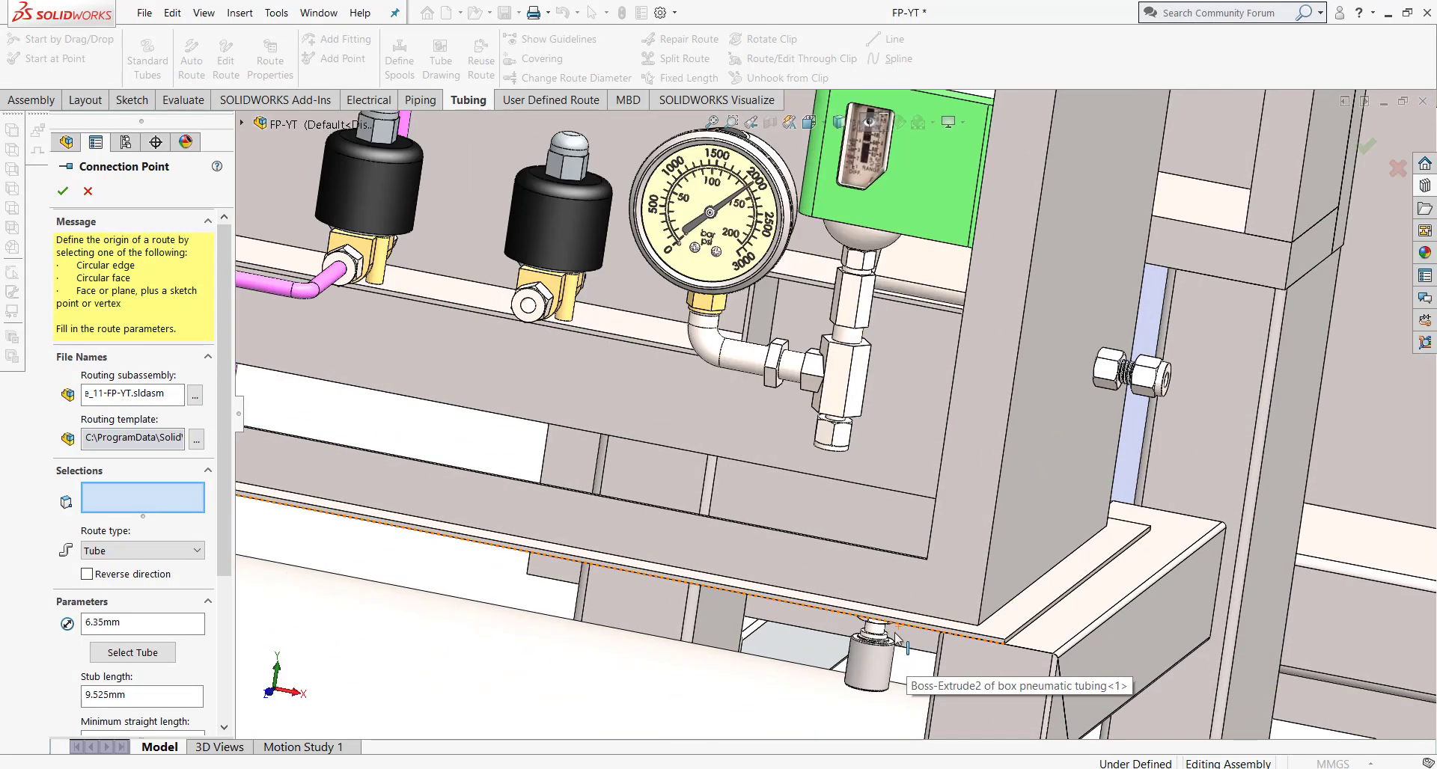
scroll(895, 613, down, 3)
scroll(920, 486, up, 3)
scroll(940, 369, down, 2)
scroll(951, 314, down, 2)
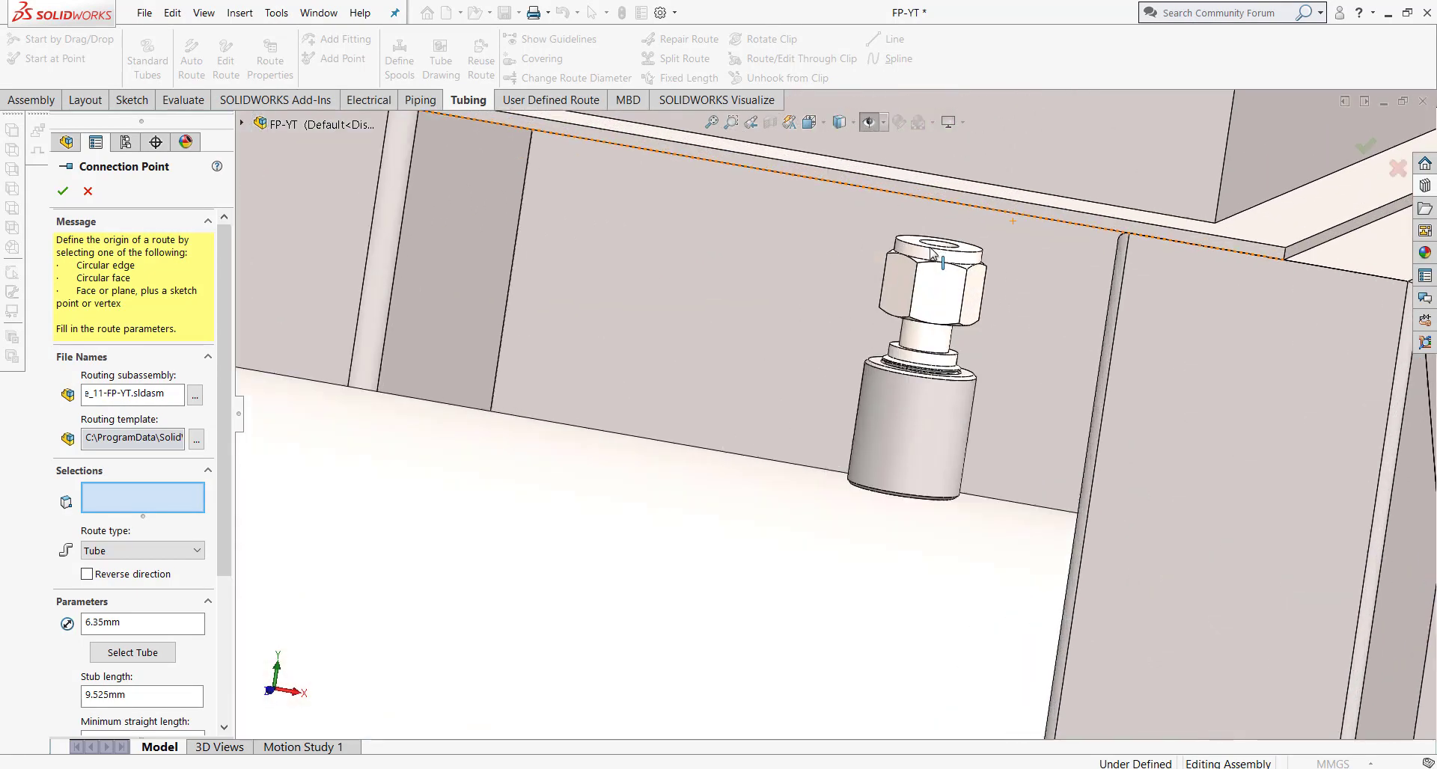
scroll(955, 264, down, 2)
click(955, 260)
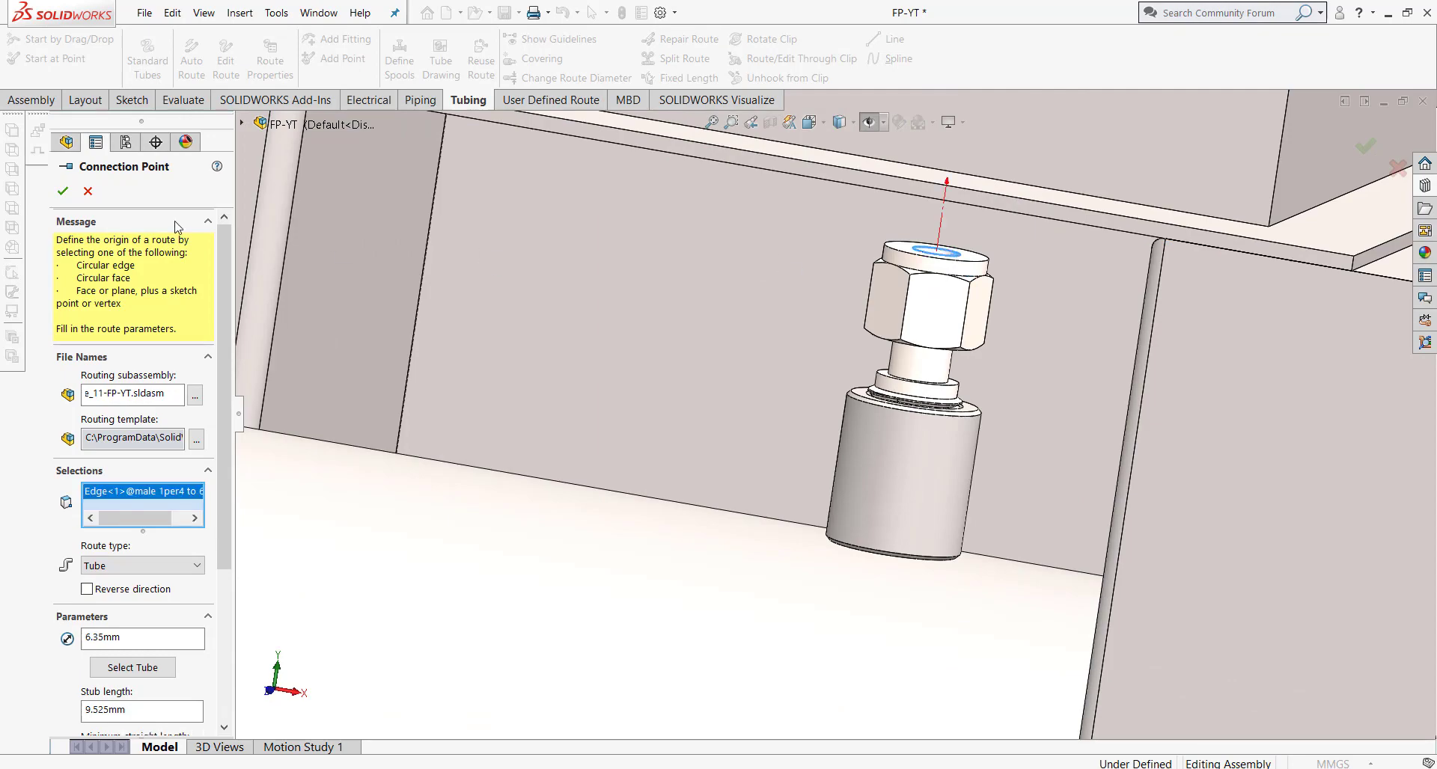
click(64, 193)
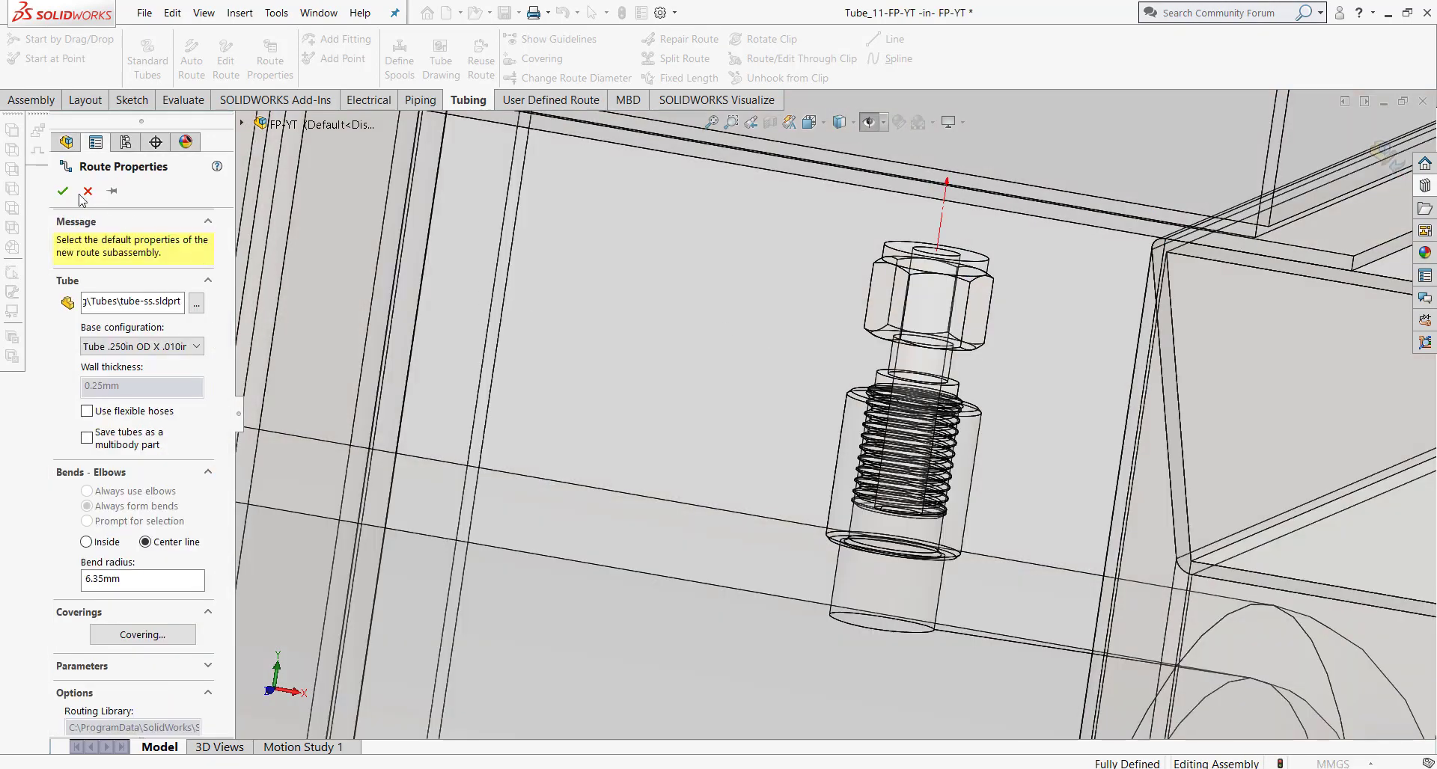
Step: Accept the default tube route properties for Tube_11
click(63, 190)
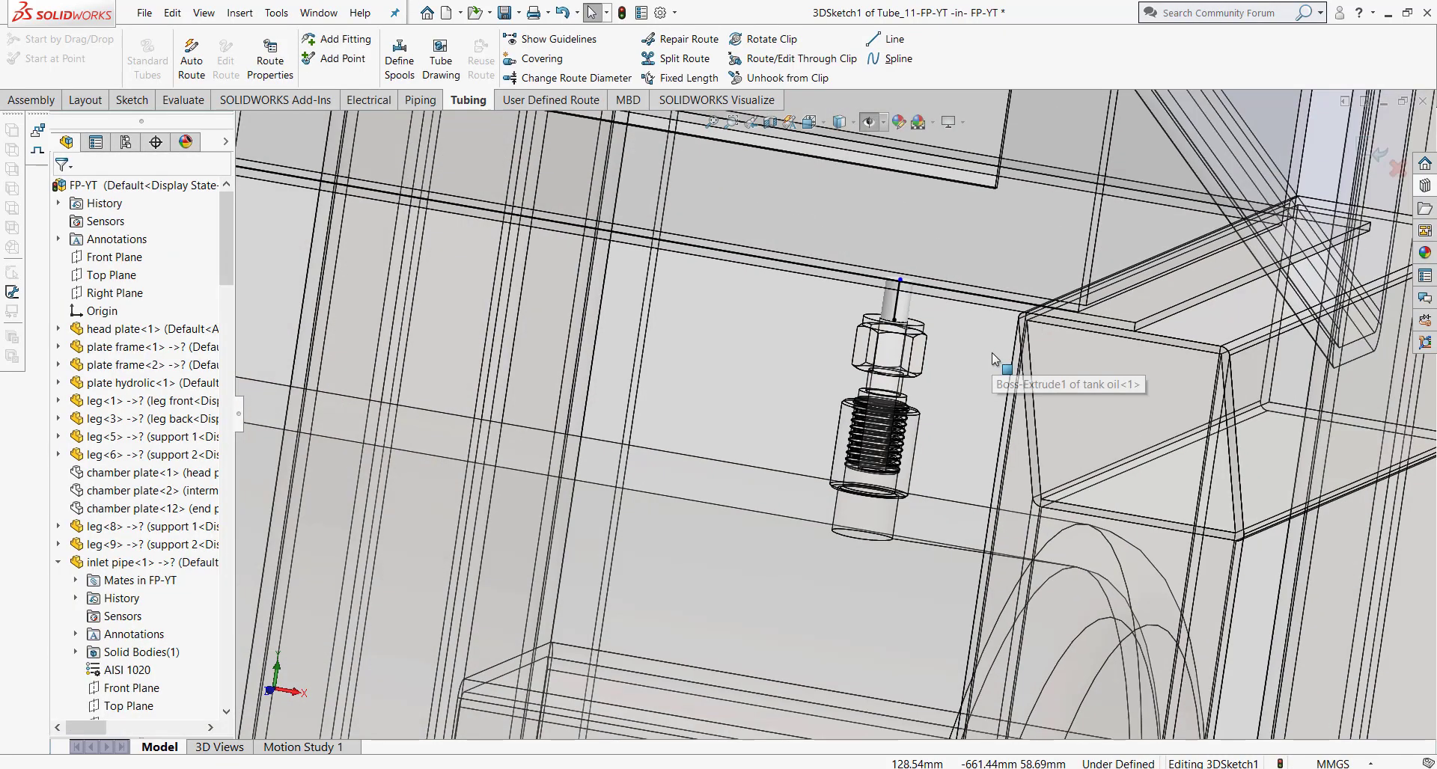
scroll(991, 352, up, 2)
scroll(883, 288, up, 2)
scroll(838, 254, up, 2)
scroll(795, 223, up, 2)
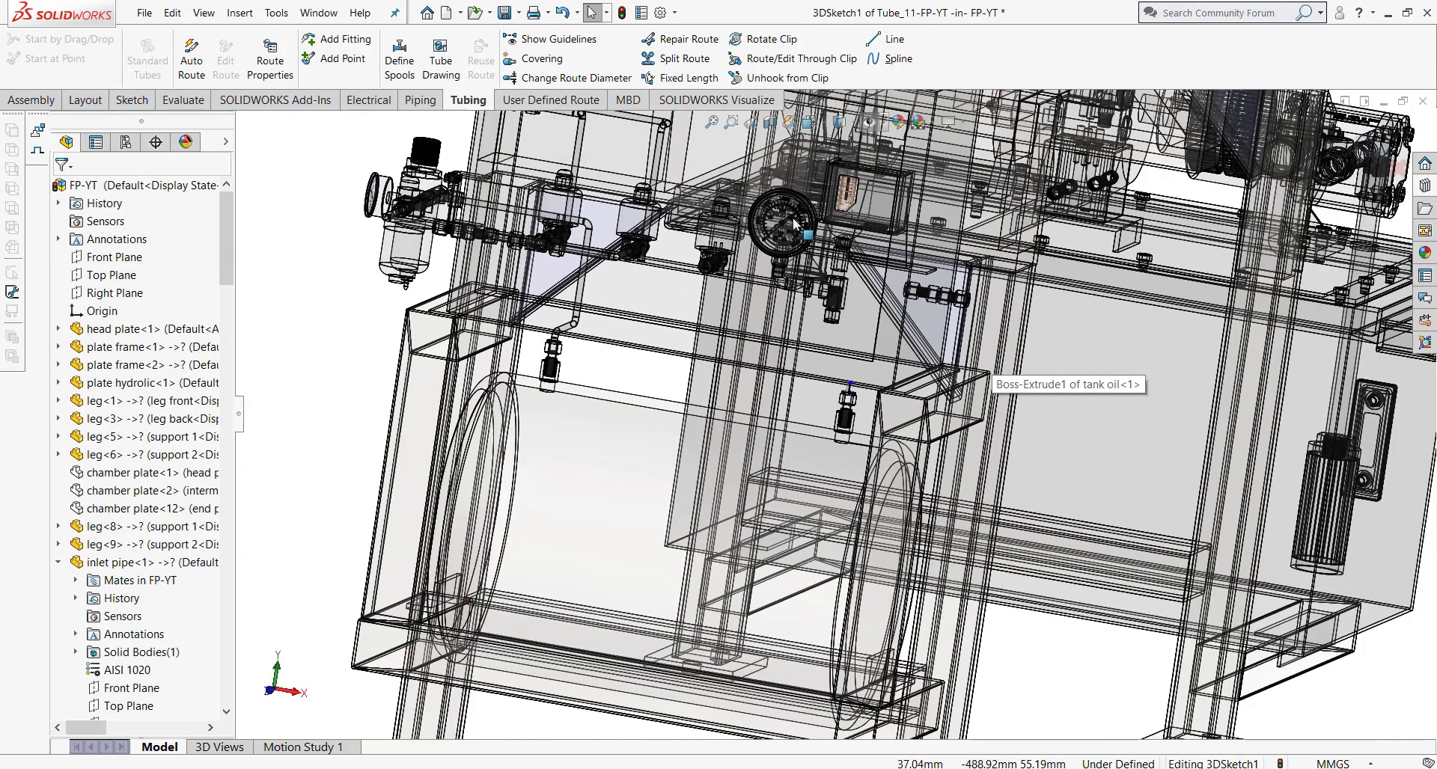
scroll(795, 222, down, 2)
scroll(795, 223, down, 3)
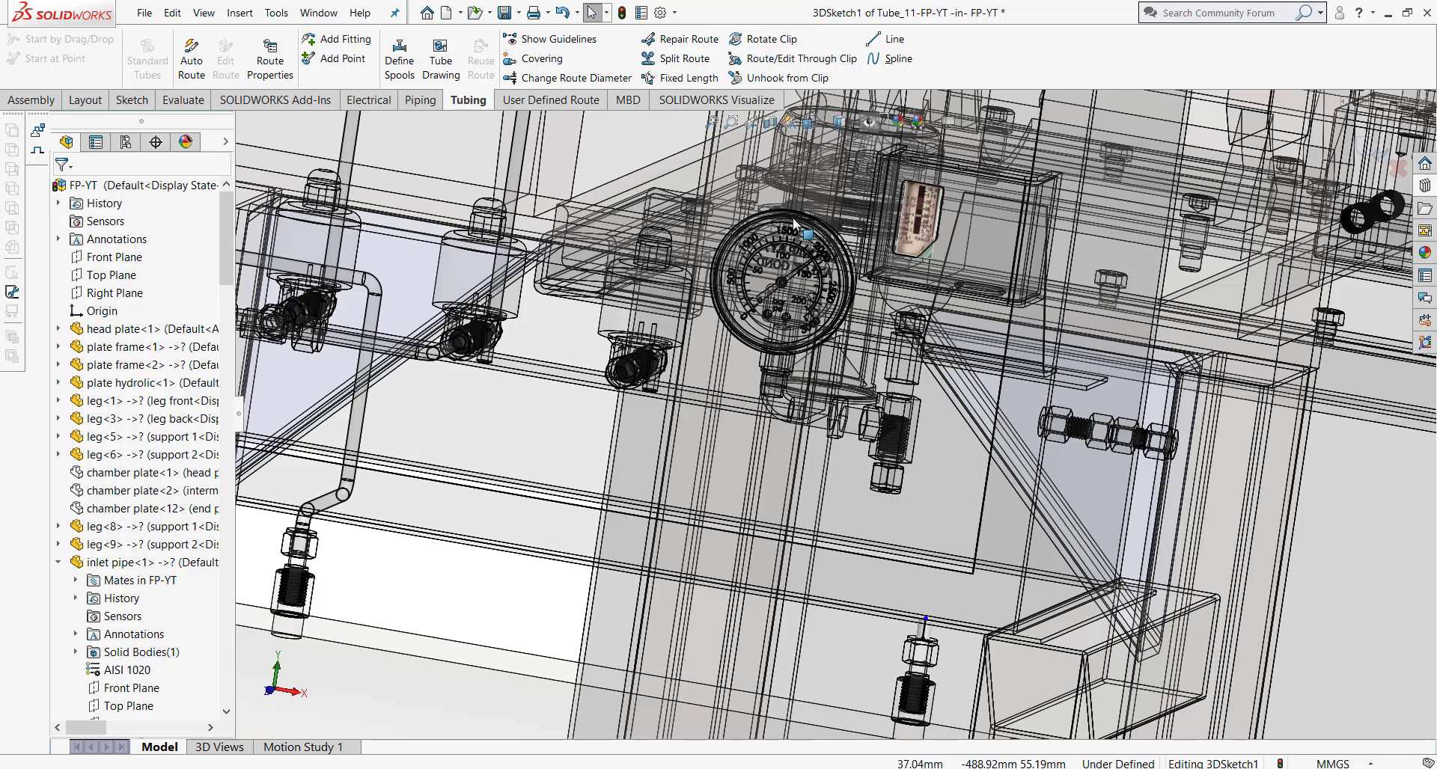
Step: Add a second connection point with a stub on a fitting inside the pneumatic box
click(343, 58)
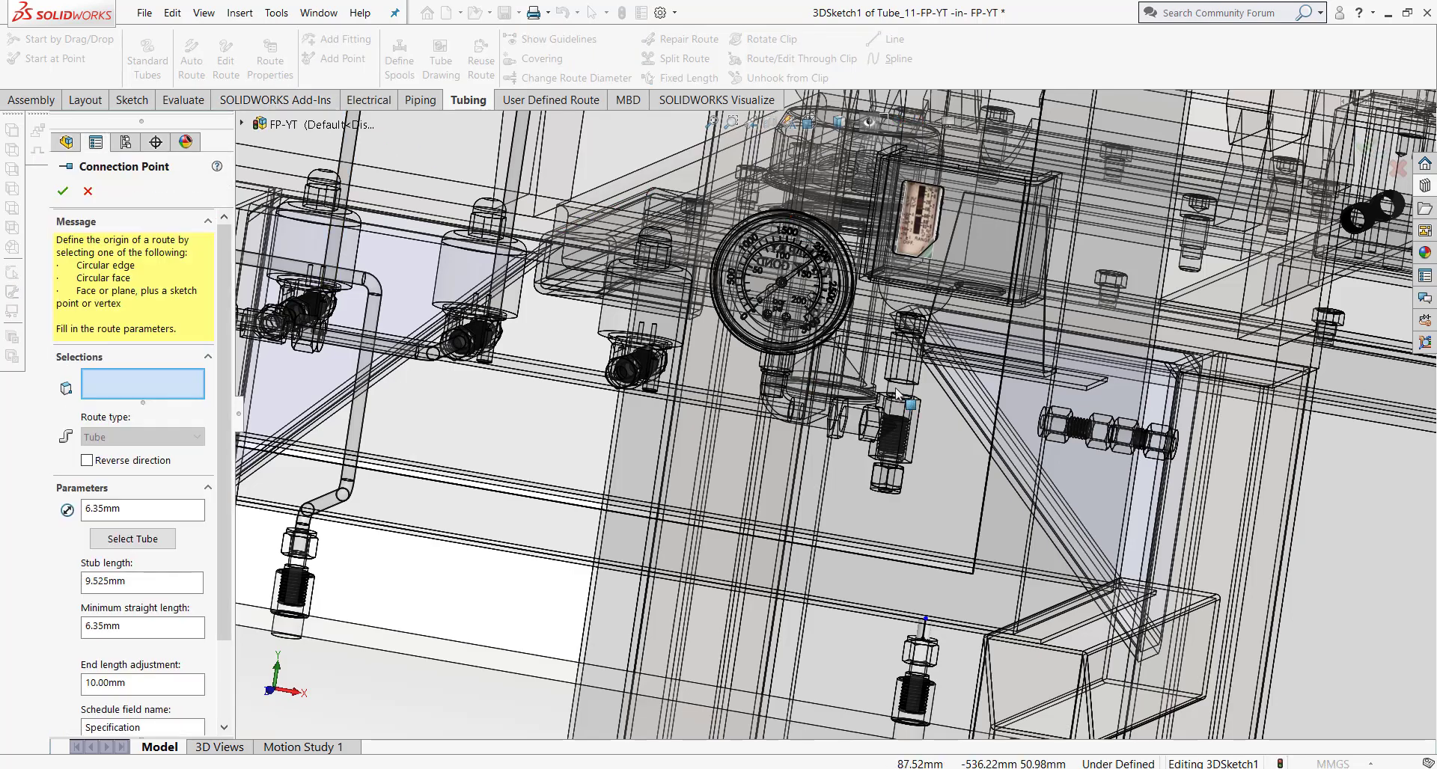
middle_drag(768, 342, 695, 421)
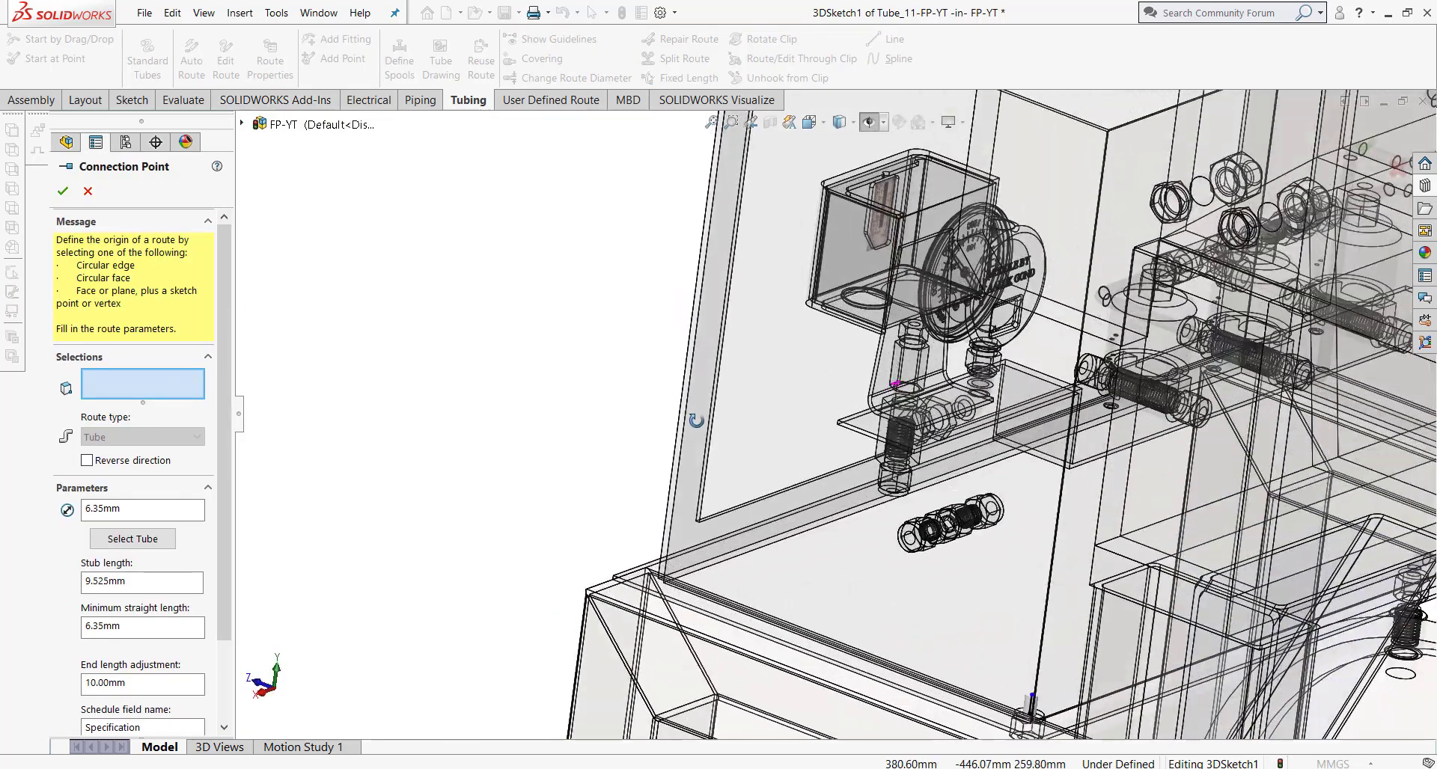
scroll(1175, 452, down, 2)
scroll(1166, 447, down, 2)
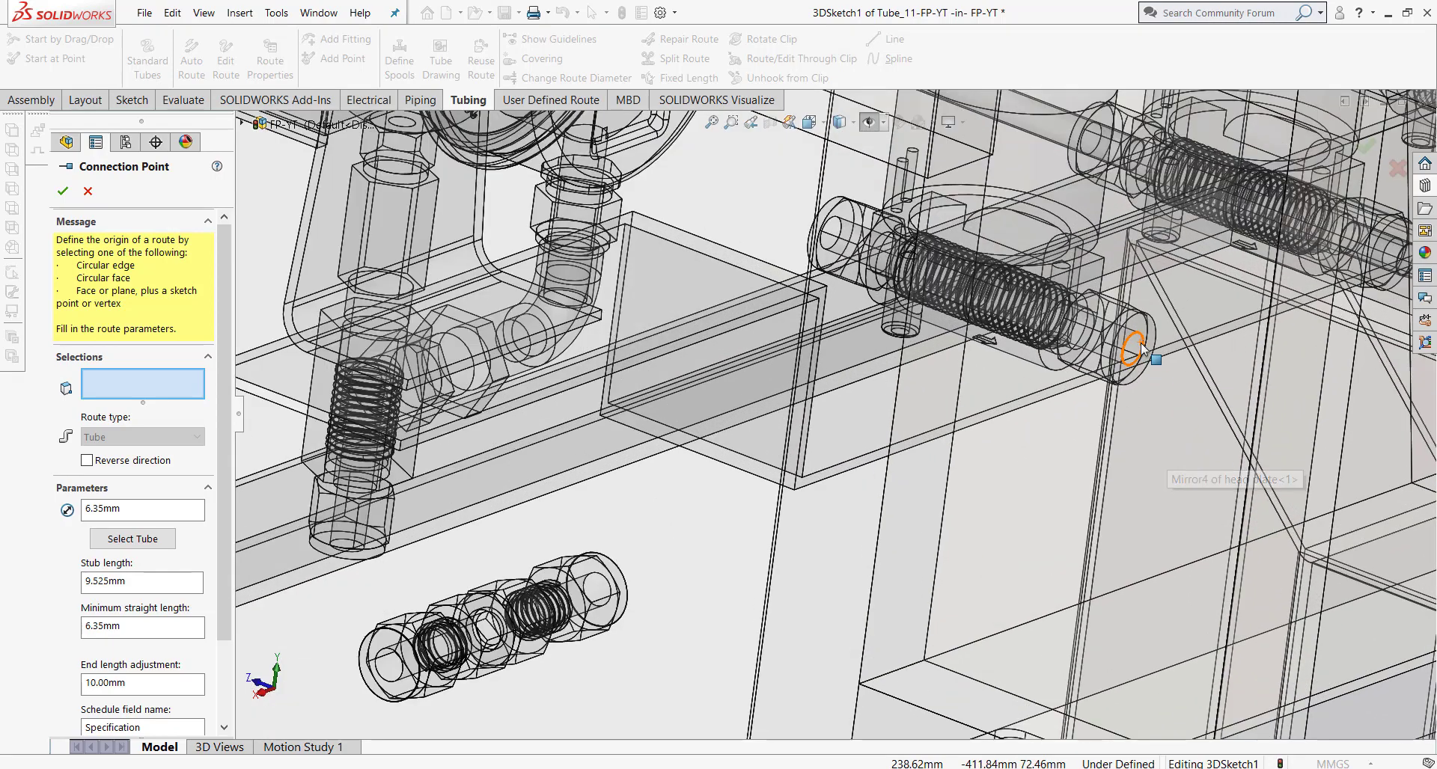
click(1139, 345)
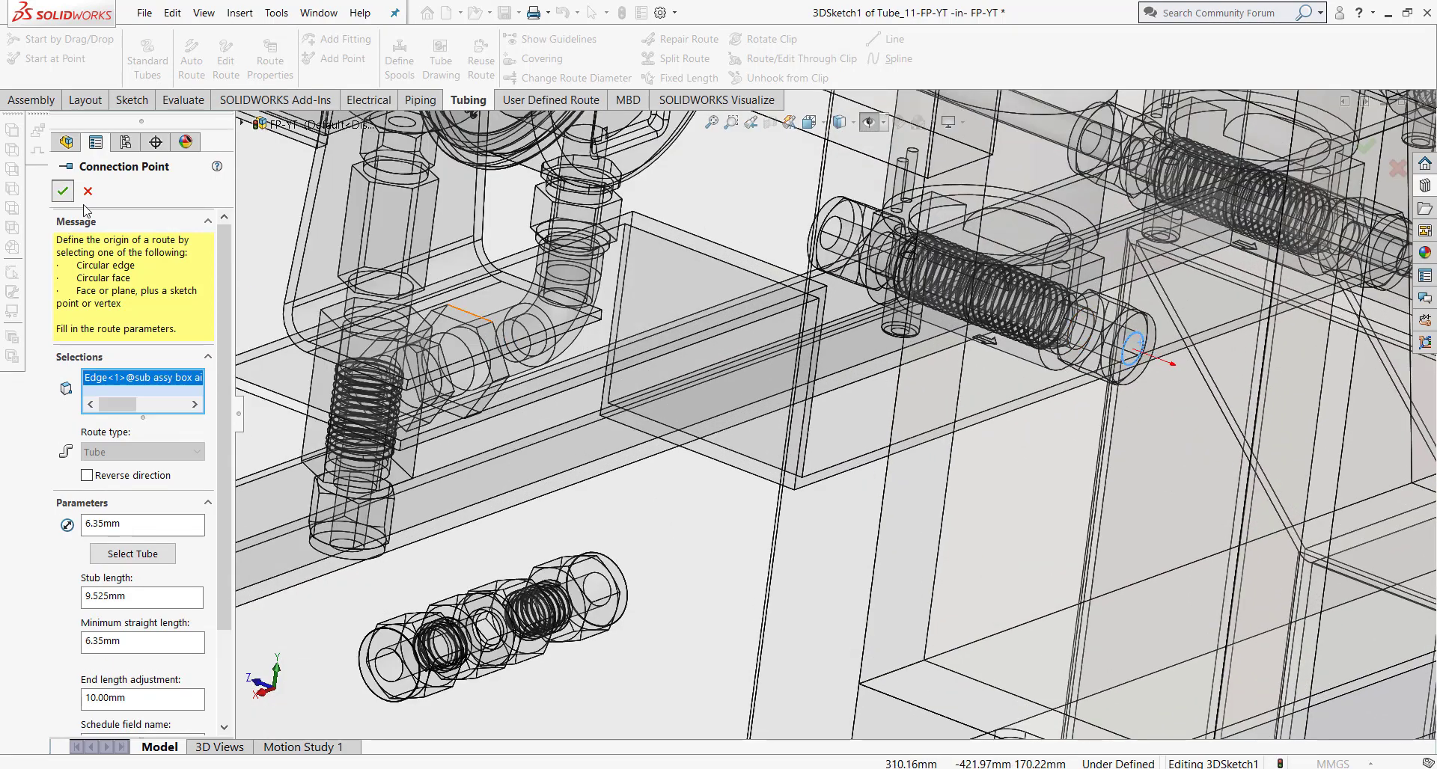
key(Return)
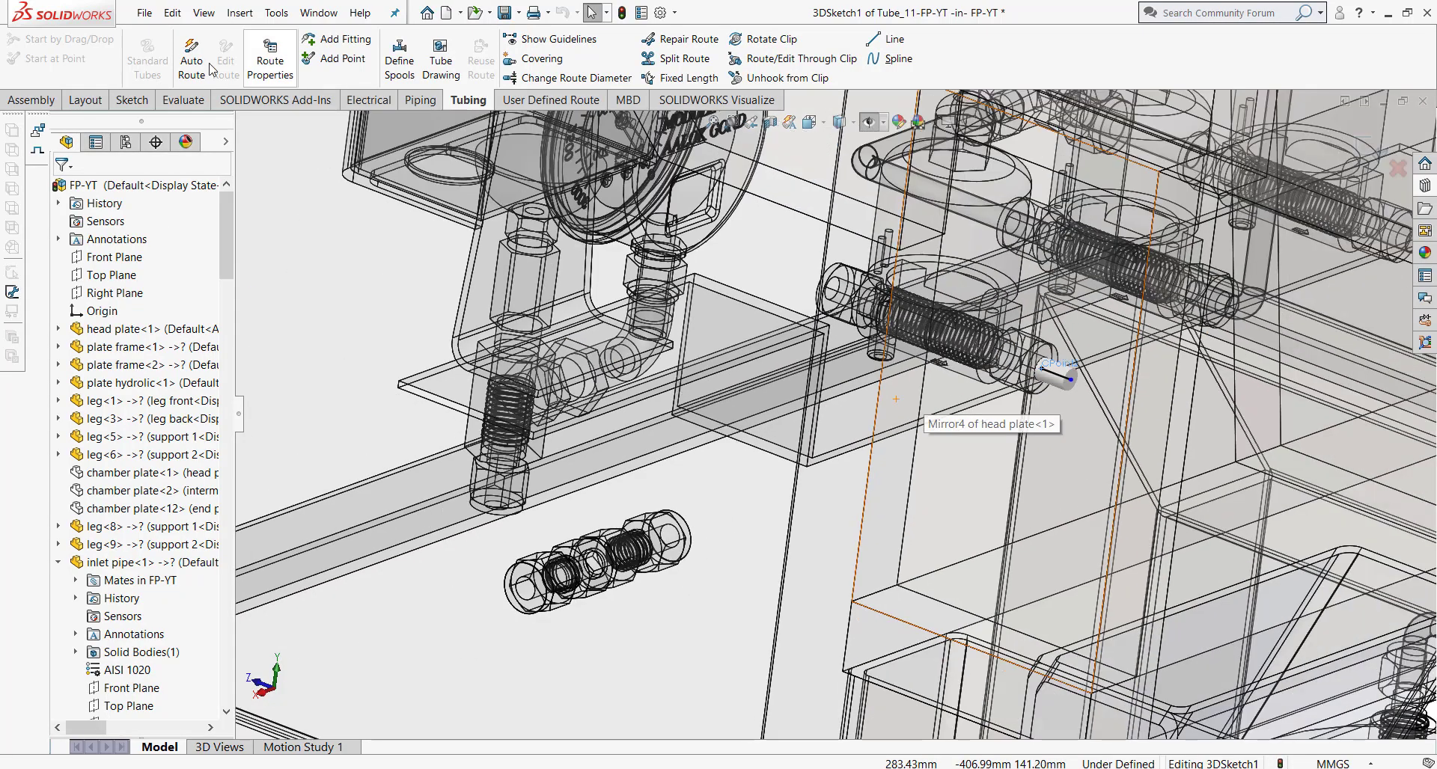
Step: Auto-route between the two stubs and build Tube_11 as a bent tube to the bottom fitting
click(192, 54)
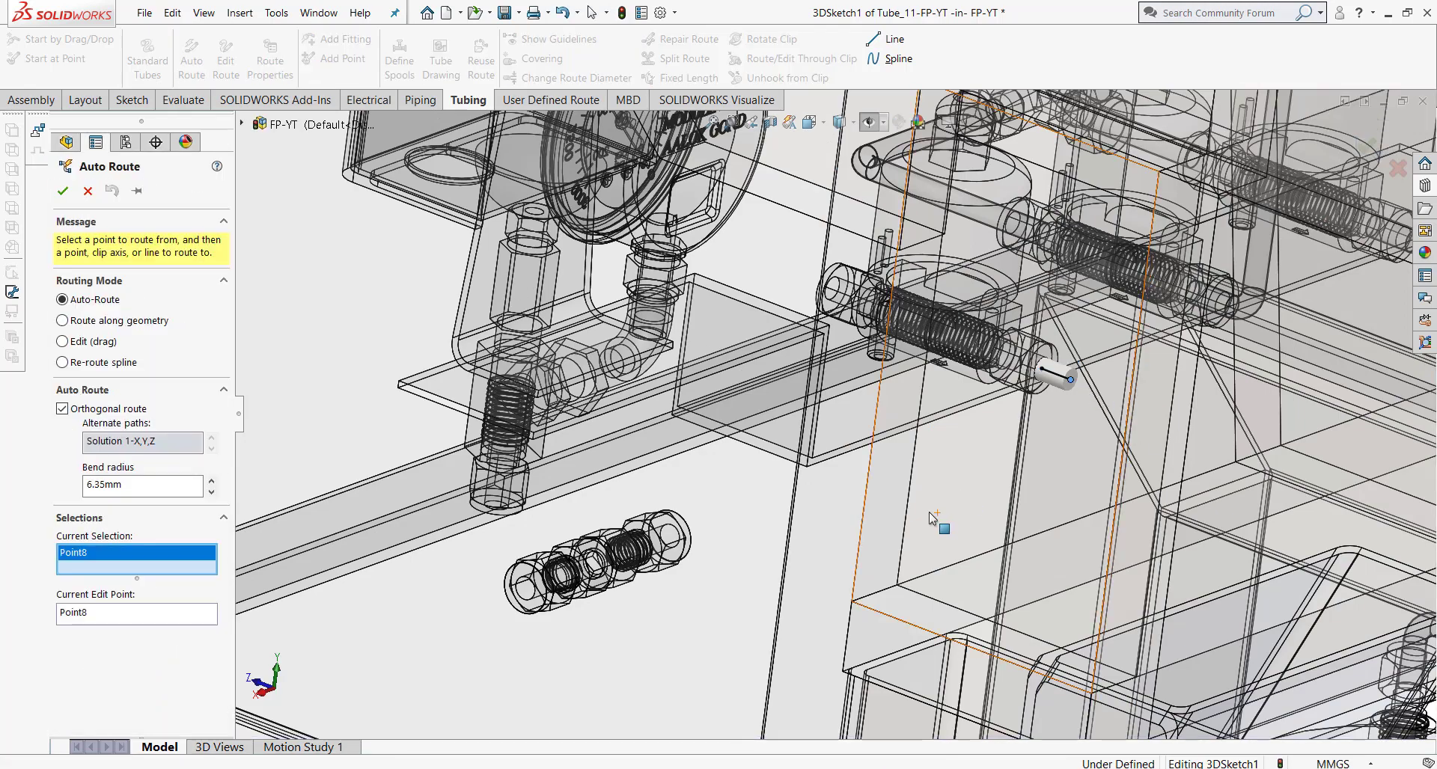
scroll(928, 512, up, 2)
scroll(930, 515, up, 2)
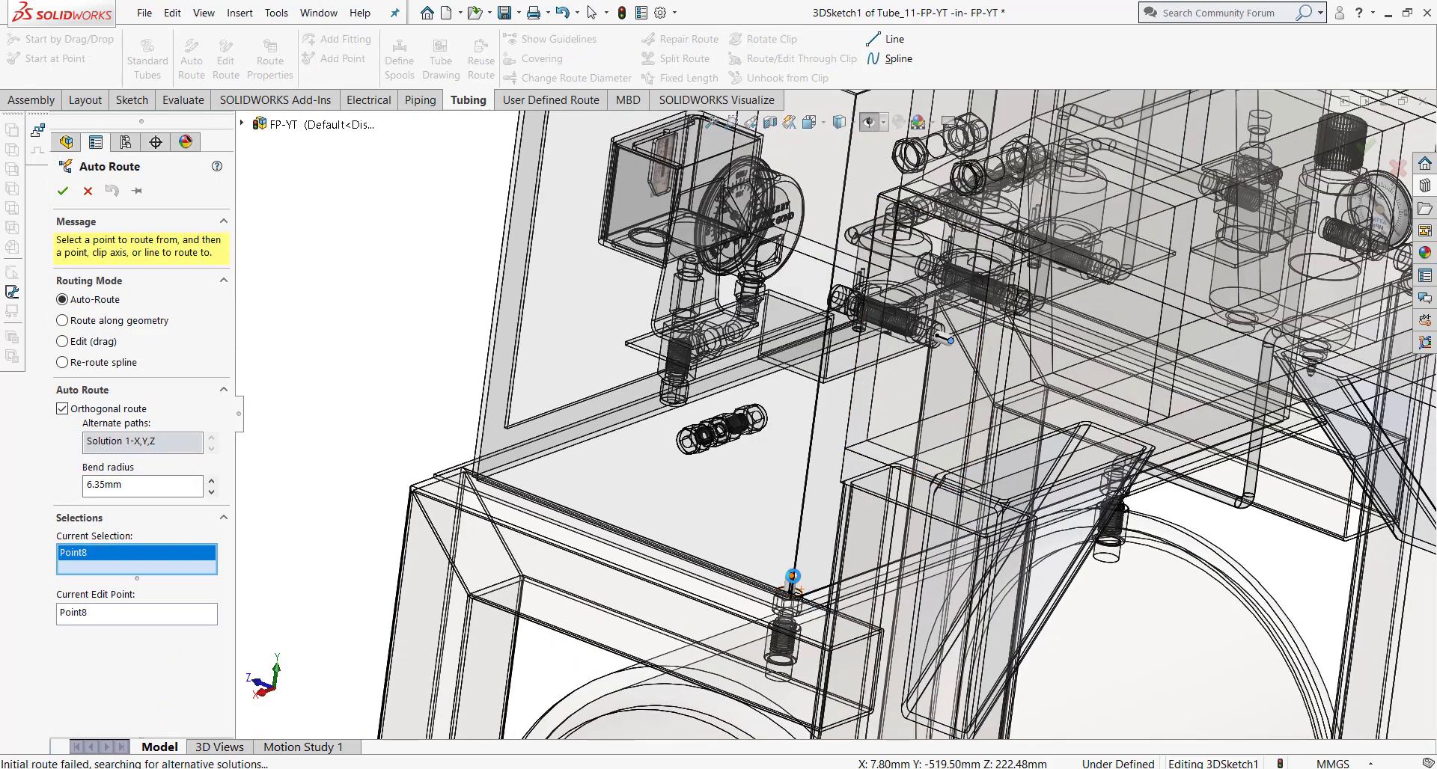
mouse_move(827, 461)
middle_down()
mouse_move(842, 437)
mouse_move(201, 280)
middle_up()
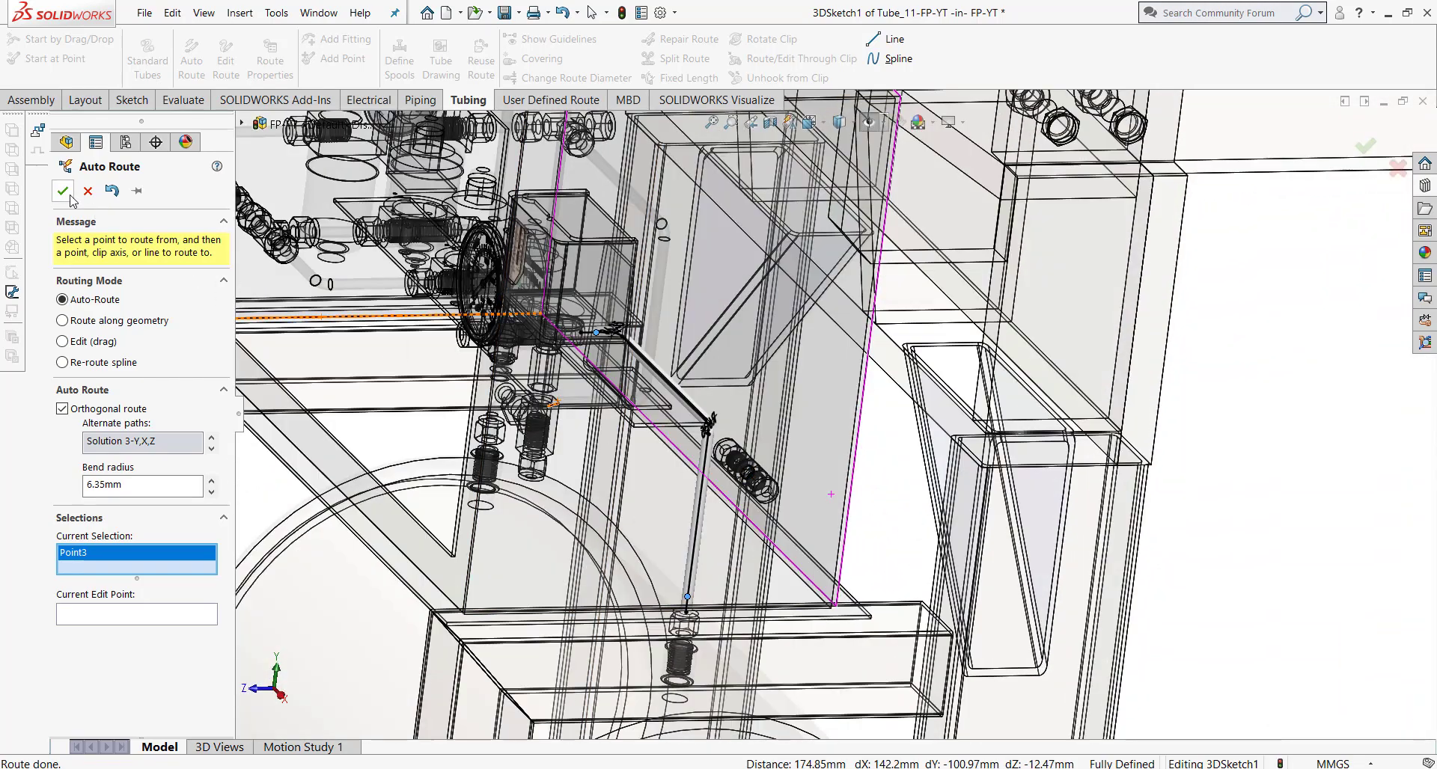
click(70, 196)
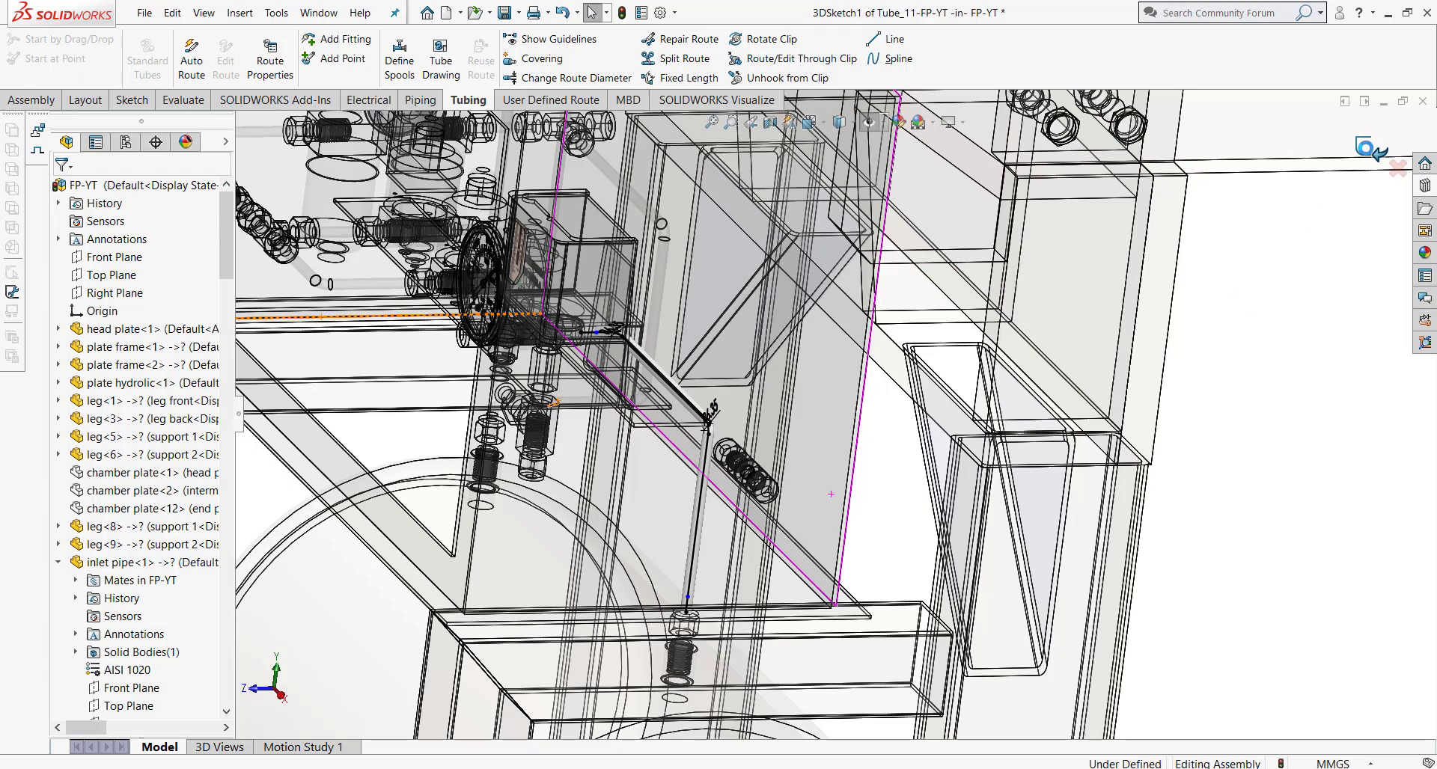
click(1369, 149)
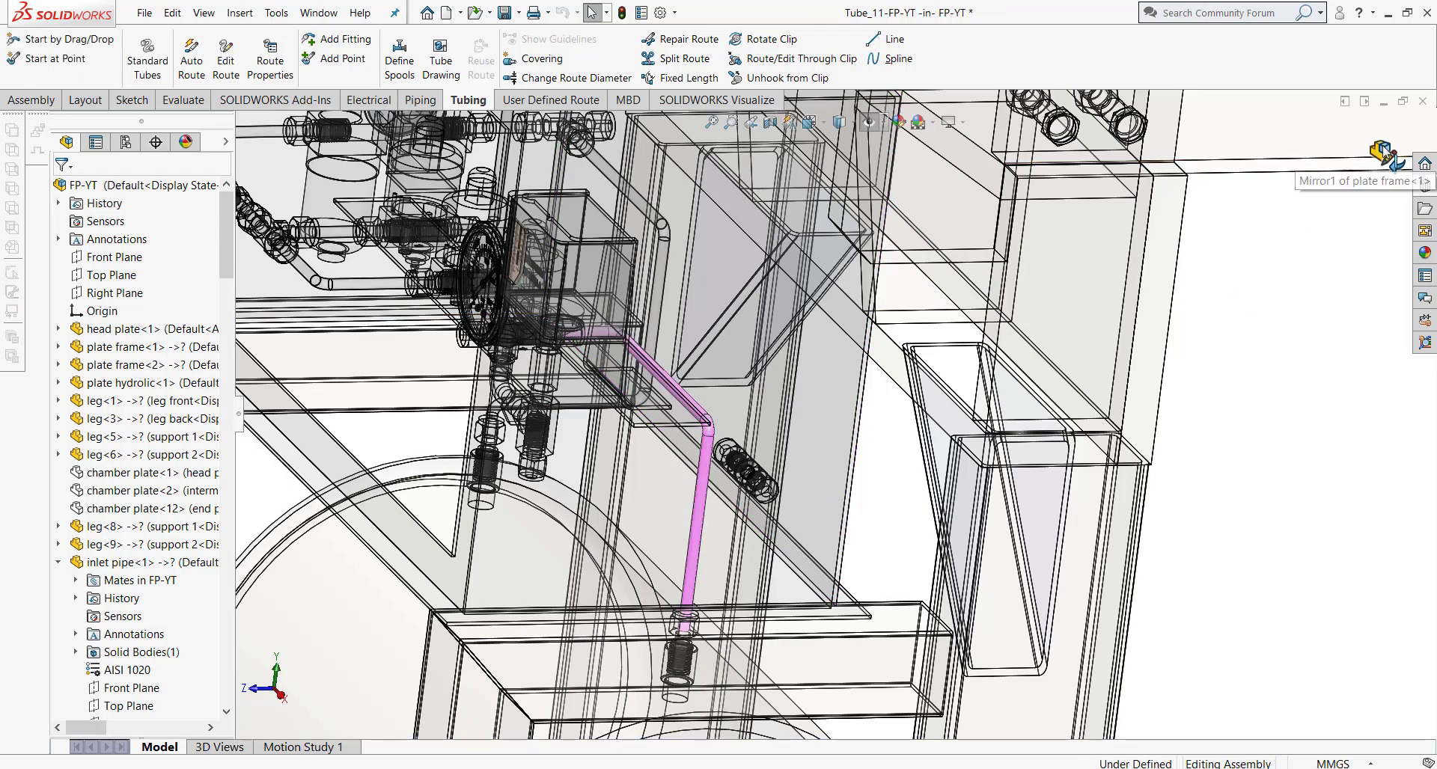
mouse_move(1071, 335)
middle_down()
mouse_move(883, 511)
mouse_move(876, 443)
middle_up()
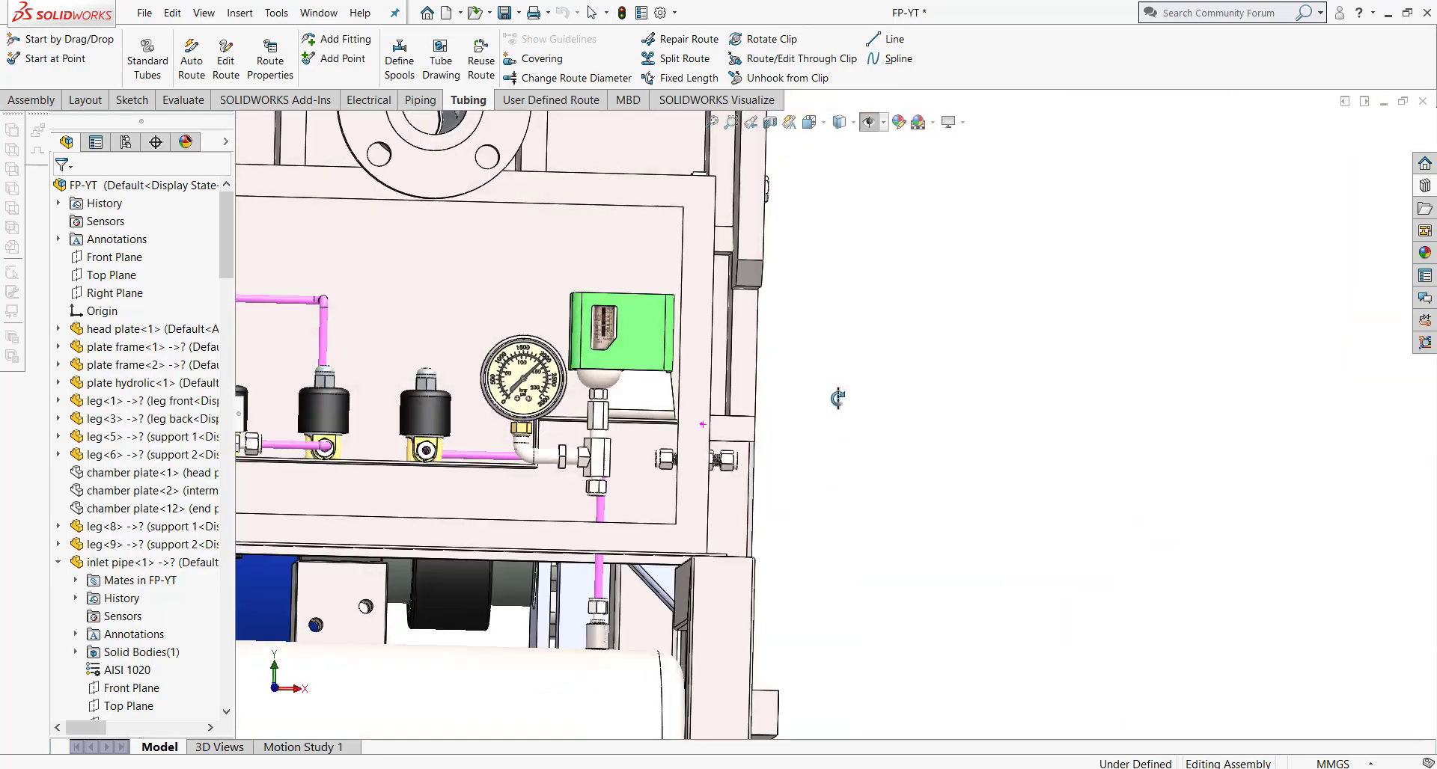
scroll(514, 499, up, 2)
scroll(596, 474, down, 2)
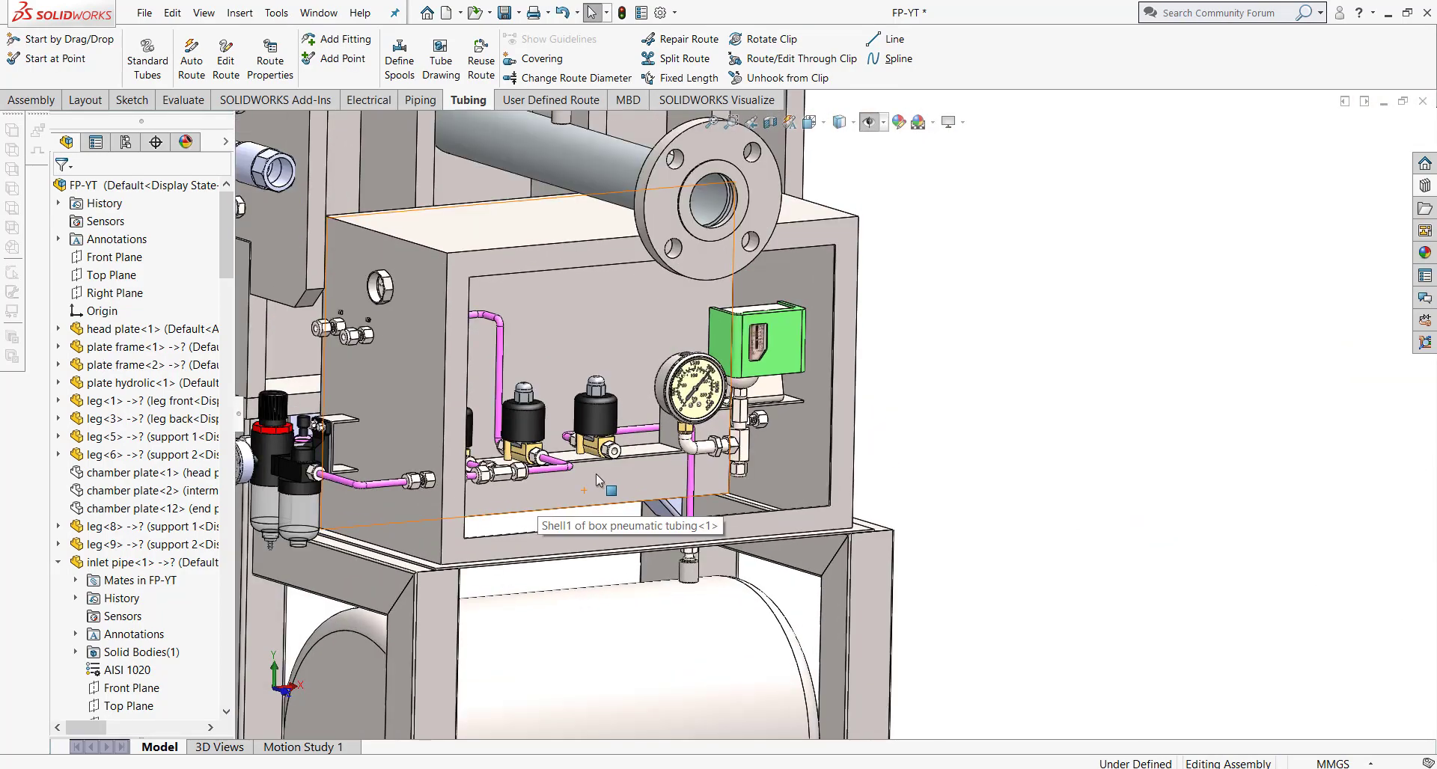
scroll(596, 473, down, 2)
scroll(628, 467, up, 2)
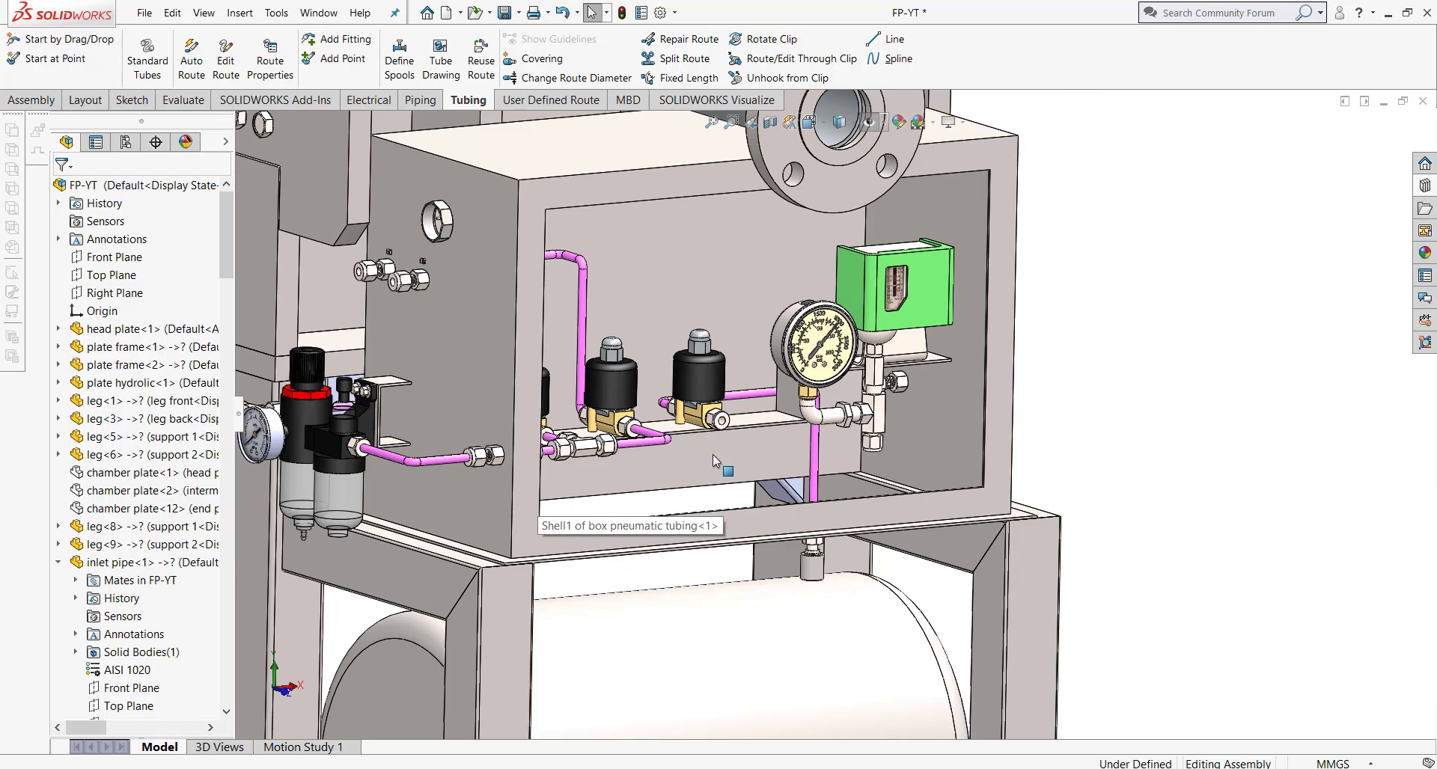
scroll(712, 455, down, 2)
scroll(712, 455, up, 2)
mouse_move(713, 455)
middle_down()
mouse_move(773, 332)
mouse_move(674, 429)
mouse_move(831, 378)
middle_up()
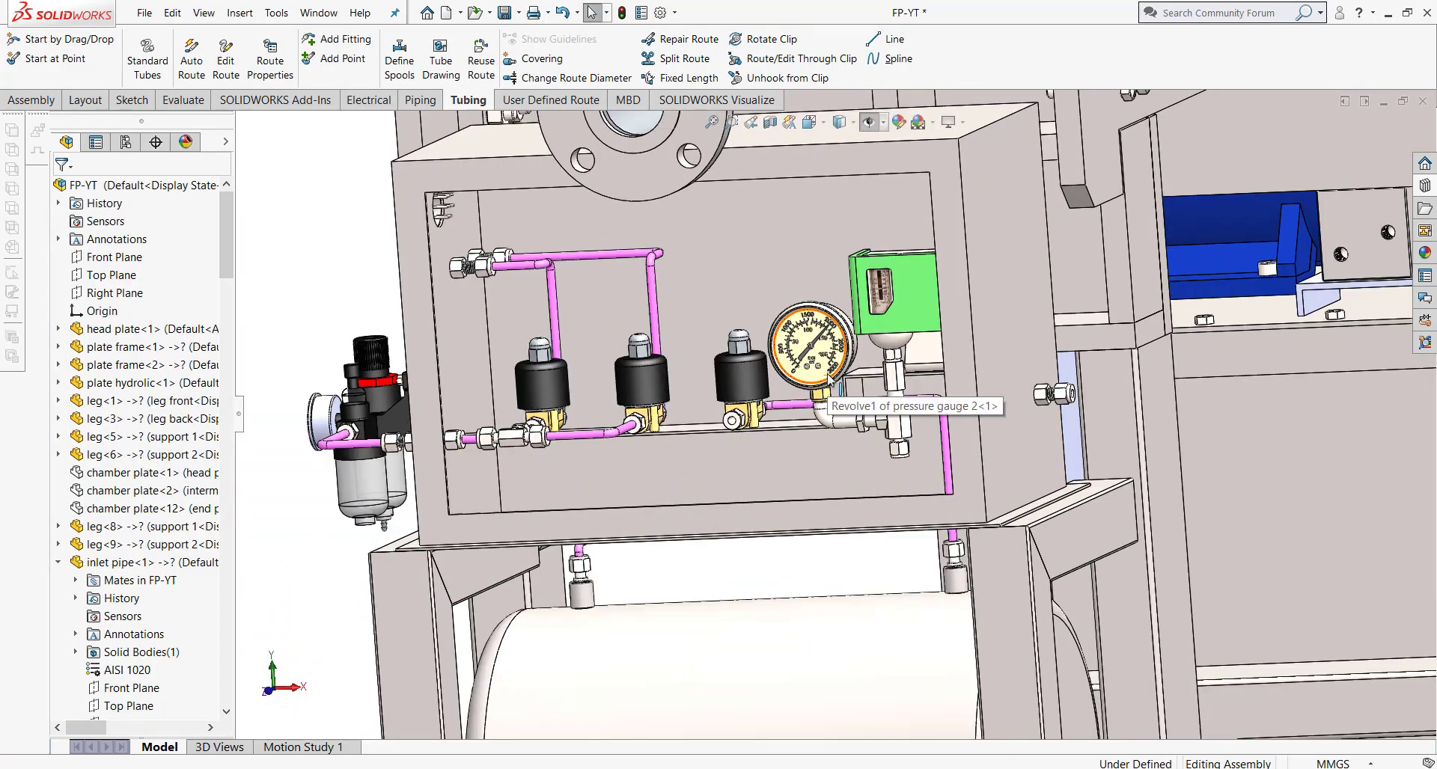
scroll(828, 379, down, 2)
scroll(832, 458, down, 2)
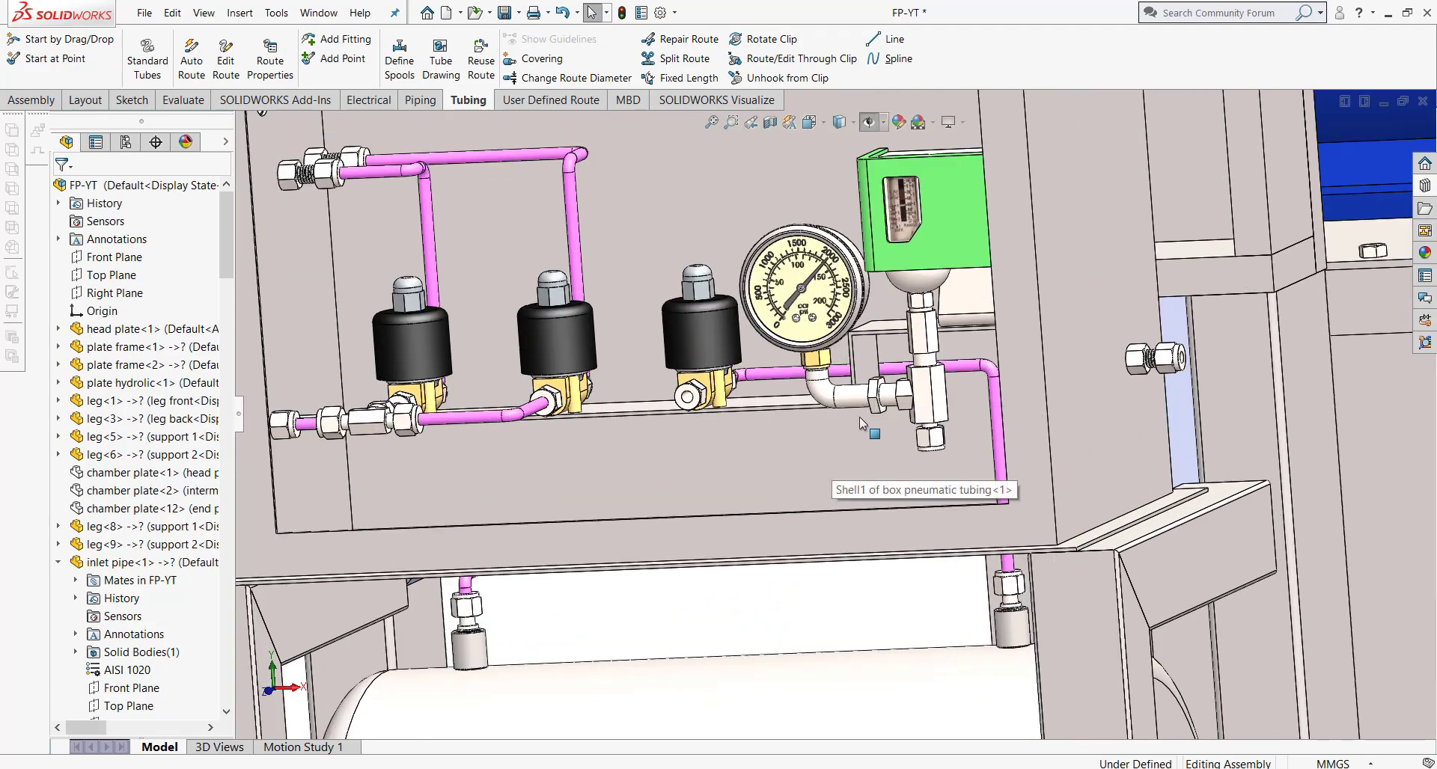
mouse_move(859, 416)
middle_down()
mouse_move(780, 233)
mouse_move(883, 430)
mouse_move(841, 423)
middle_up()
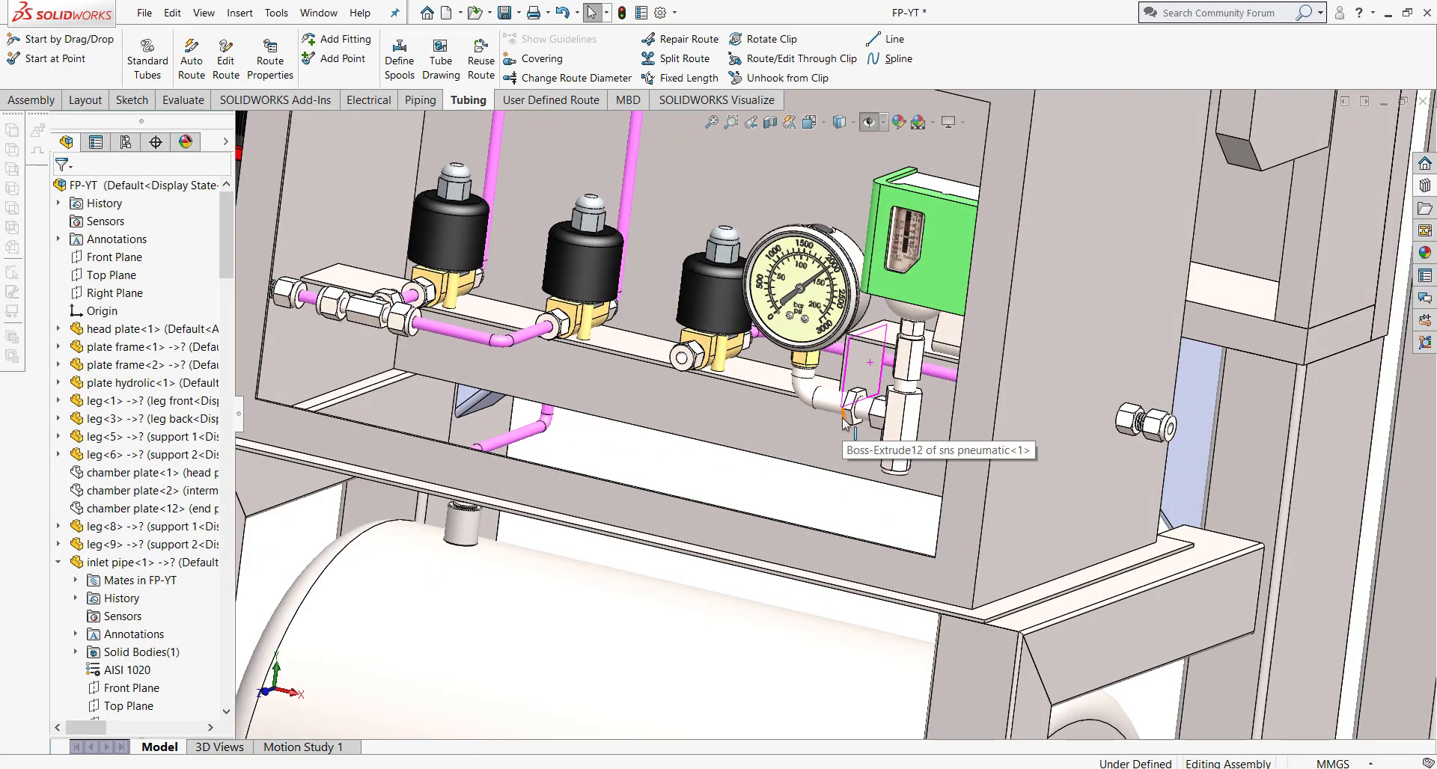
scroll(845, 424, up, 2)
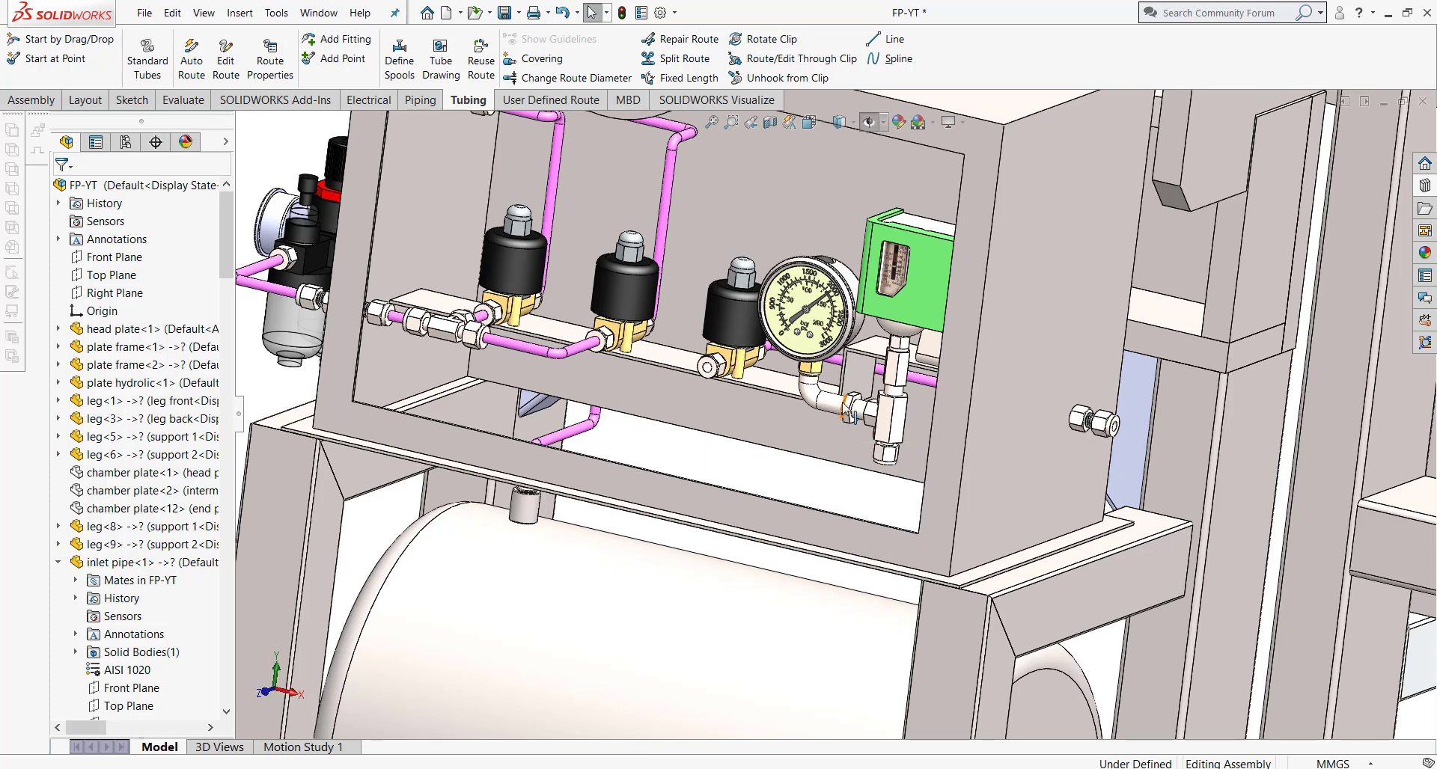
scroll(848, 413, up, 2)
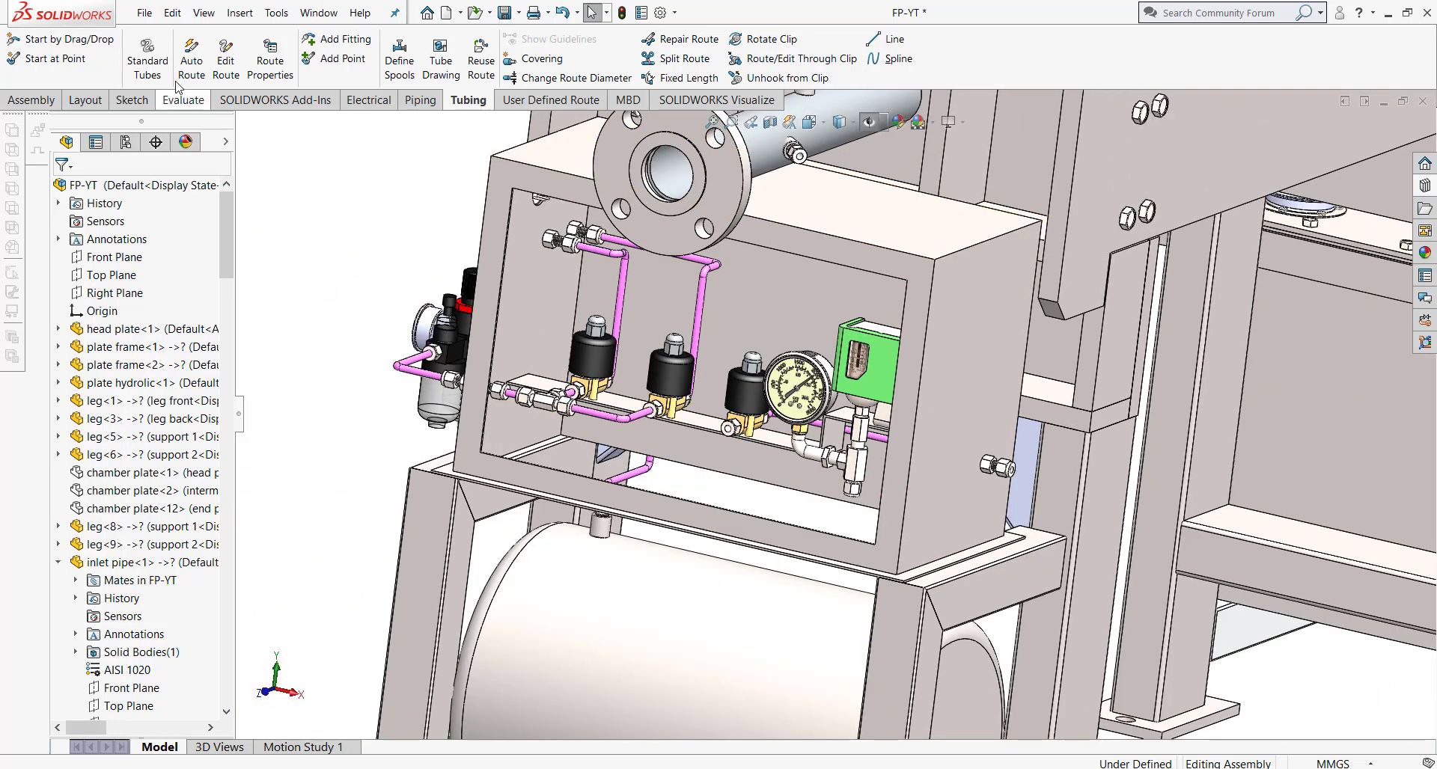
Step: Start Tube_12 at the inlet pipe fitting and accept the default 6.35mm route properties
click(75, 59)
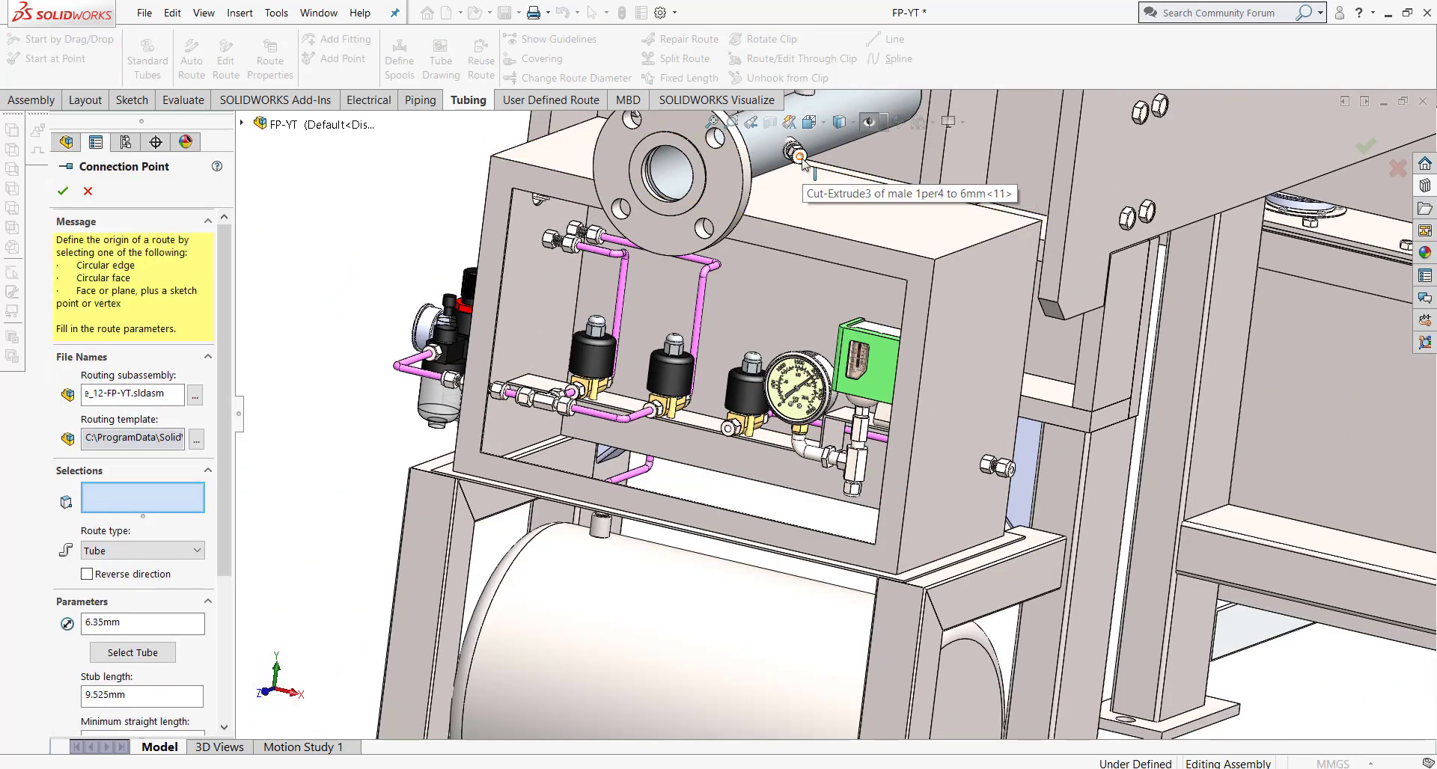
click(799, 155)
scroll(636, 247, up, 2)
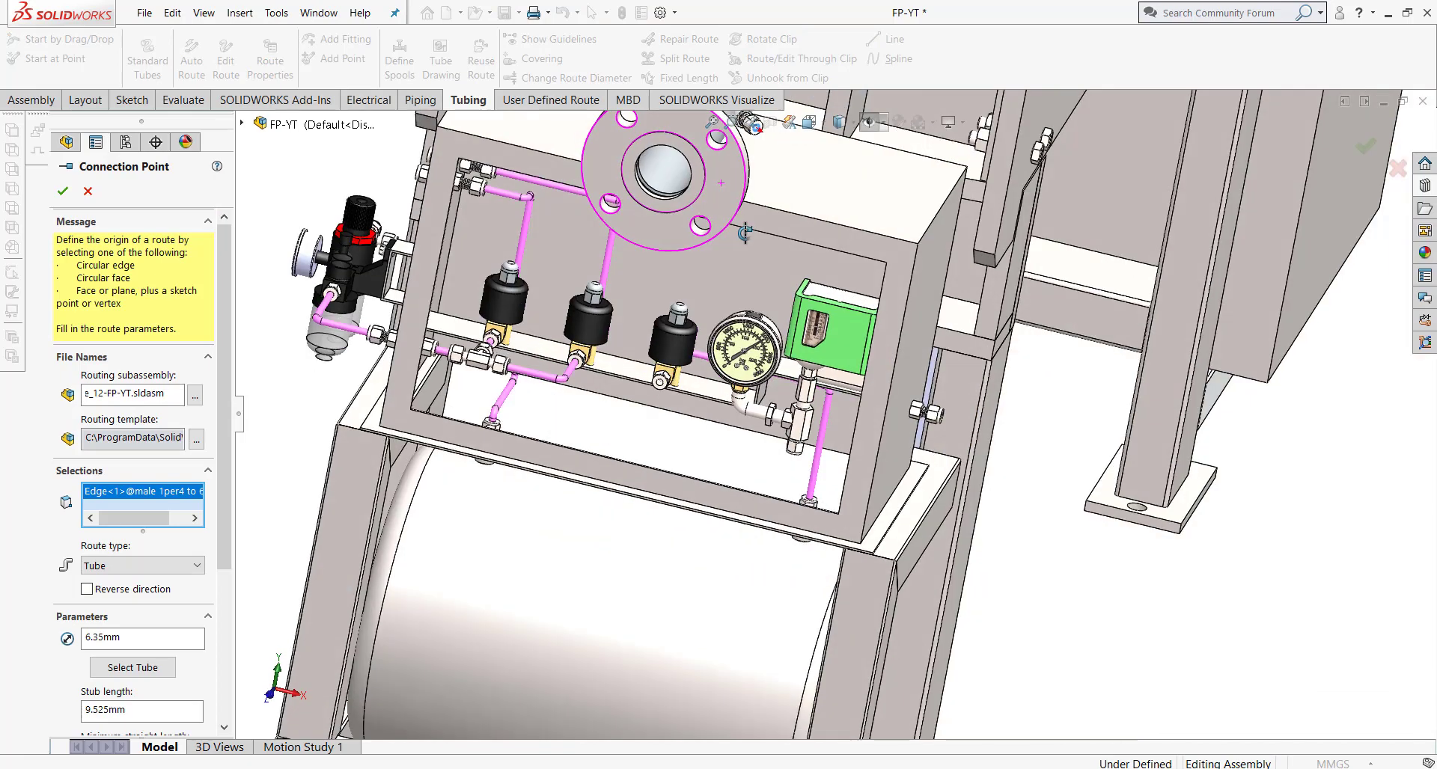
scroll(673, 299, down, 4)
click(63, 191)
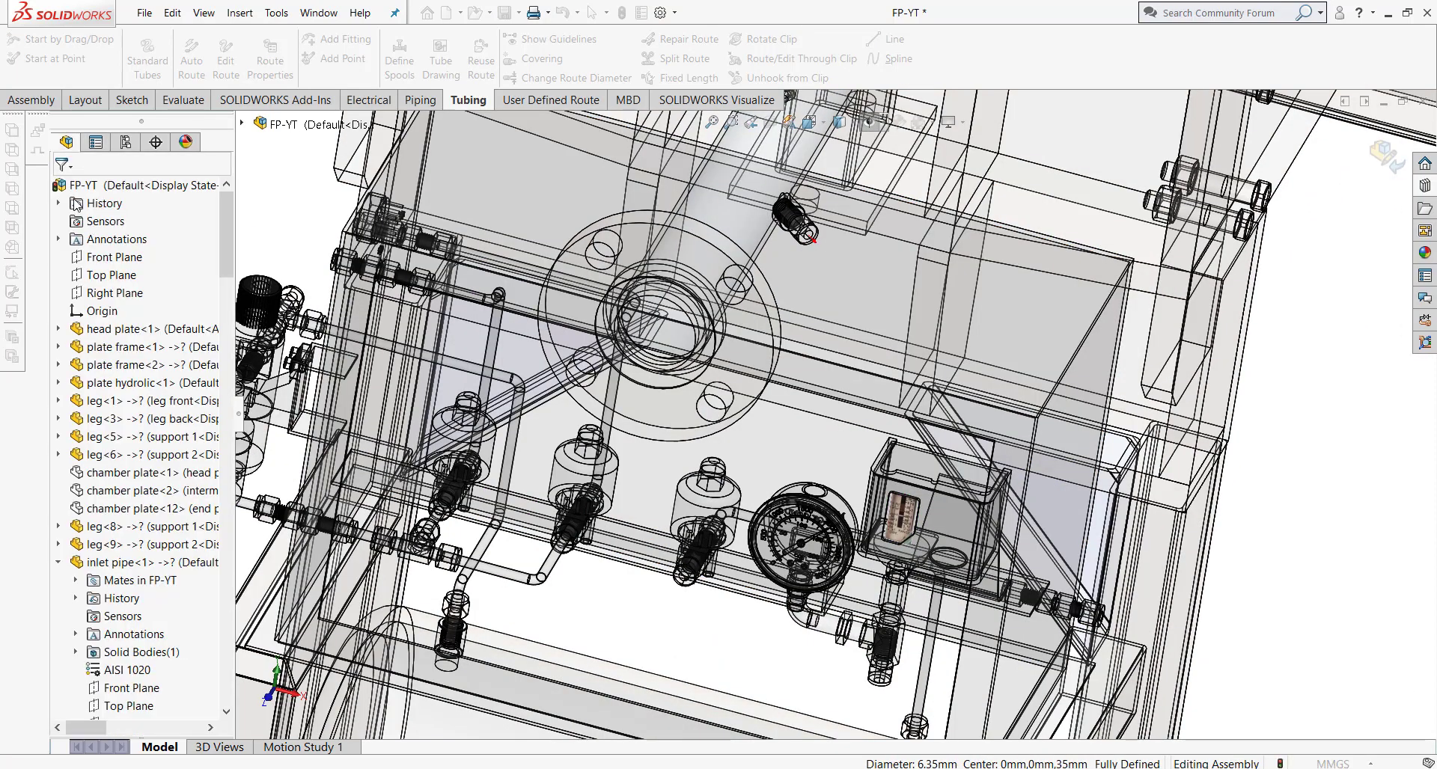
key(Return)
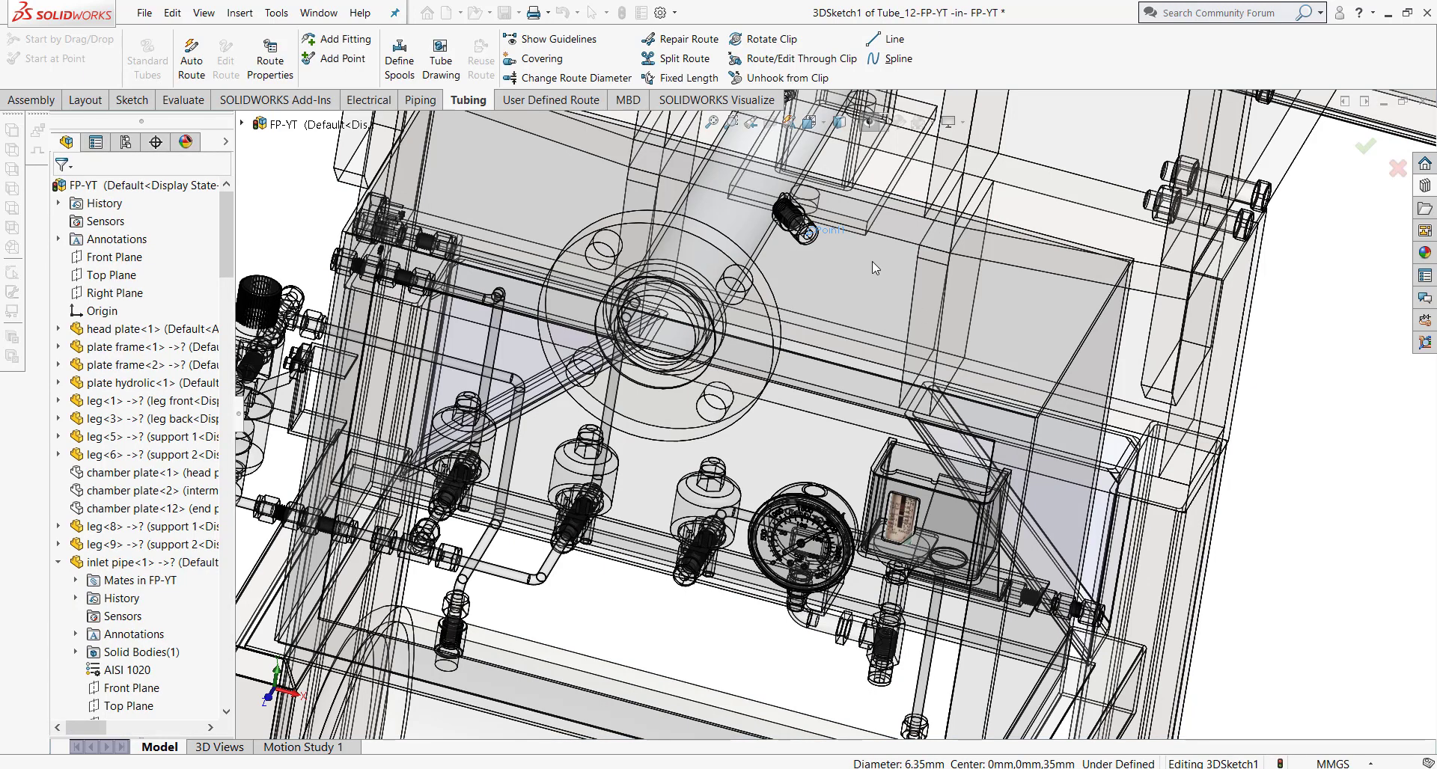
Step: Lengthen the stub and sketch a short straight line out from its end
scroll(873, 262, down, 2)
drag(786, 251, 805, 283)
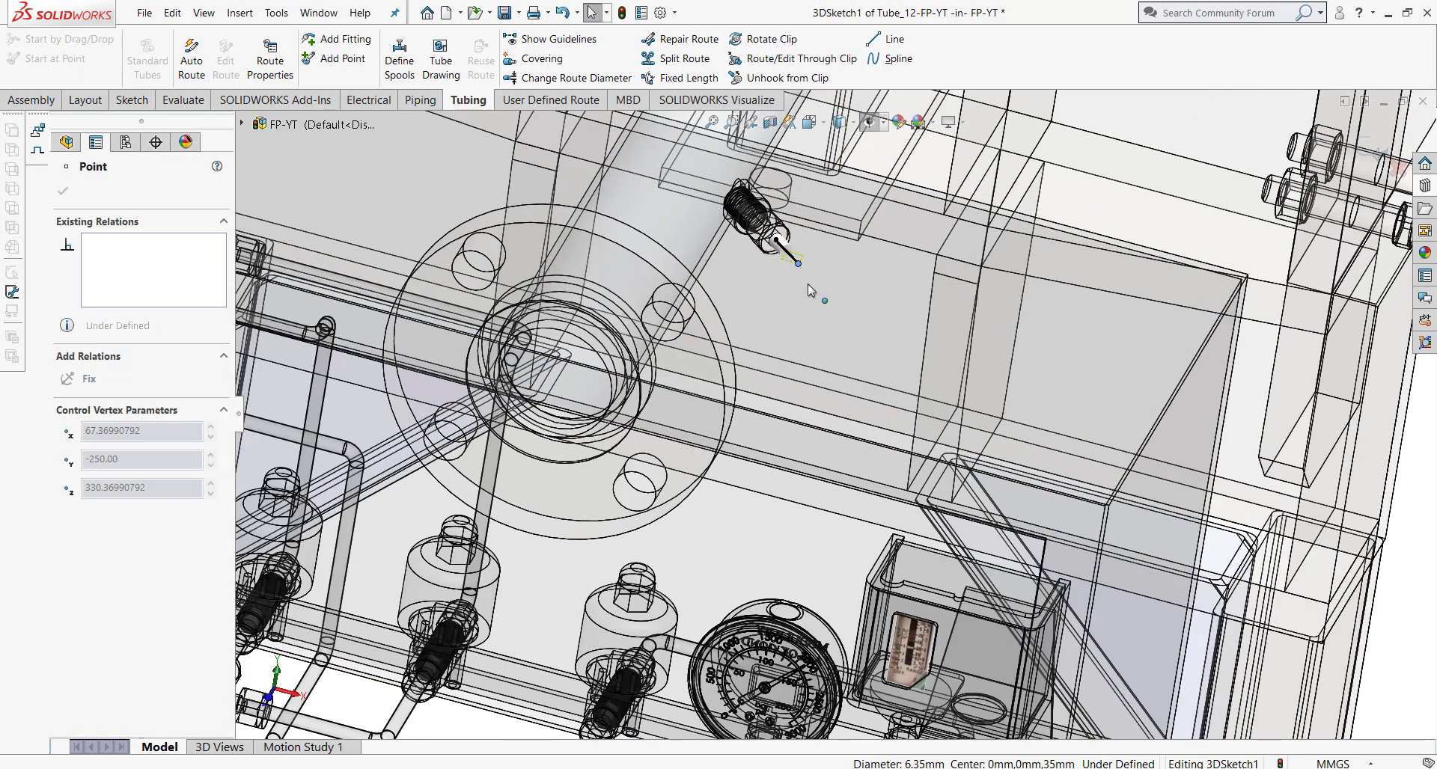
click(888, 40)
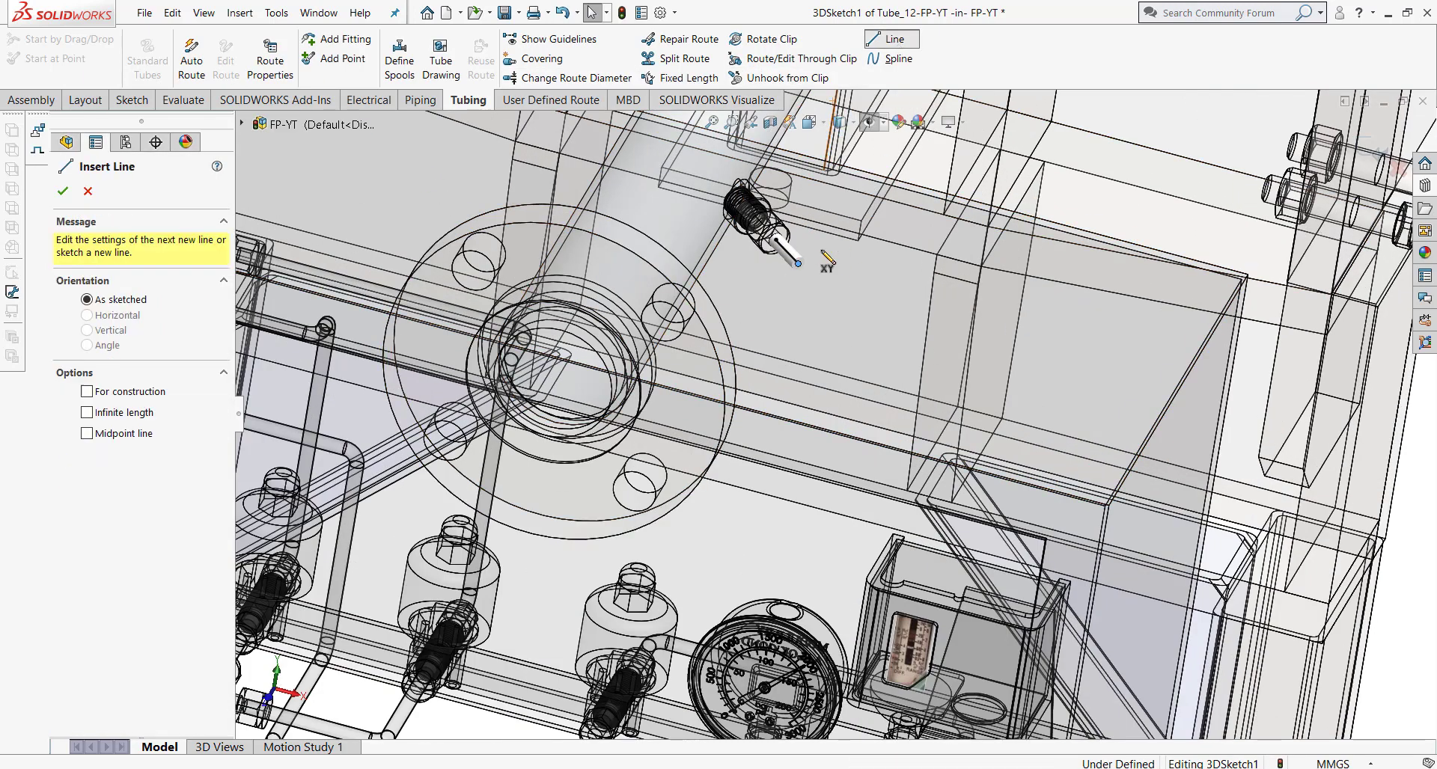
click(797, 263)
click(884, 286)
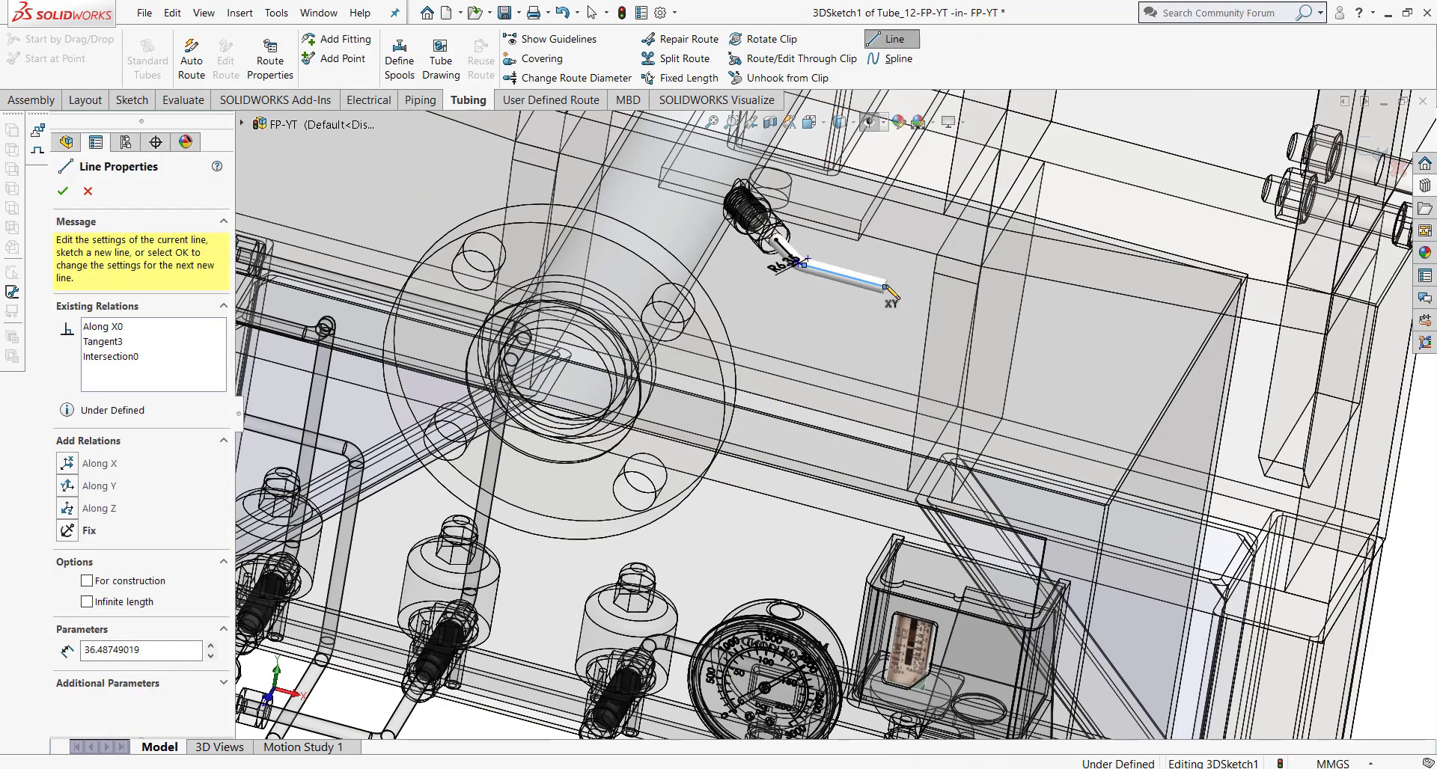
right_click(885, 287)
click(934, 298)
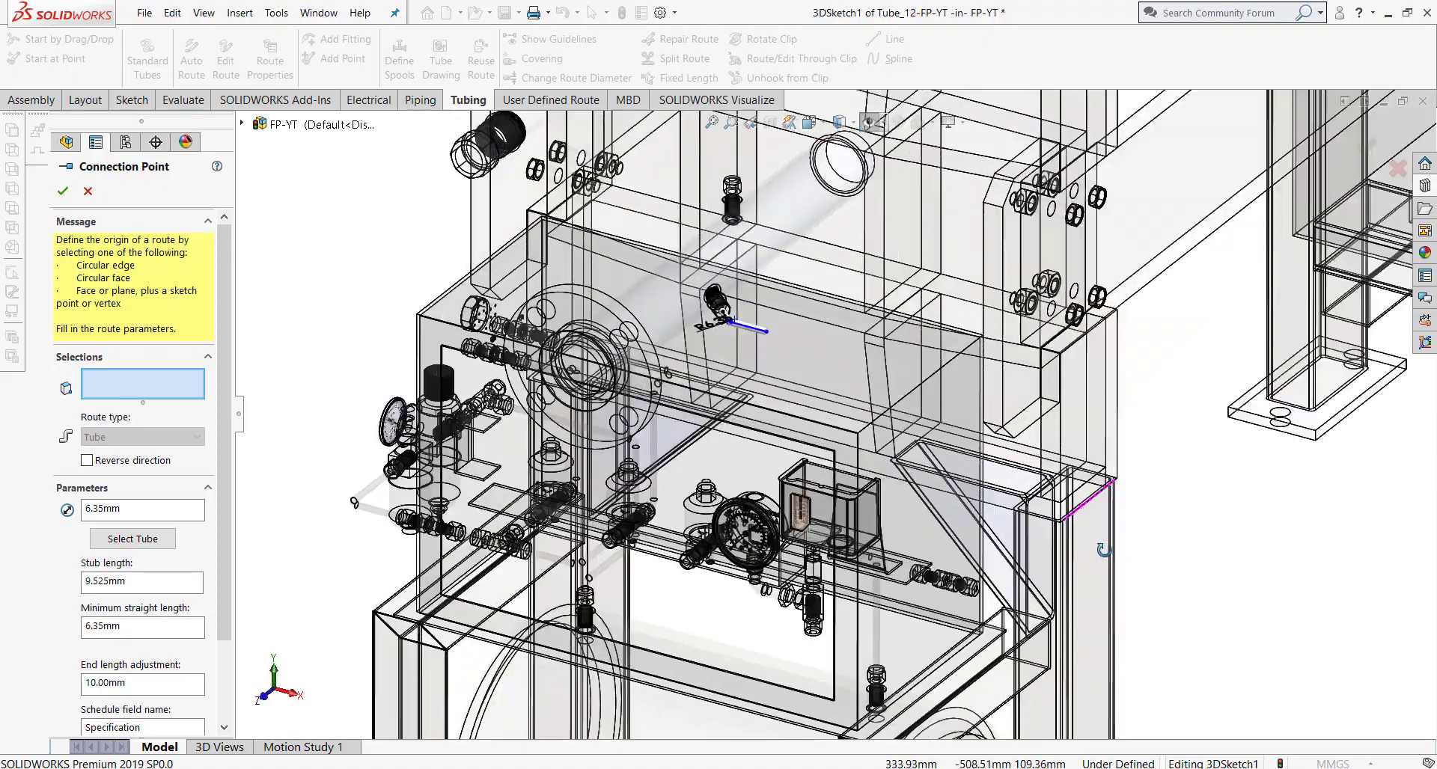
Step: Add a connection point on the box fitting's edge as the route end
scroll(999, 628, down, 2)
middle_drag(936, 520, 950, 599)
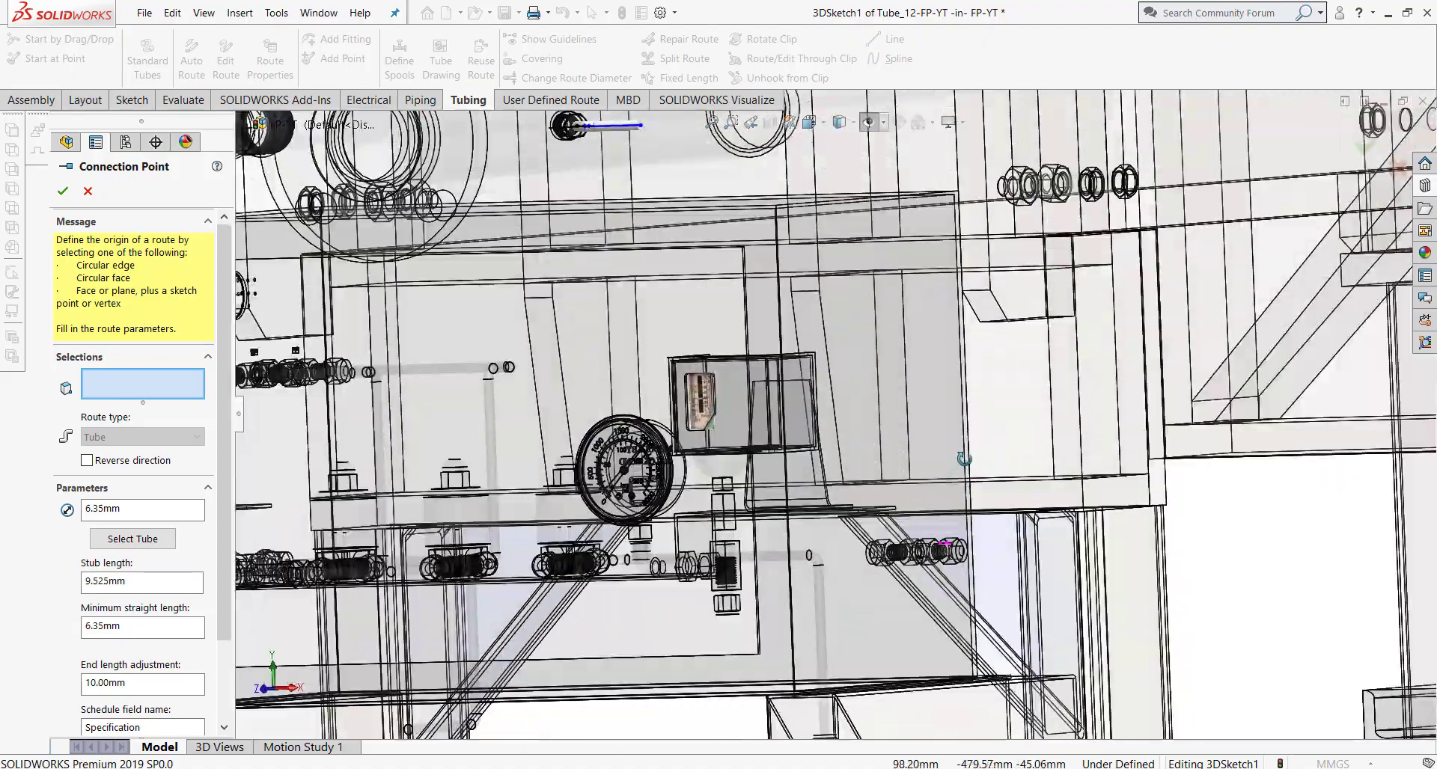
scroll(948, 561, down, 3)
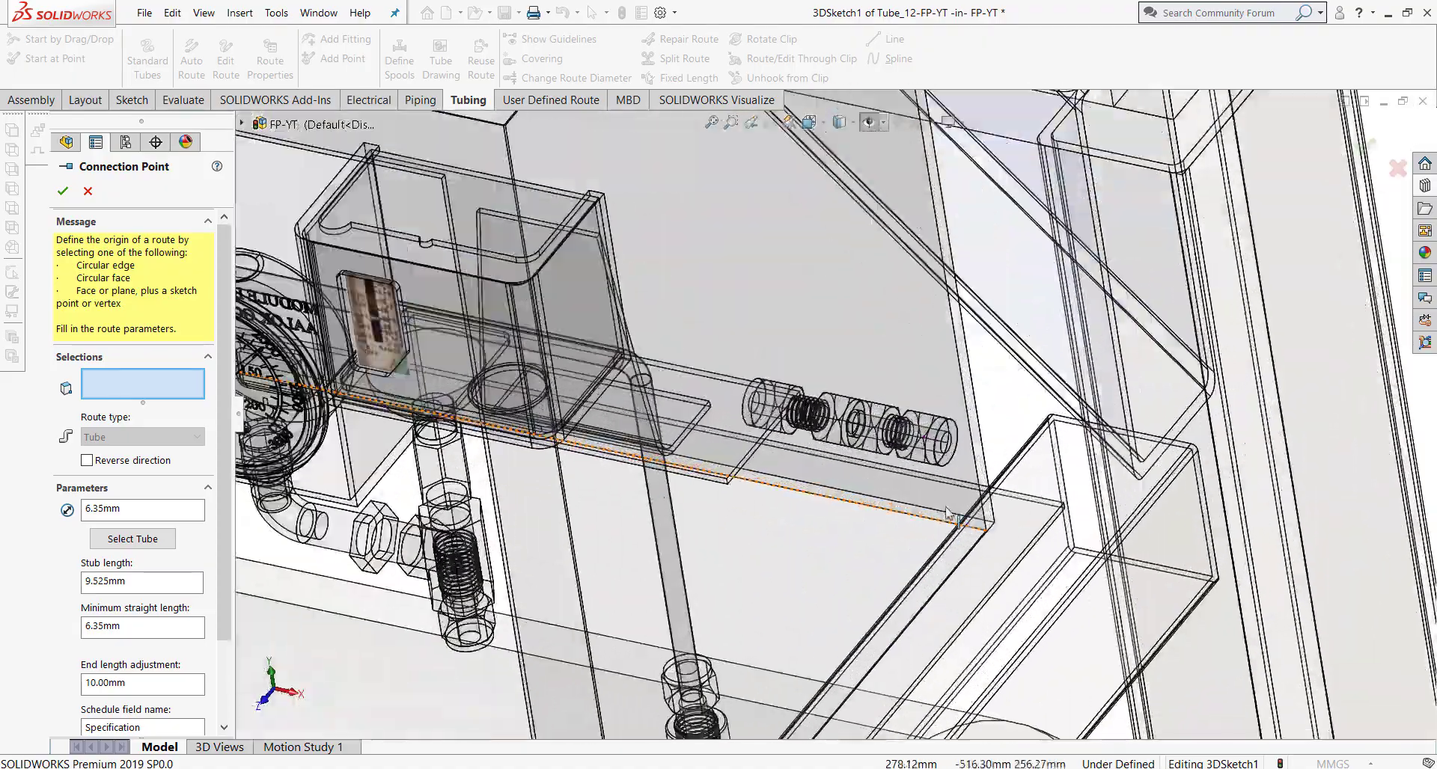
click(946, 449)
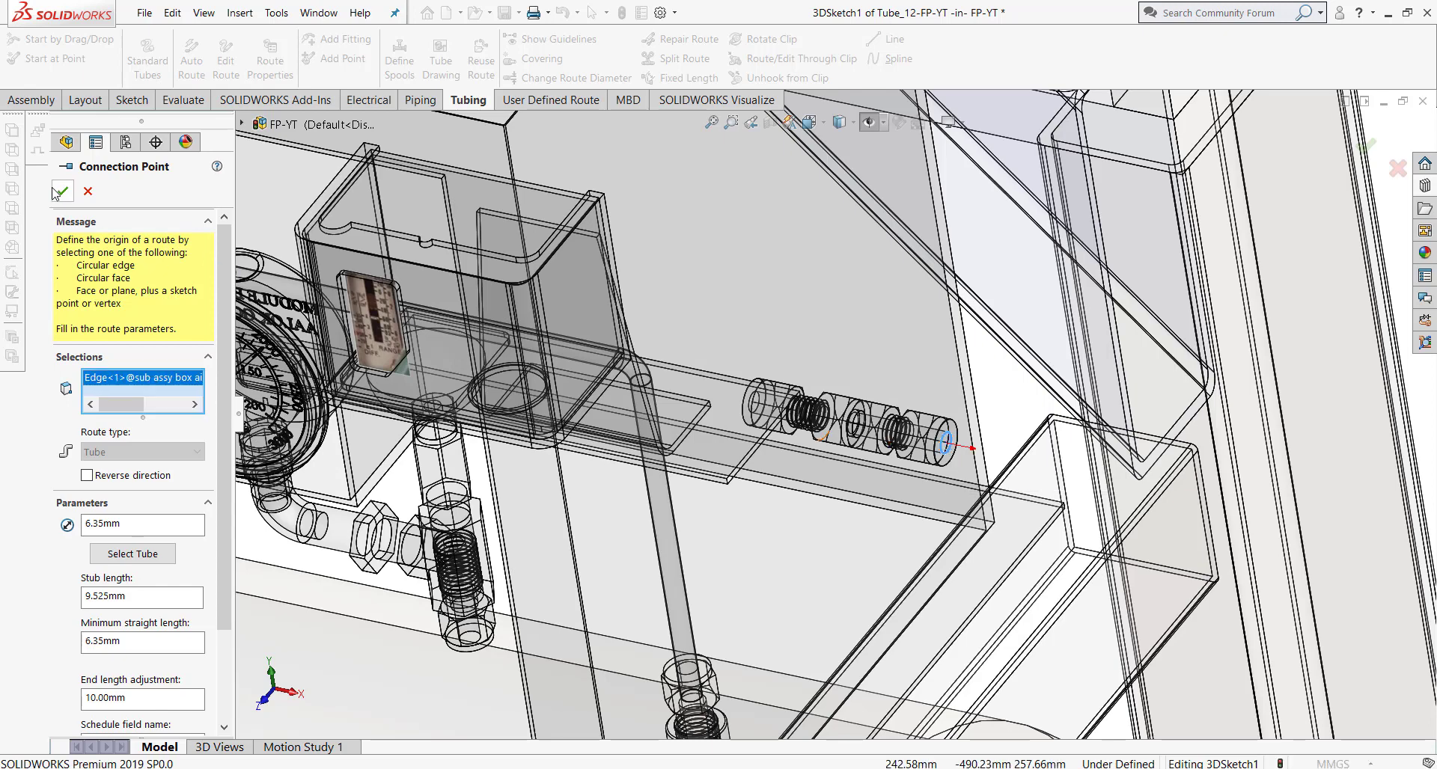
key(Return)
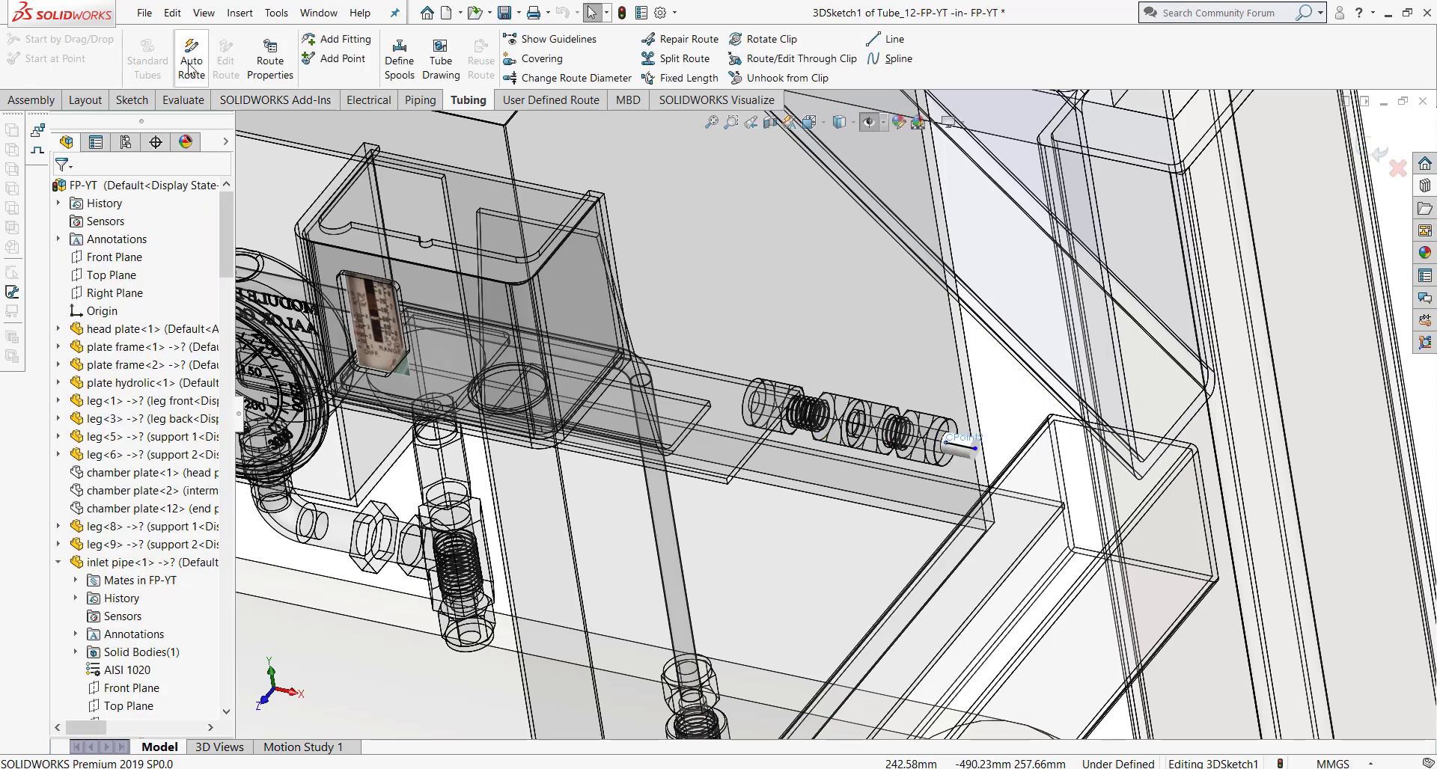
Step: Auto-route an orthogonal path from the stub end to the box fitting point
click(192, 60)
click(975, 449)
scroll(846, 419, up, 5)
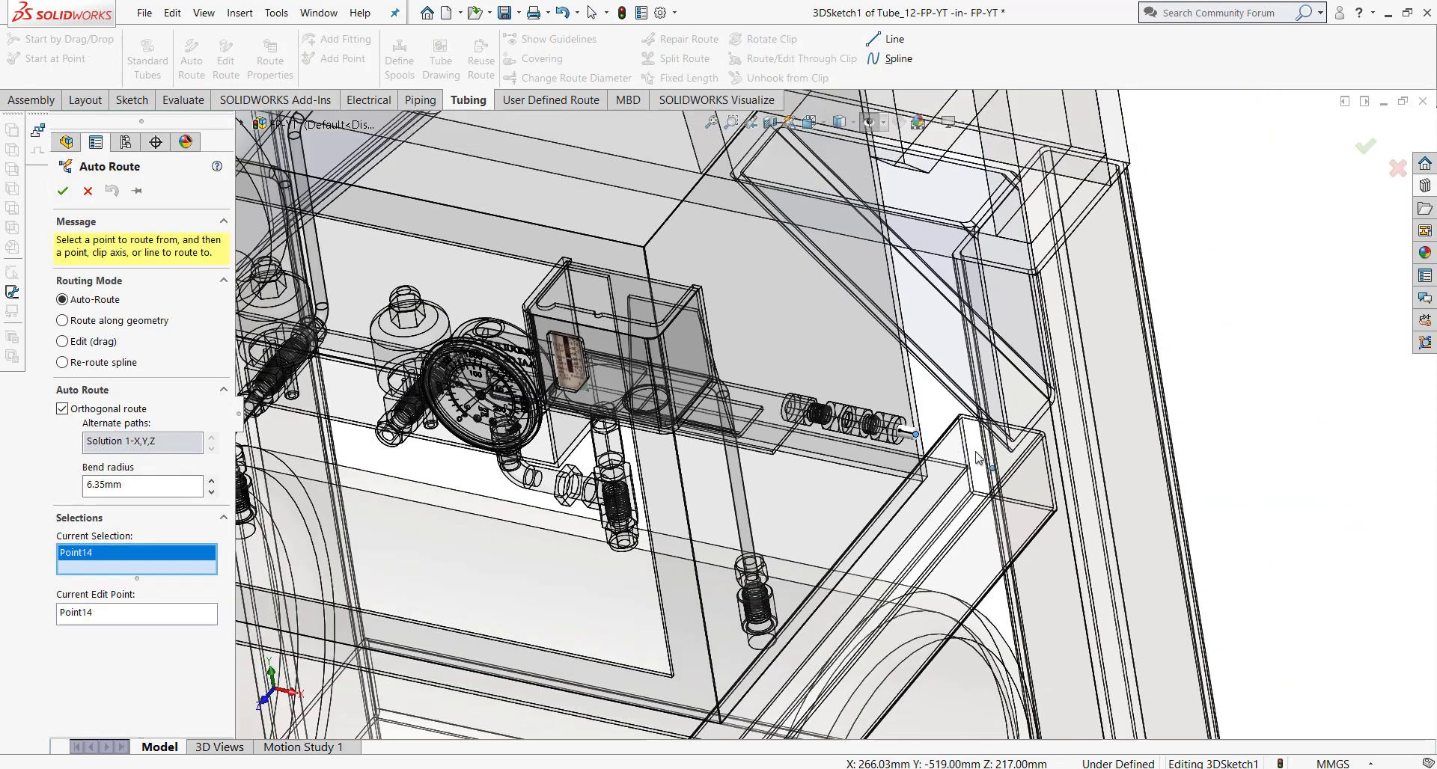
click(577, 177)
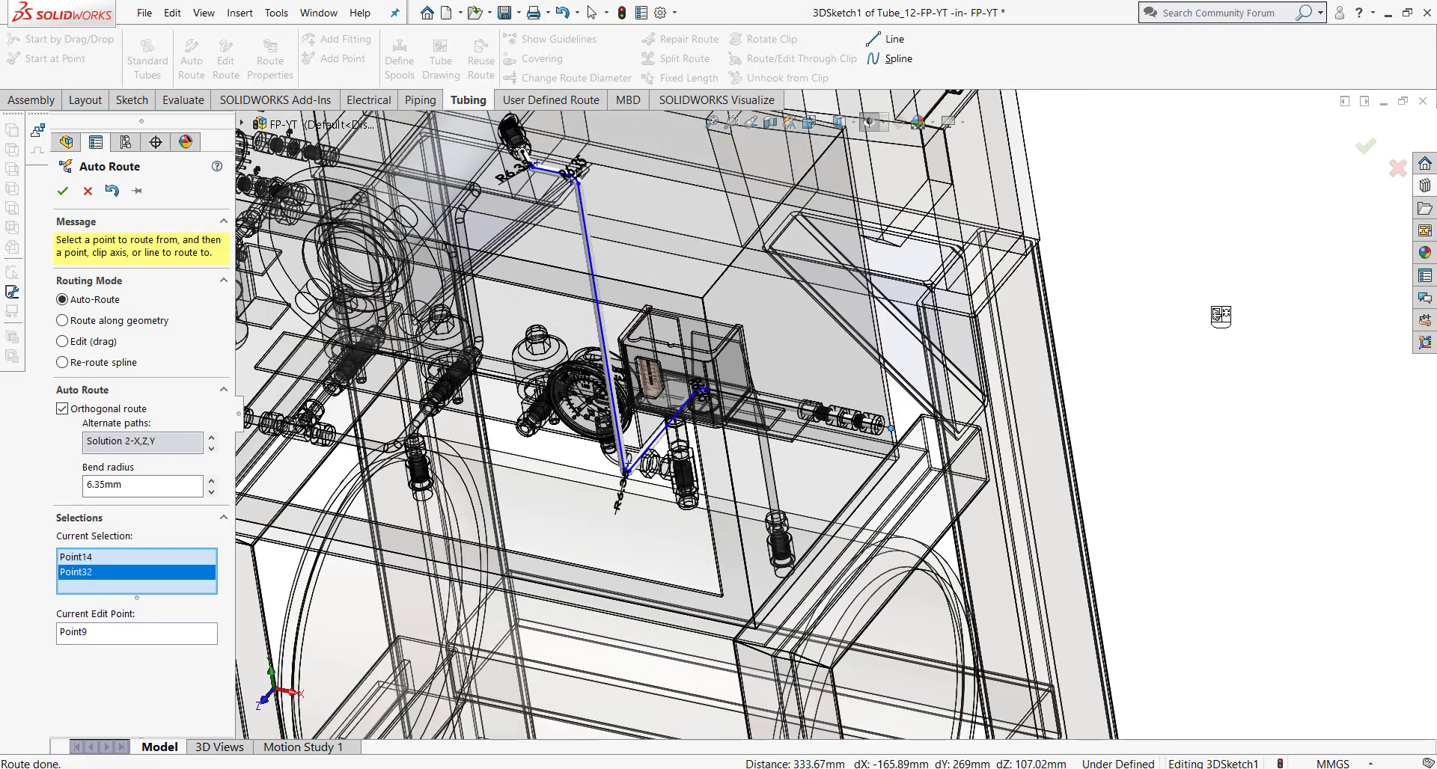
middle_drag(1153, 348, 1008, 315)
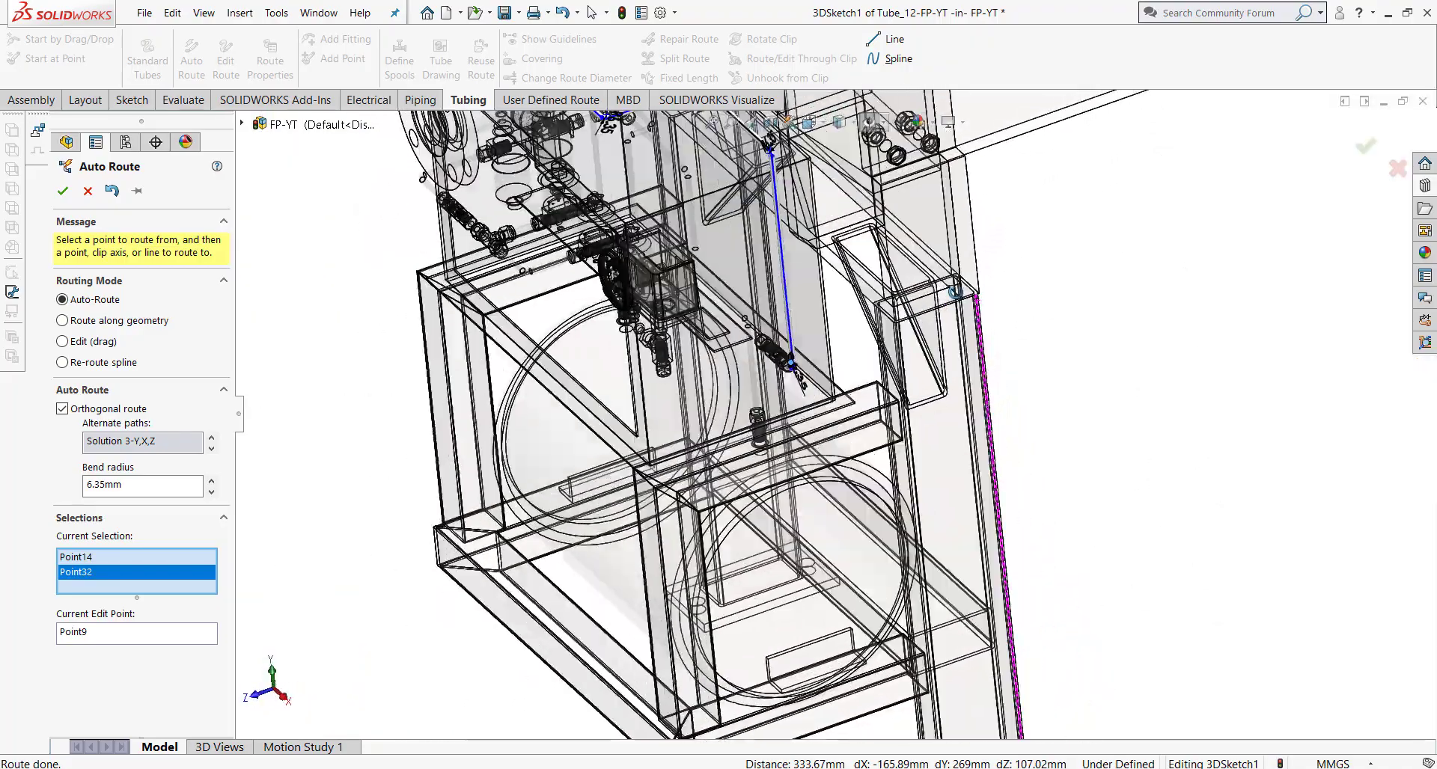
middle_drag(902, 299, 944, 278)
scroll(737, 191, down, 2)
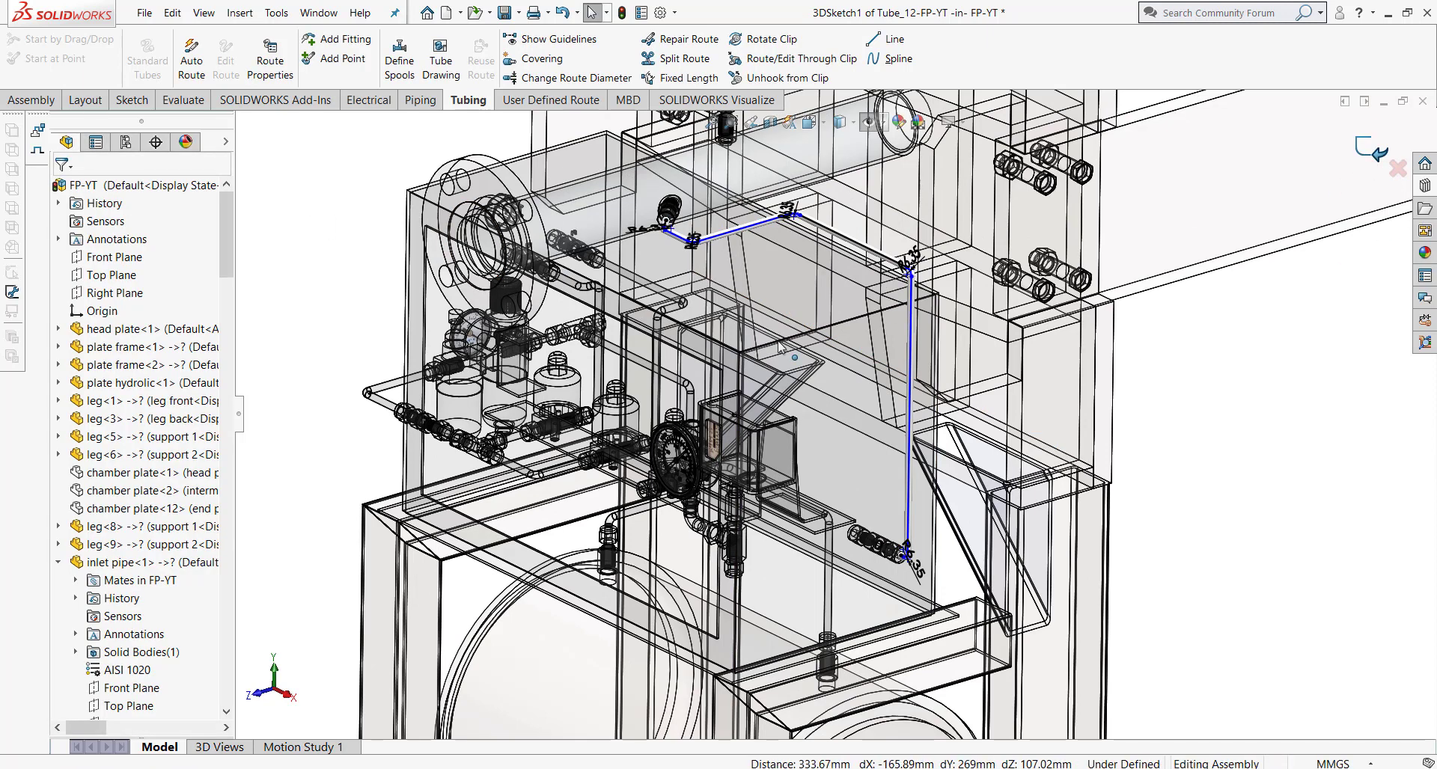
Step: Build Tube_12, inspect it on the shaded model, and pick the inlet pipe fitting for a new route
click(1376, 153)
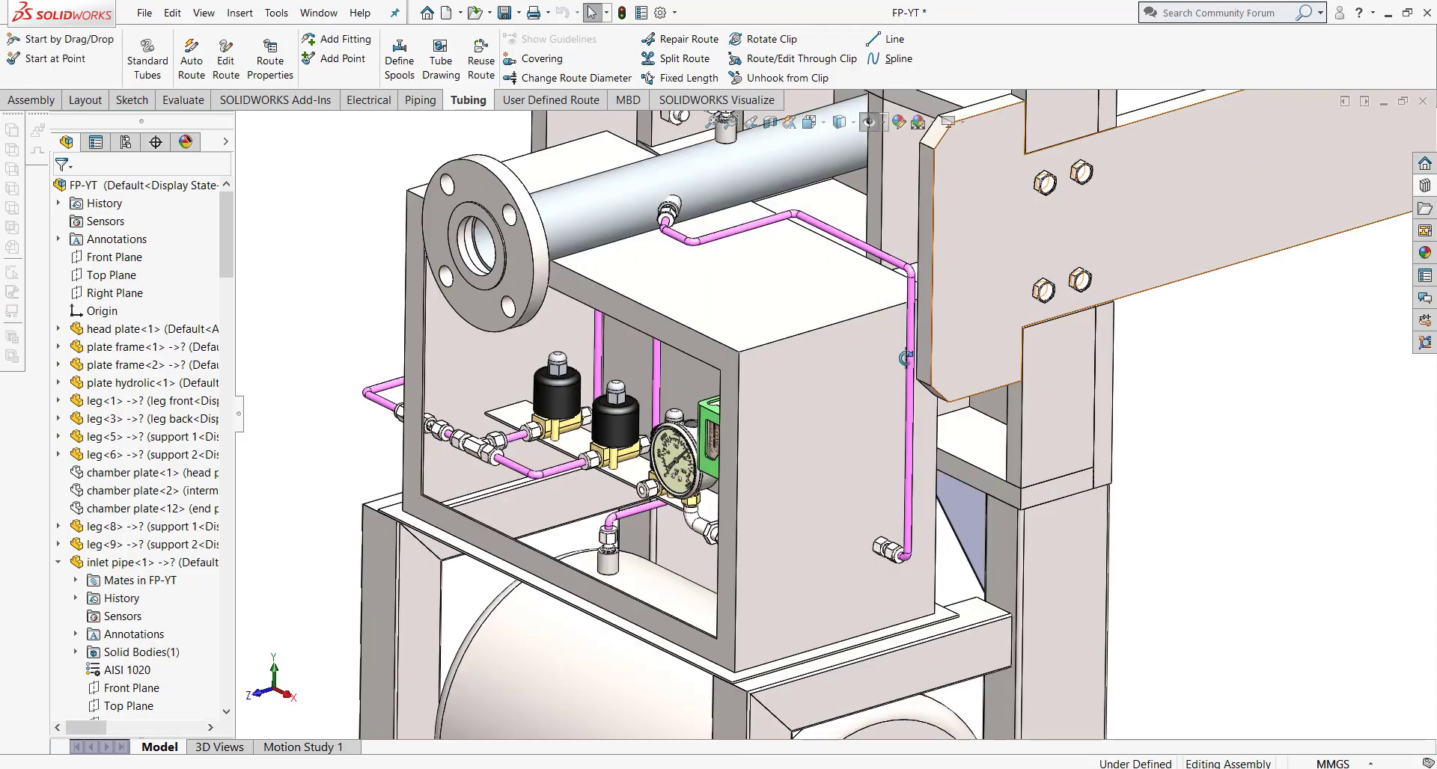
mouse_move(1126, 318)
middle_down()
mouse_move(944, 334)
mouse_move(1029, 407)
middle_up()
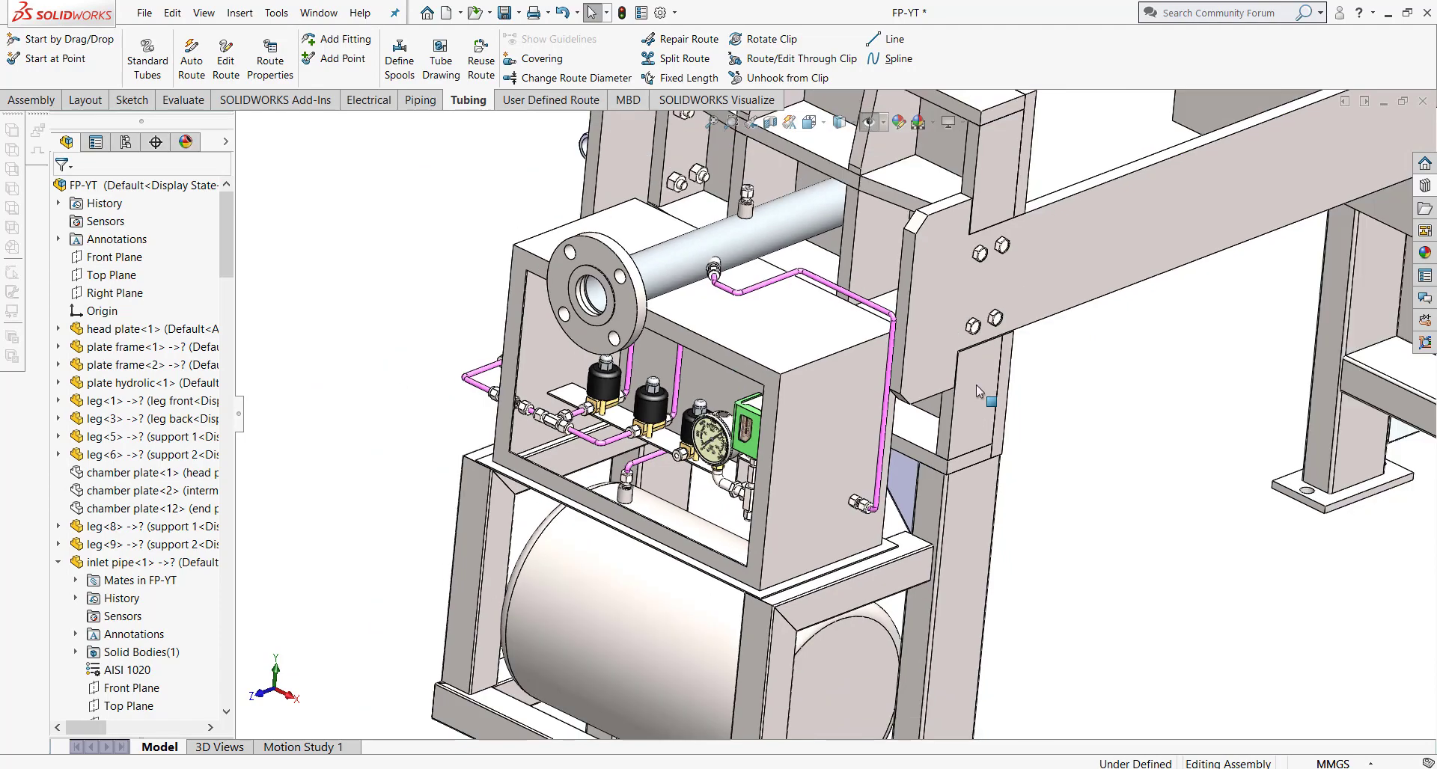
scroll(1030, 407, down, 3)
scroll(823, 337, up, 3)
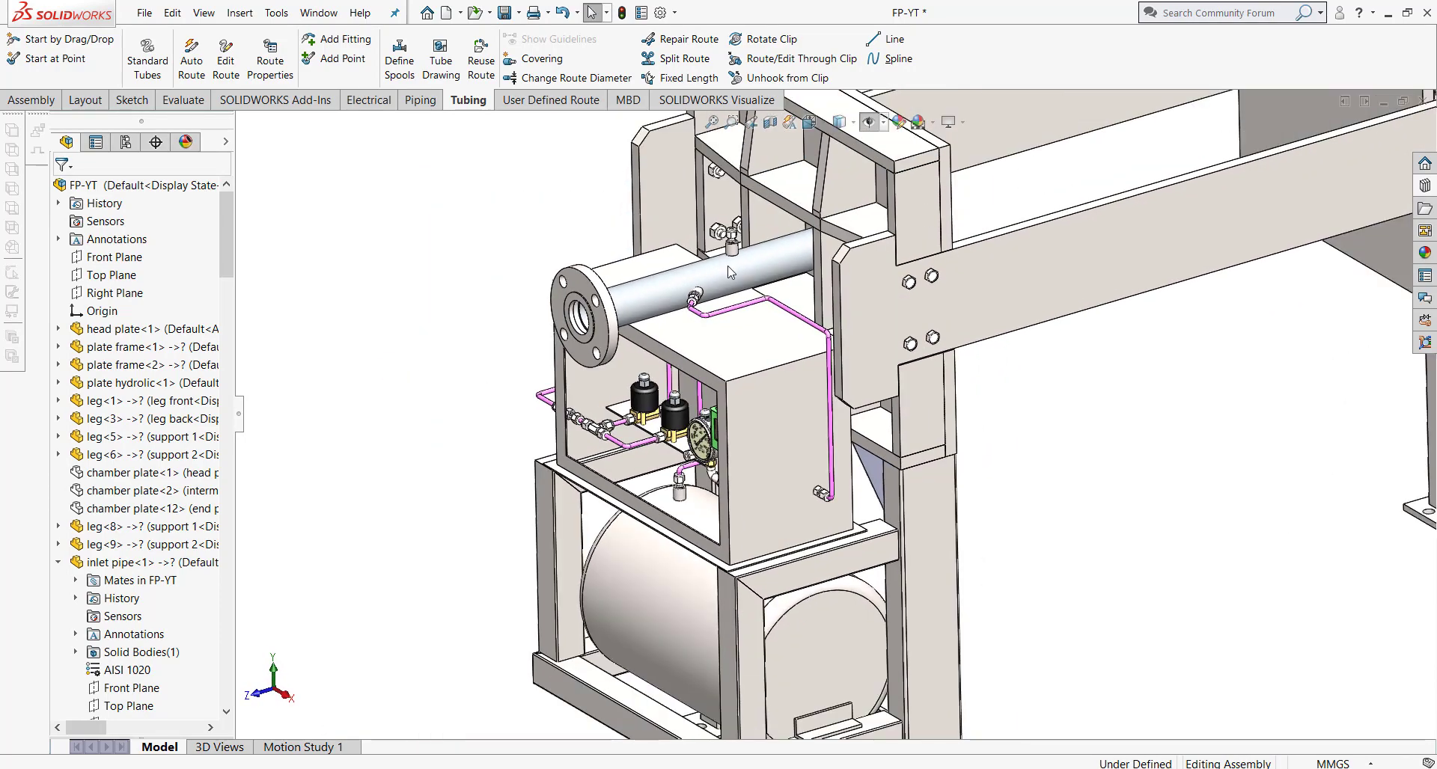
scroll(726, 265, down, 3)
scroll(725, 265, down, 3)
scroll(752, 275, up, 3)
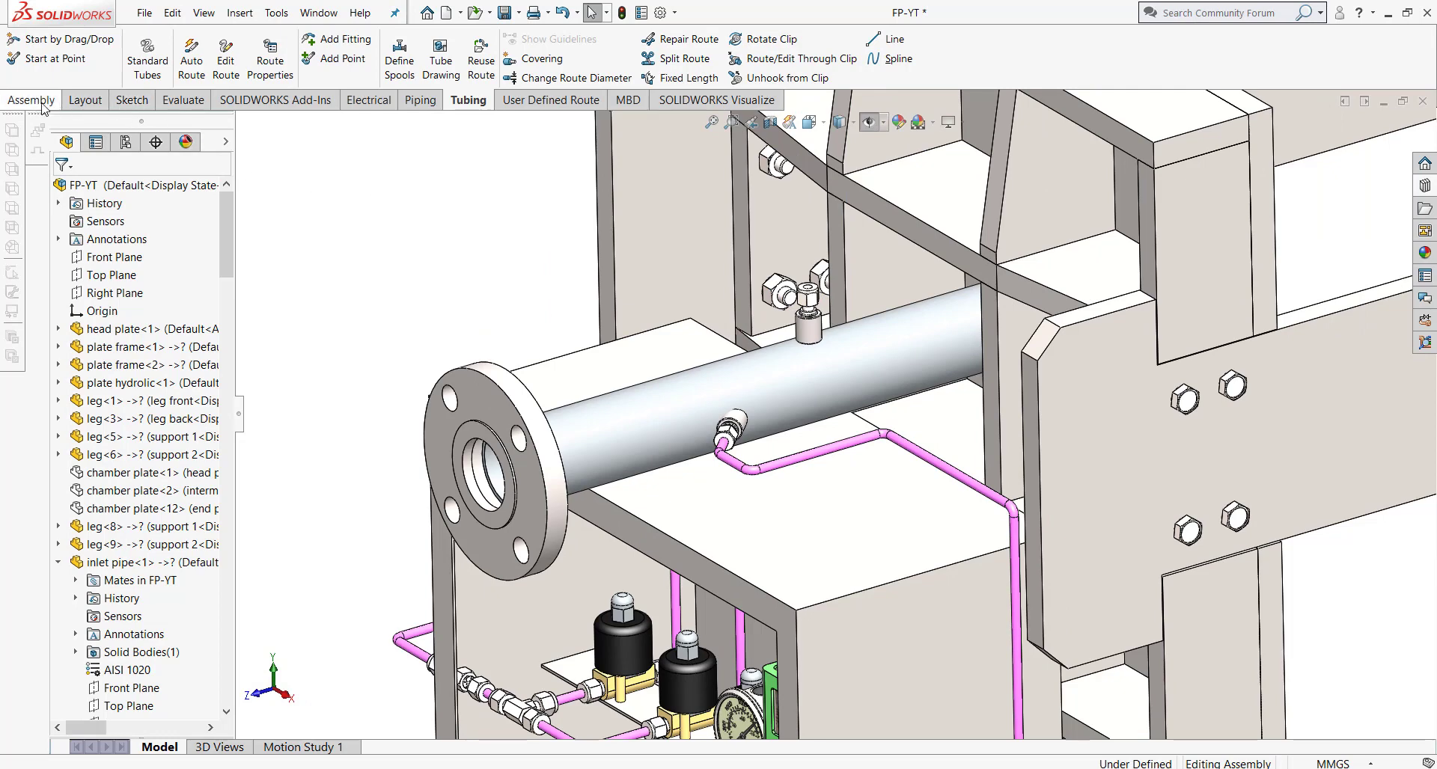
scroll(695, 540, up, 3)
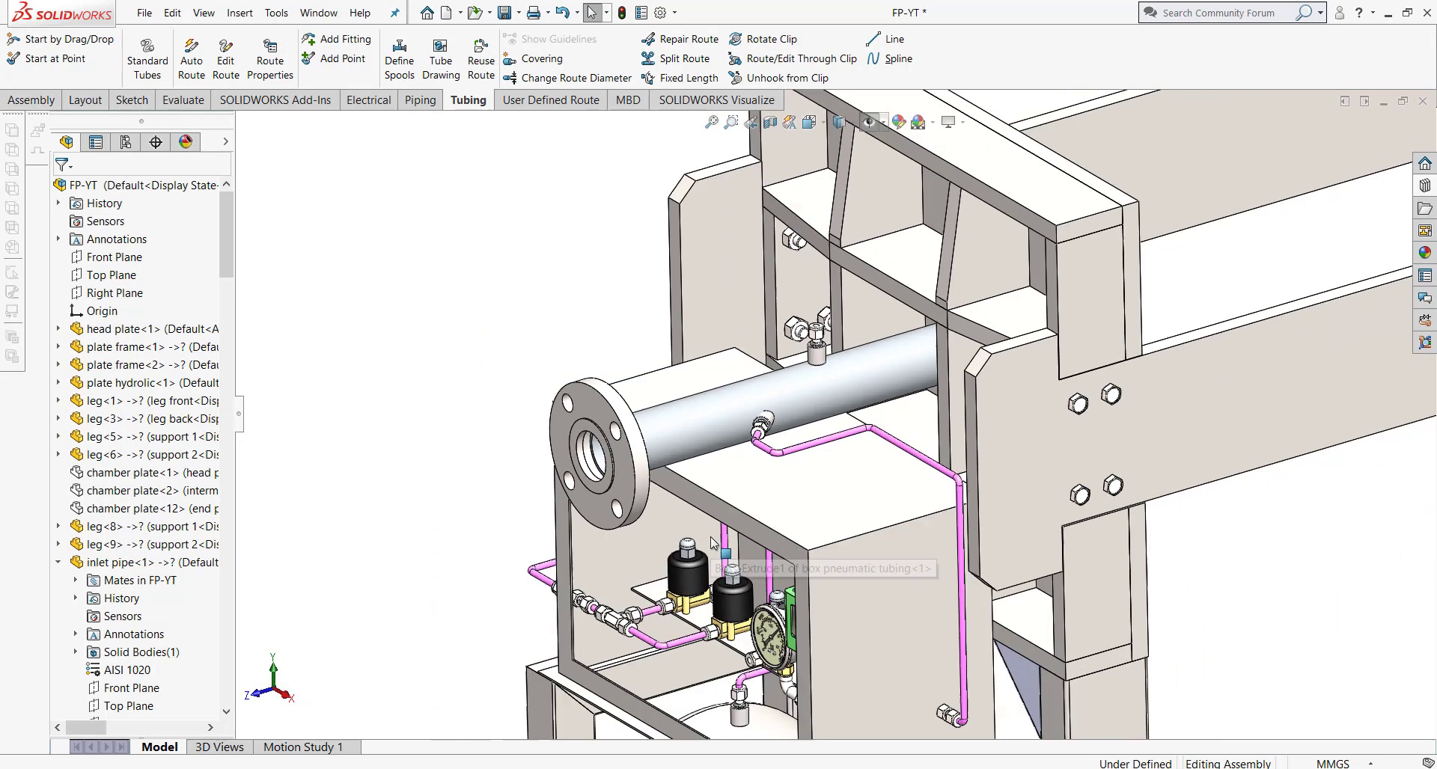
middle_drag(696, 543, 860, 603)
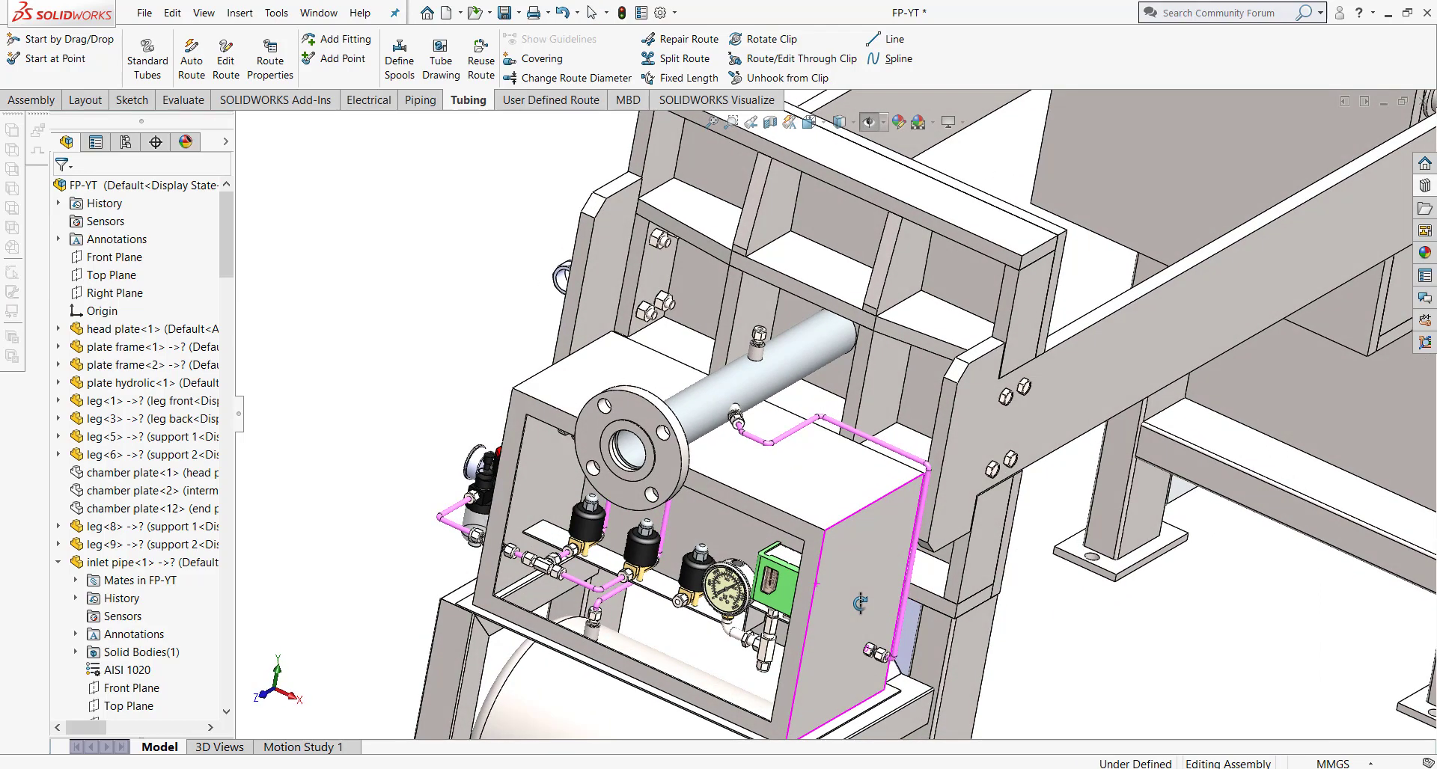
click(764, 365)
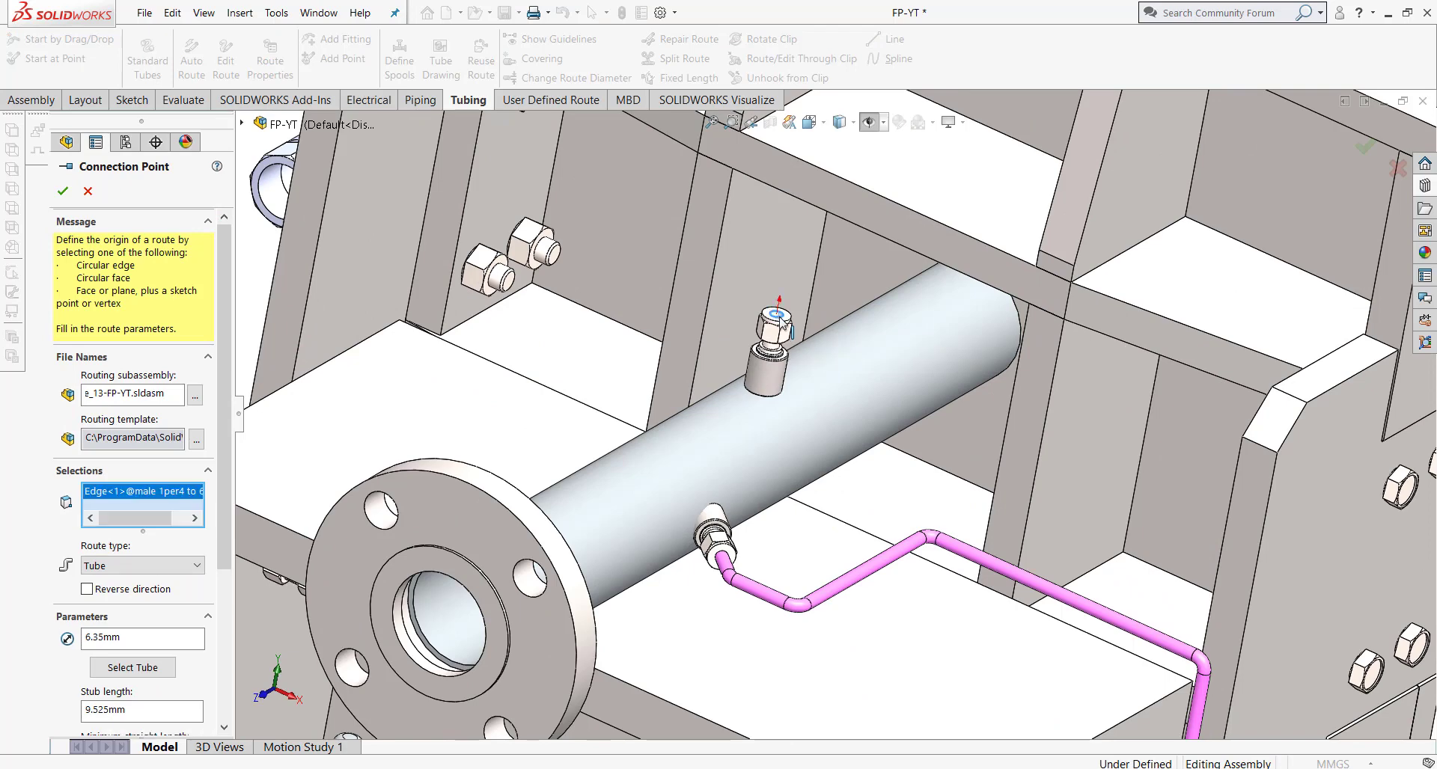
Step: Start Tube_13 at the upper pipe fitting with default properties and sketch a ~55.31 line from the stub
click(63, 191)
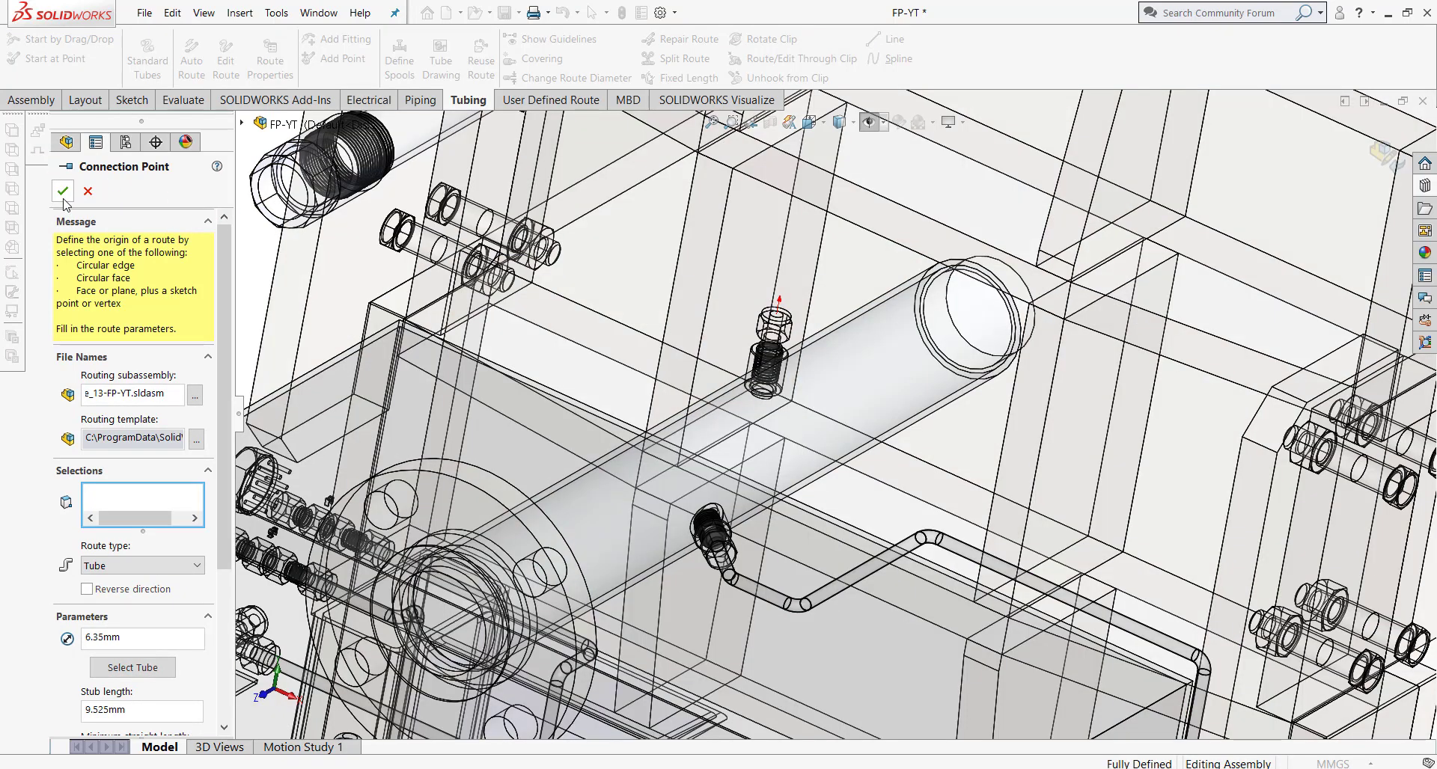
click(63, 144)
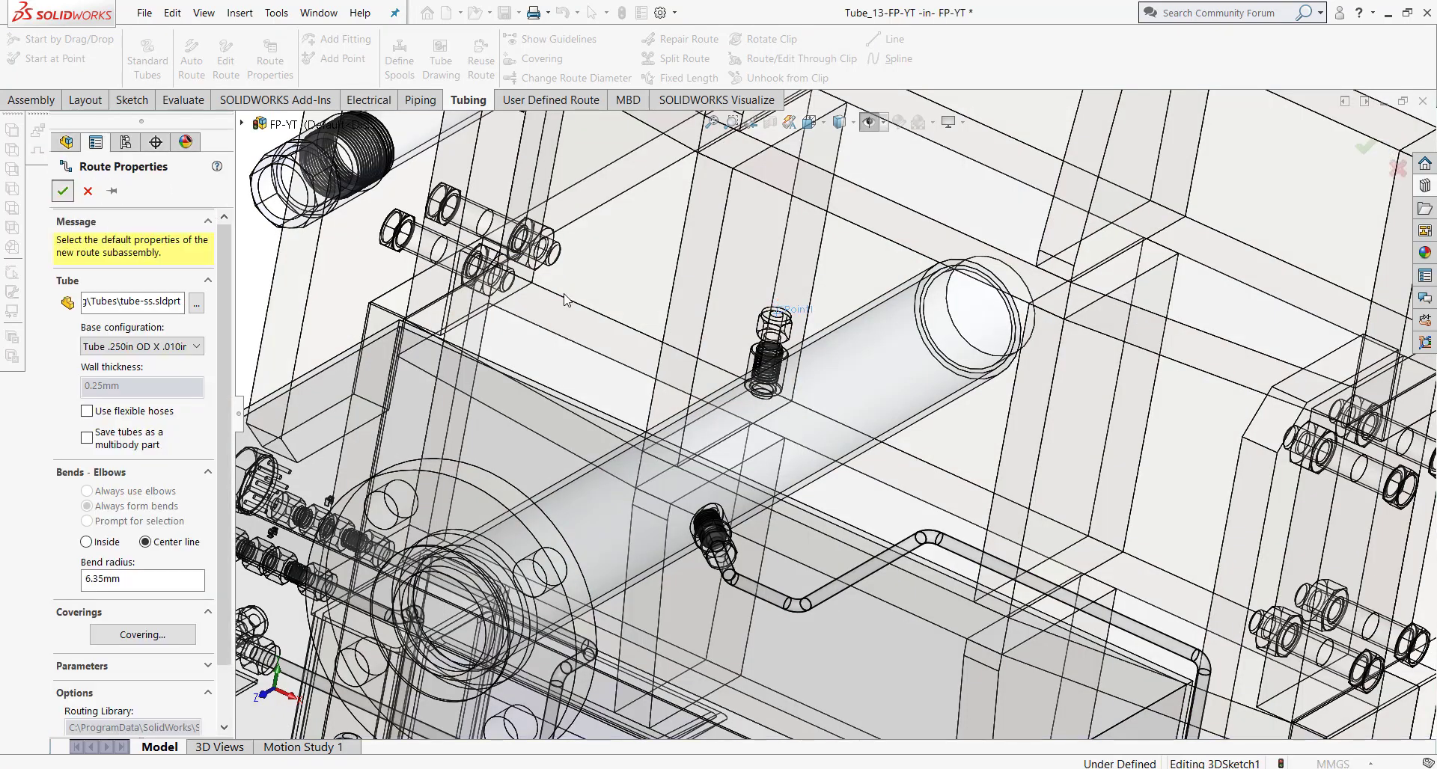
click(893, 39)
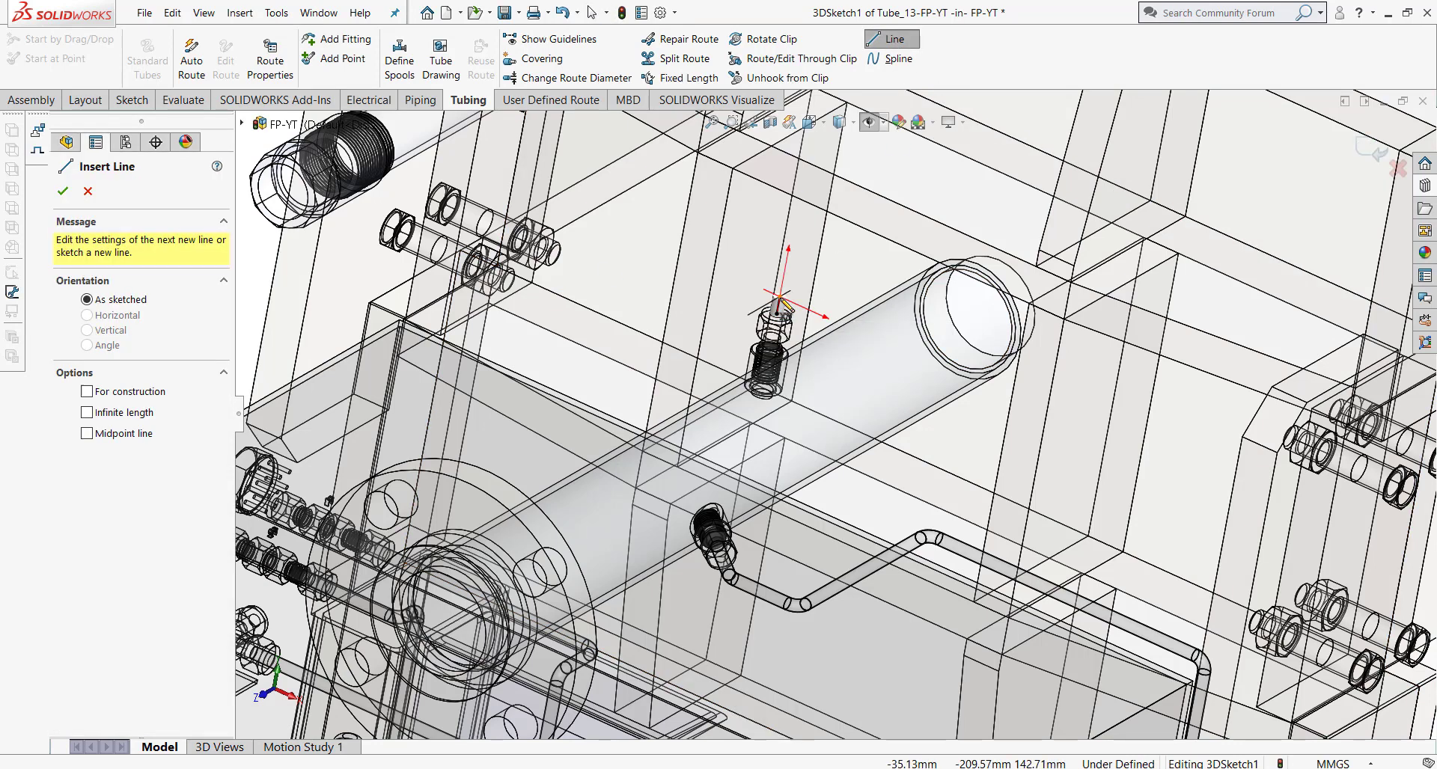
click(781, 300)
click(852, 258)
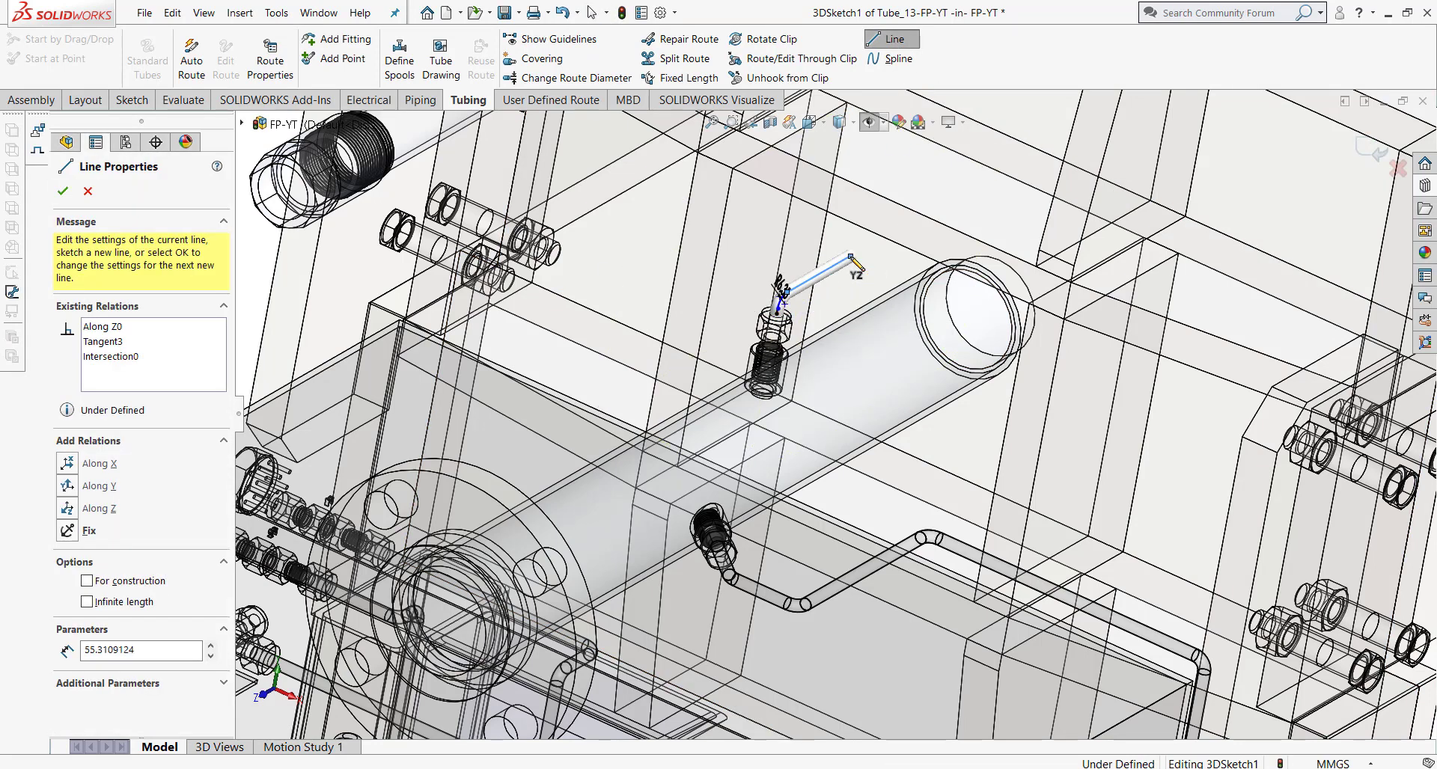
right_click(851, 258)
click(887, 274)
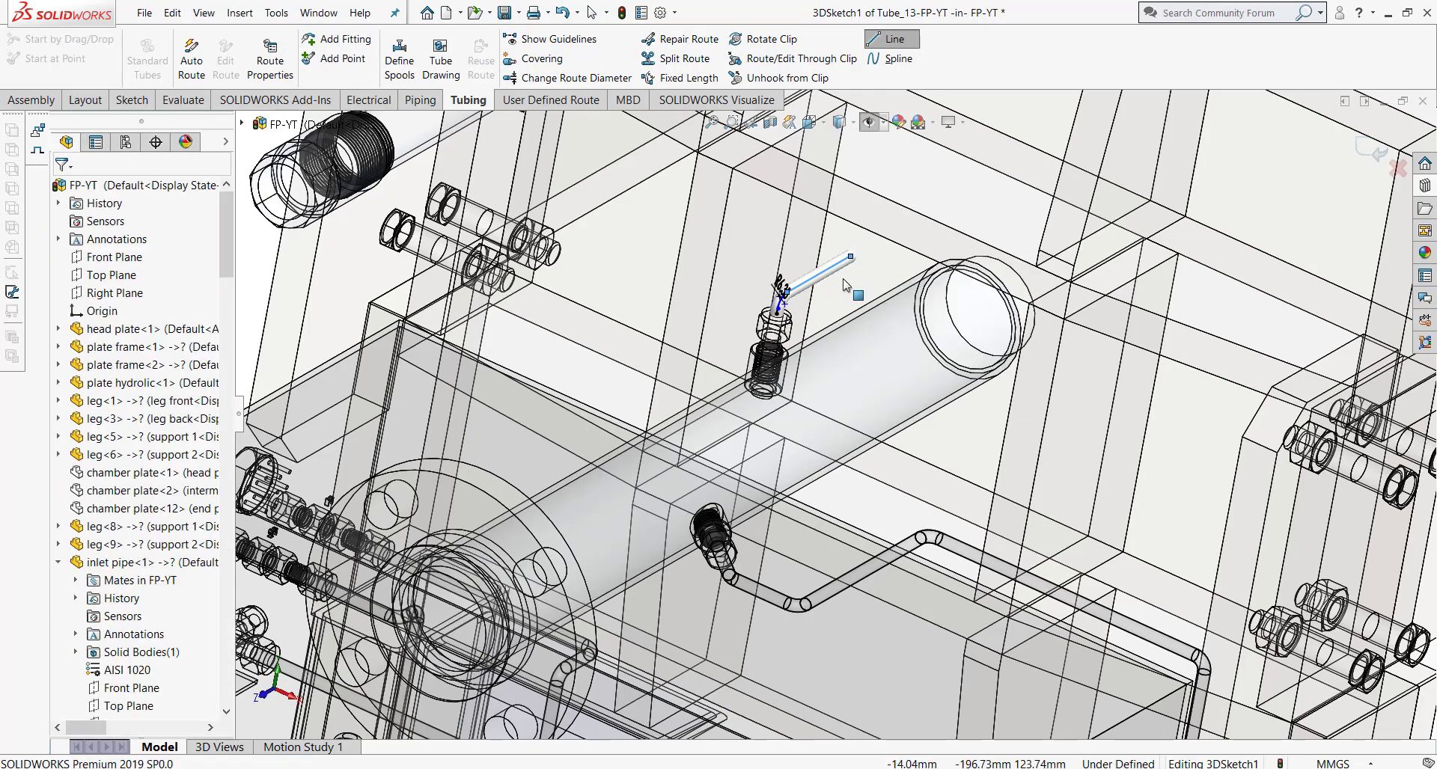
Step: Add a second connection point on the lower fitting near the pressure gauge
scroll(848, 286, up, 5)
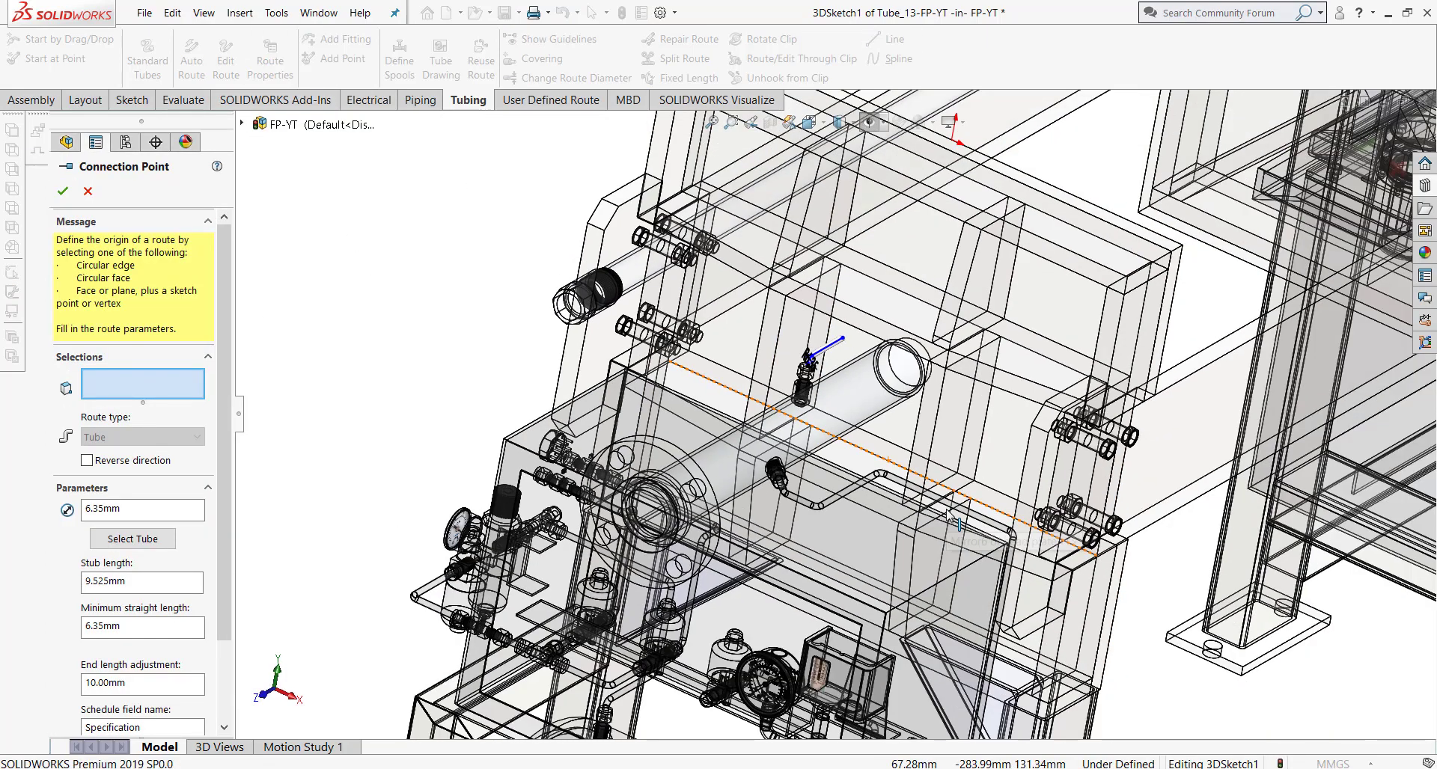
scroll(810, 690, down, 3)
scroll(840, 534, down, 3)
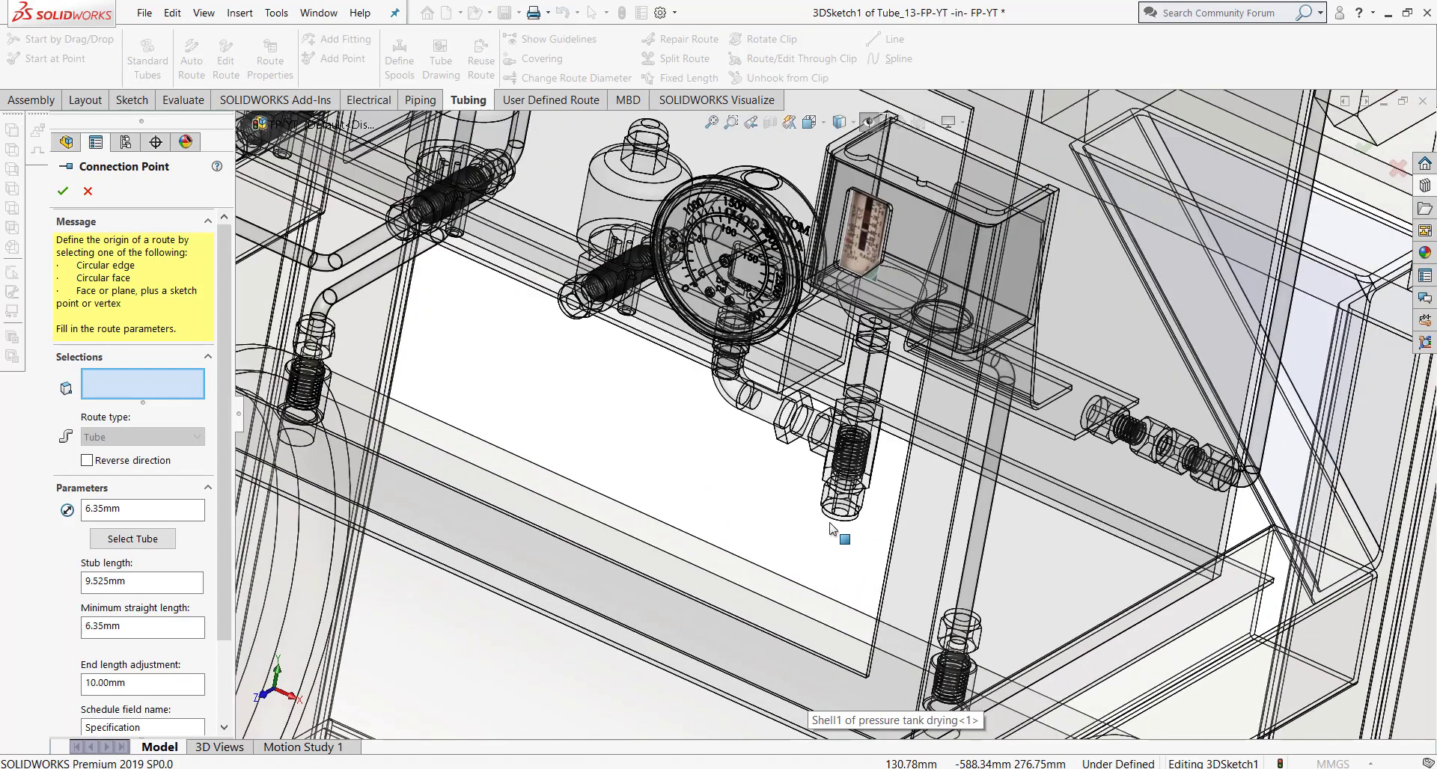
scroll(840, 479, down, 3)
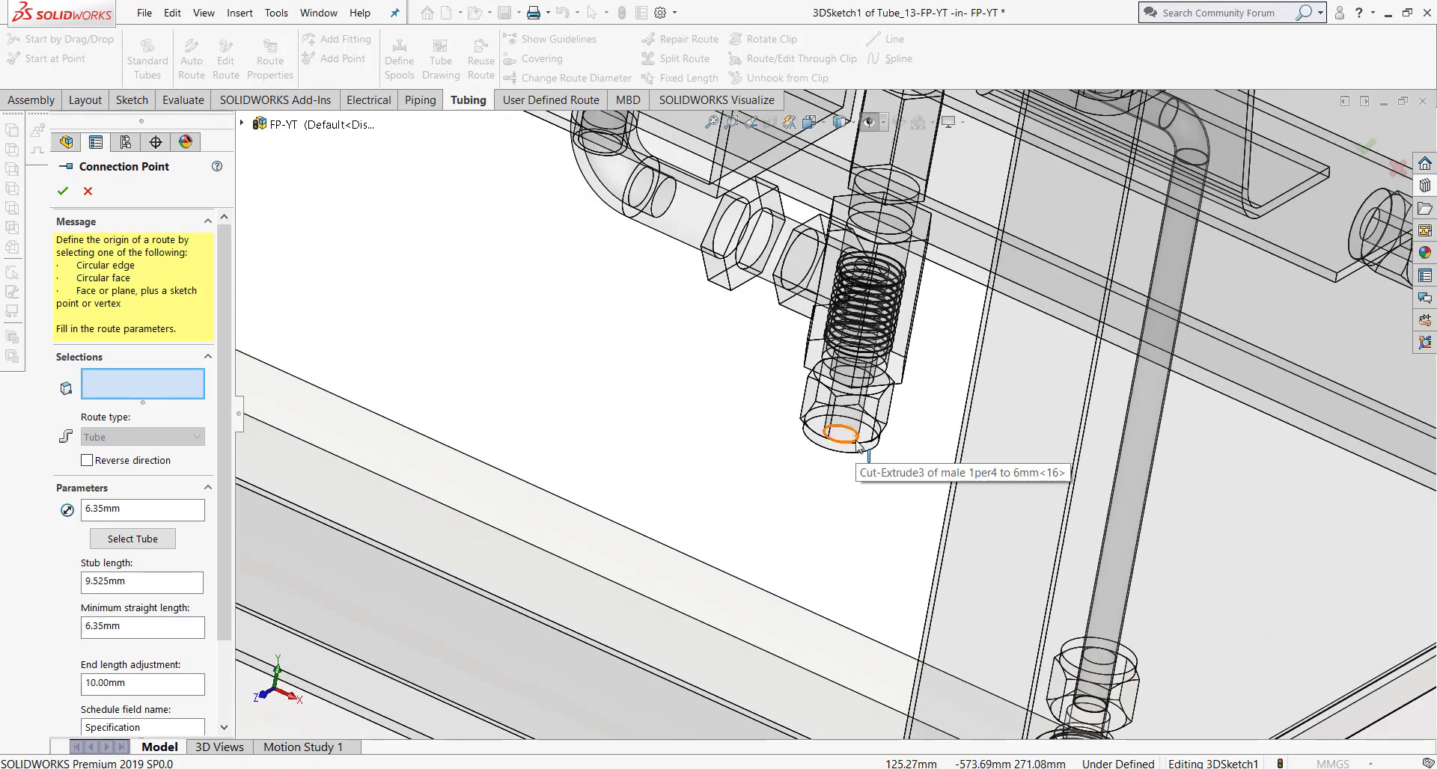
click(857, 442)
key(Return)
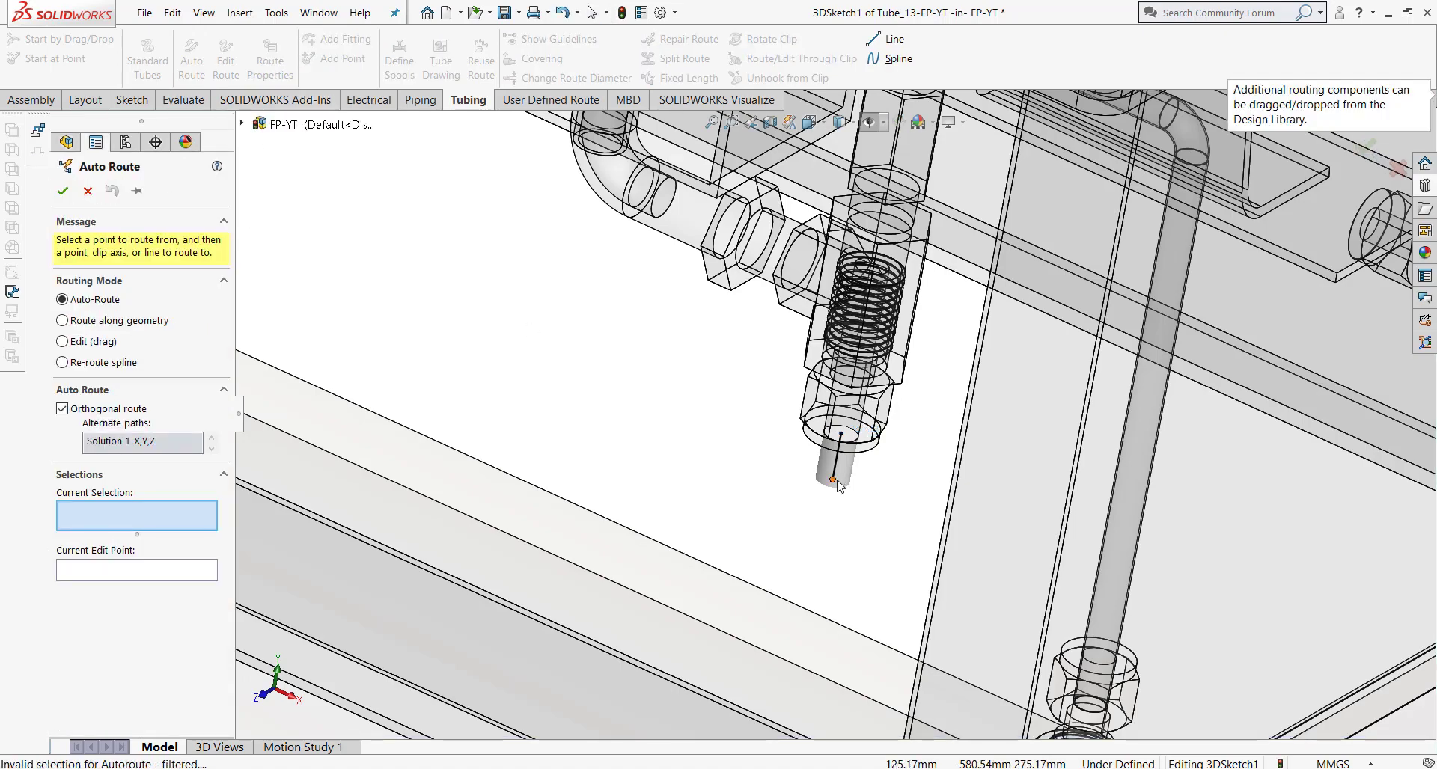
Step: Auto-route an orthogonal path between the two ends and build Tube_13
scroll(841, 490, up, 2)
scroll(840, 487, up, 2)
scroll(840, 488, up, 3)
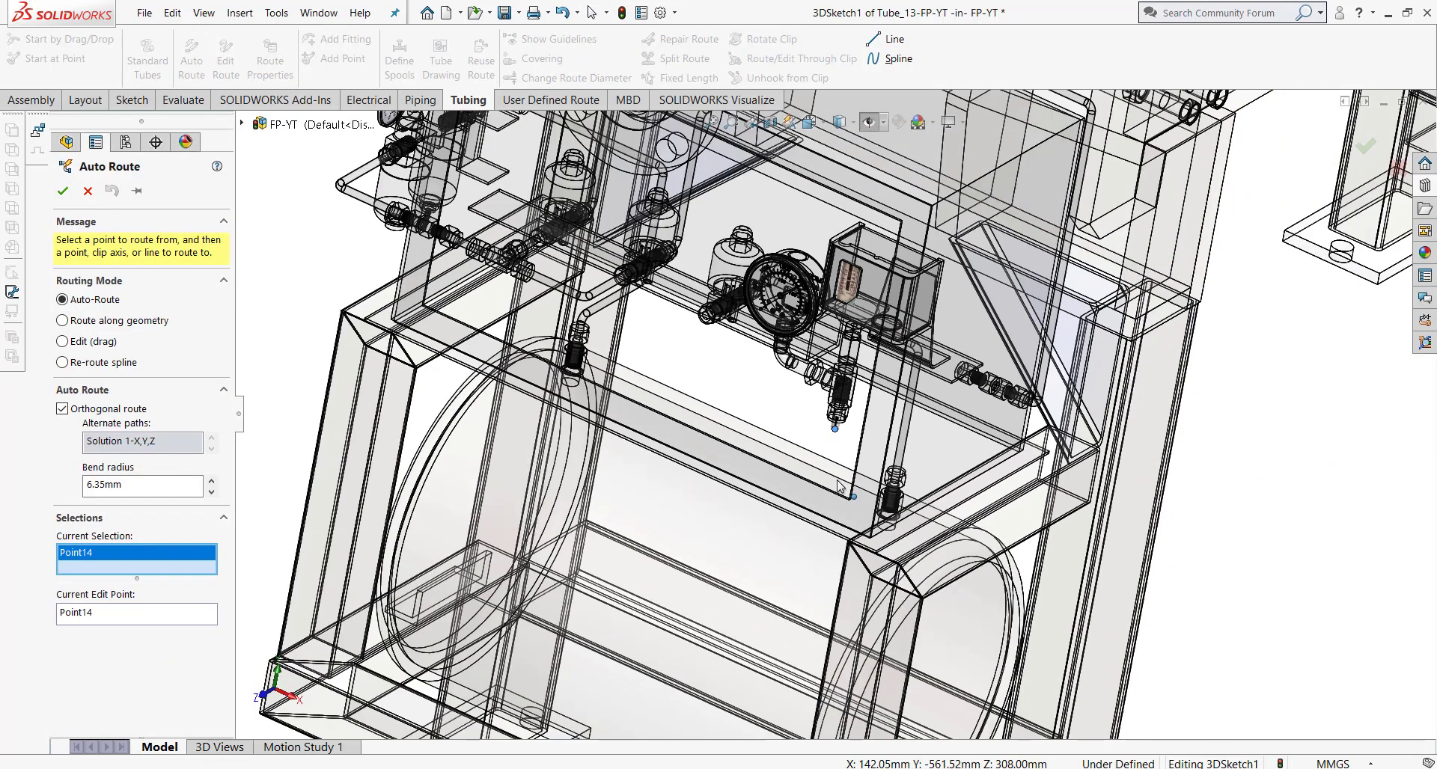
scroll(840, 488, up, 3)
scroll(853, 314, up, 2)
scroll(870, 148, down, 3)
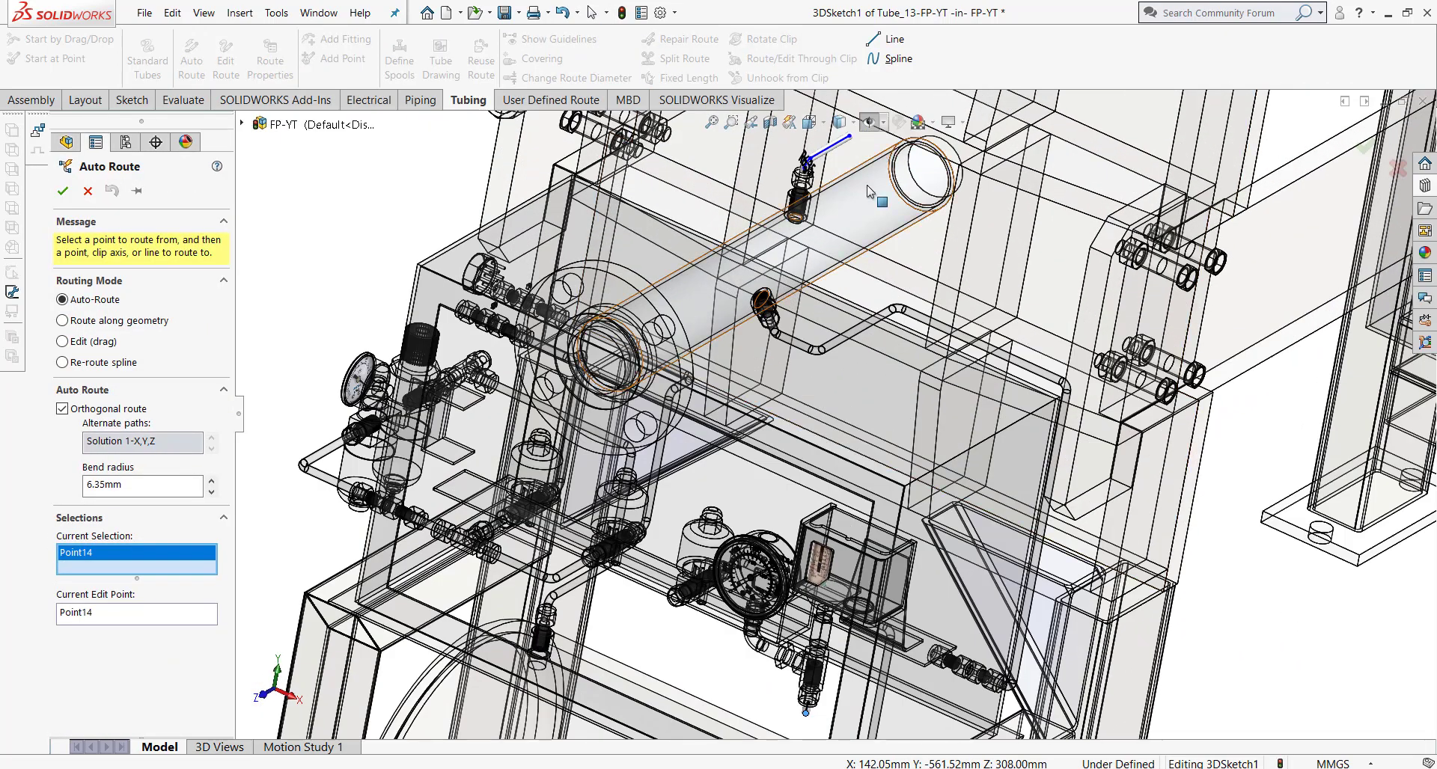
scroll(870, 149, down, 1)
click(843, 137)
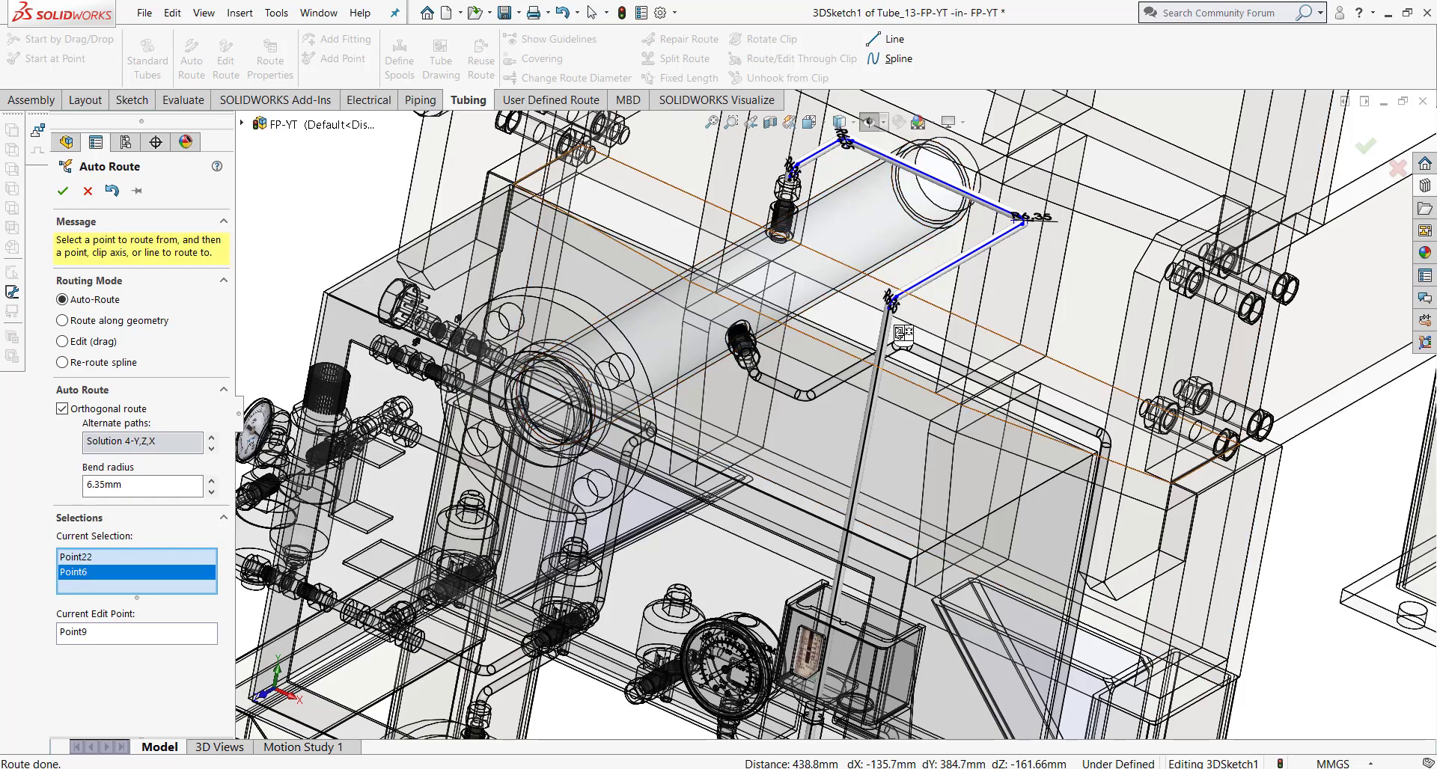
mouse_move(885, 260)
middle_down()
mouse_move(837, 417)
mouse_move(856, 421)
middle_up()
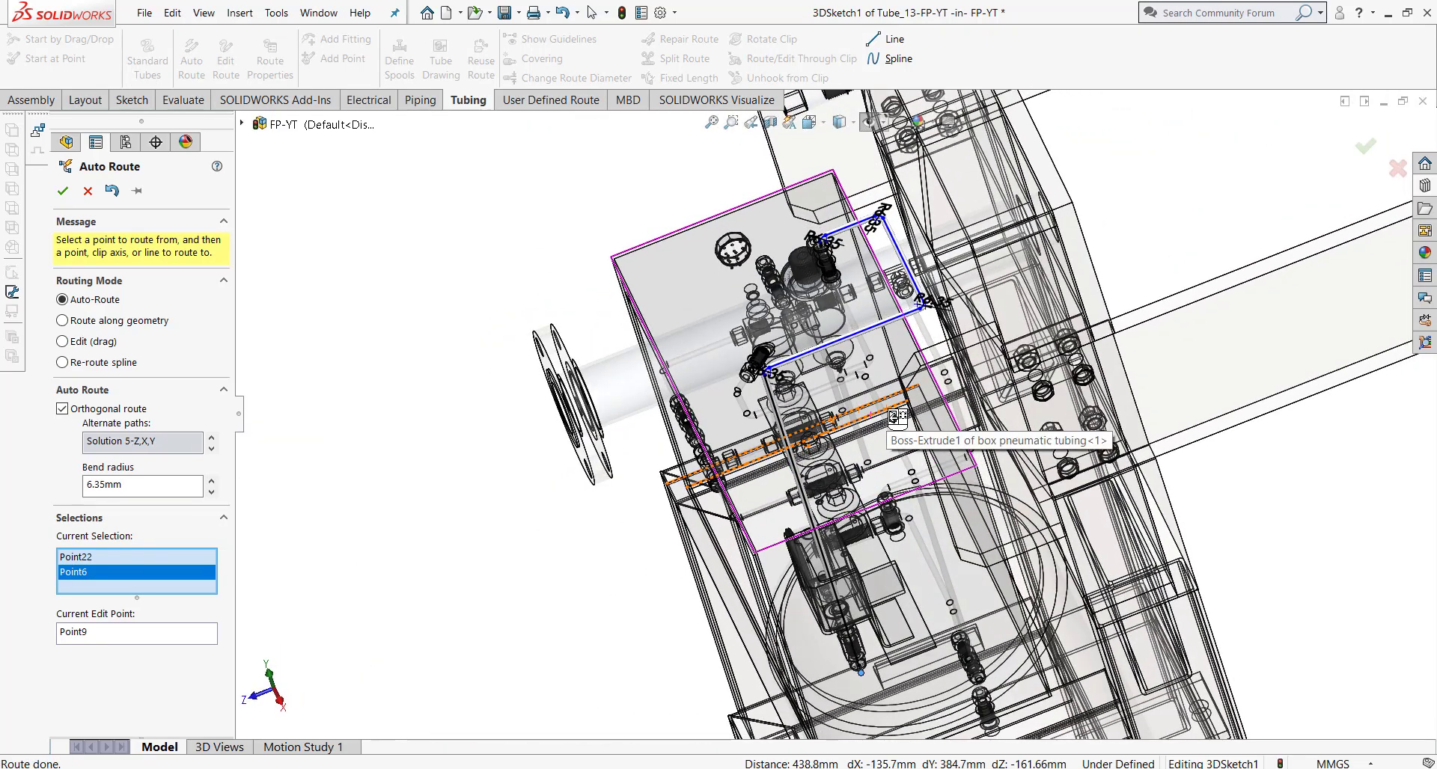
mouse_move(897, 416)
middle_down()
mouse_move(947, 362)
mouse_move(955, 381)
mouse_move(227, 228)
middle_up()
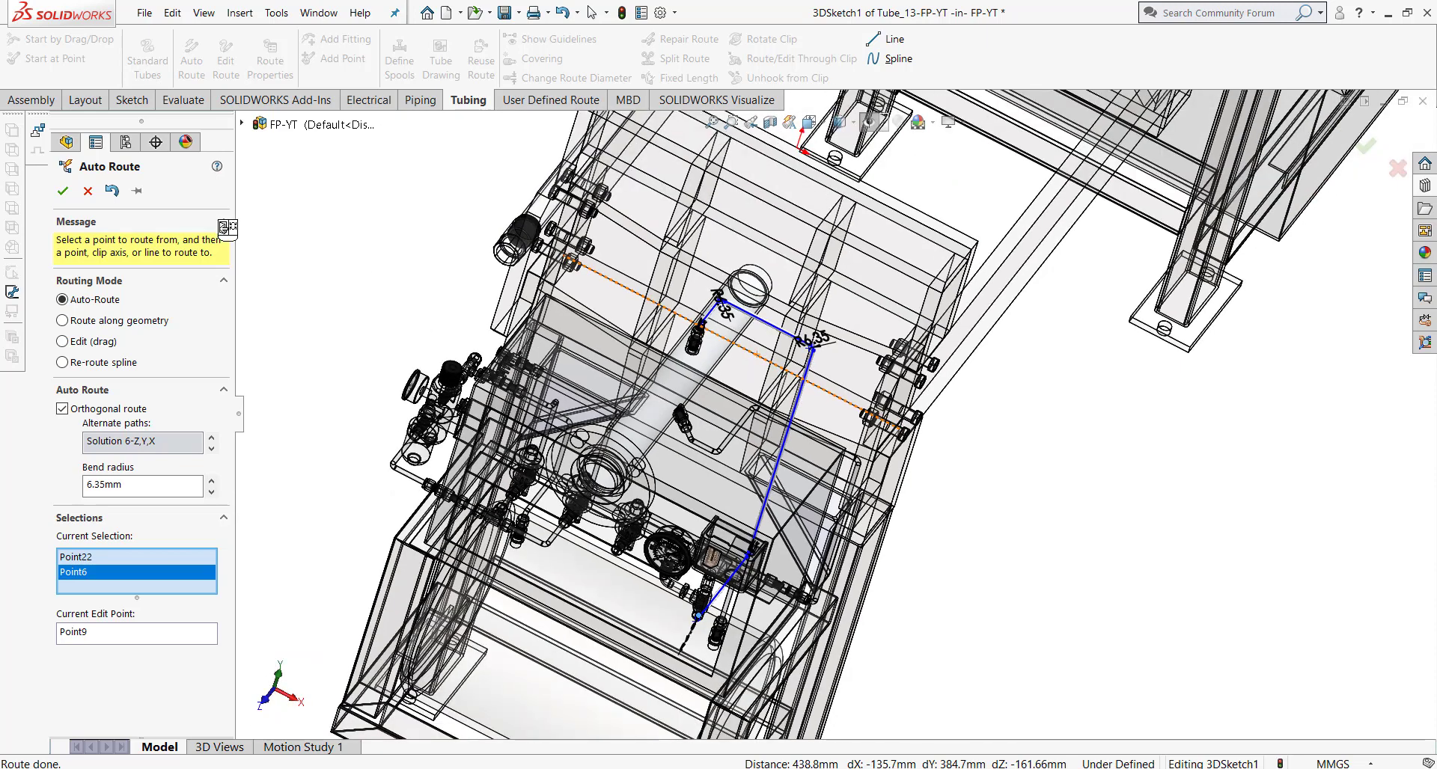
click(63, 192)
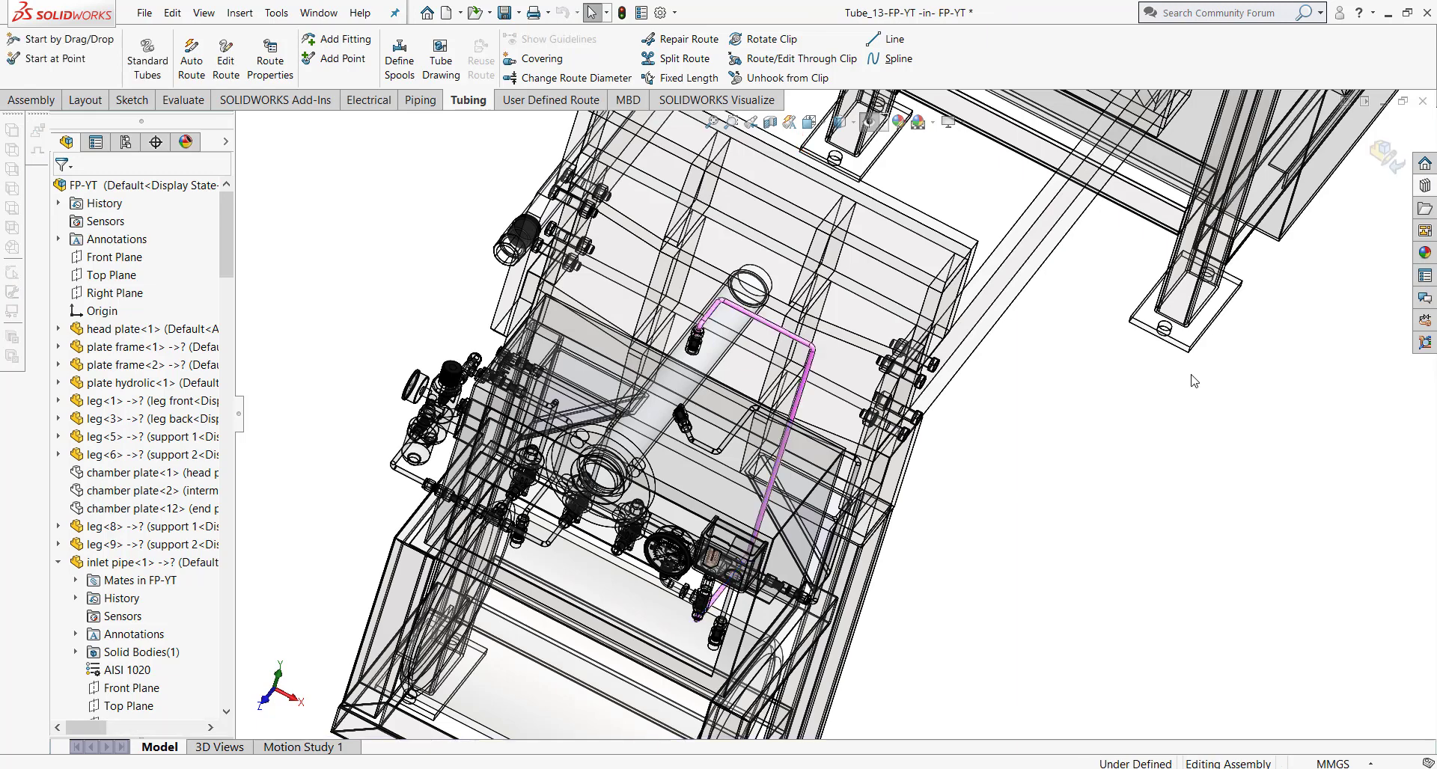
Step: Select Tube_13, the box plate and its end fitting, and isolate them
middle_drag(1012, 358, 802, 618)
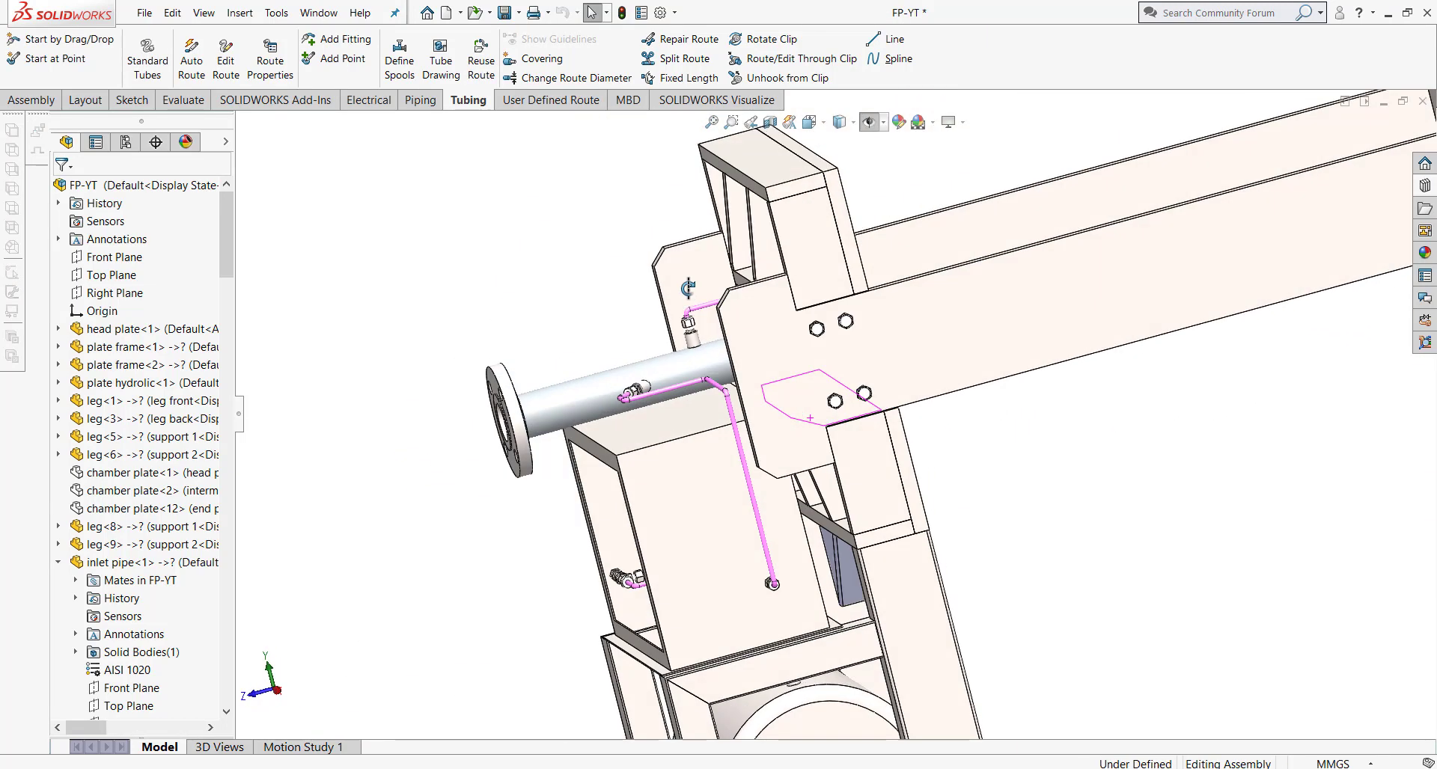
scroll(802, 619, down, 5)
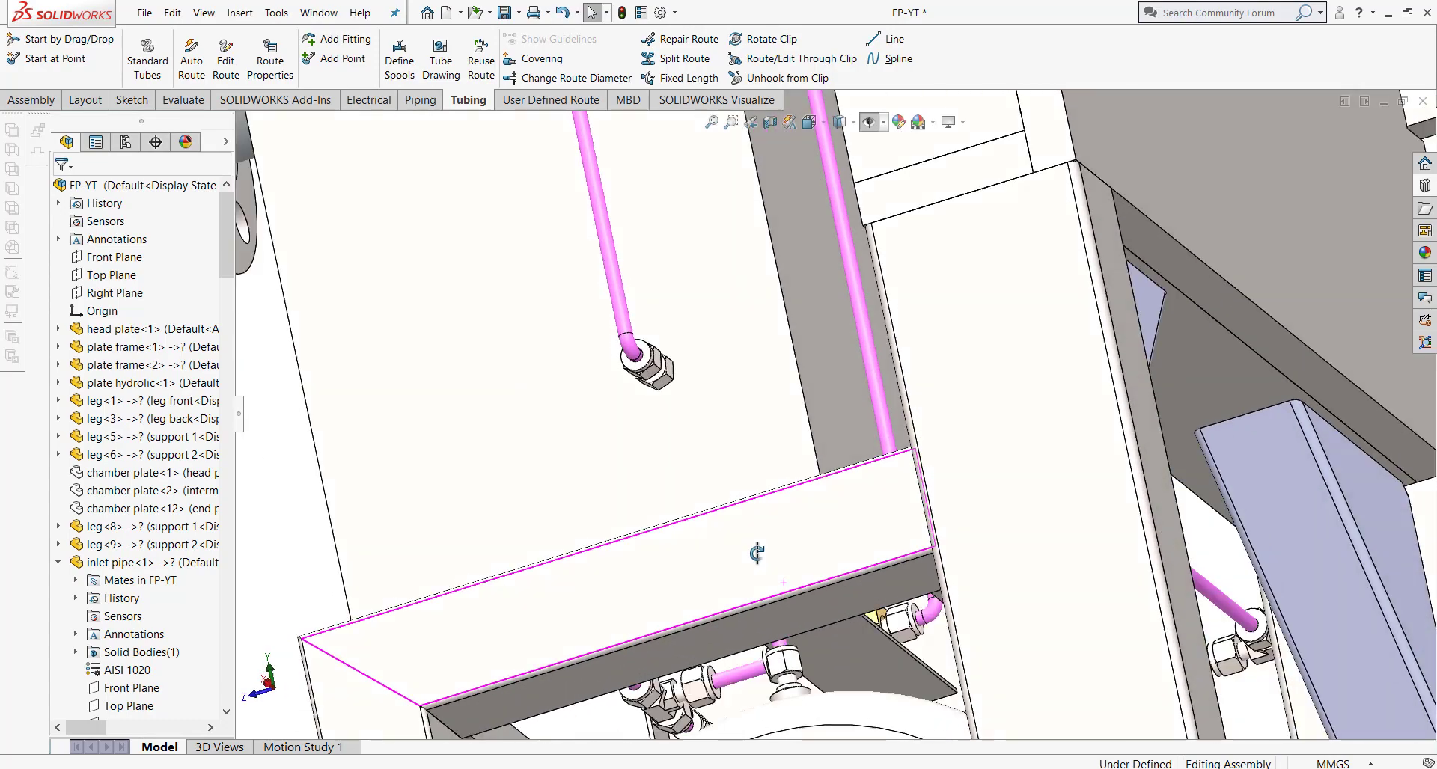
mouse_move(828, 530)
middle_down()
mouse_move(933, 500)
mouse_move(892, 507)
middle_up()
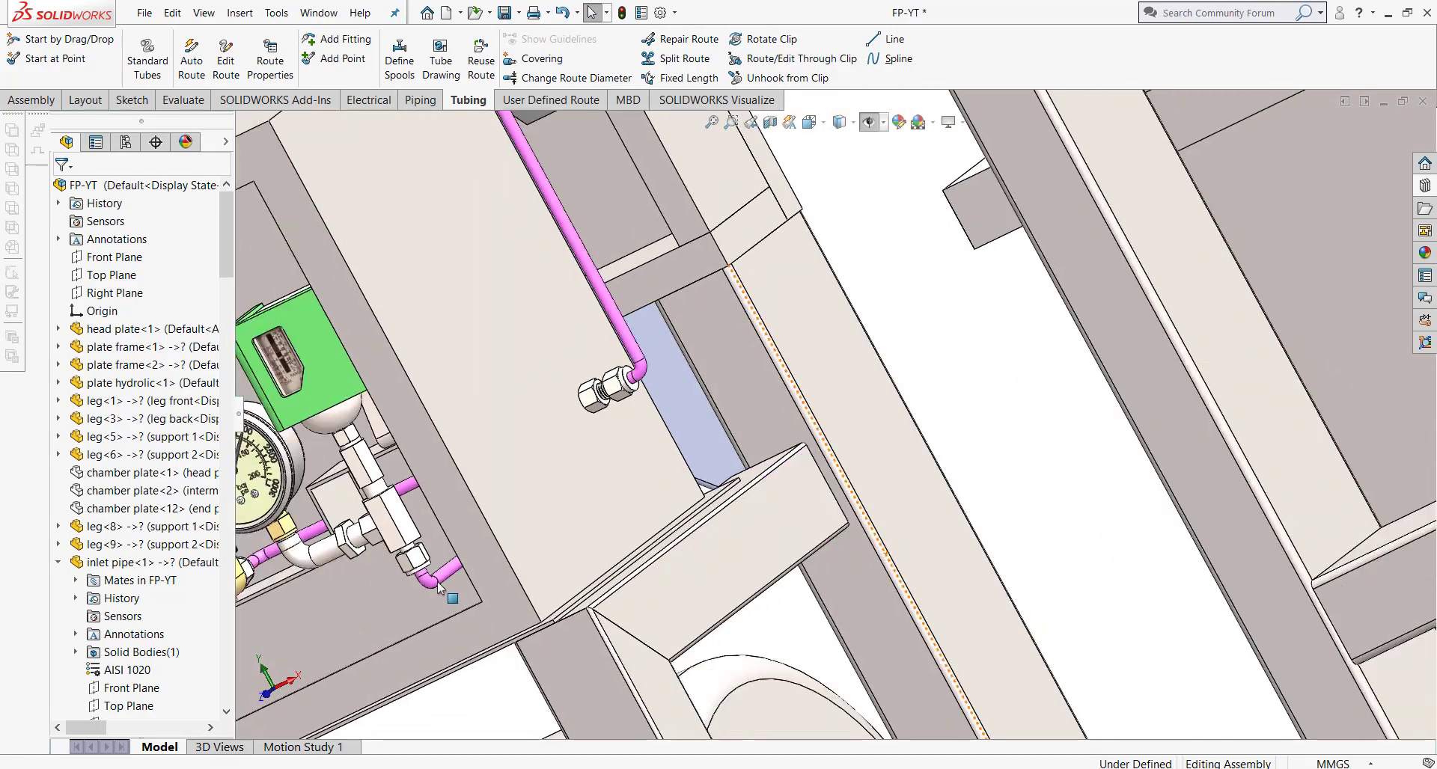
click(456, 577)
click(511, 411)
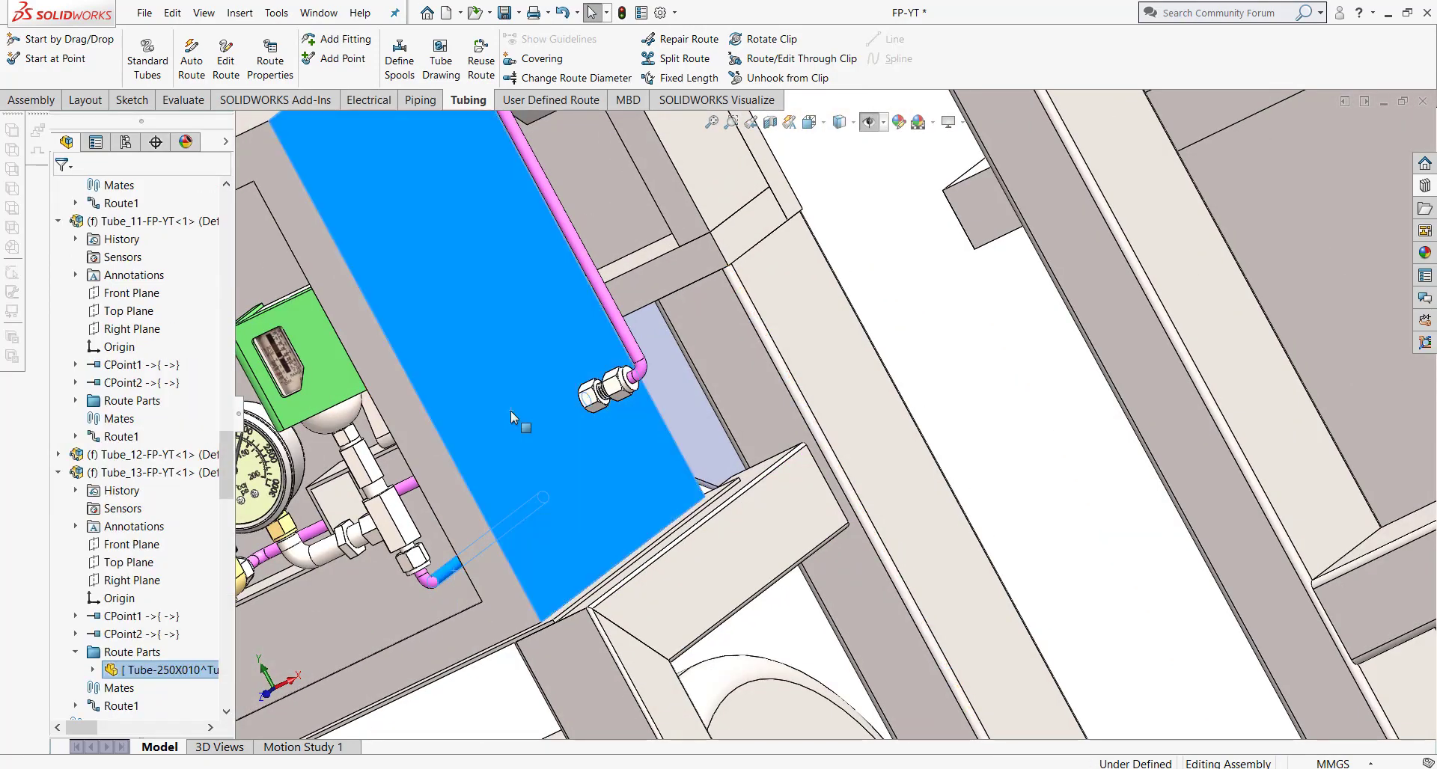
middle_drag(510, 410, 540, 230)
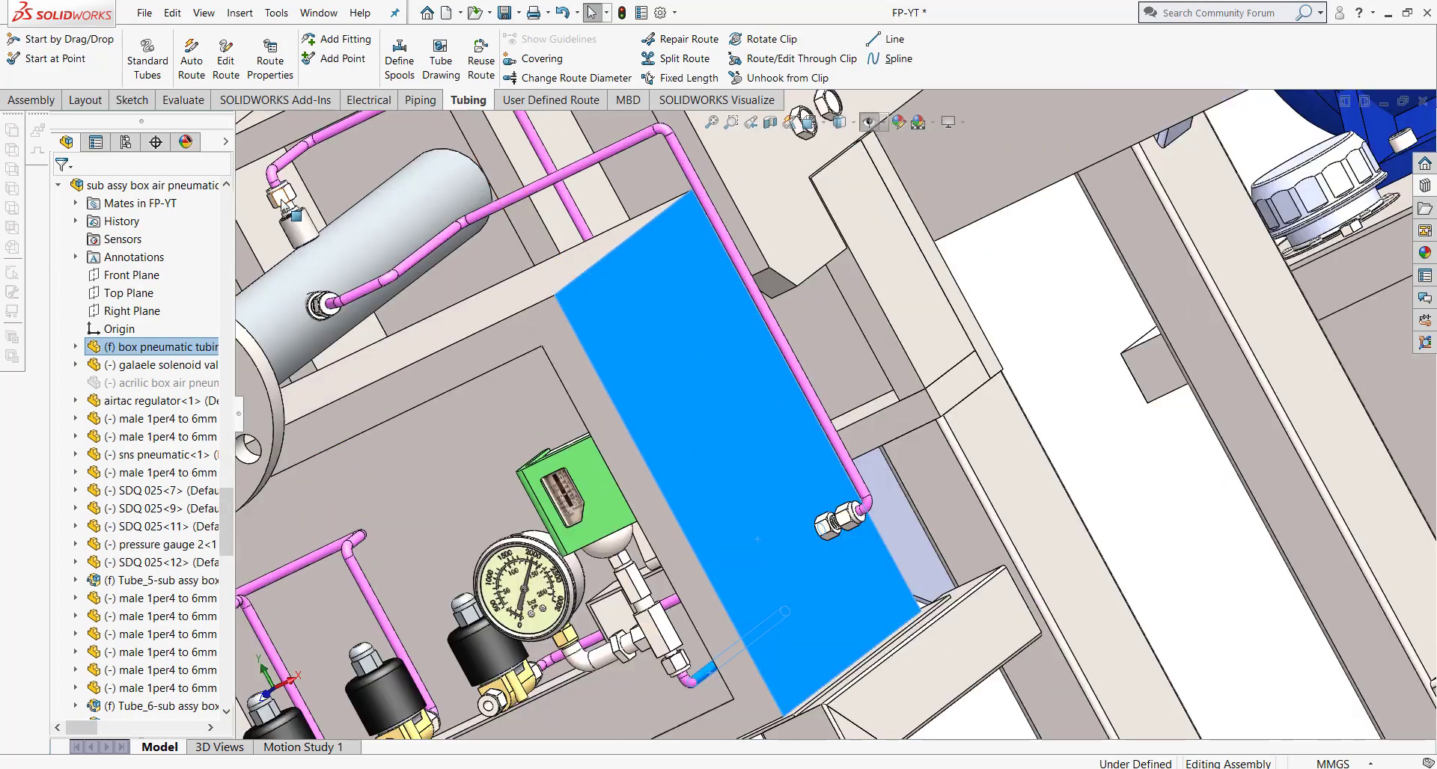
click(282, 198)
right_click(281, 198)
click(560, 349)
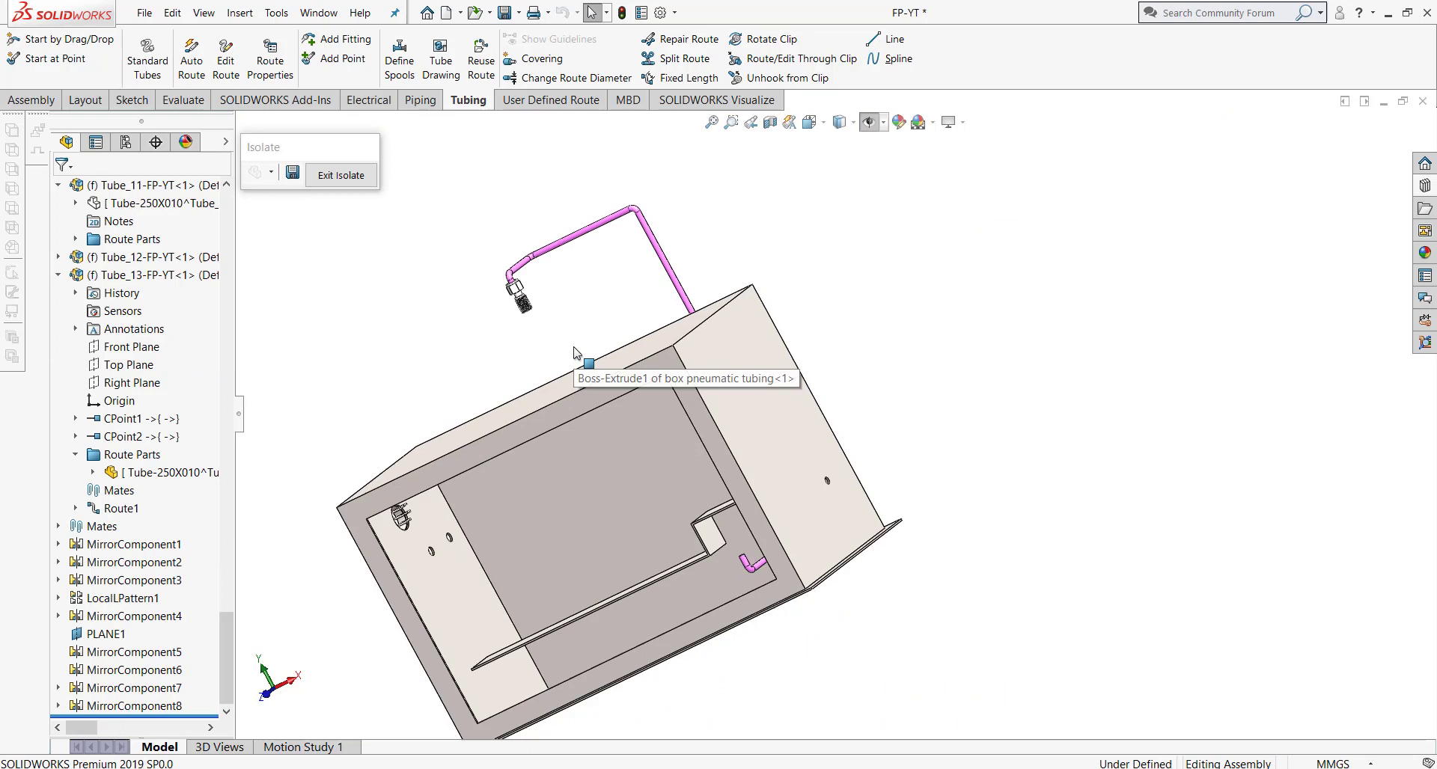
mouse_move(576, 352)
middle_down()
mouse_move(746, 394)
mouse_move(699, 503)
mouse_move(841, 437)
mouse_move(937, 436)
mouse_move(901, 341)
mouse_move(746, 320)
middle_up()
Step: Edit Tube_13's route and view it from the Right side
click(715, 318)
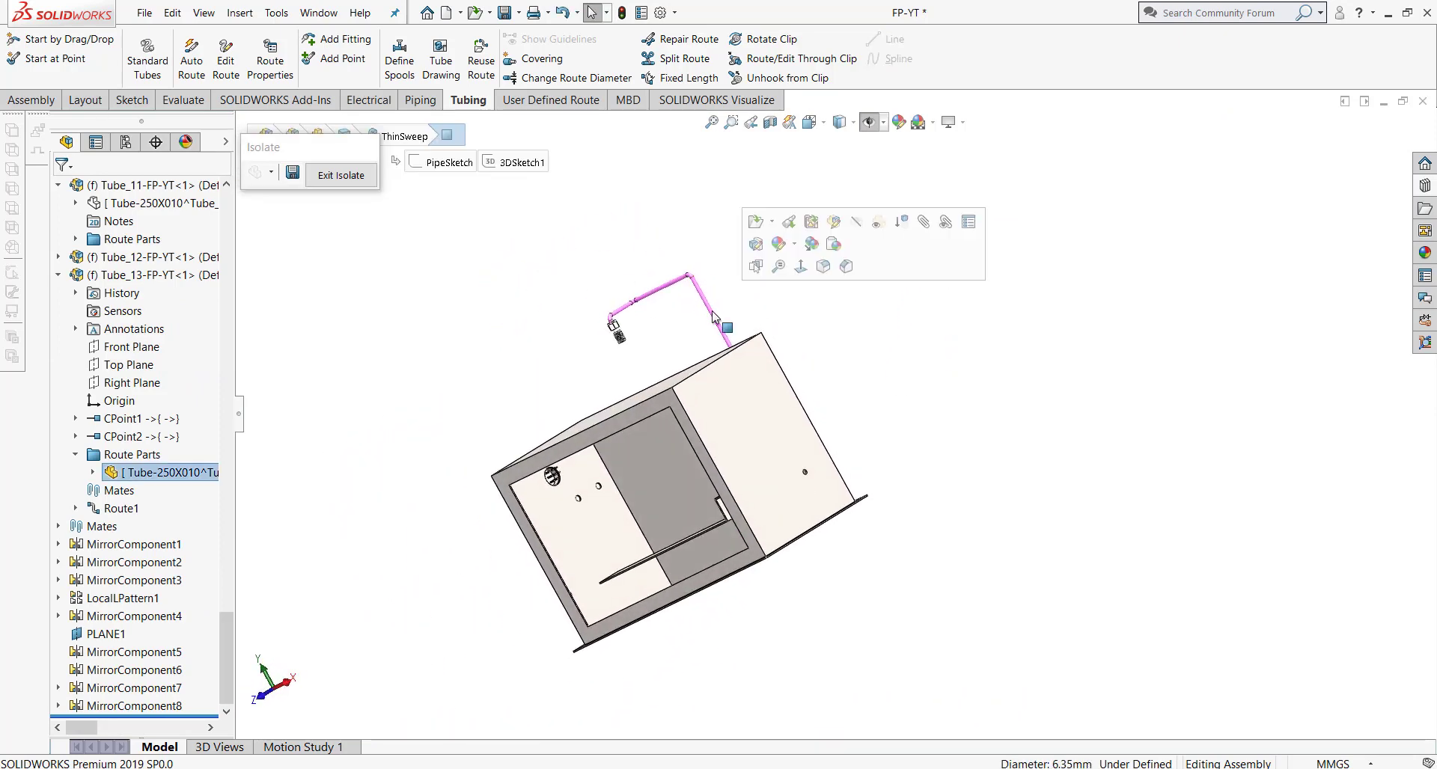
right_click(714, 318)
click(792, 379)
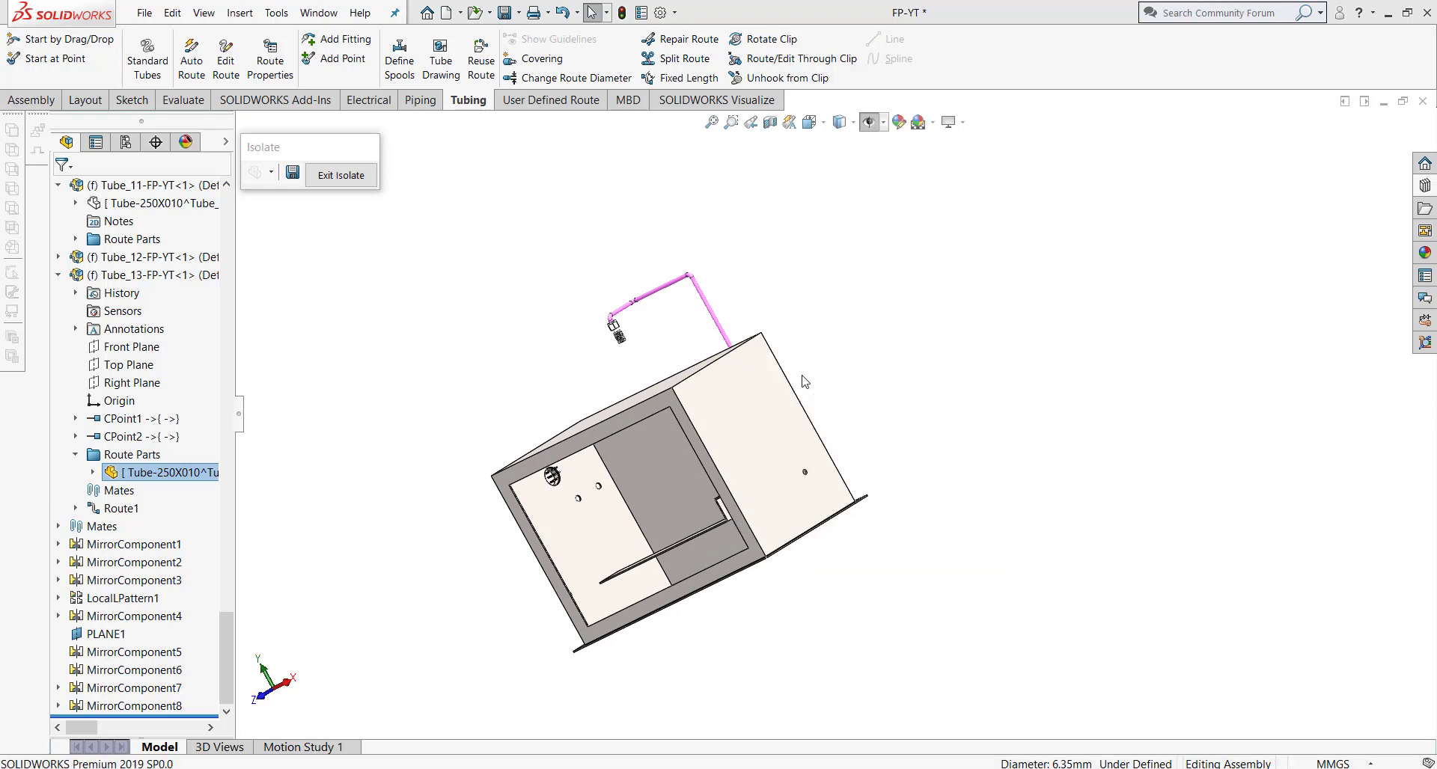
click(809, 122)
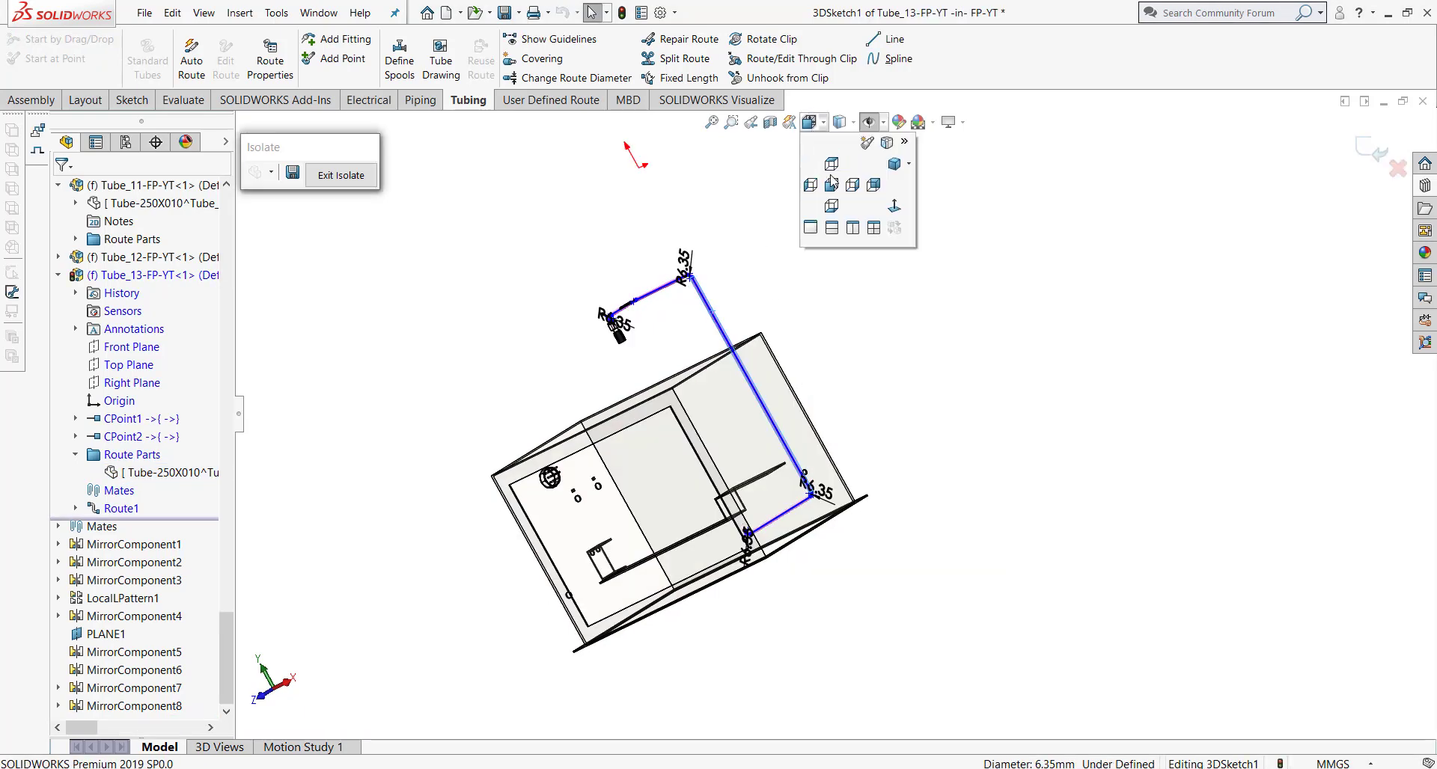
click(885, 215)
click(808, 122)
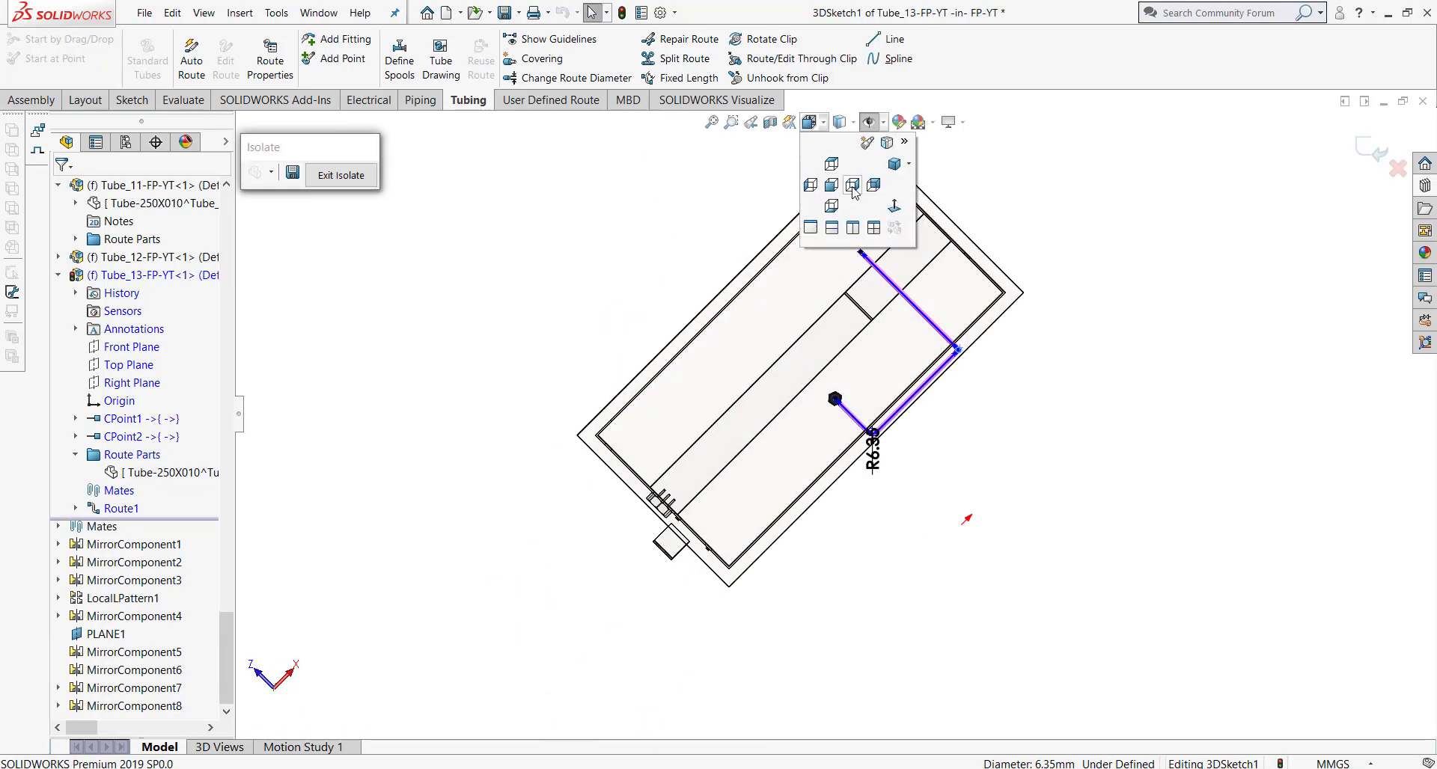
click(853, 193)
Step: Drag the lower route corner below the box floor, rebuild, and exit isolation
scroll(898, 580, down, 3)
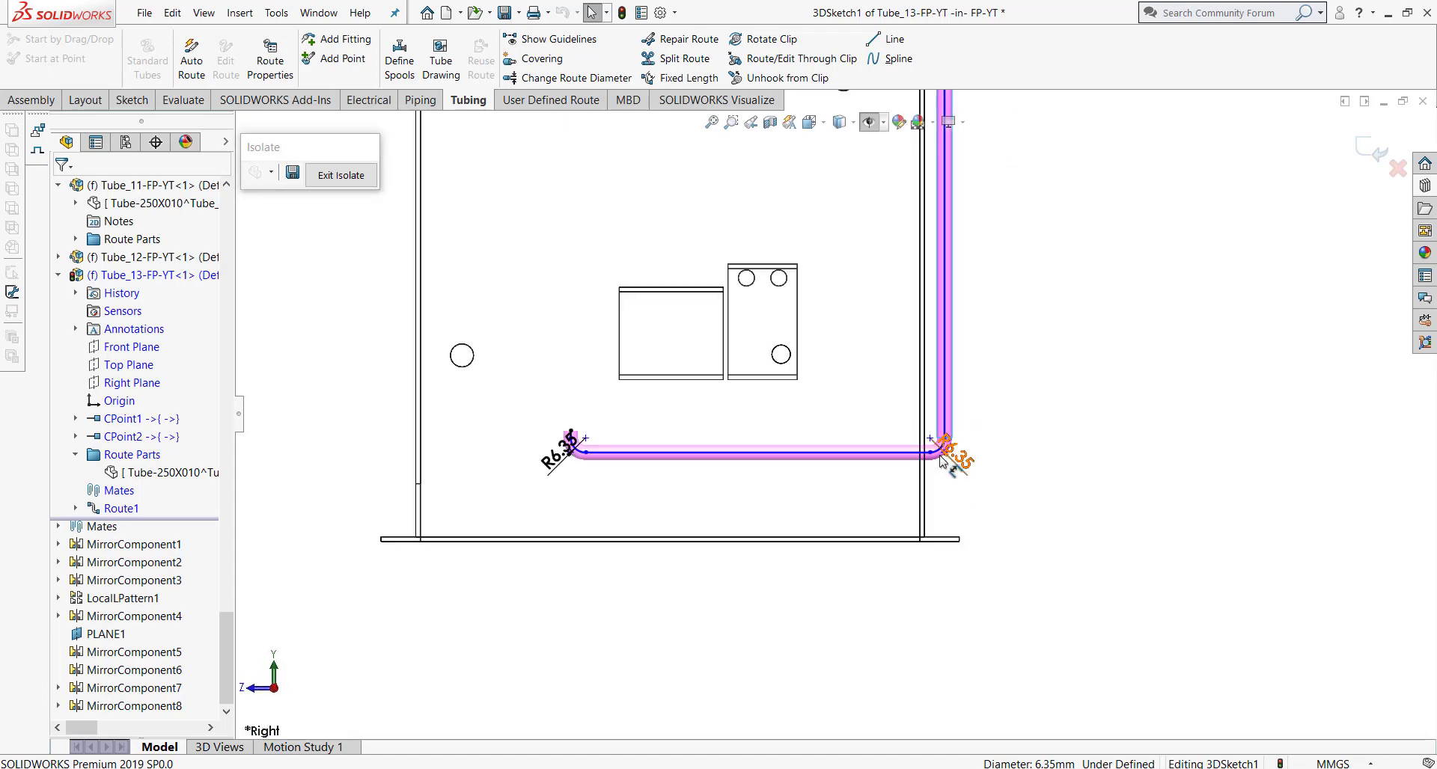
mouse_move(941, 462)
mouse_down()
mouse_move(933, 581)
mouse_move(965, 582)
mouse_up()
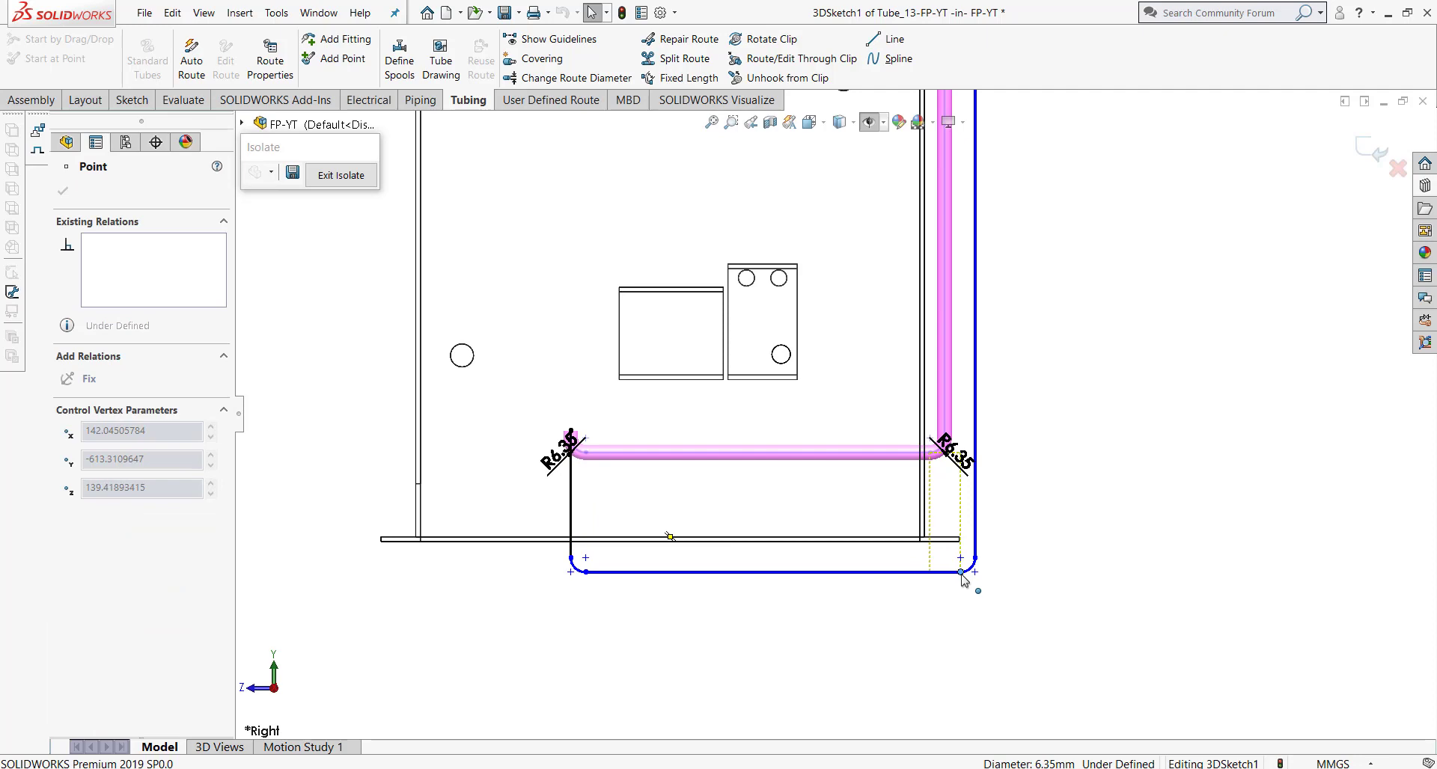
scroll(963, 582, up, 3)
scroll(964, 582, up, 3)
scroll(831, 251, down, 1)
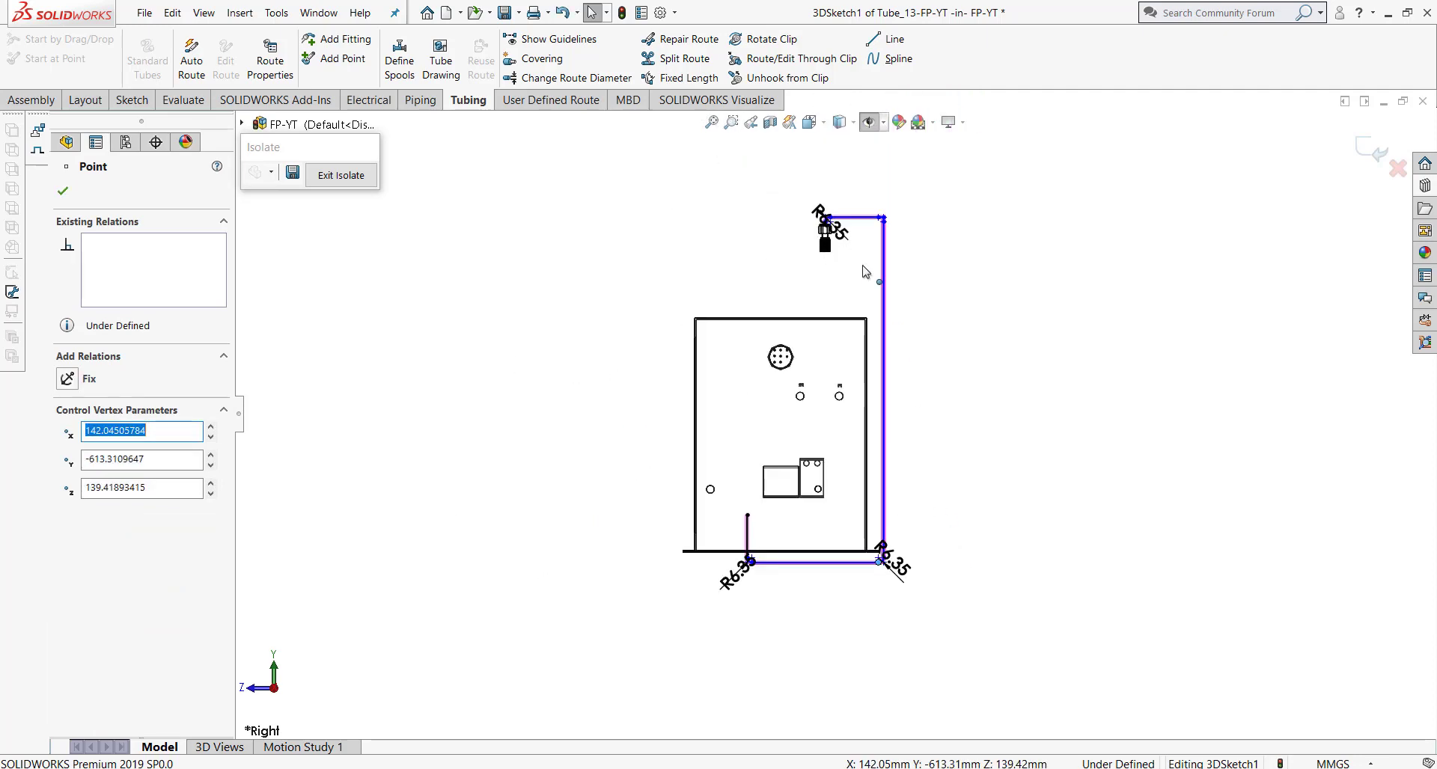
scroll(830, 251, down, 2)
middle_drag(955, 419, 1299, 208)
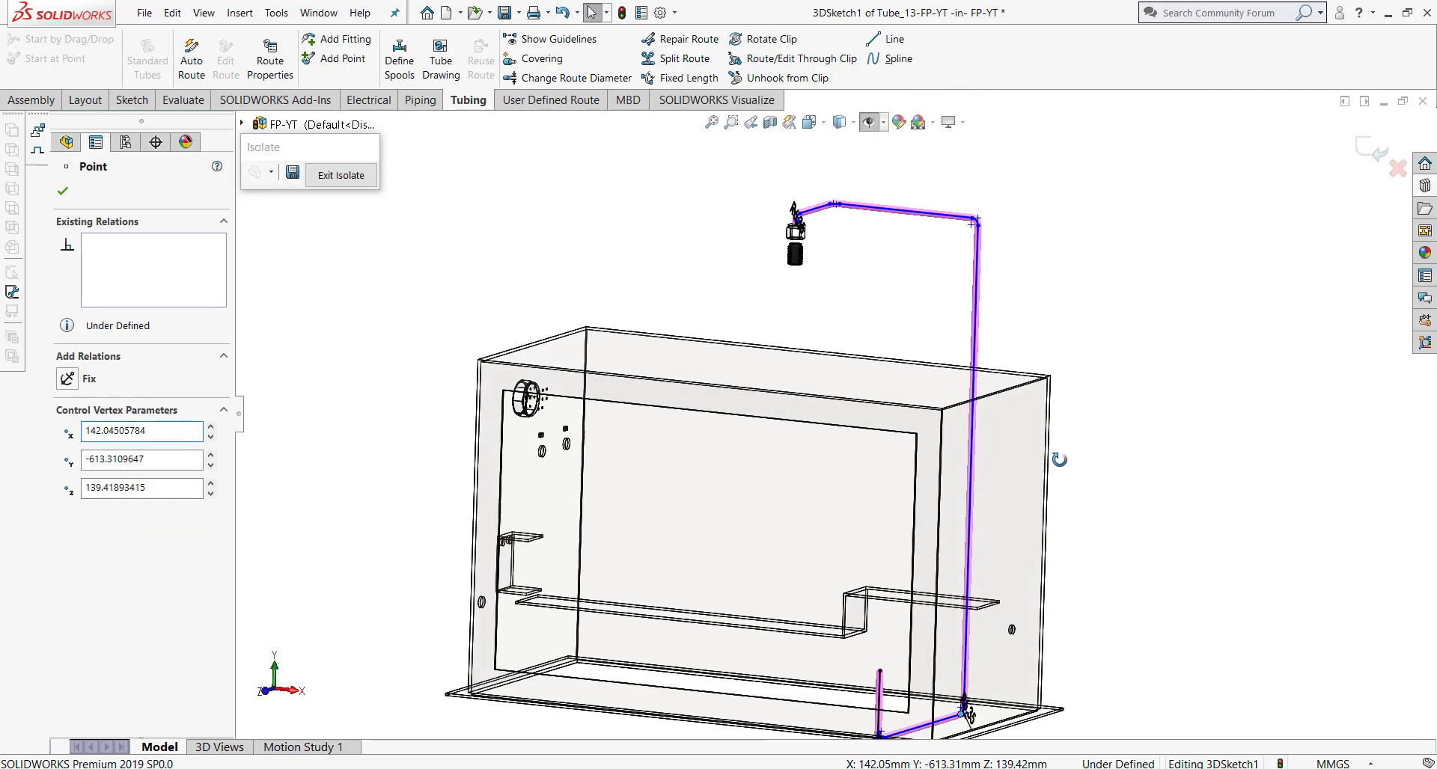
click(1375, 154)
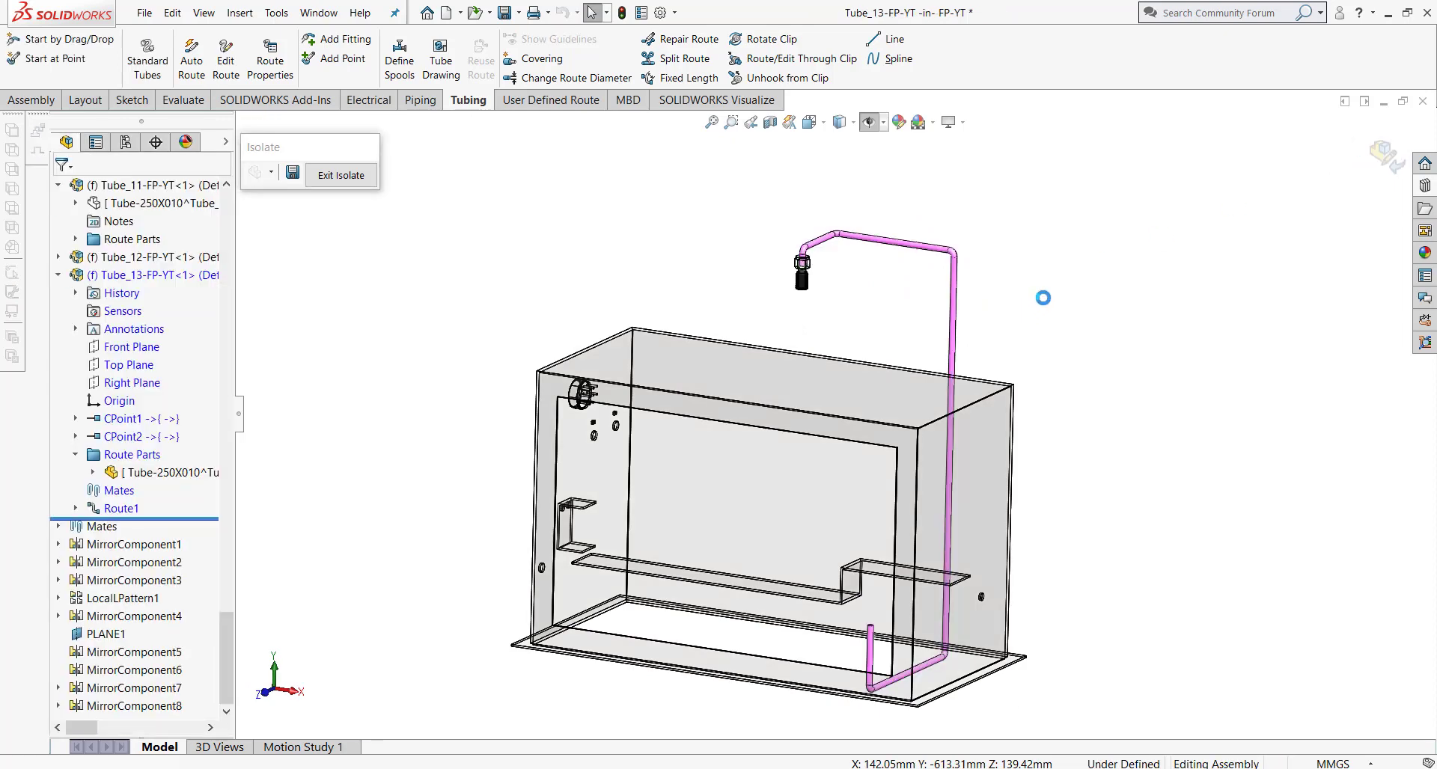
middle_drag(1036, 263, 1200, 212)
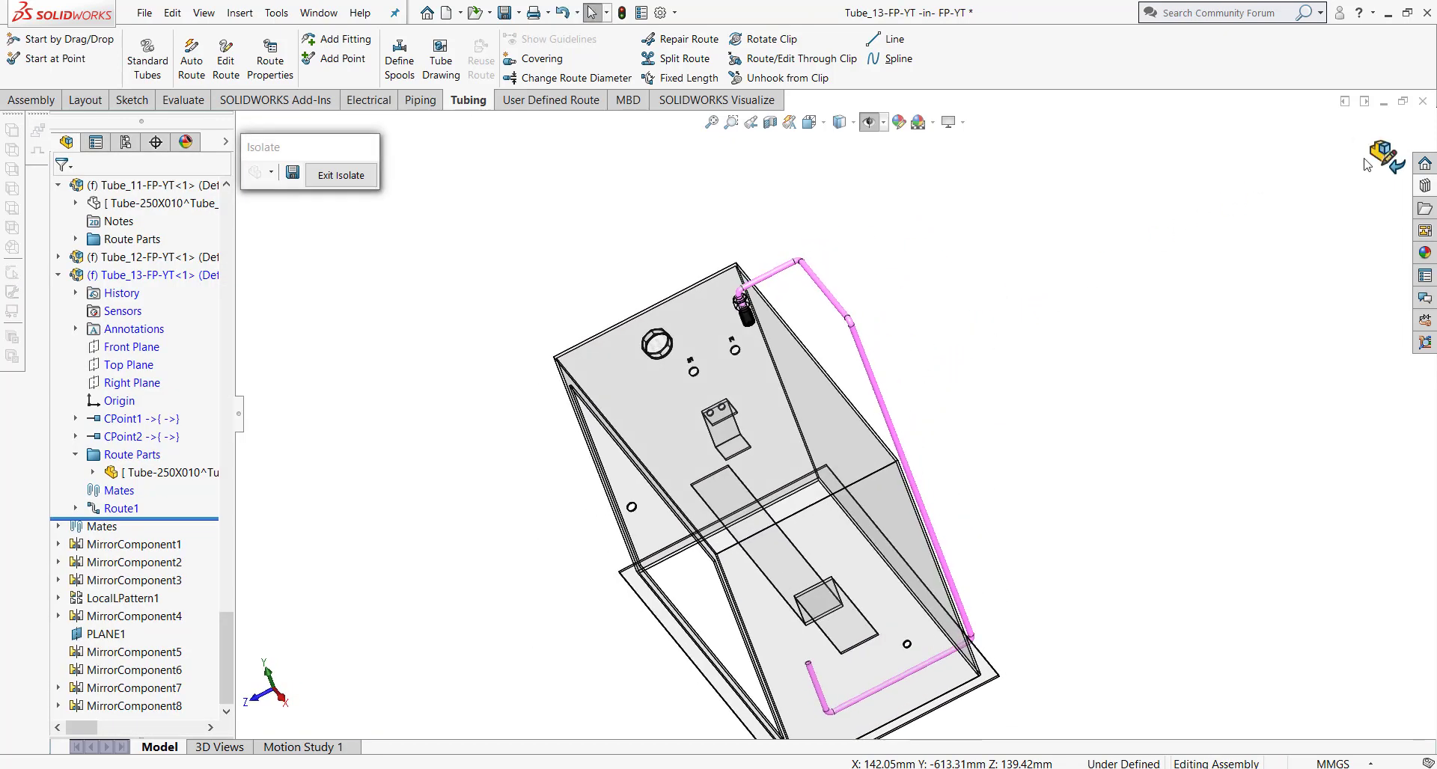
click(327, 177)
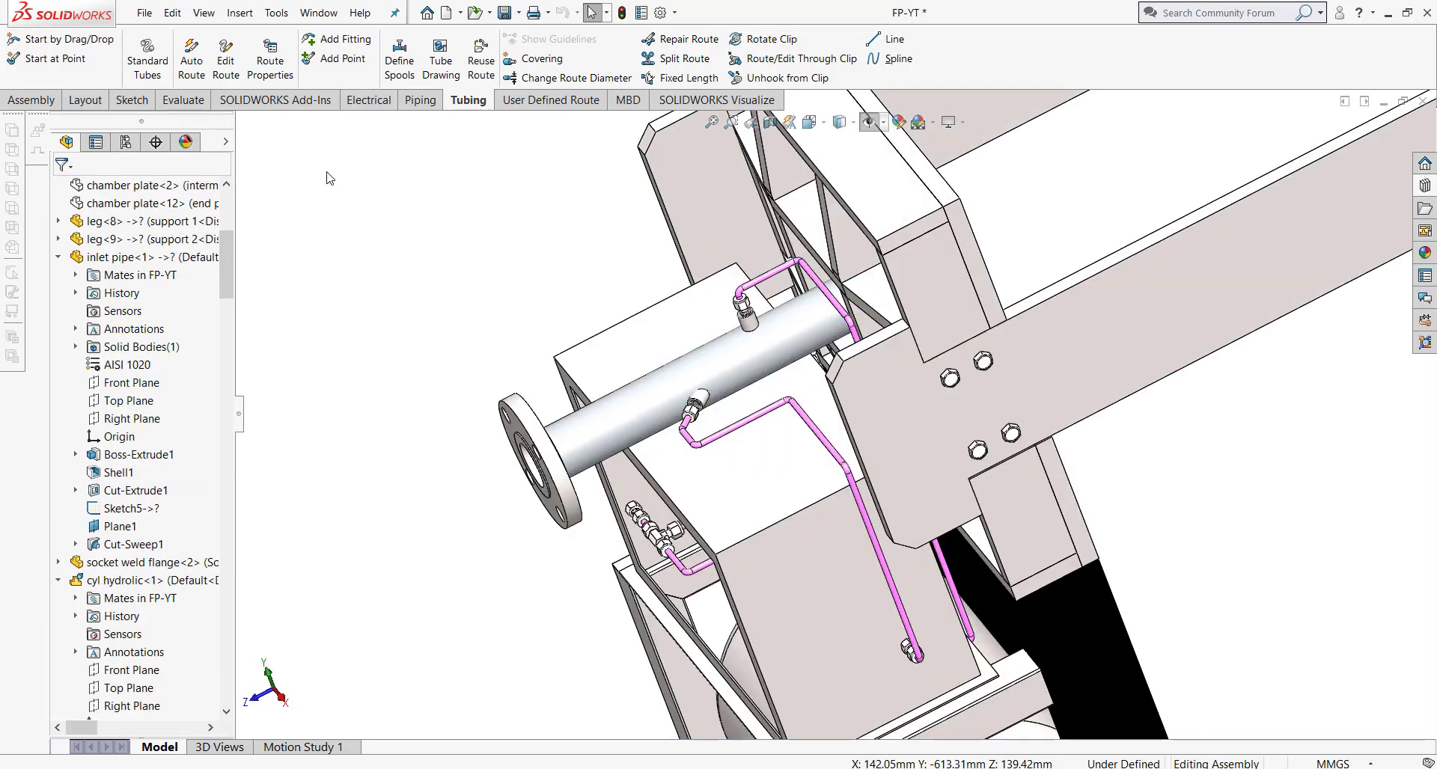
Step: Delete the Tube_11 component beside the second solenoid valve
scroll(829, 474, up, 3)
mouse_move(829, 474)
middle_down()
mouse_move(889, 496)
mouse_move(853, 451)
middle_up()
scroll(852, 451, down, 3)
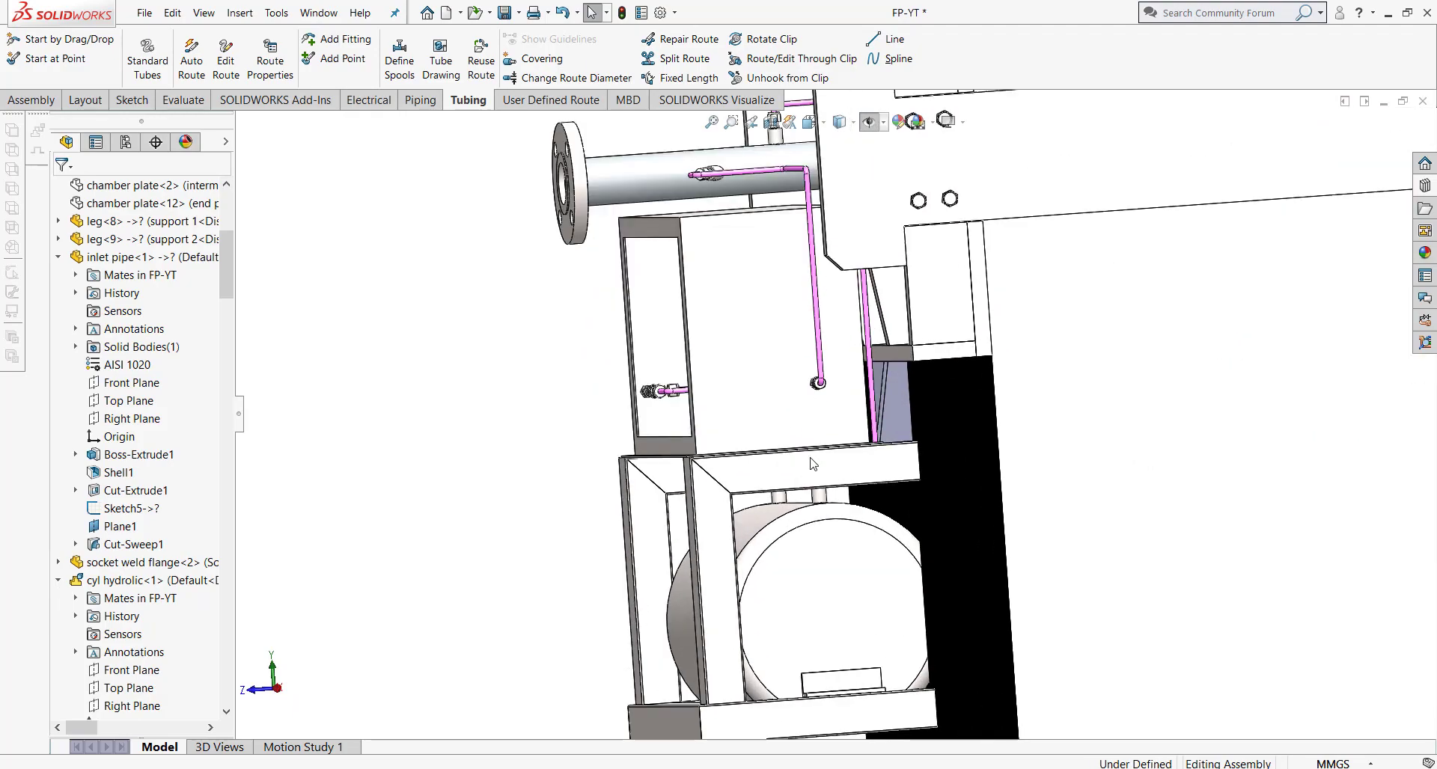
scroll(852, 451, down, 3)
scroll(852, 451, up, 3)
middle_drag(853, 451, 908, 474)
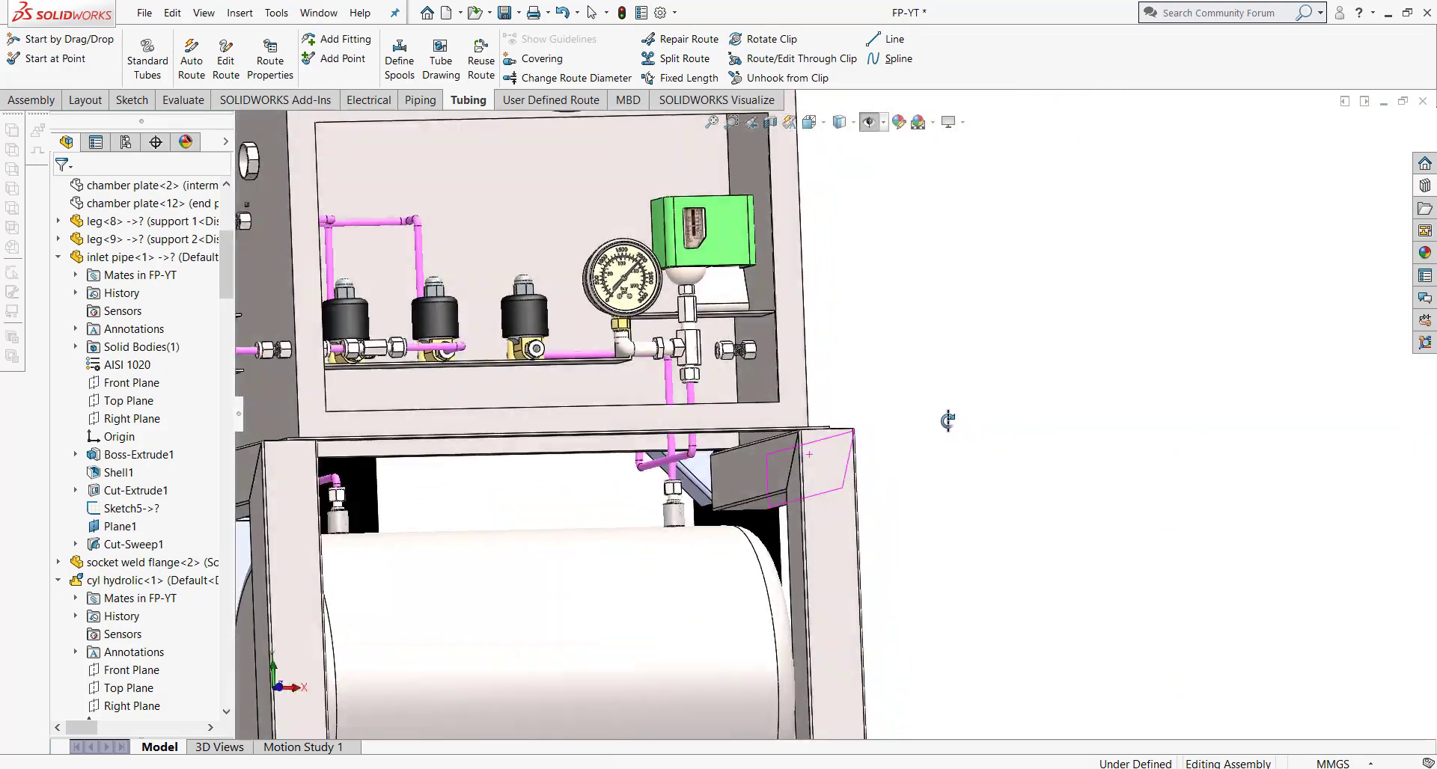
scroll(523, 314, down, 2)
scroll(523, 314, down, 3)
mouse_move(523, 314)
middle_down()
mouse_move(764, 419)
mouse_move(711, 459)
mouse_move(720, 431)
middle_up()
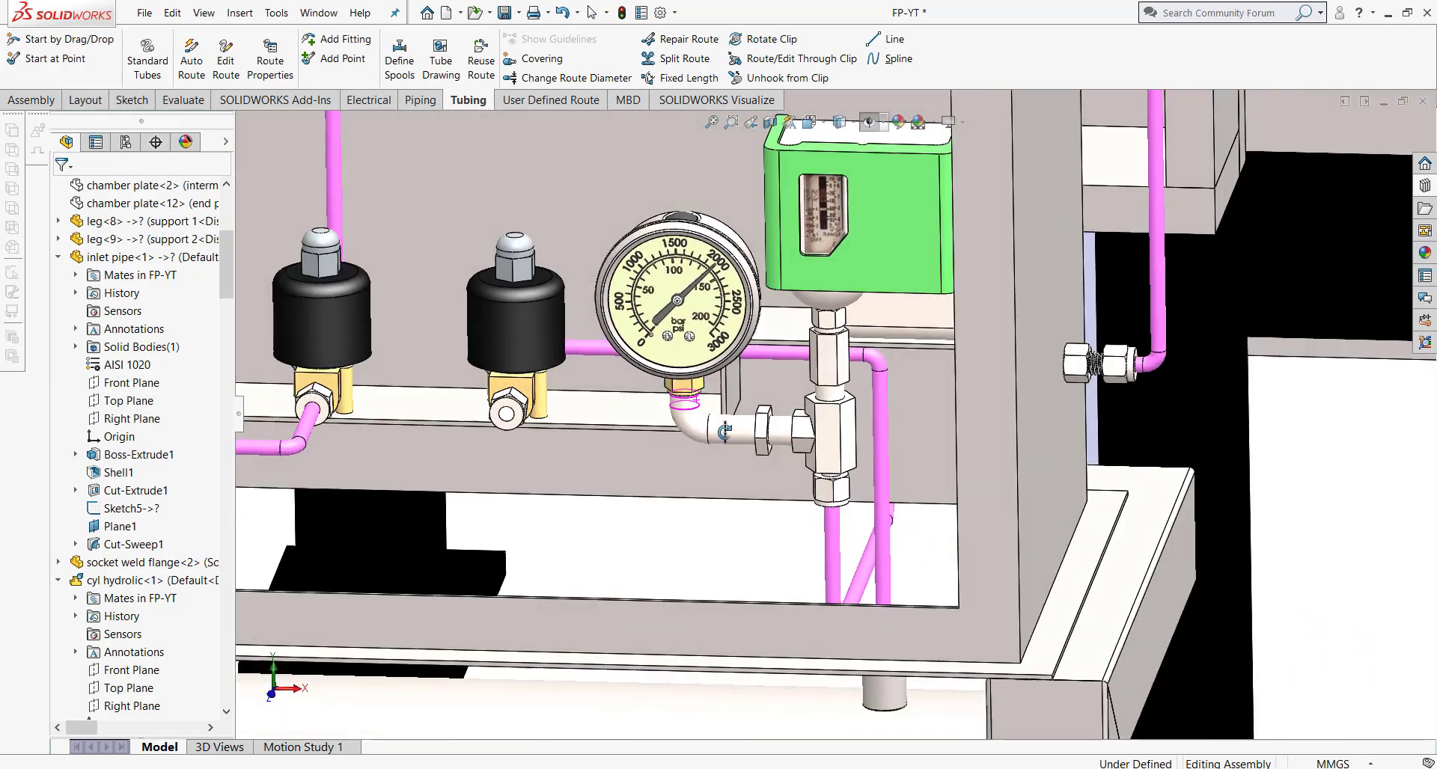
click(592, 349)
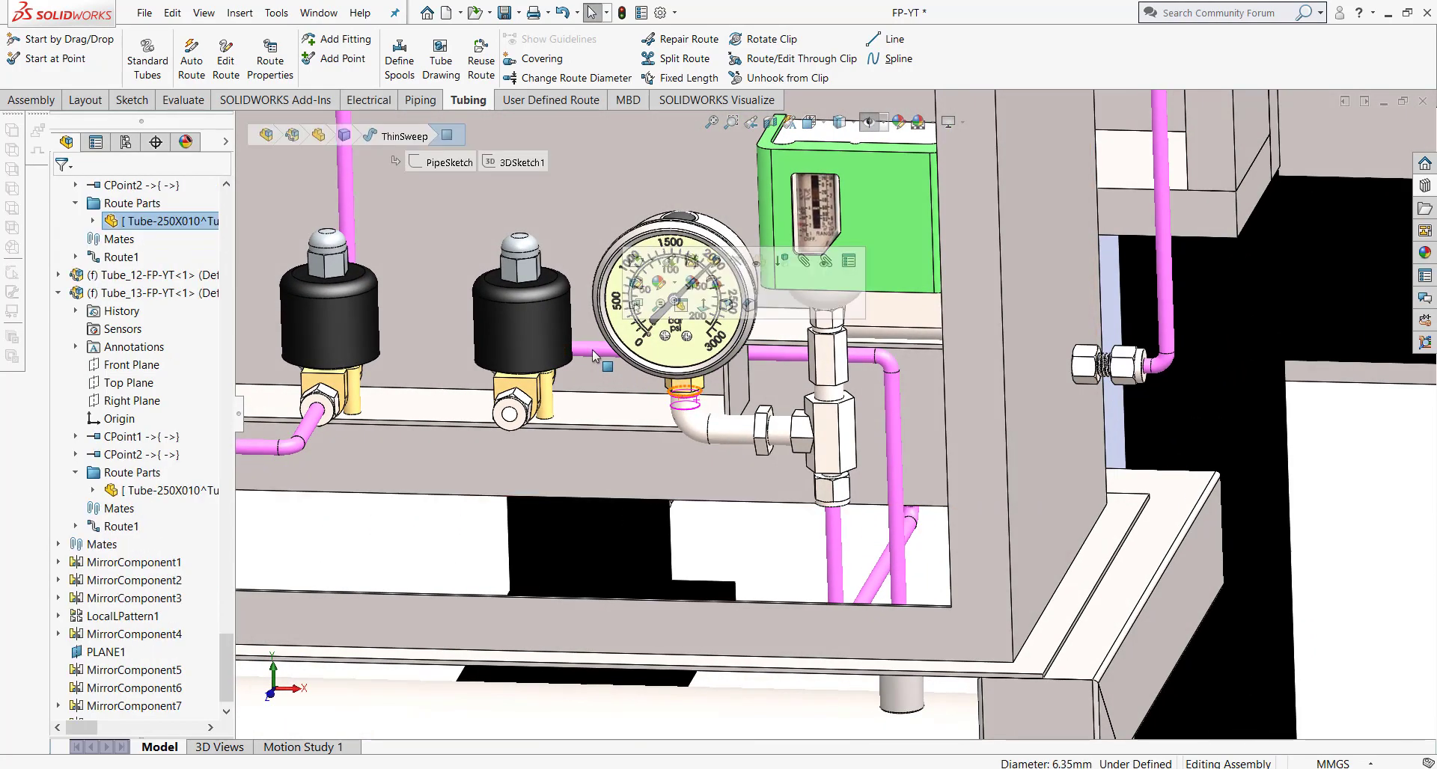
right_click(592, 348)
click(642, 568)
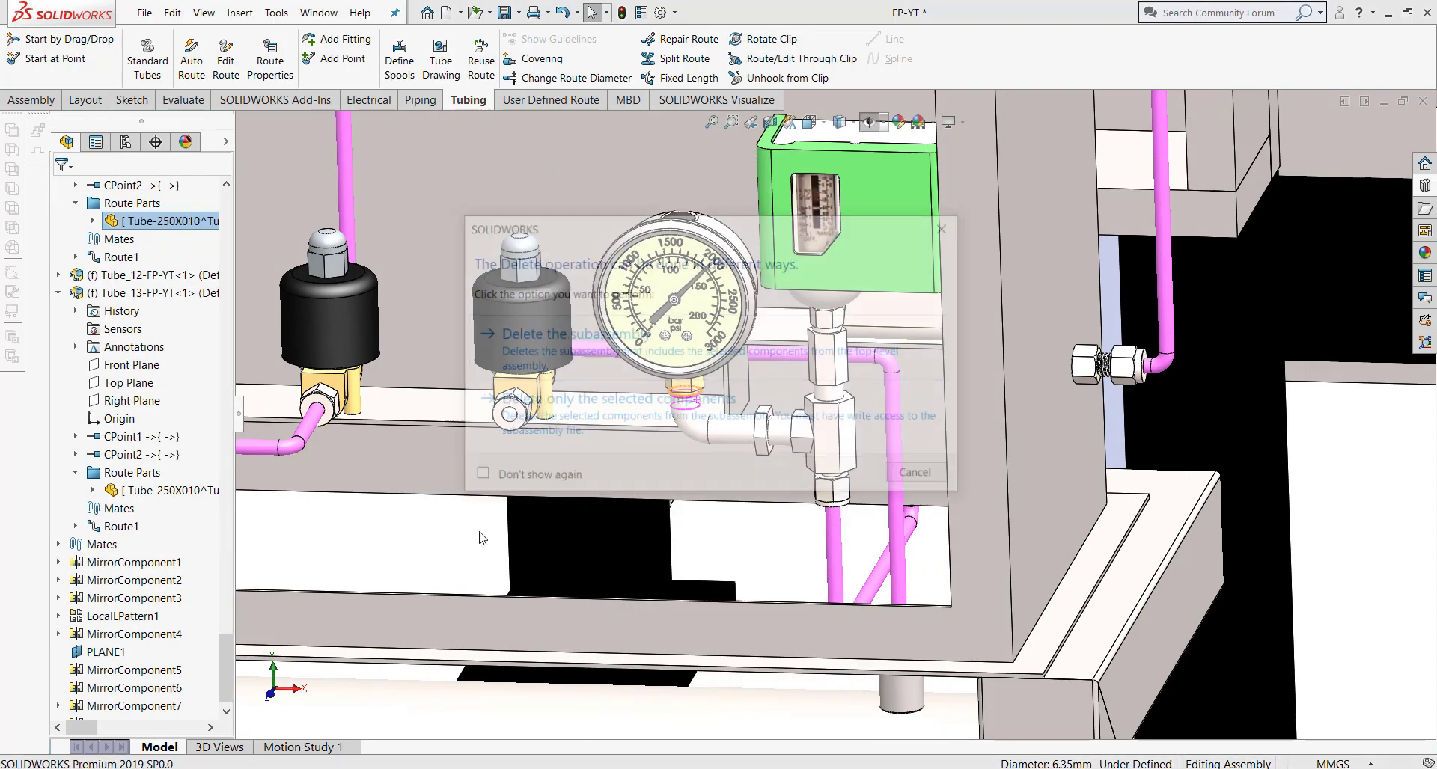
click(526, 357)
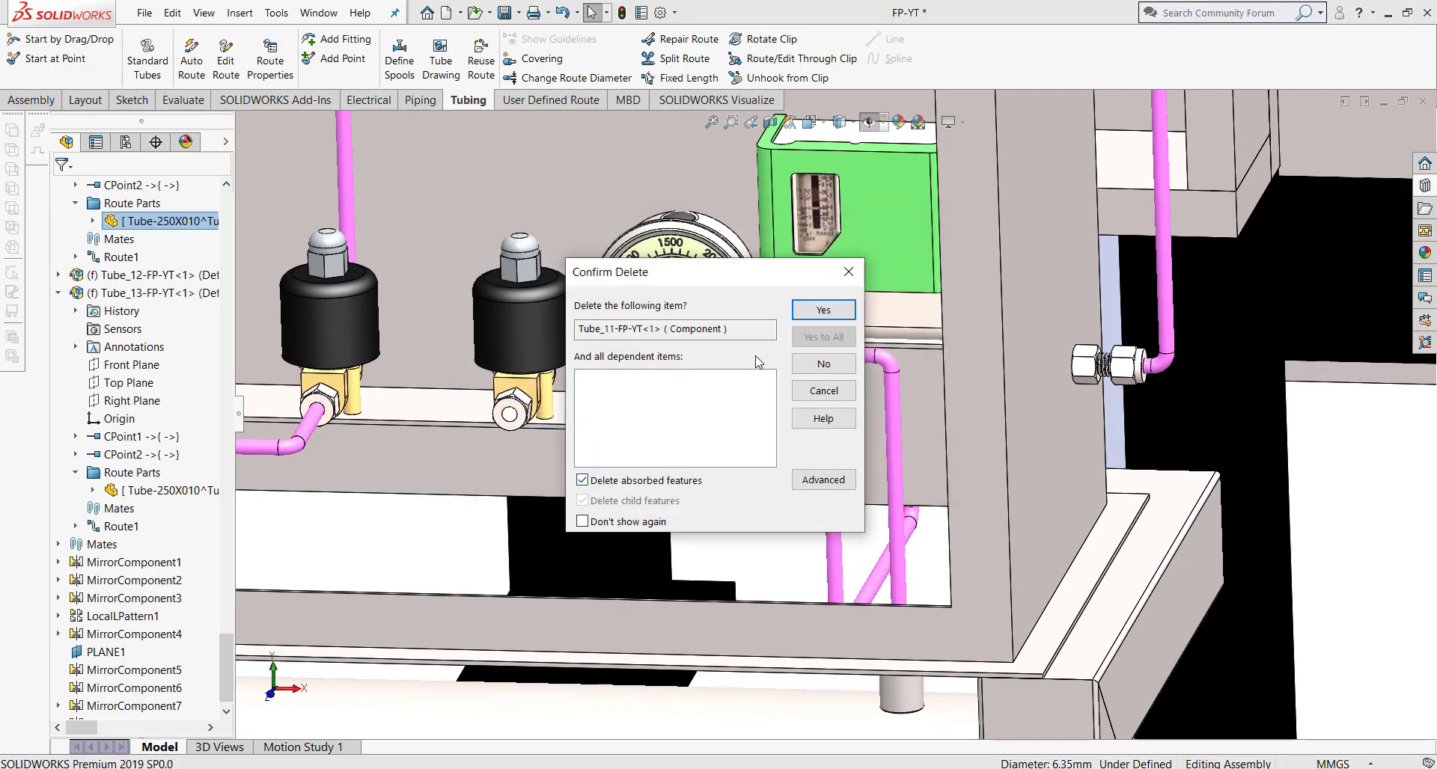
click(823, 310)
Step: Start Tube_14 at the second valve's fitting and save all new components internally
click(55, 58)
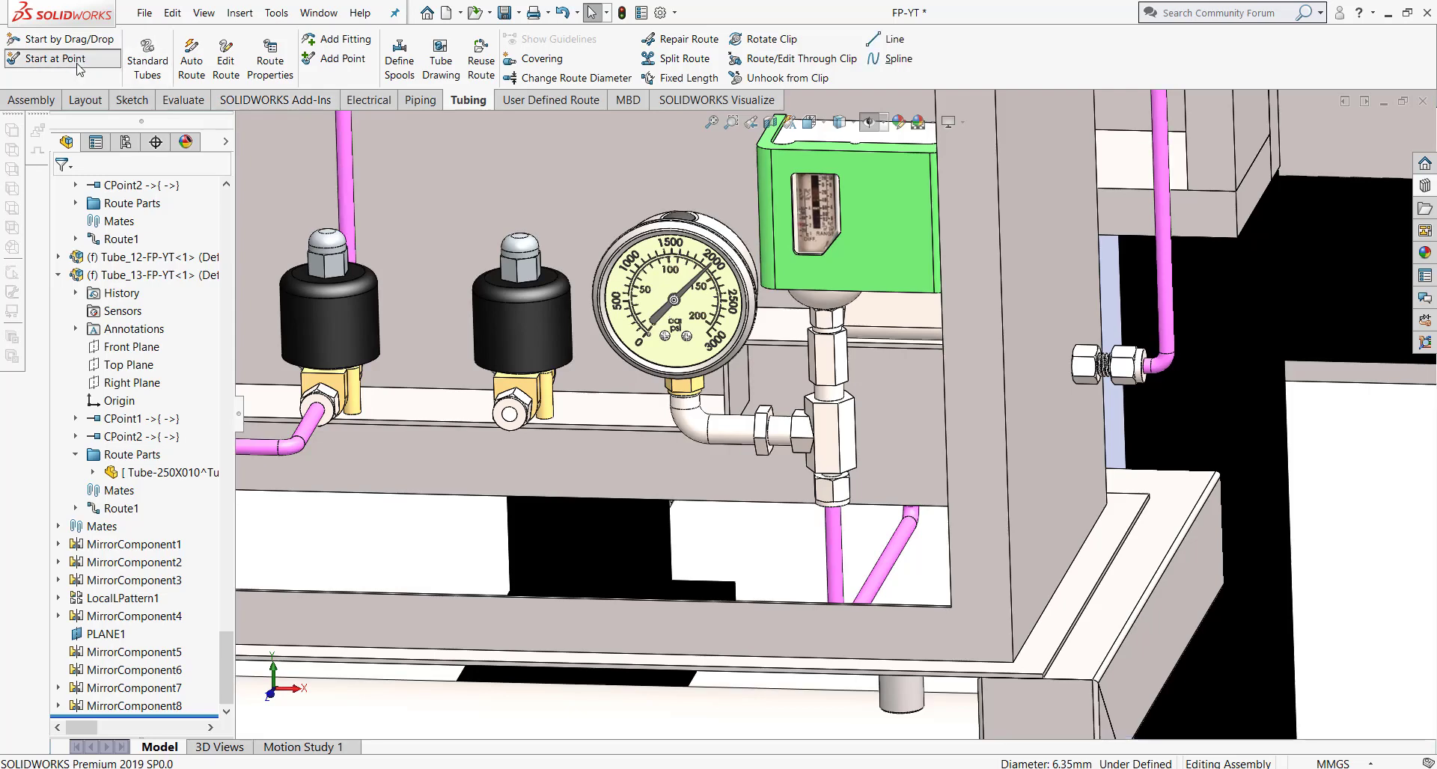
click(518, 417)
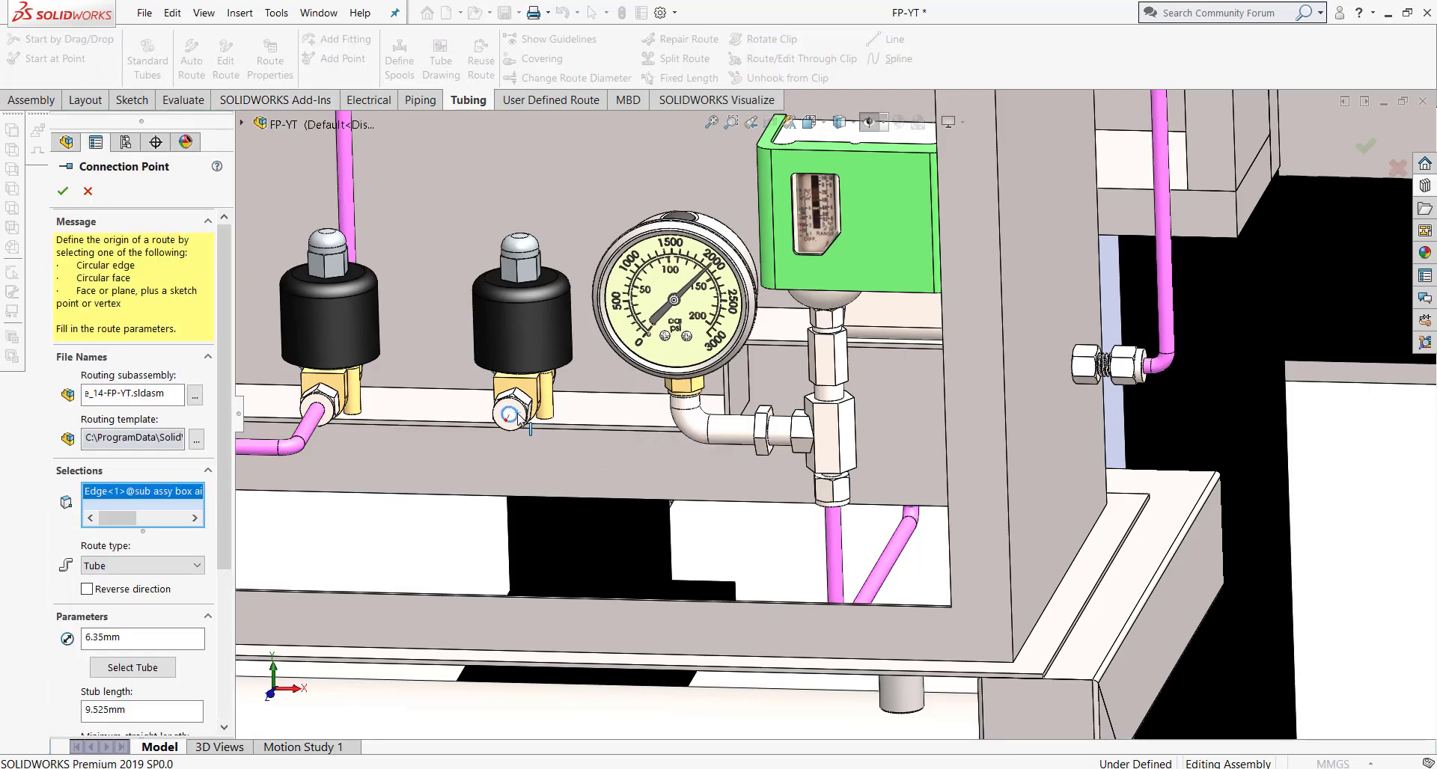
click(69, 193)
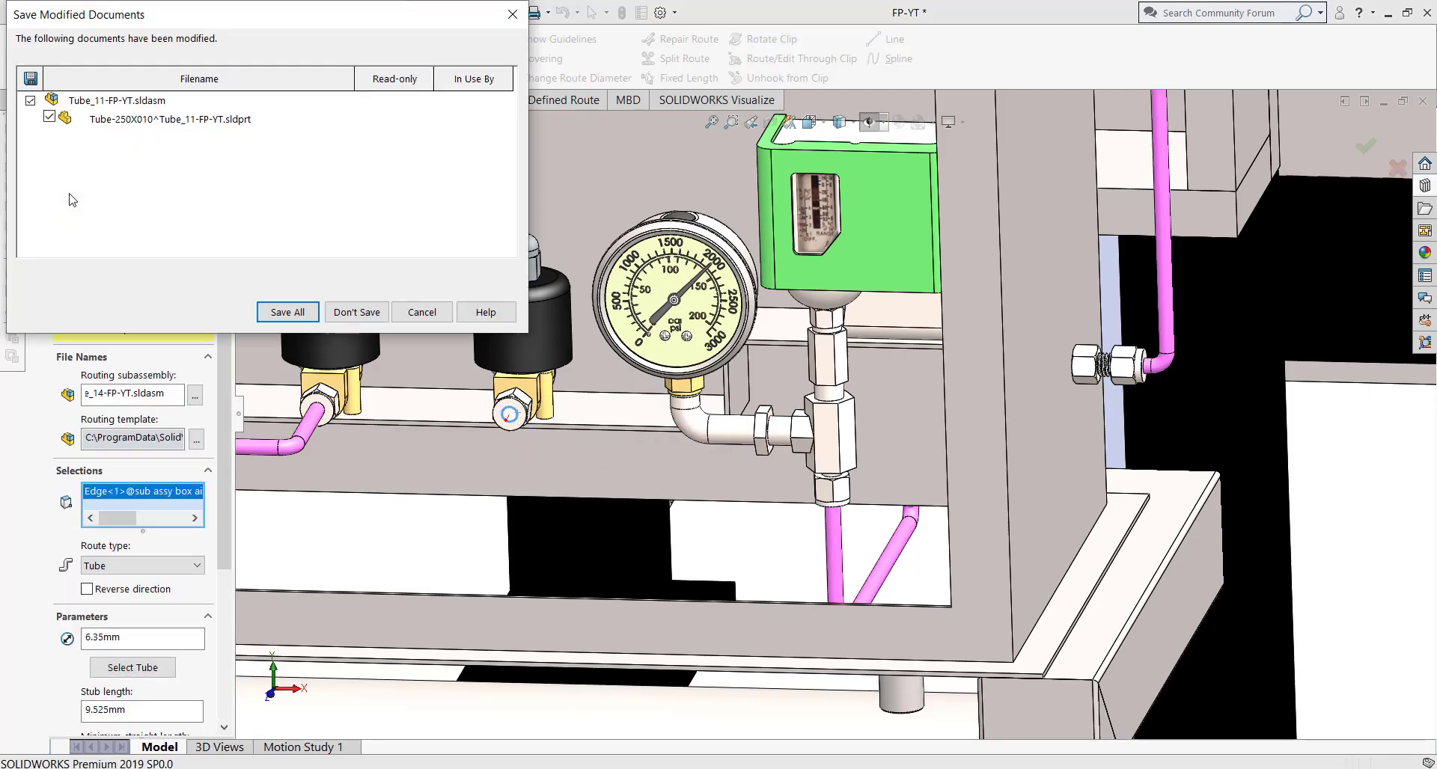
click(305, 321)
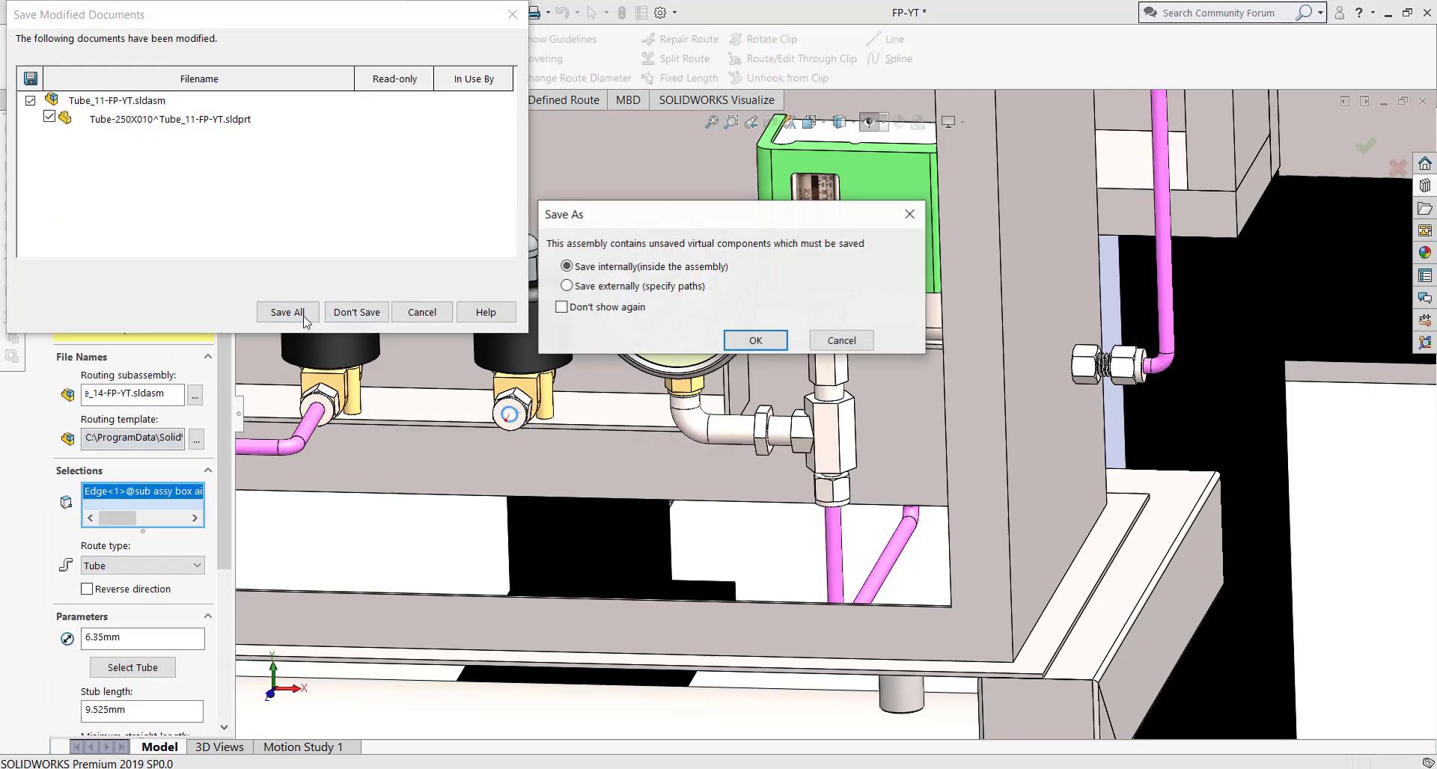
click(740, 340)
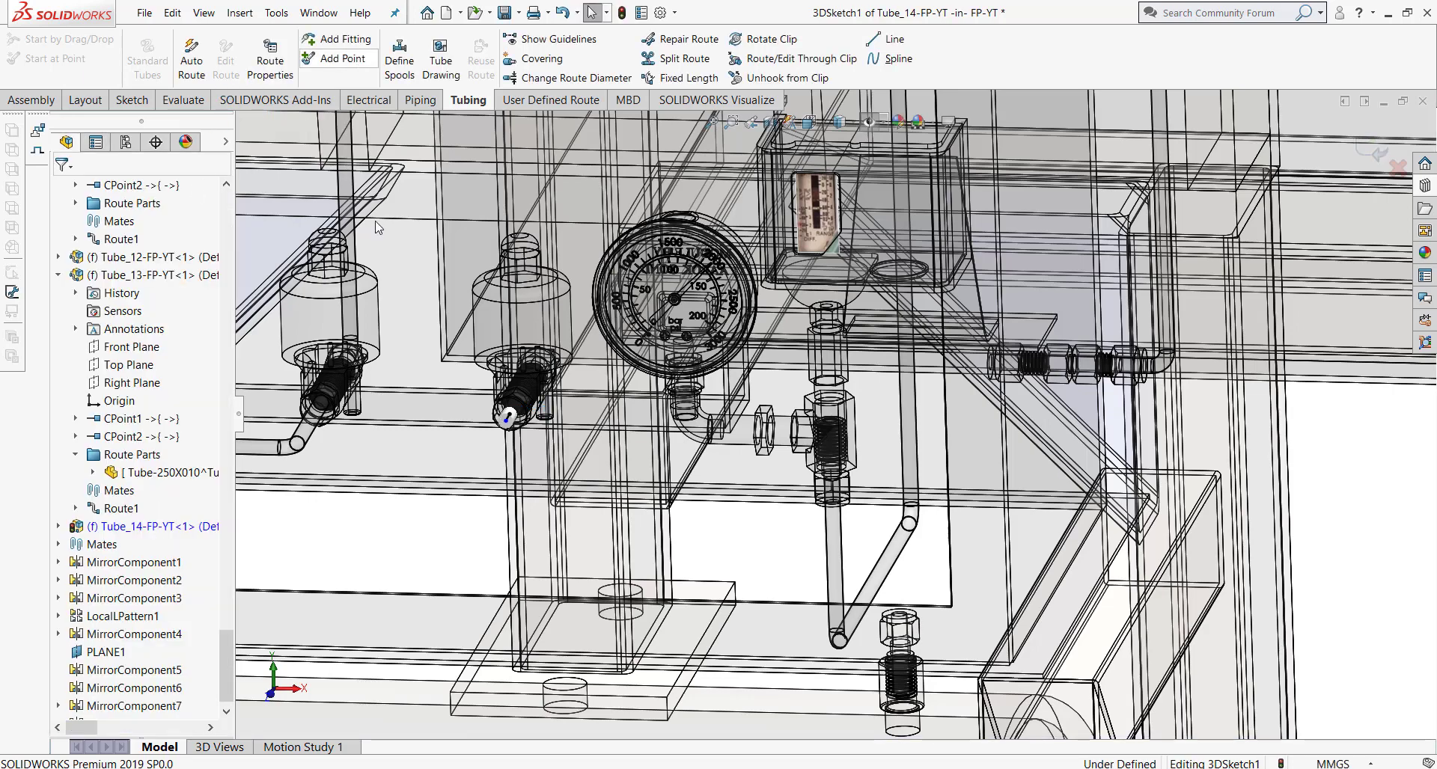
Step: Add a connection point on the lower panel fitting and auto-route between both fittings
click(342, 58)
click(901, 618)
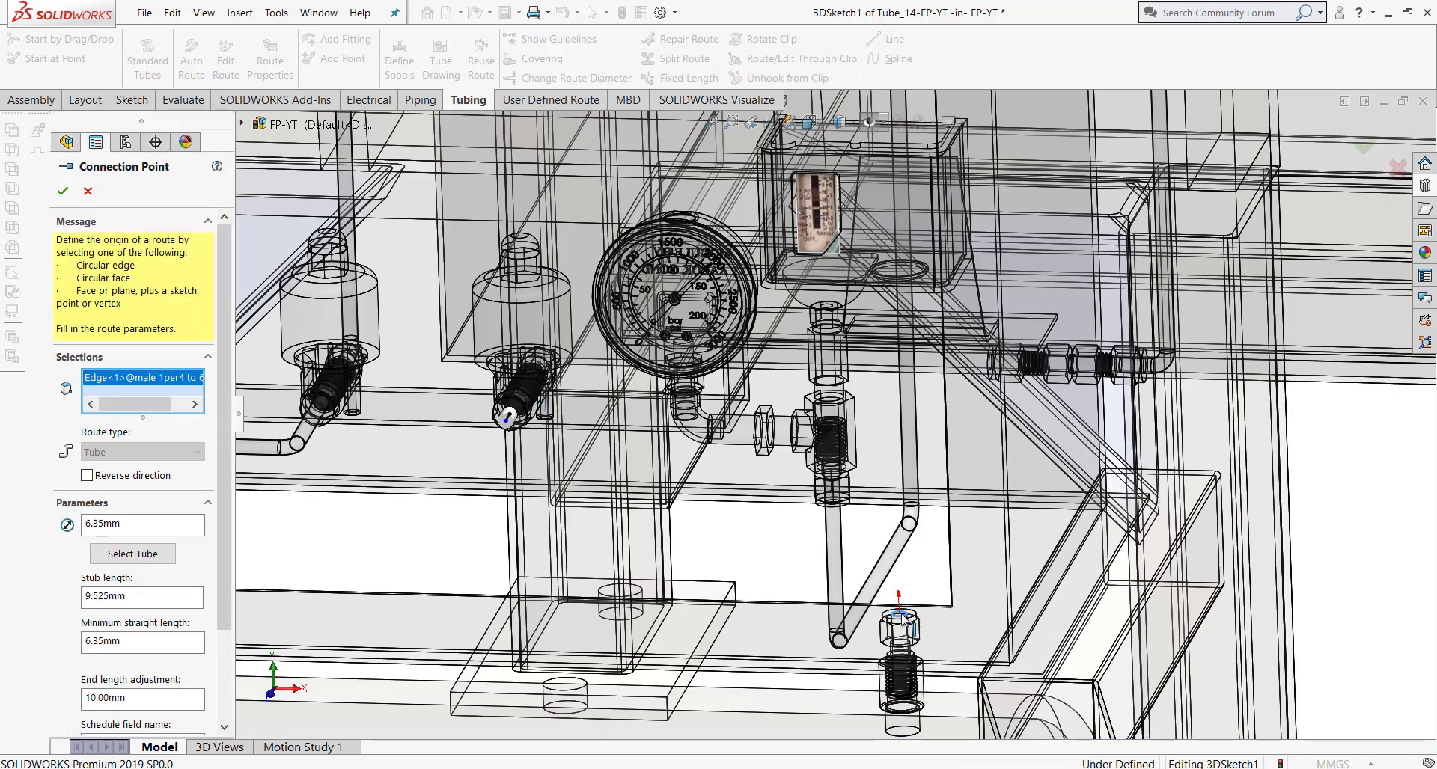
key(Return)
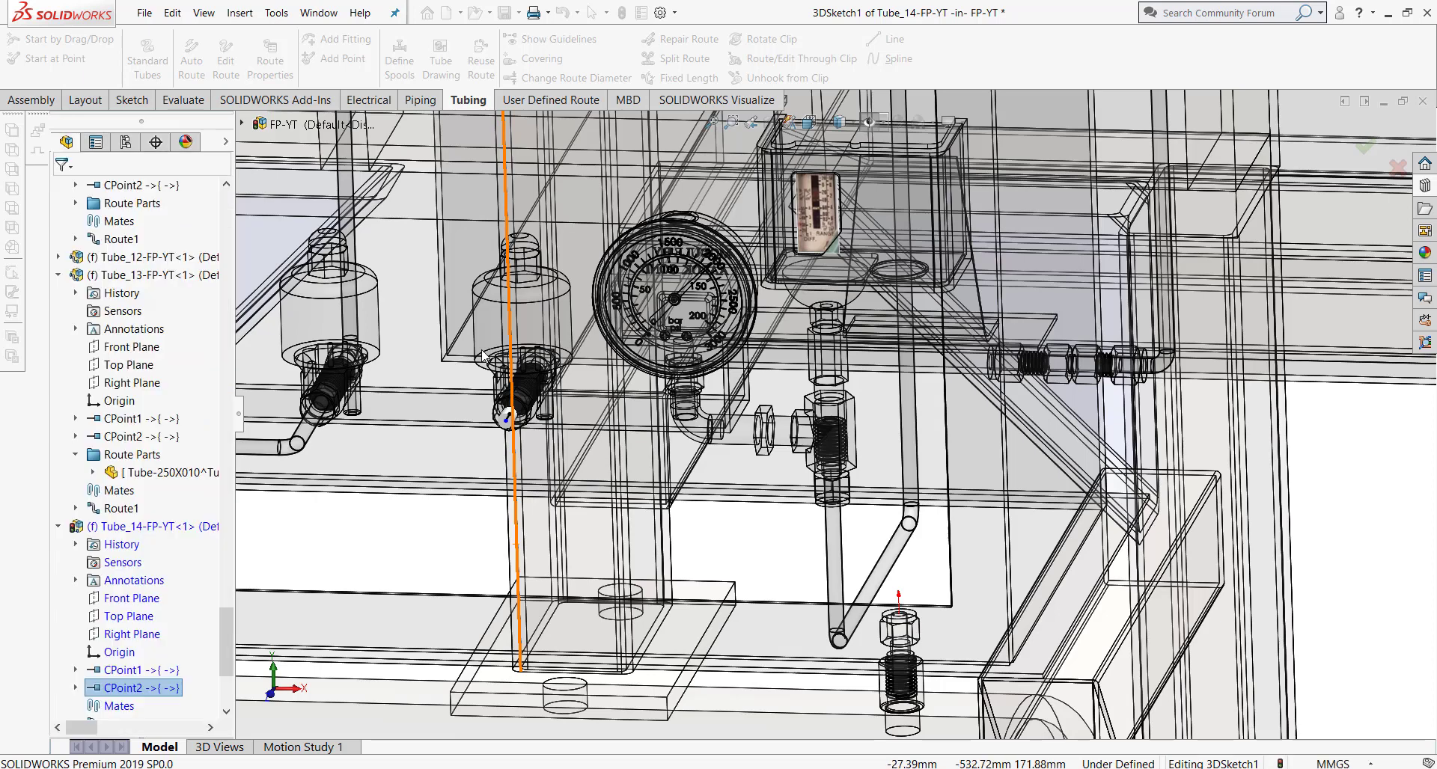
click(210, 72)
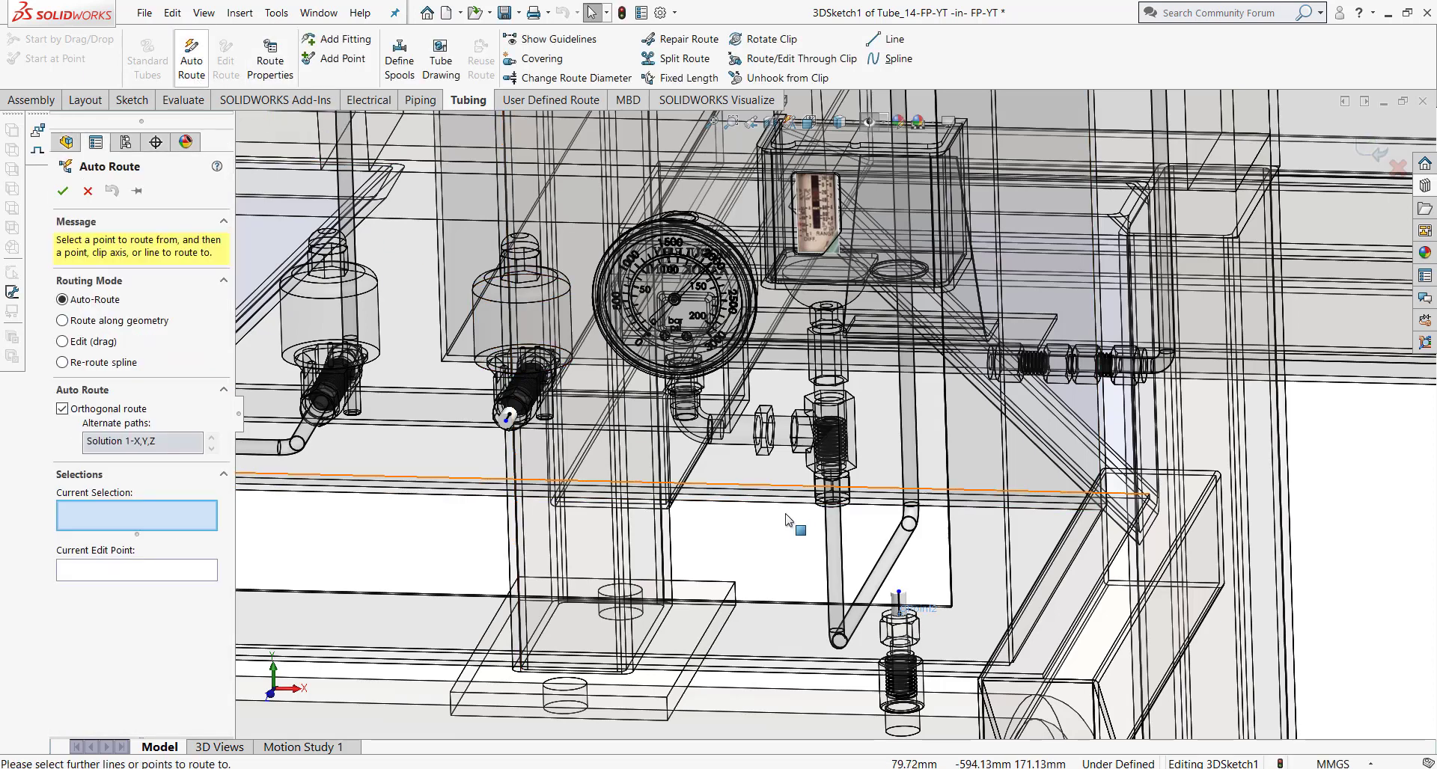
click(898, 598)
click(508, 416)
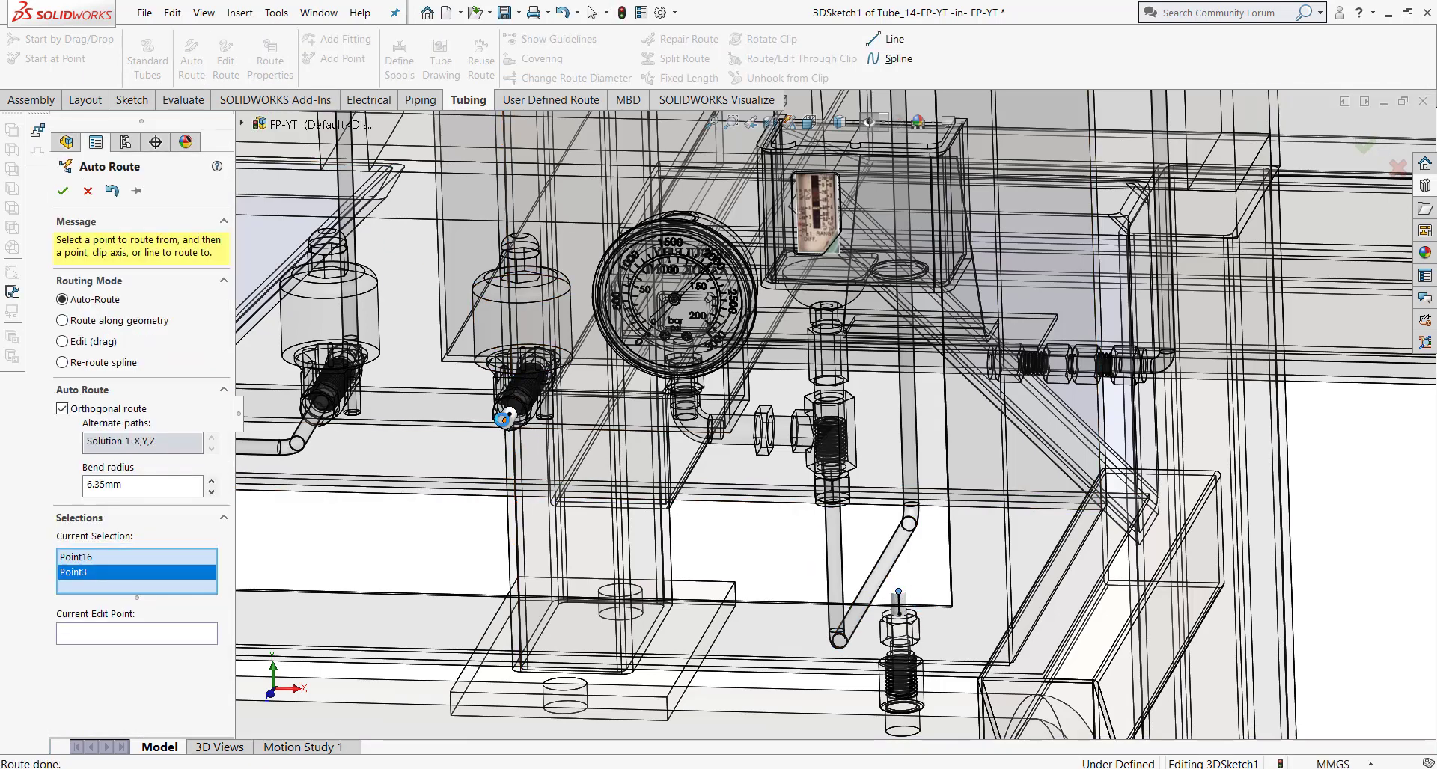
Step: Cycle through alternate route solutions and accept the bent 6.35 mm tube
middle_drag(569, 505, 349, 528)
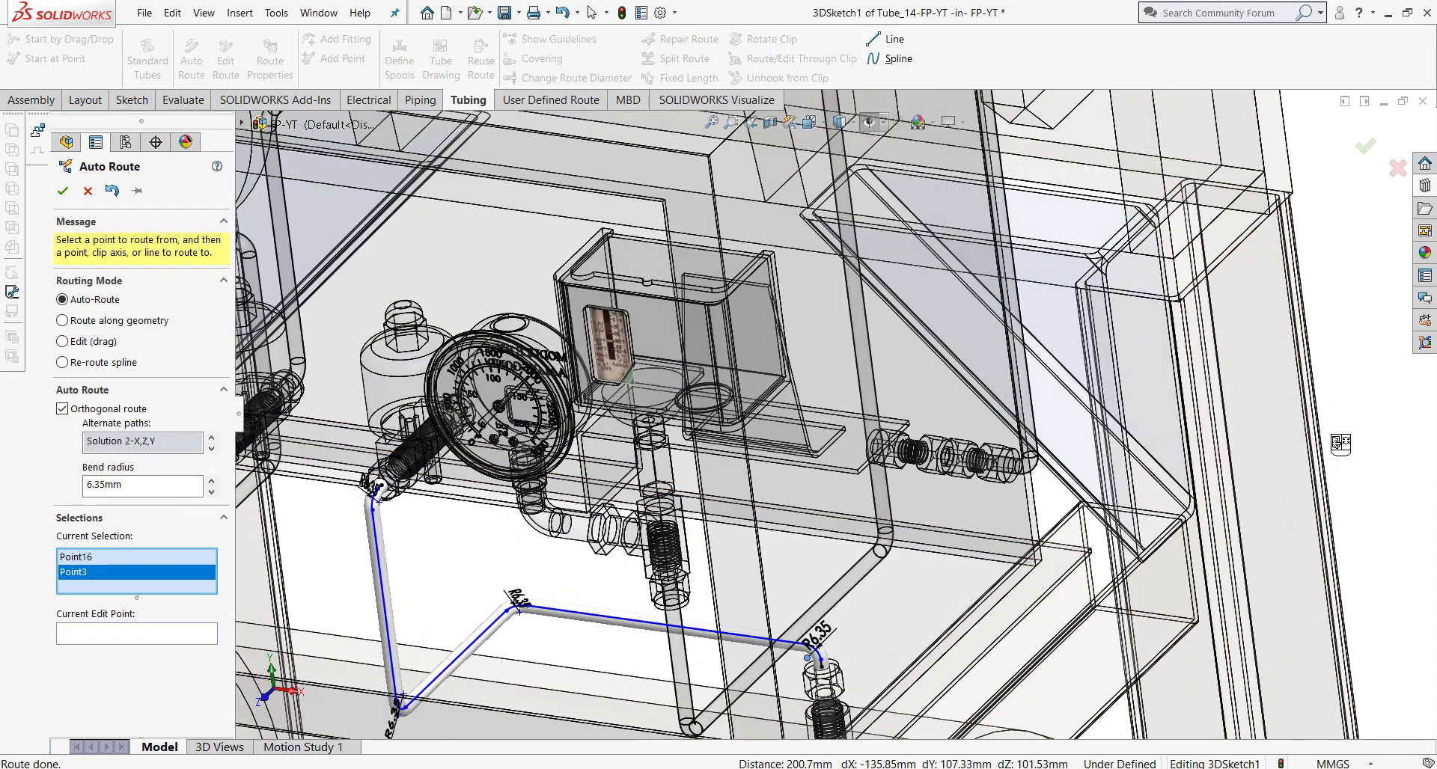
key(Down)
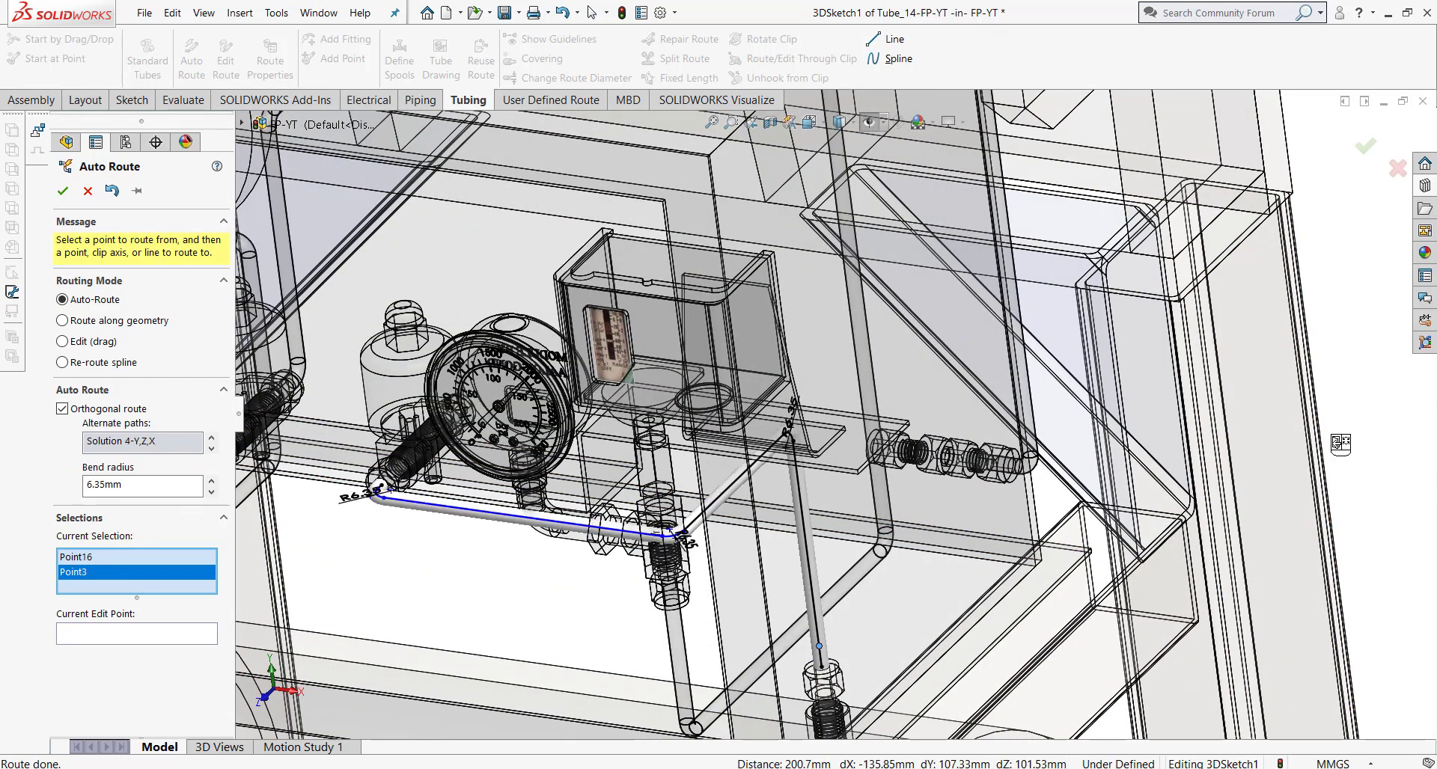
key(Down)
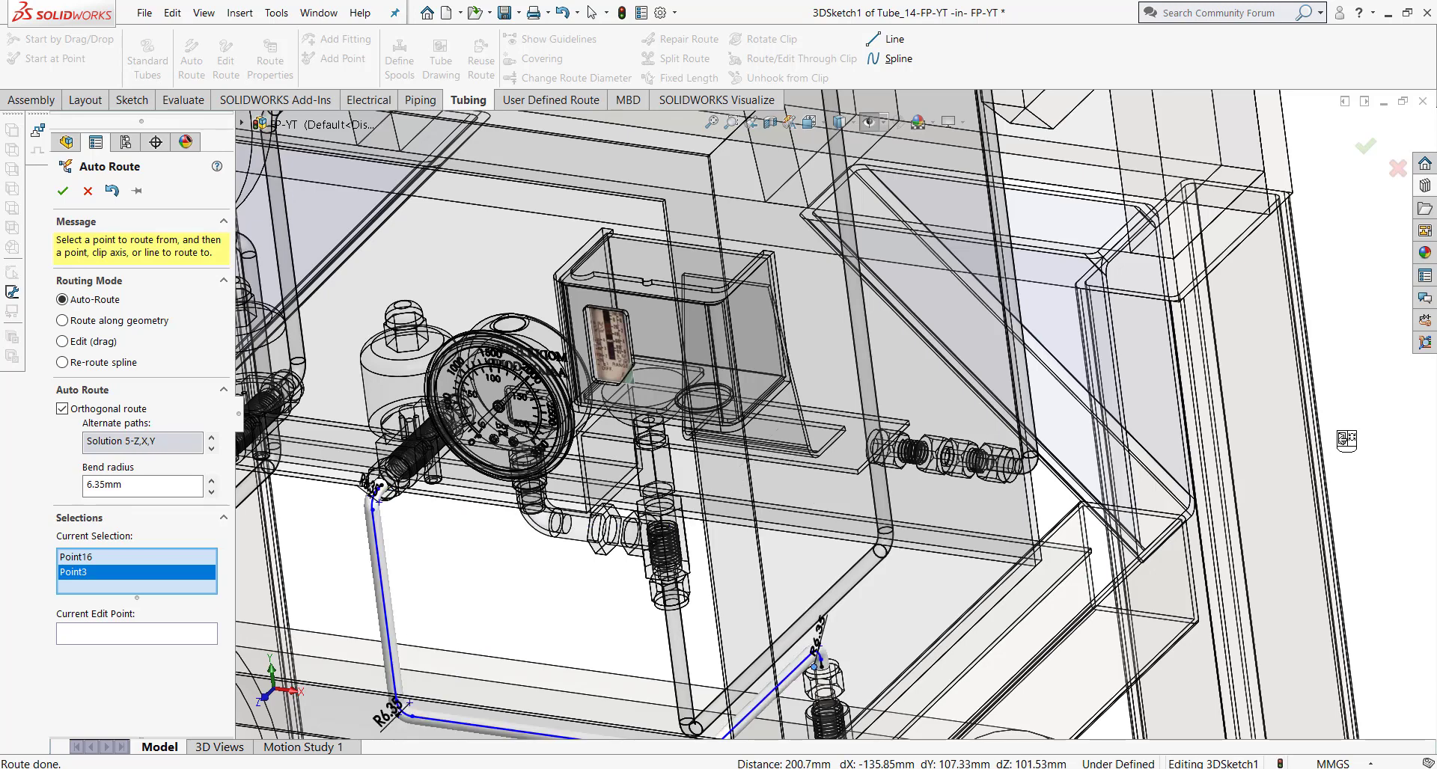
scroll(823, 404, up, 1)
click(64, 191)
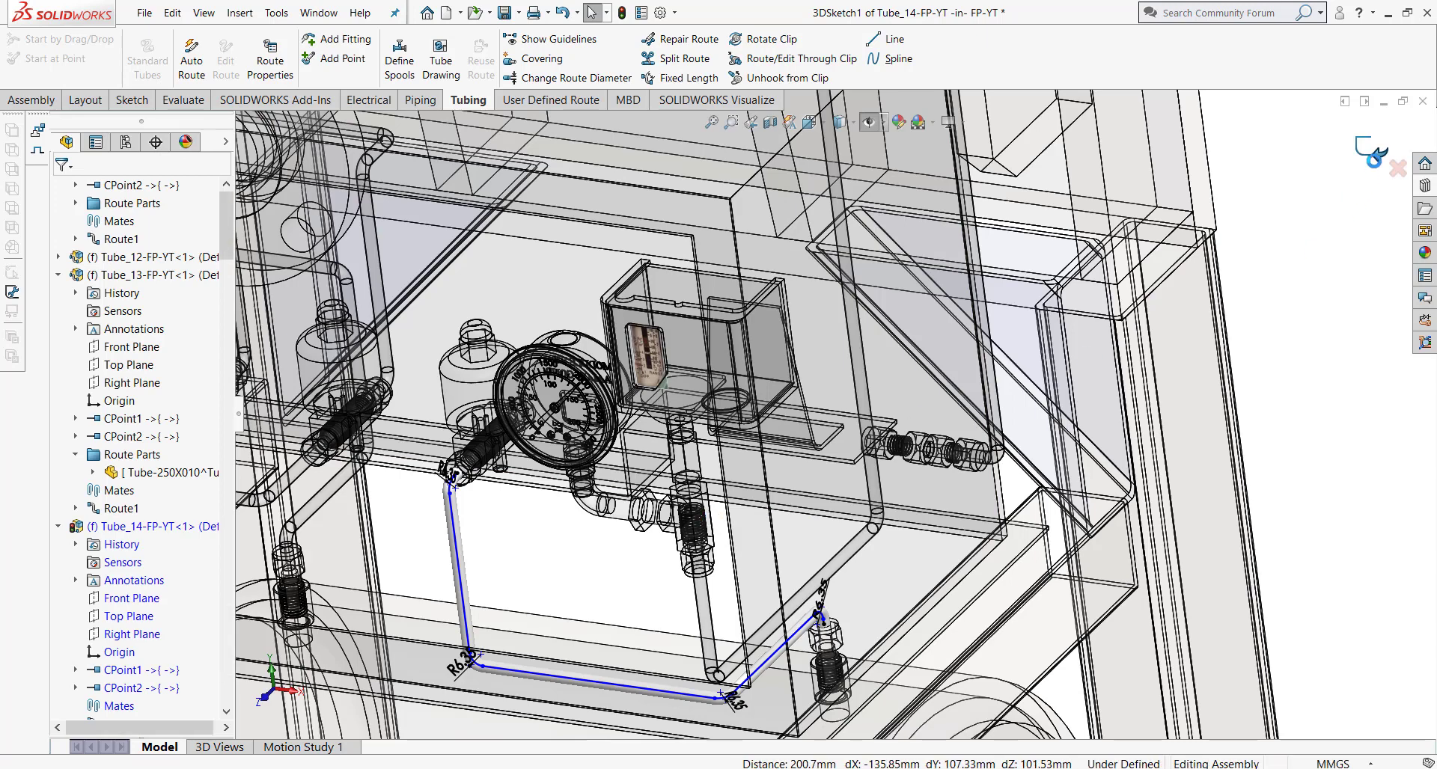
mouse_move(748, 419)
middle_down()
mouse_move(711, 500)
mouse_move(682, 477)
mouse_move(810, 345)
middle_up()
Step: Begin a new route at a connection point, then cancel it
scroll(876, 351, down, 3)
scroll(876, 351, down, 3)
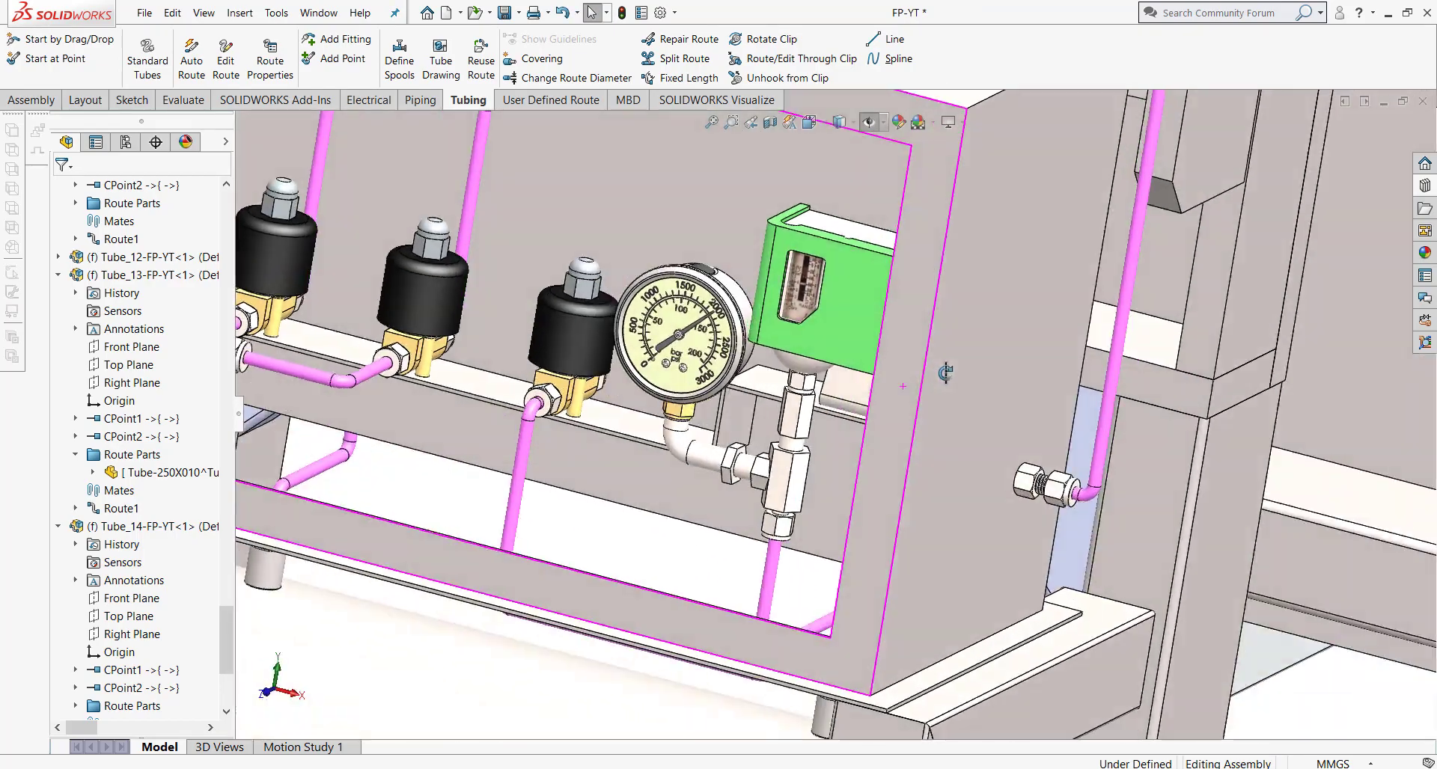
scroll(875, 352, down, 2)
click(53, 59)
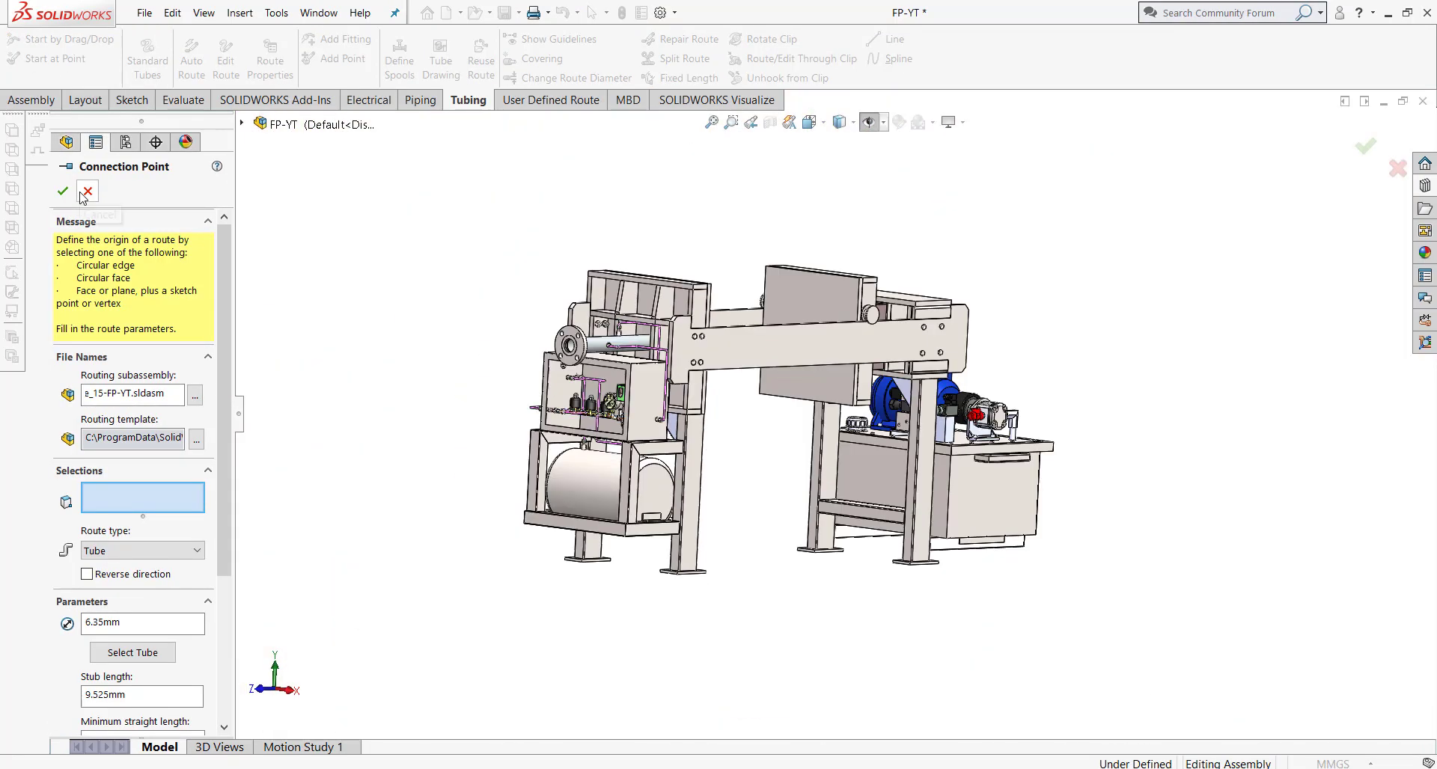
click(62, 191)
Step: Select the side-wall fitting and the pneumatic box, then isolate them
scroll(708, 372, down, 3)
scroll(708, 371, down, 3)
scroll(707, 371, up, 2)
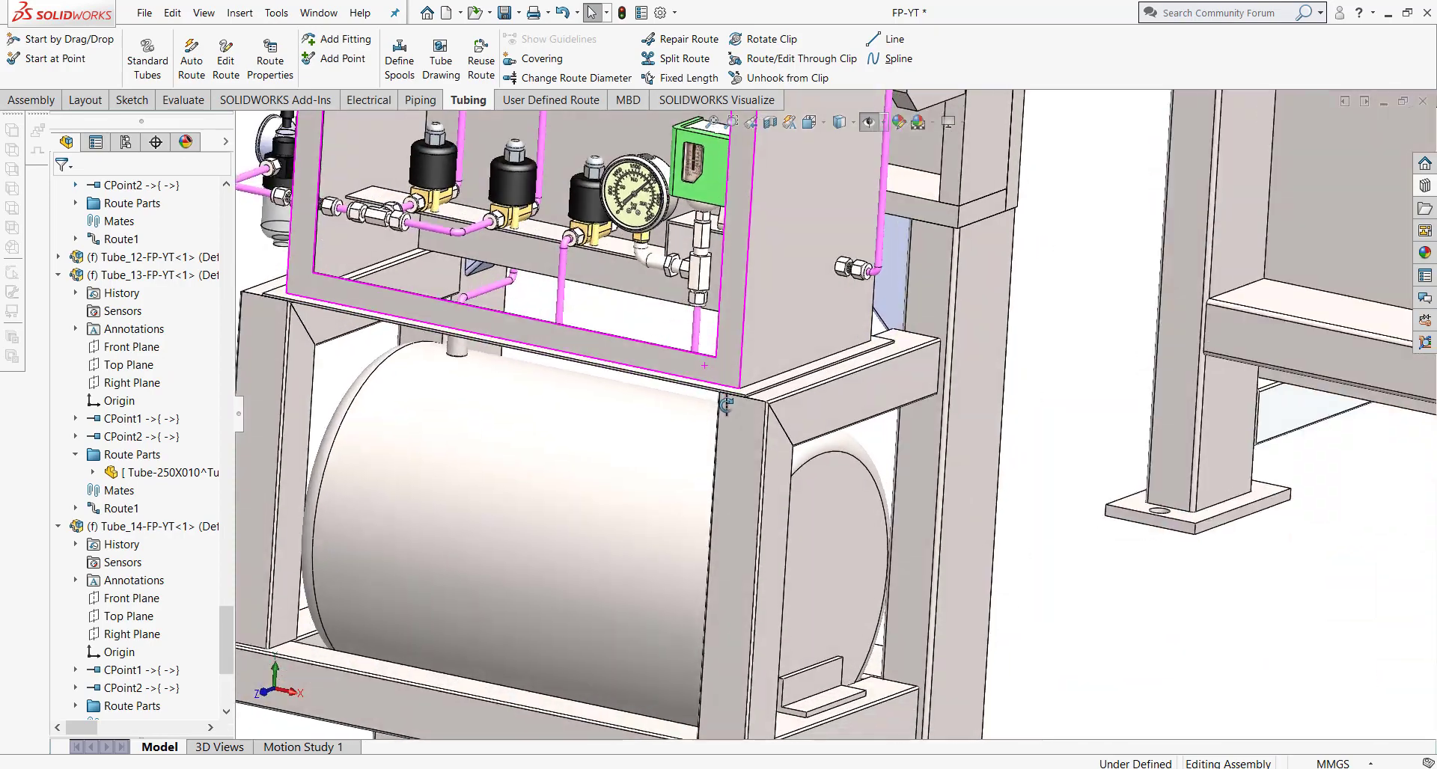
scroll(707, 372, up, 2)
scroll(737, 342, down, 6)
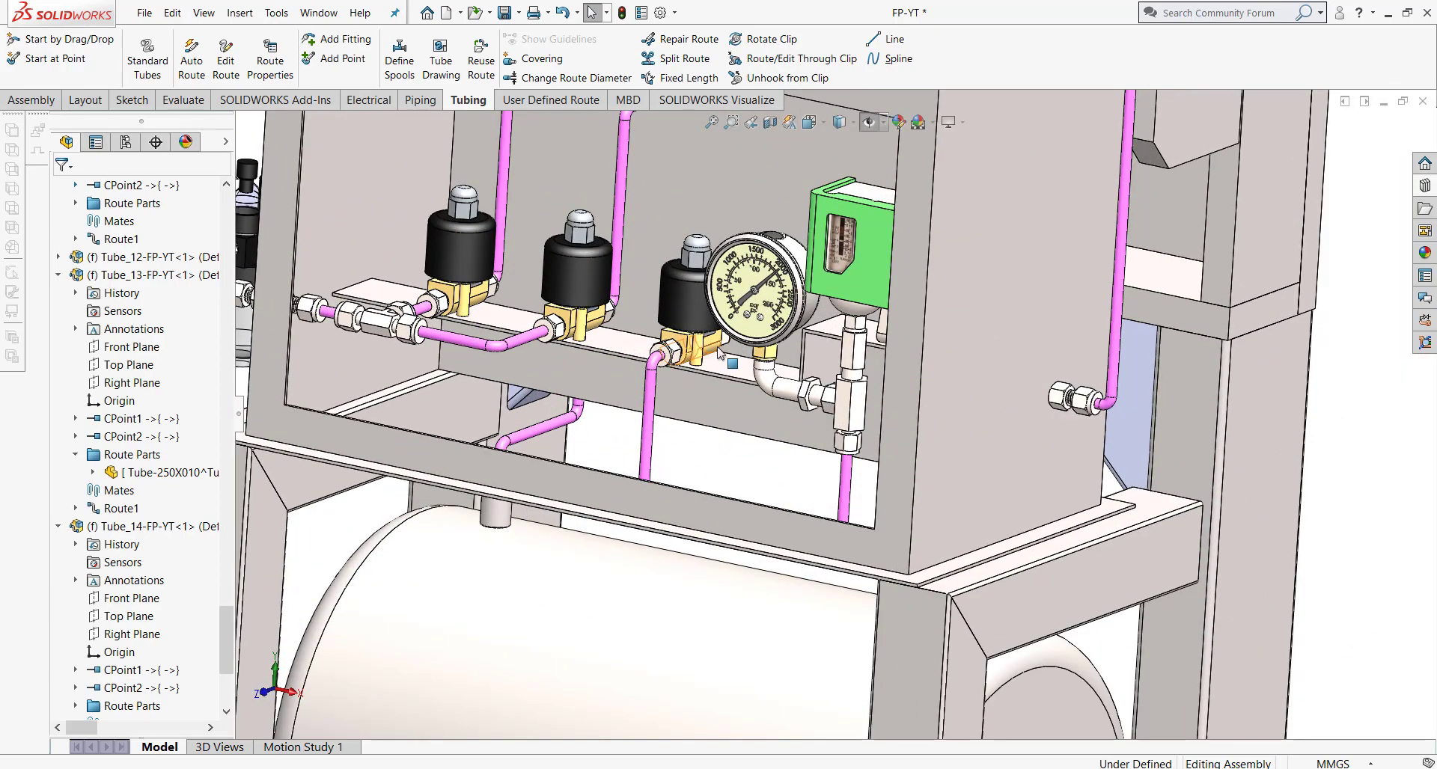
scroll(722, 355, down, 3)
scroll(748, 358, down, 1)
click(770, 358)
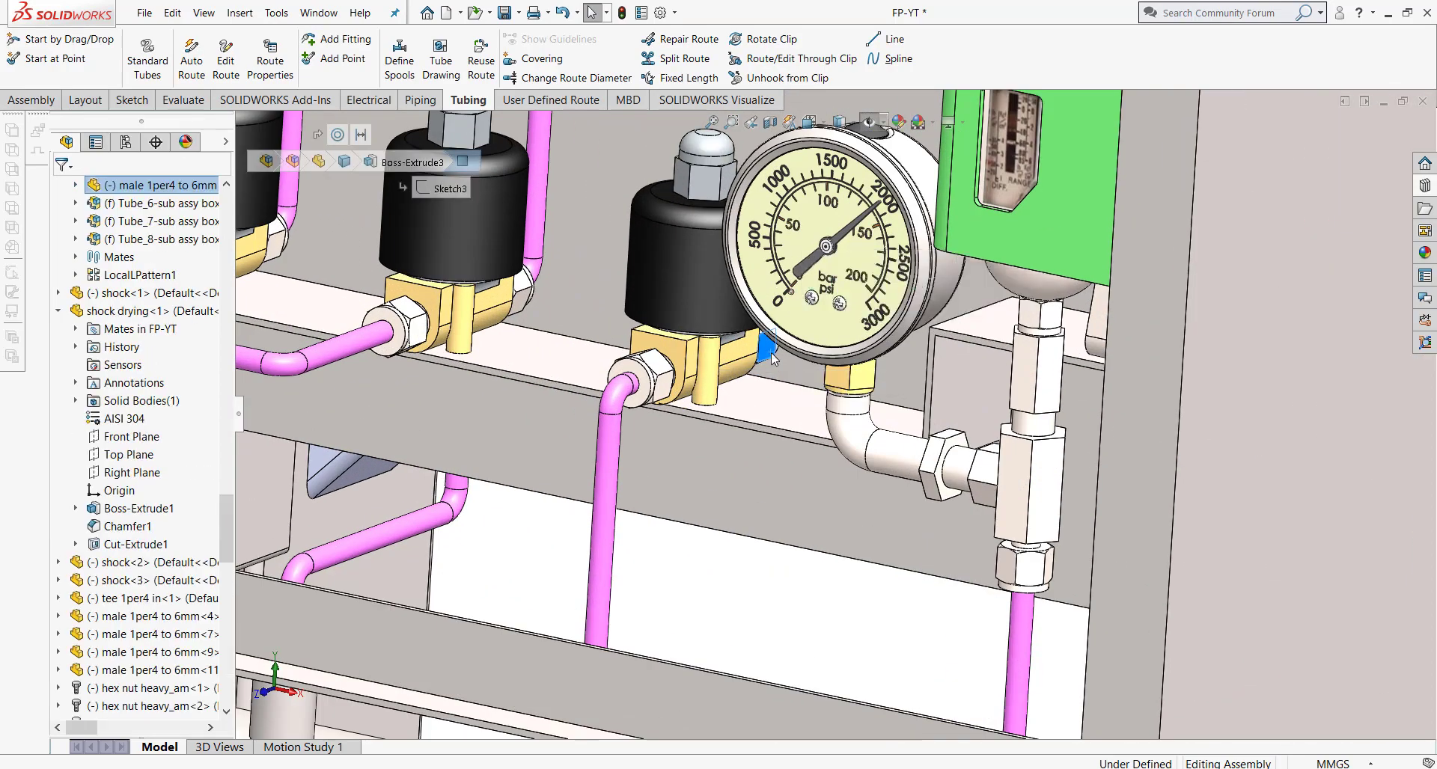
scroll(771, 358, up, 3)
ctrl+click(1198, 451)
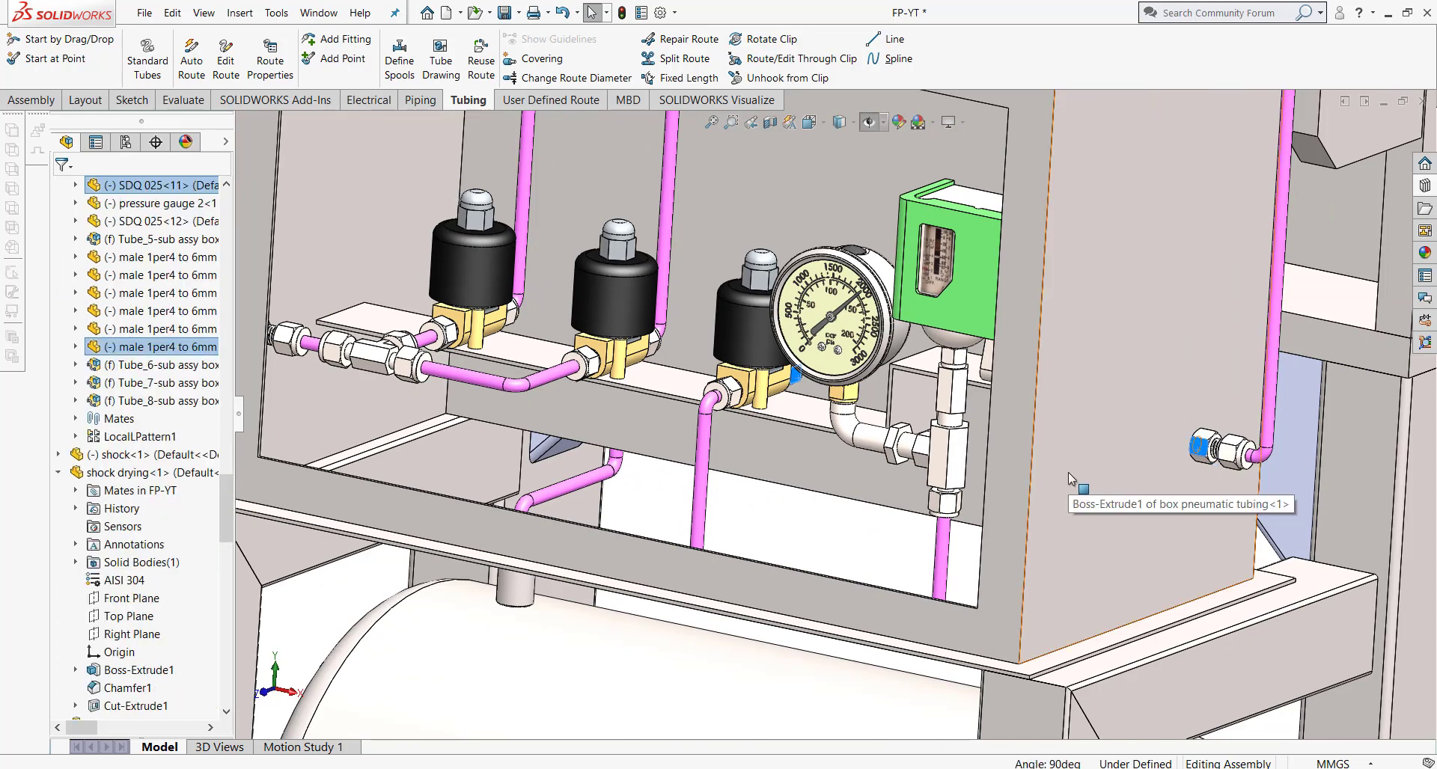
ctrl+click(1067, 473)
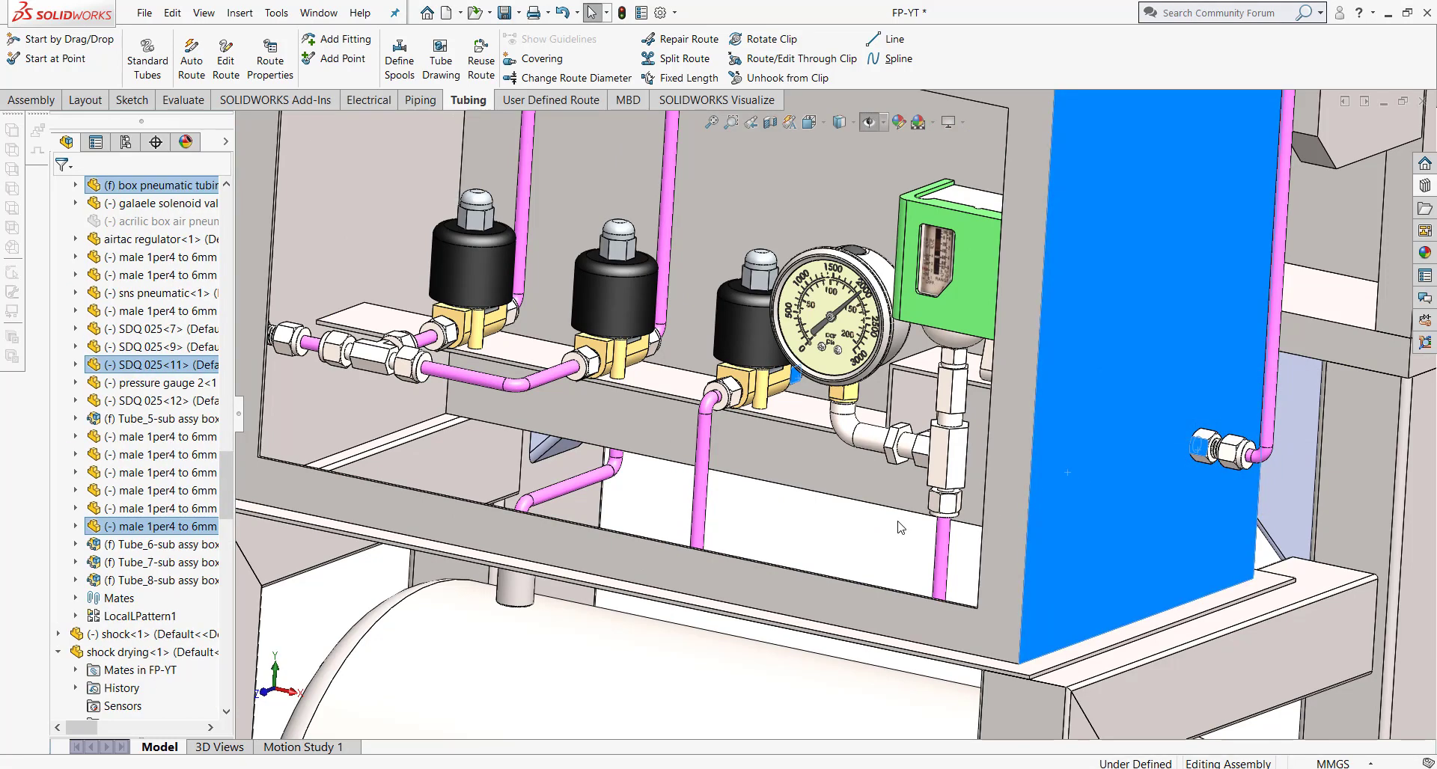
scroll(821, 402, up, 3)
right_click(272, 336)
click(338, 465)
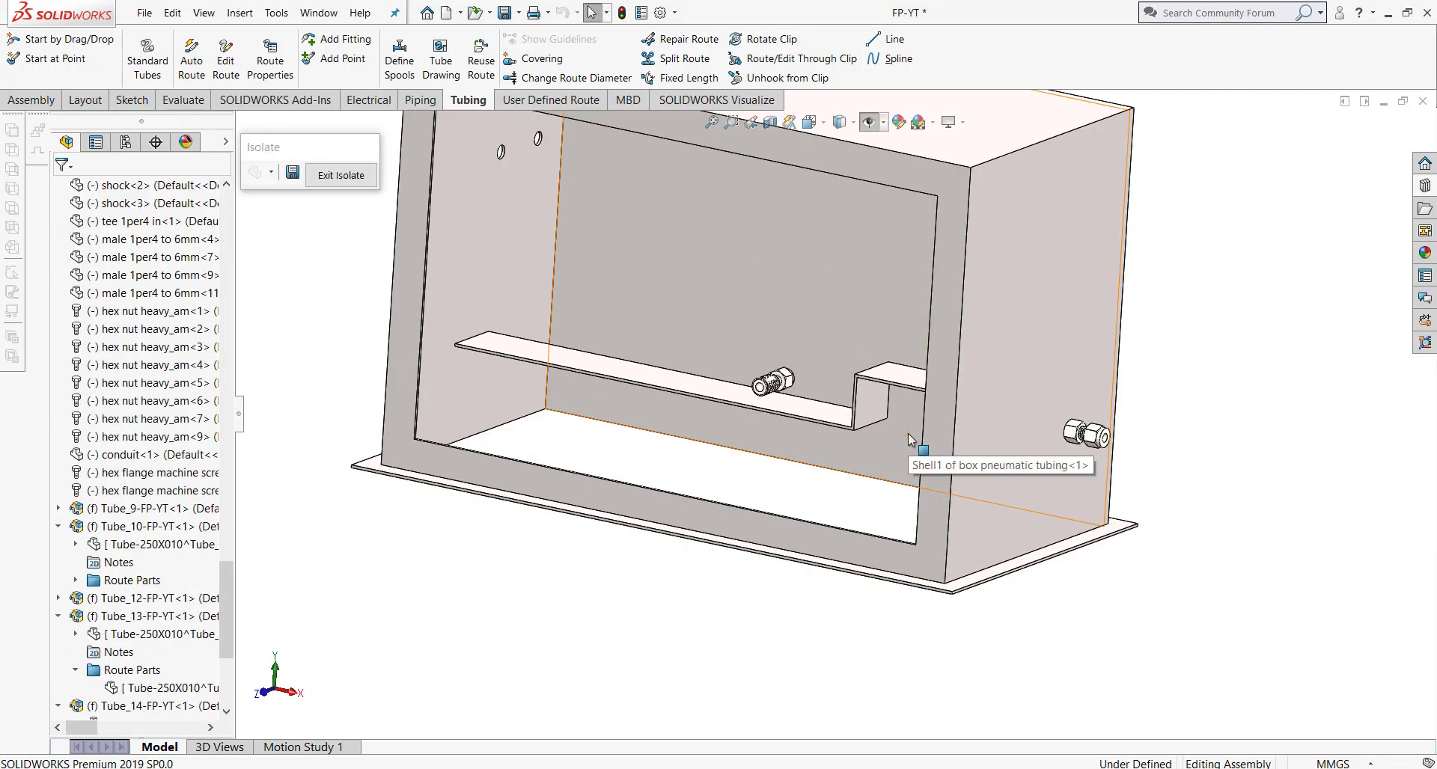
Step: Start Tube_15 at the first wall fitting's circular edge and accept the tube properties
click(46, 66)
scroll(868, 411, down, 3)
scroll(864, 405, down, 3)
scroll(823, 355, down, 2)
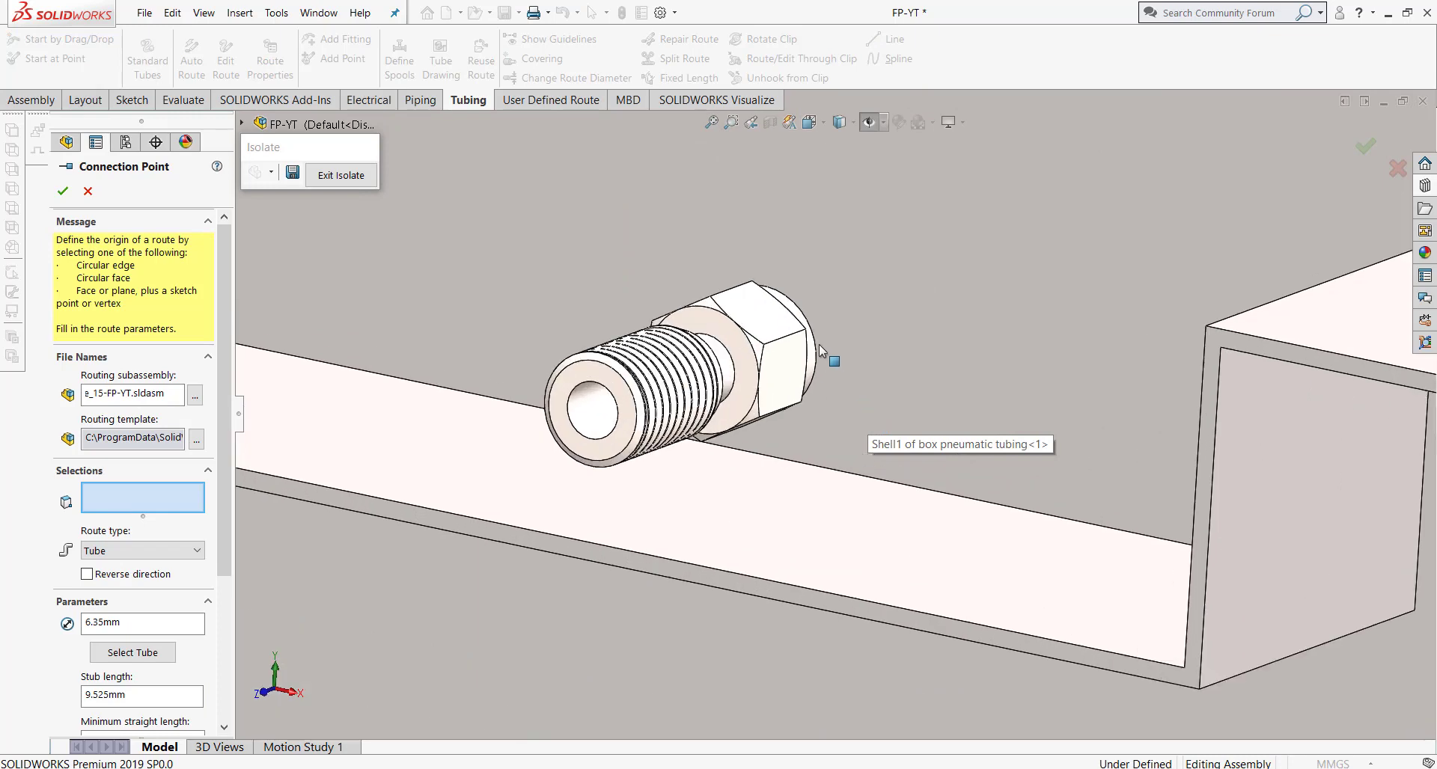
click(814, 340)
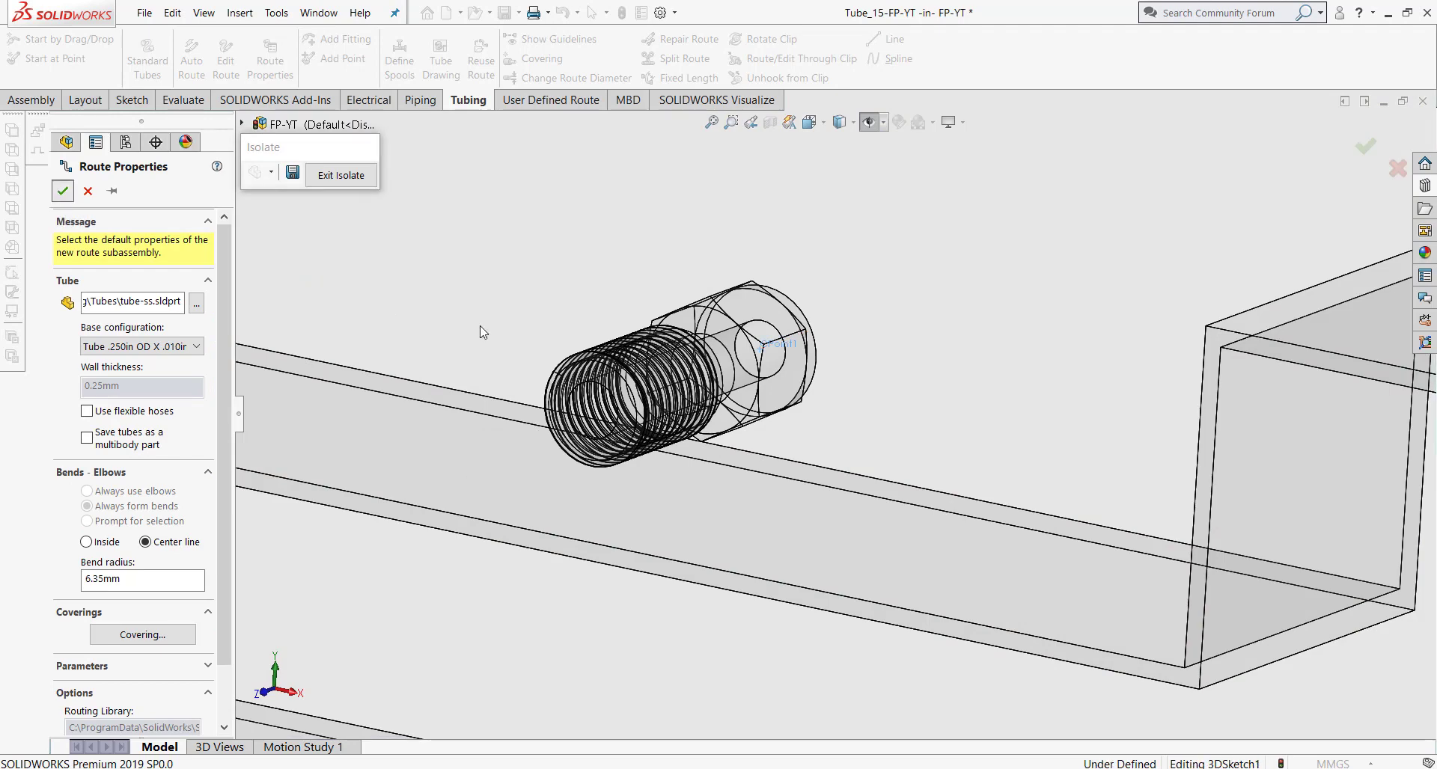
key(Return)
Step: Add the right-side fitting as the end point and auto-route a straight tube to it
click(346, 65)
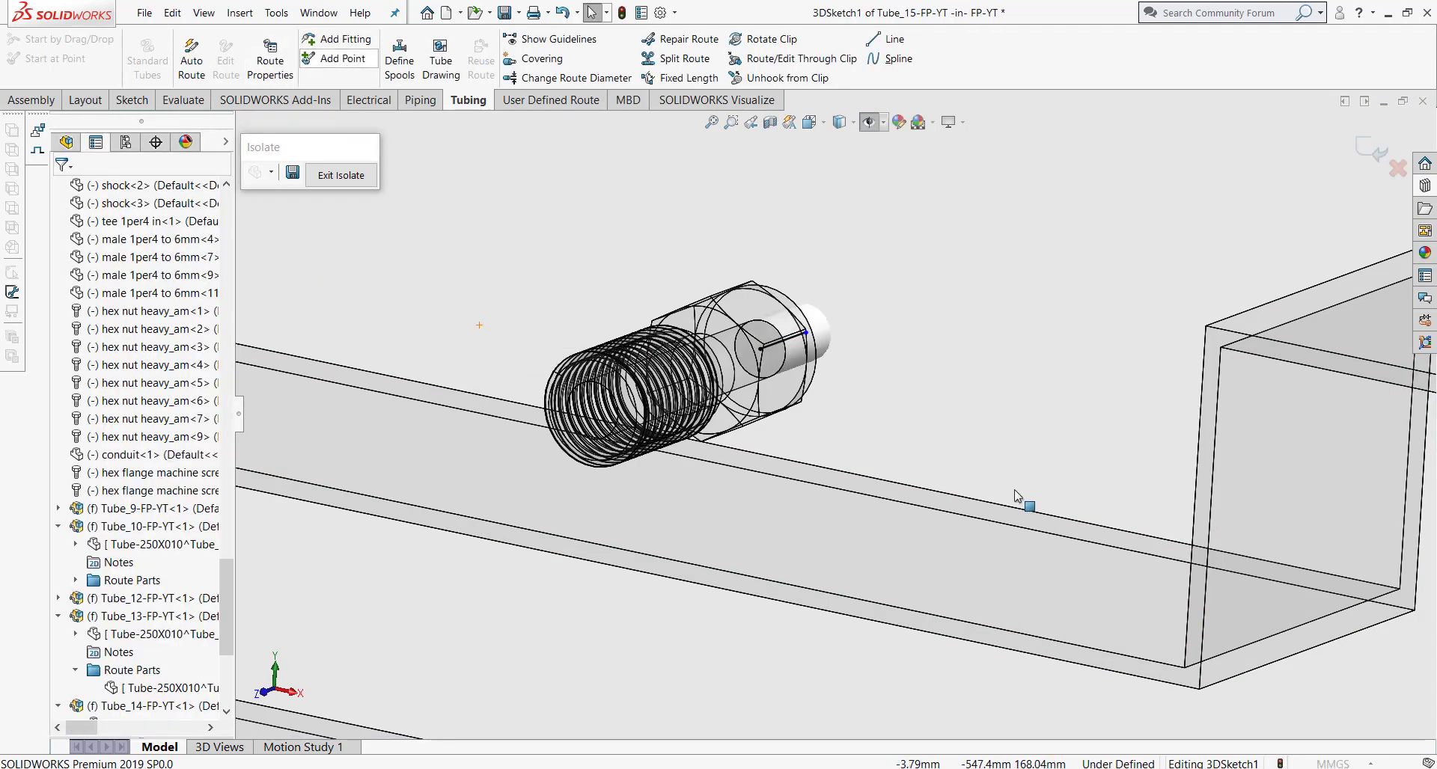
scroll(1025, 504, up, 5)
scroll(1025, 504, up, 3)
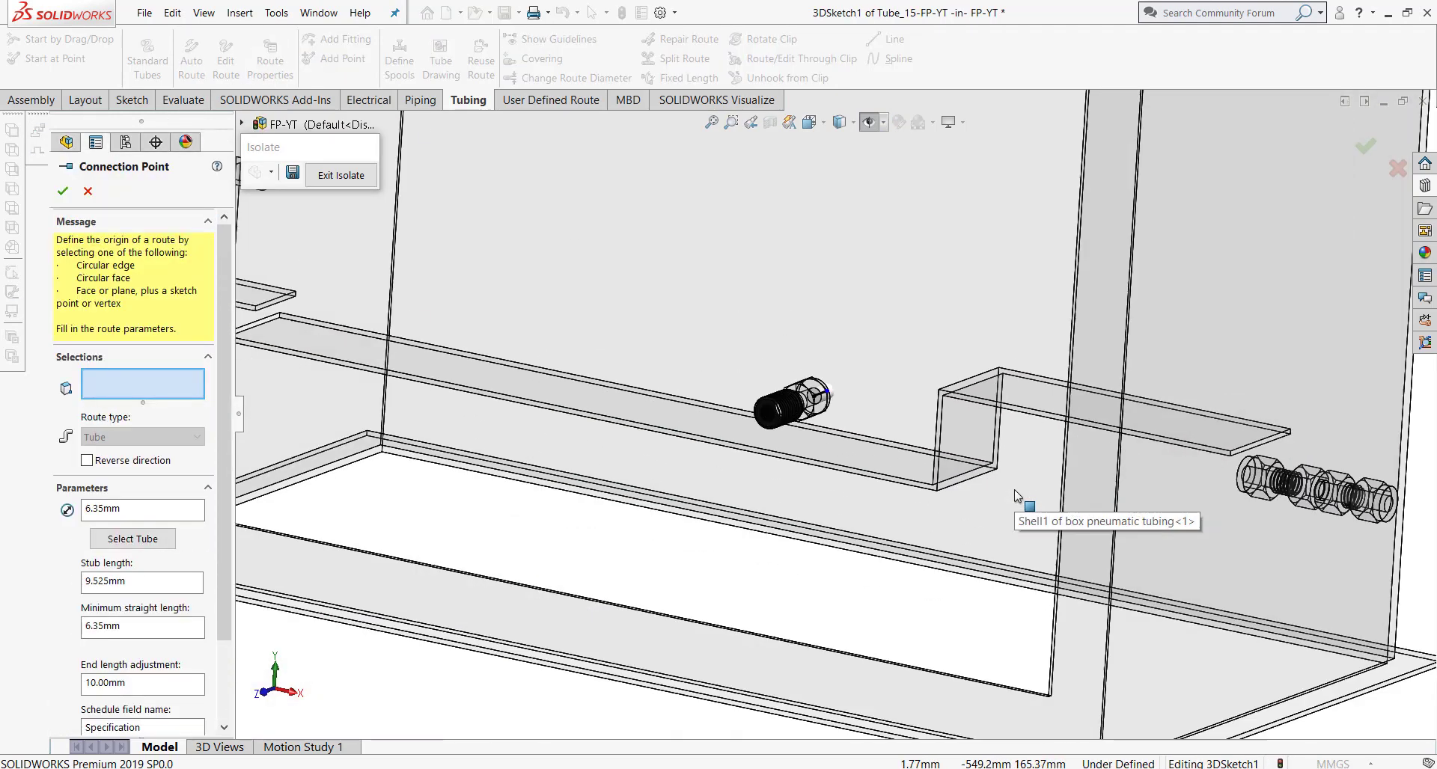
click(1244, 475)
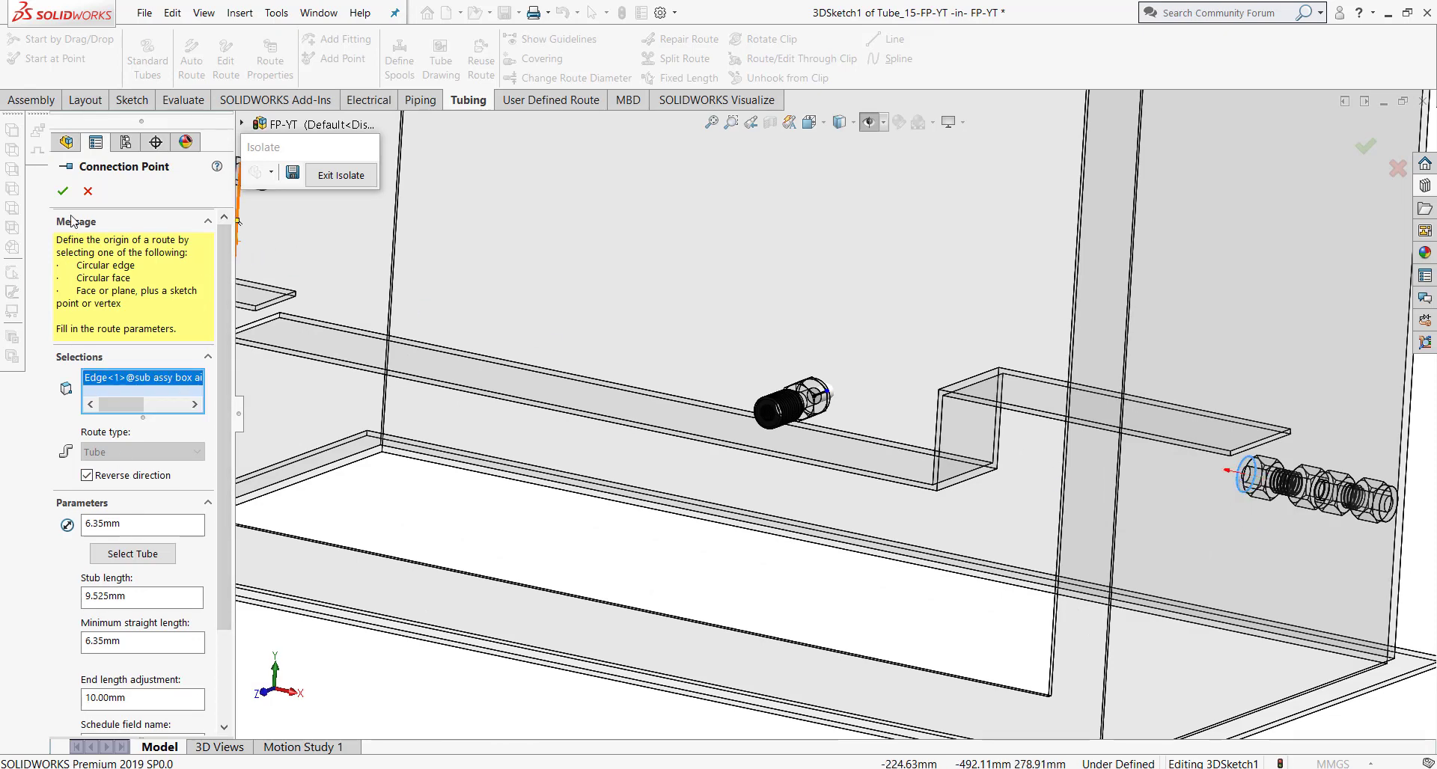
key(Return)
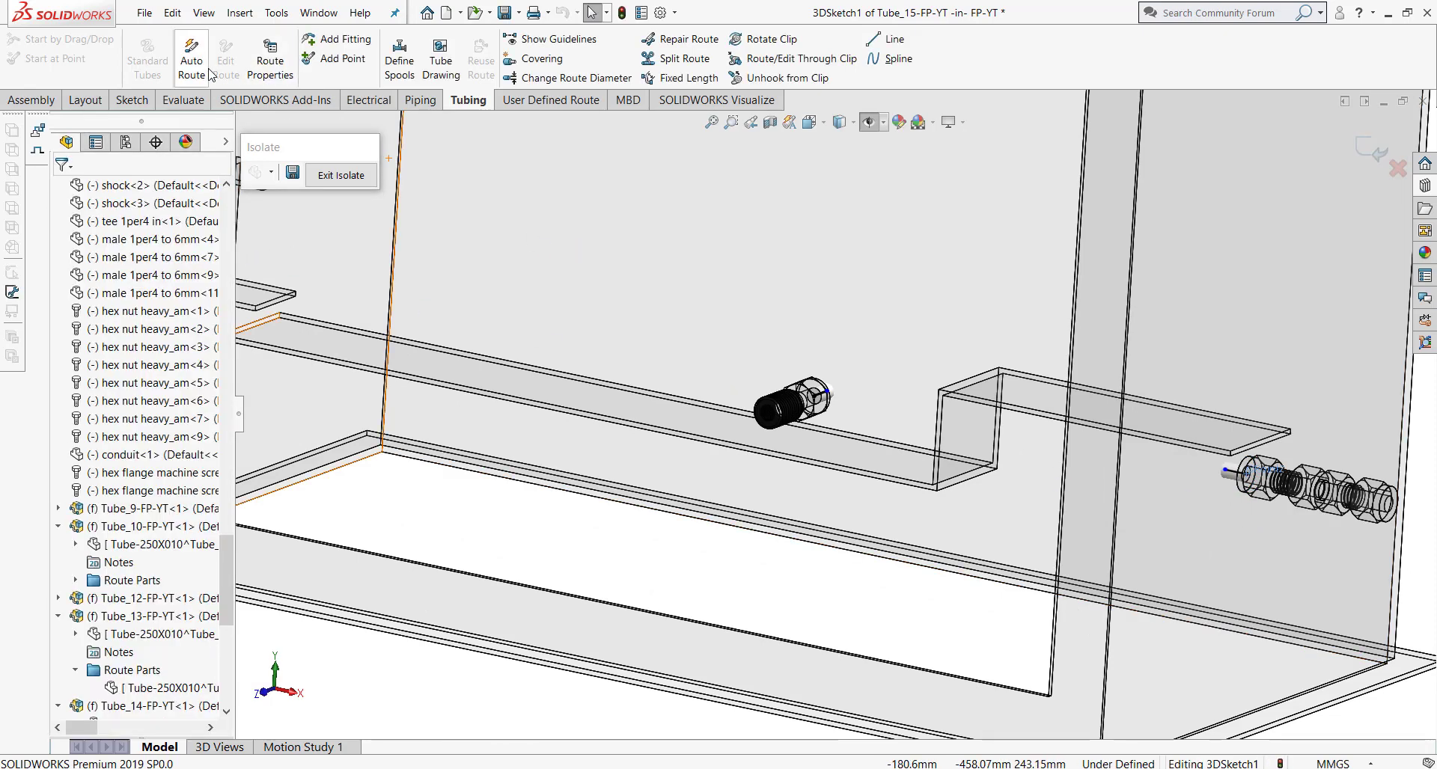
click(1224, 470)
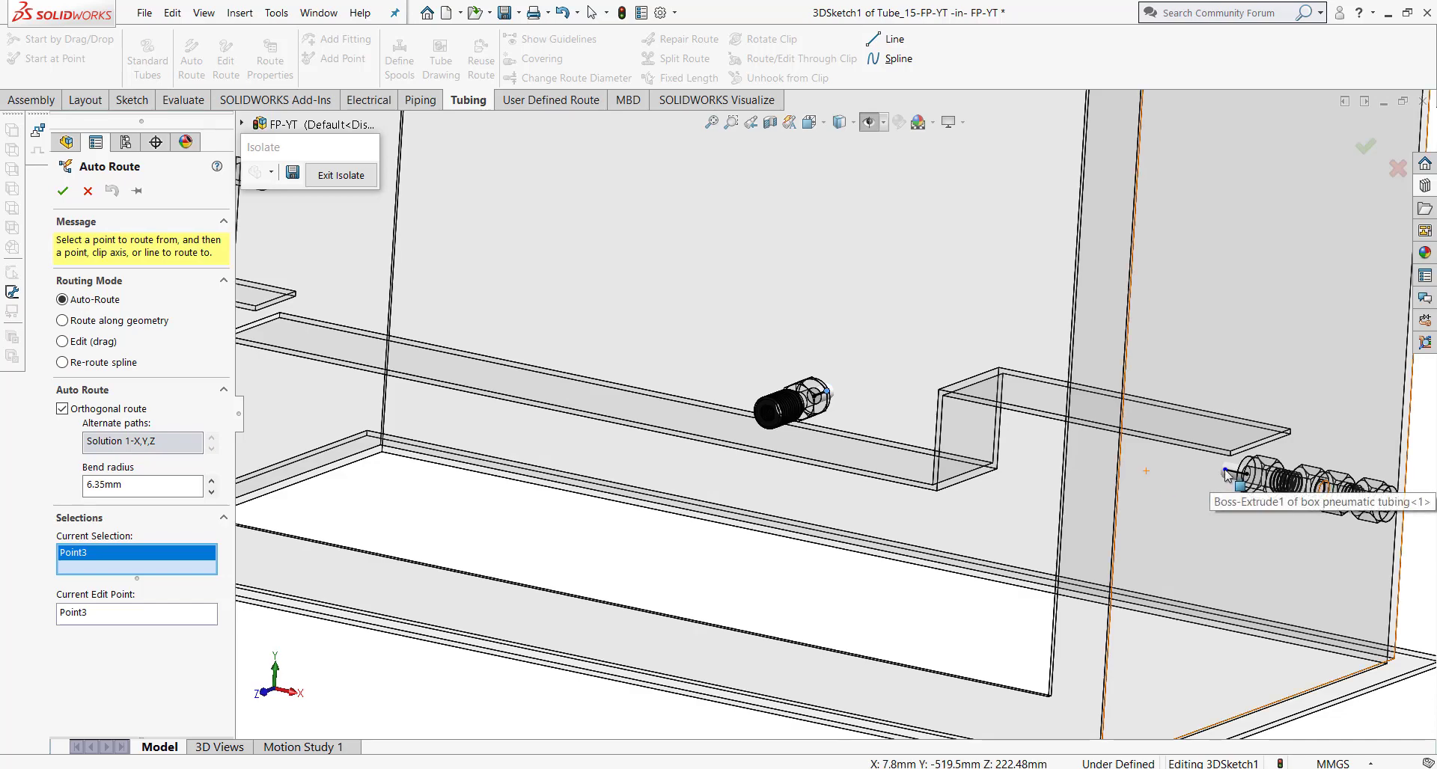
middle_drag(999, 466, 928, 537)
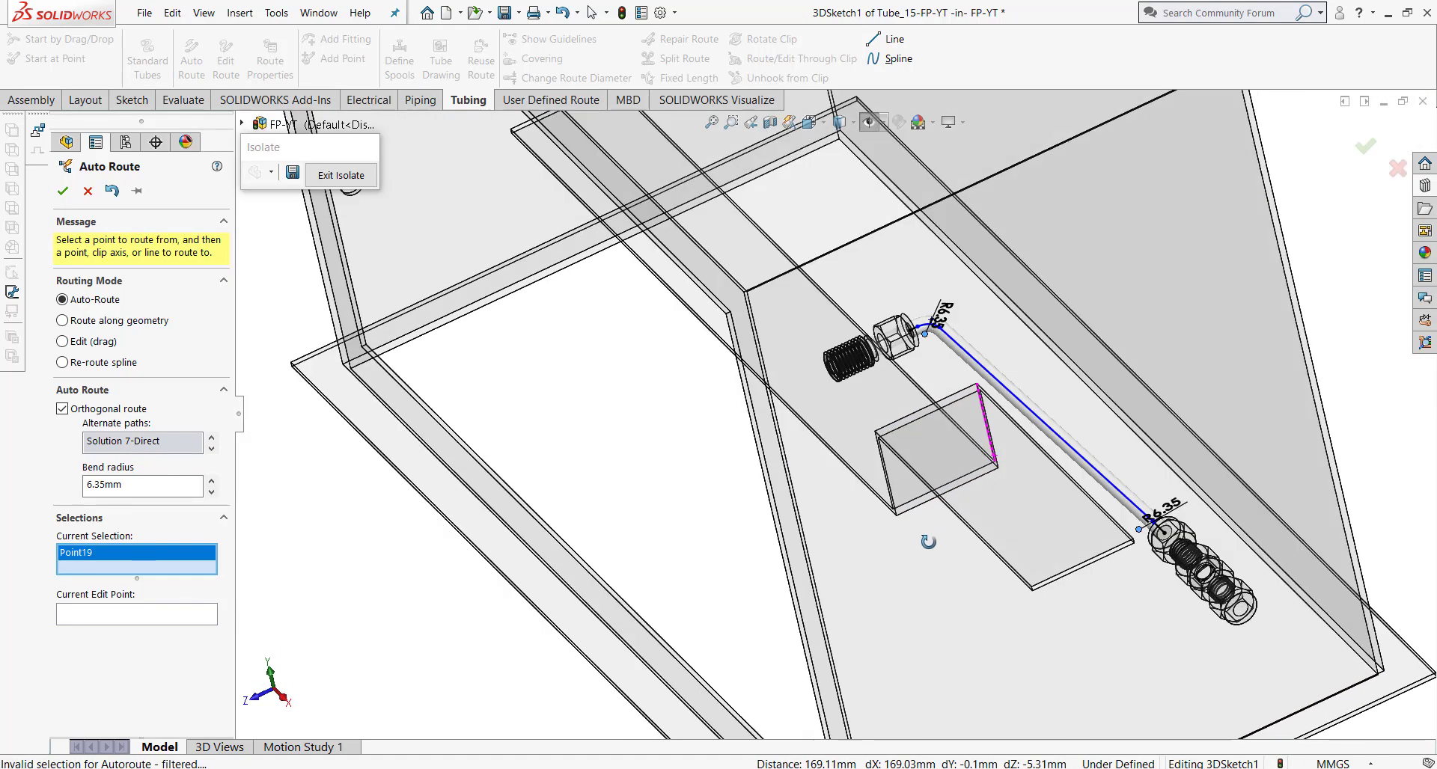
click(63, 190)
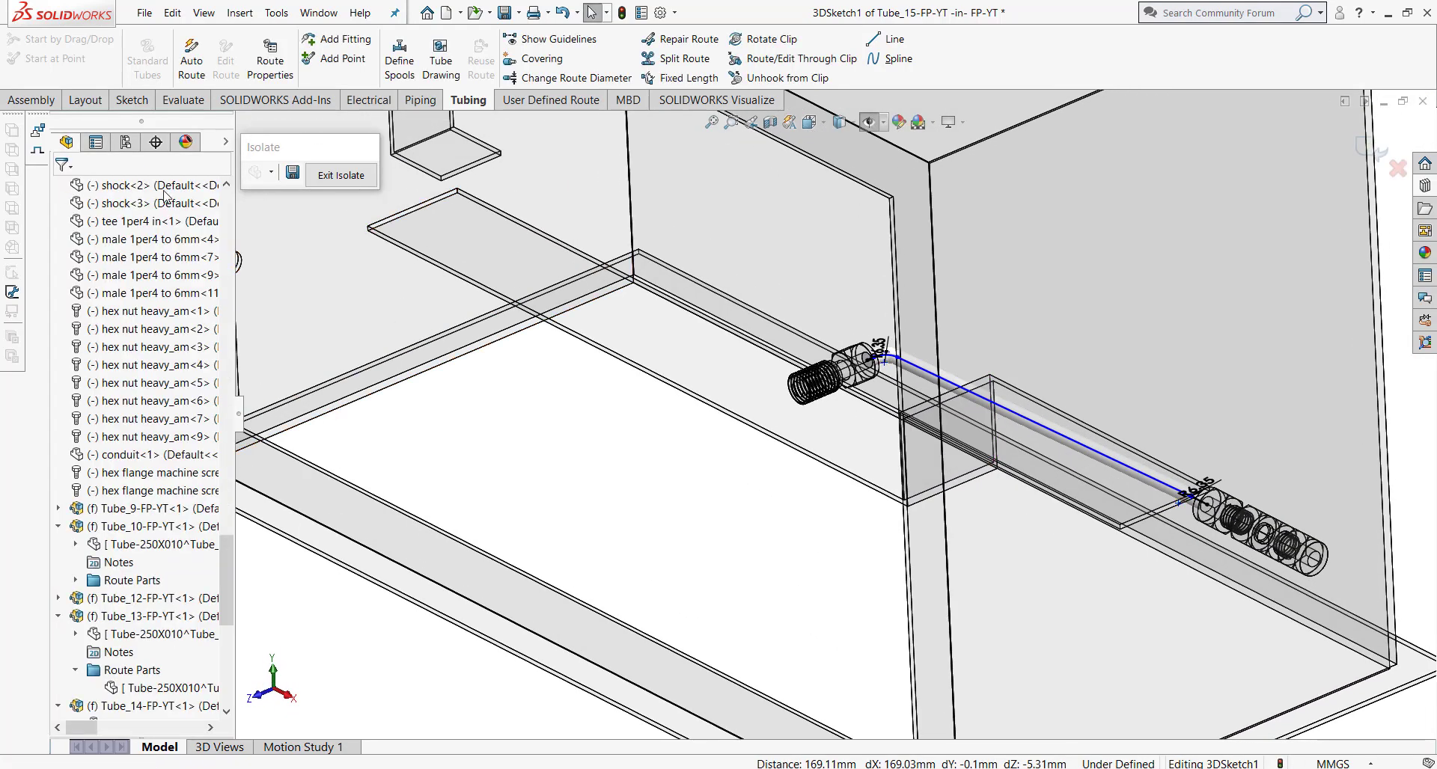
Step: Exit Isolate and finish the route edit, returning to the full FP-YT assembly
click(343, 176)
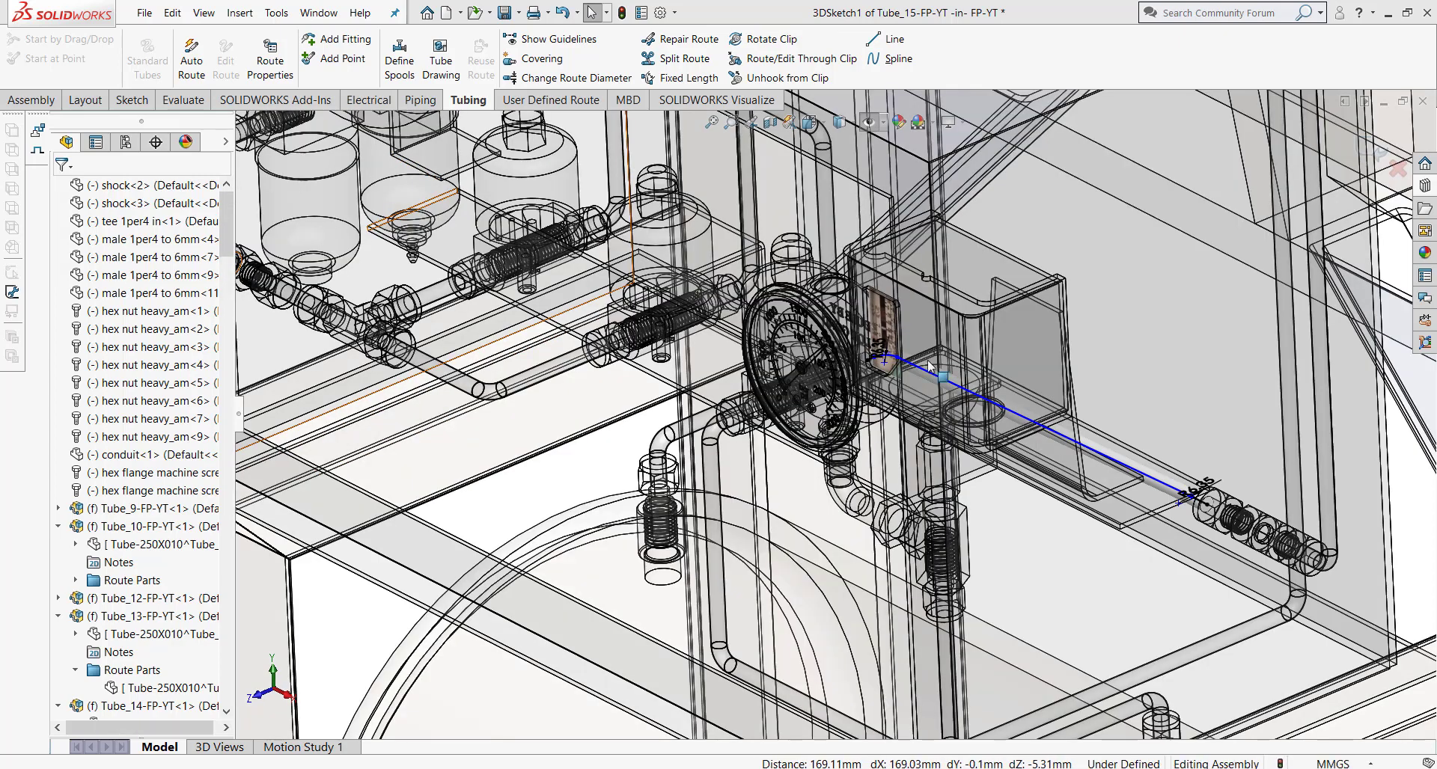
click(1382, 180)
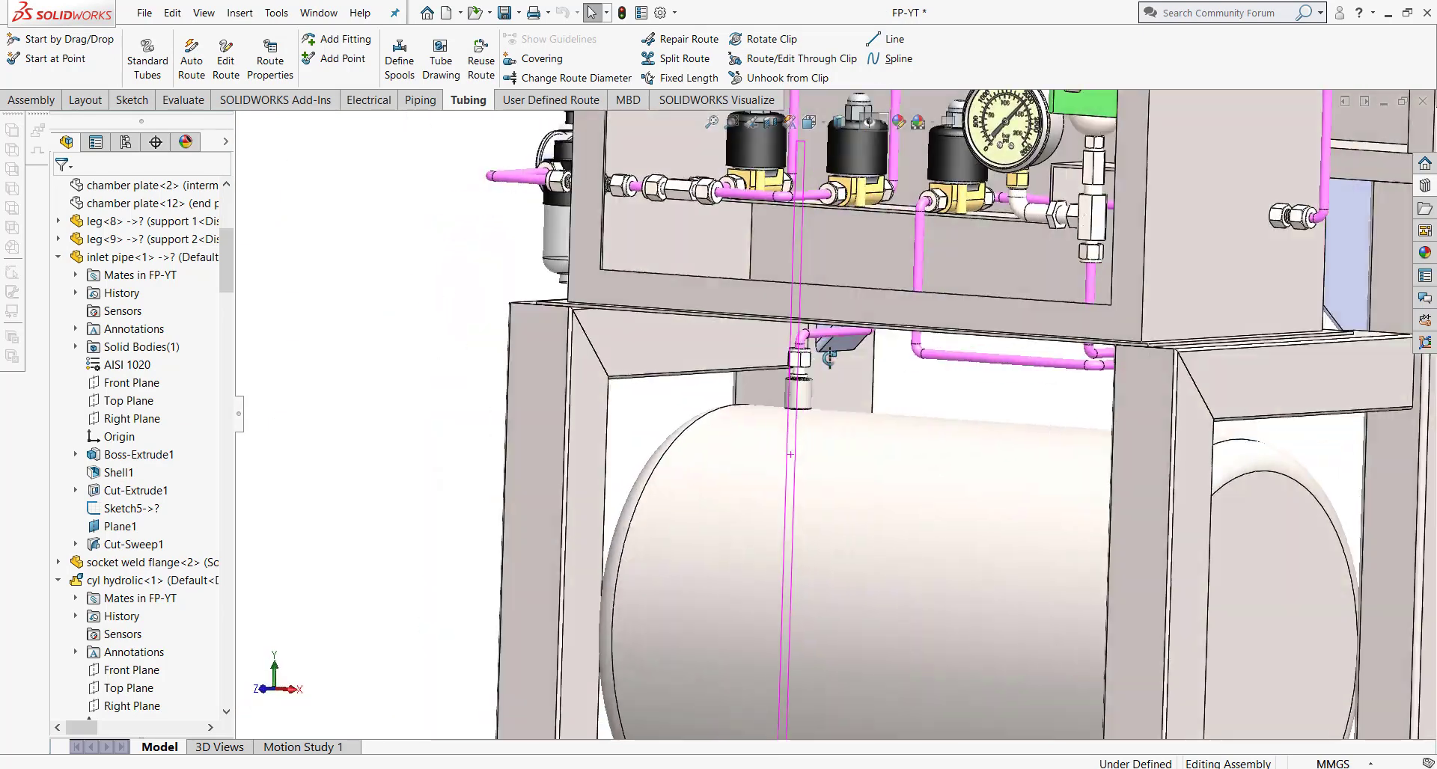
scroll(829, 357, up, 5)
mouse_move(829, 357)
middle_down()
mouse_move(915, 208)
mouse_move(1000, 336)
mouse_move(947, 367)
mouse_move(767, 367)
mouse_move(846, 370)
middle_up()
Step: Zoom in on the conduit end near the head plate
scroll(915, 208, down, 5)
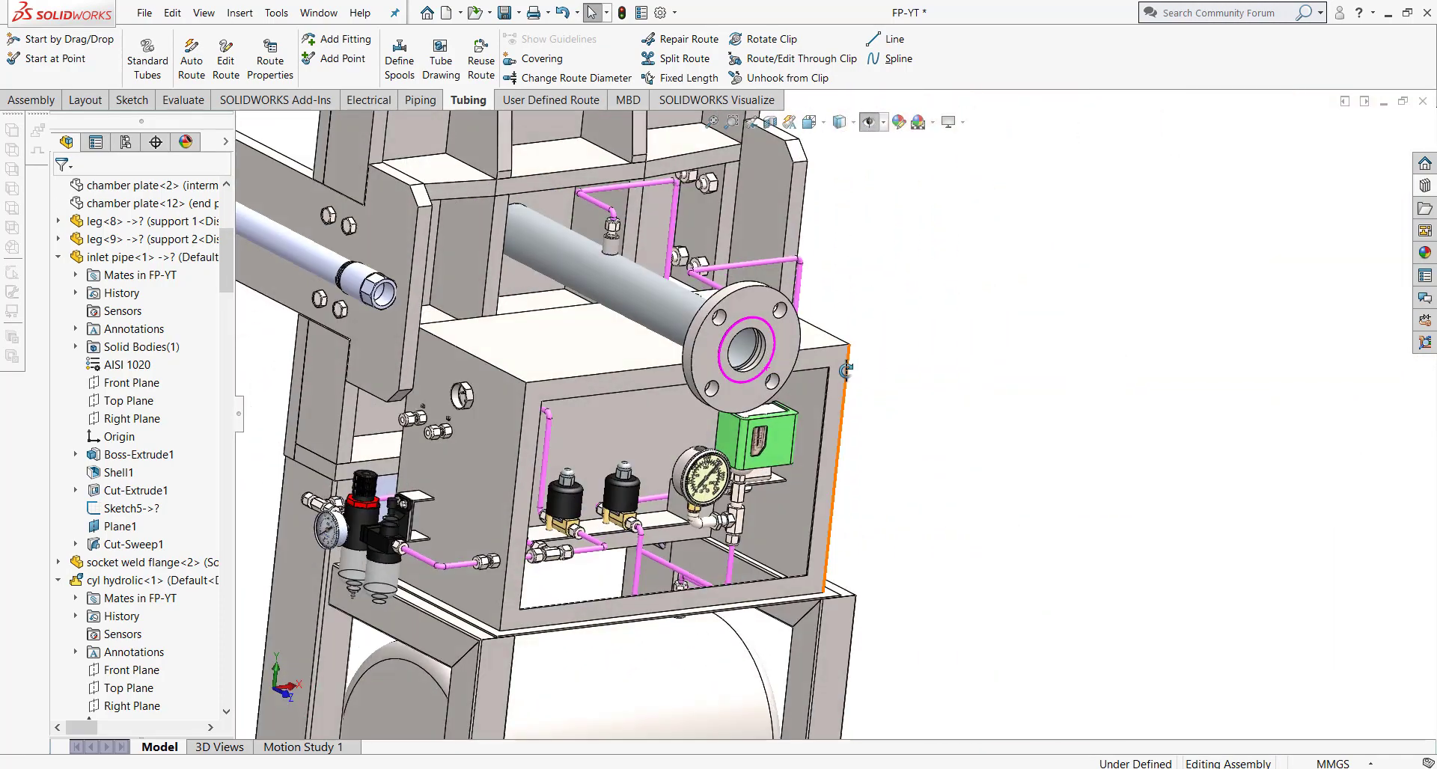
scroll(846, 371, up, 2)
scroll(555, 464, down, 2)
scroll(555, 464, down, 2)
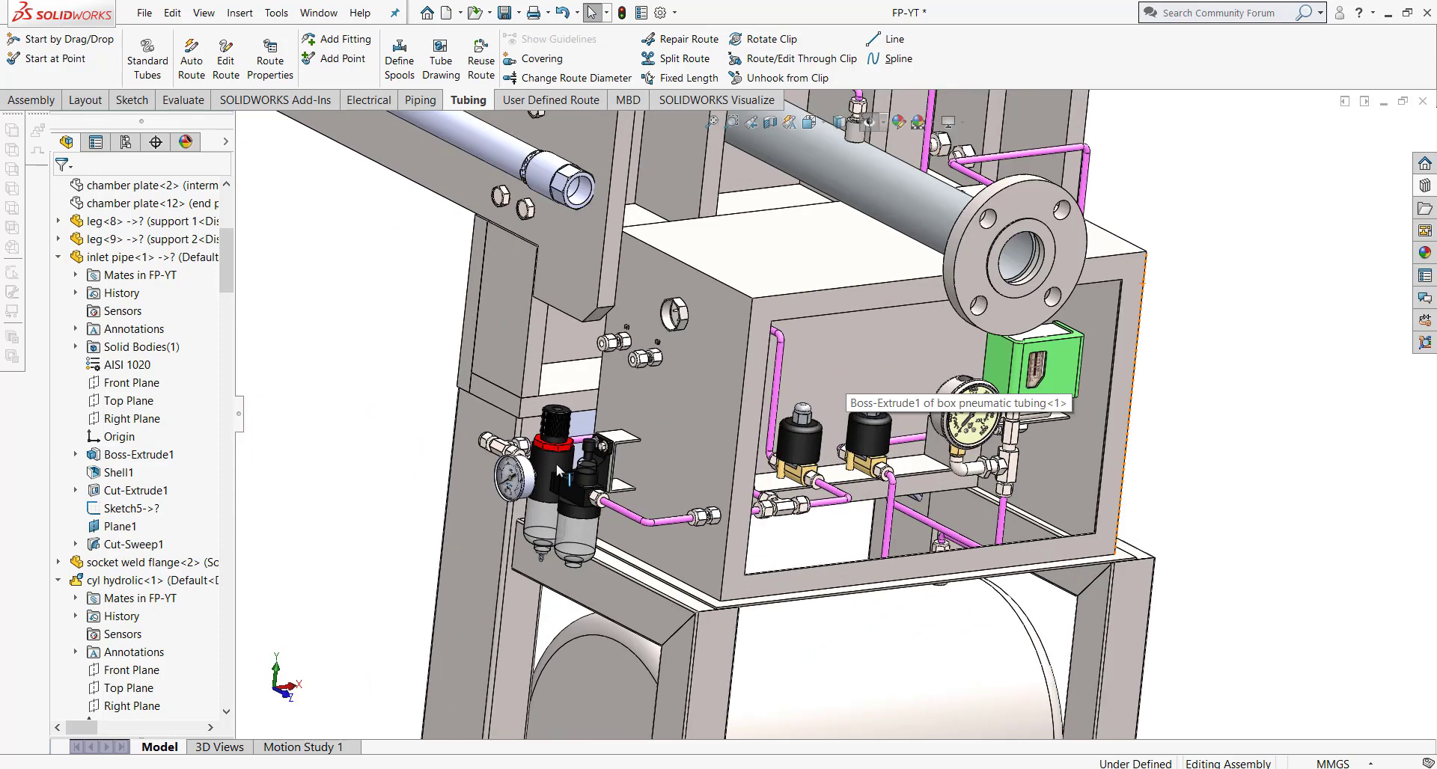
scroll(581, 331, down, 2)
scroll(582, 337, down, 2)
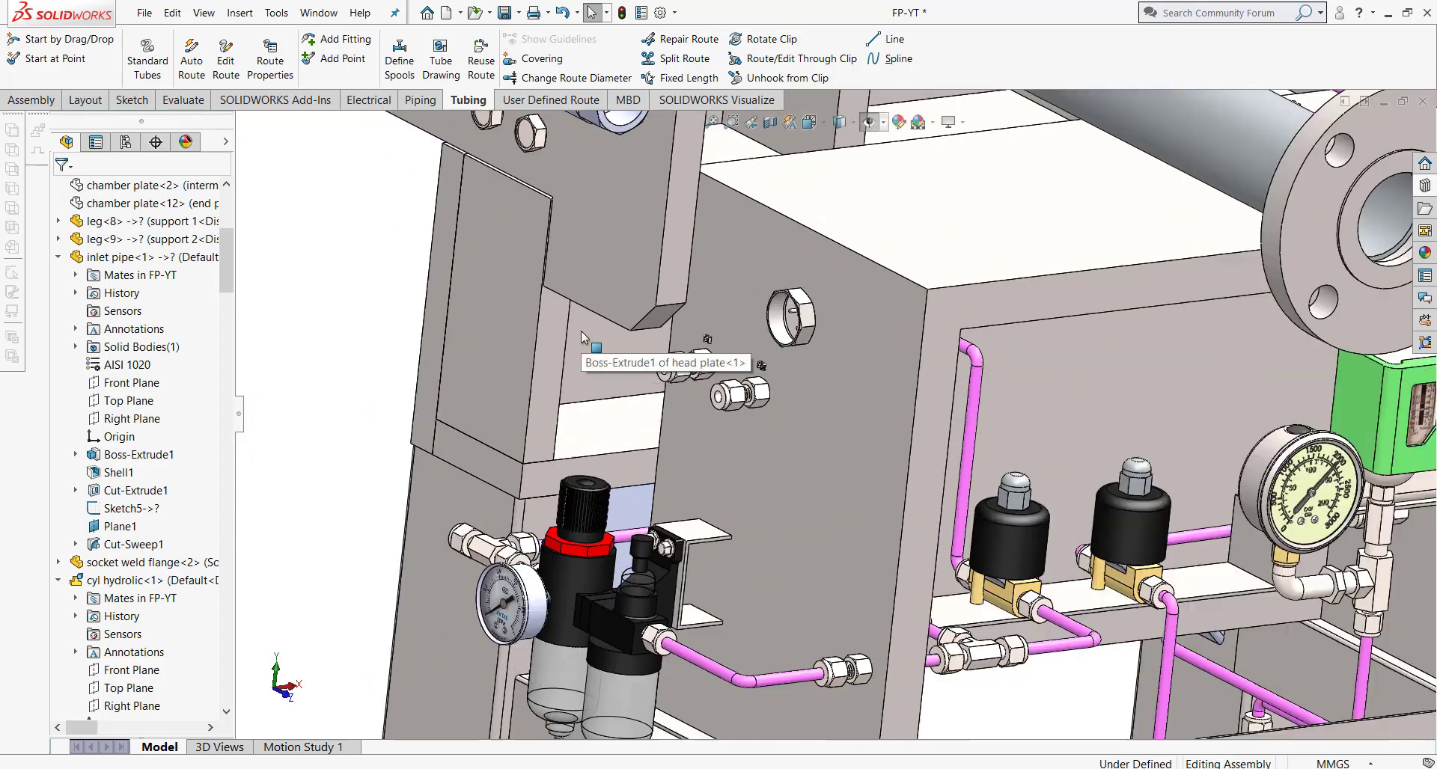
scroll(582, 336, down, 2)
scroll(583, 337, up, 2)
scroll(524, 352, down, 2)
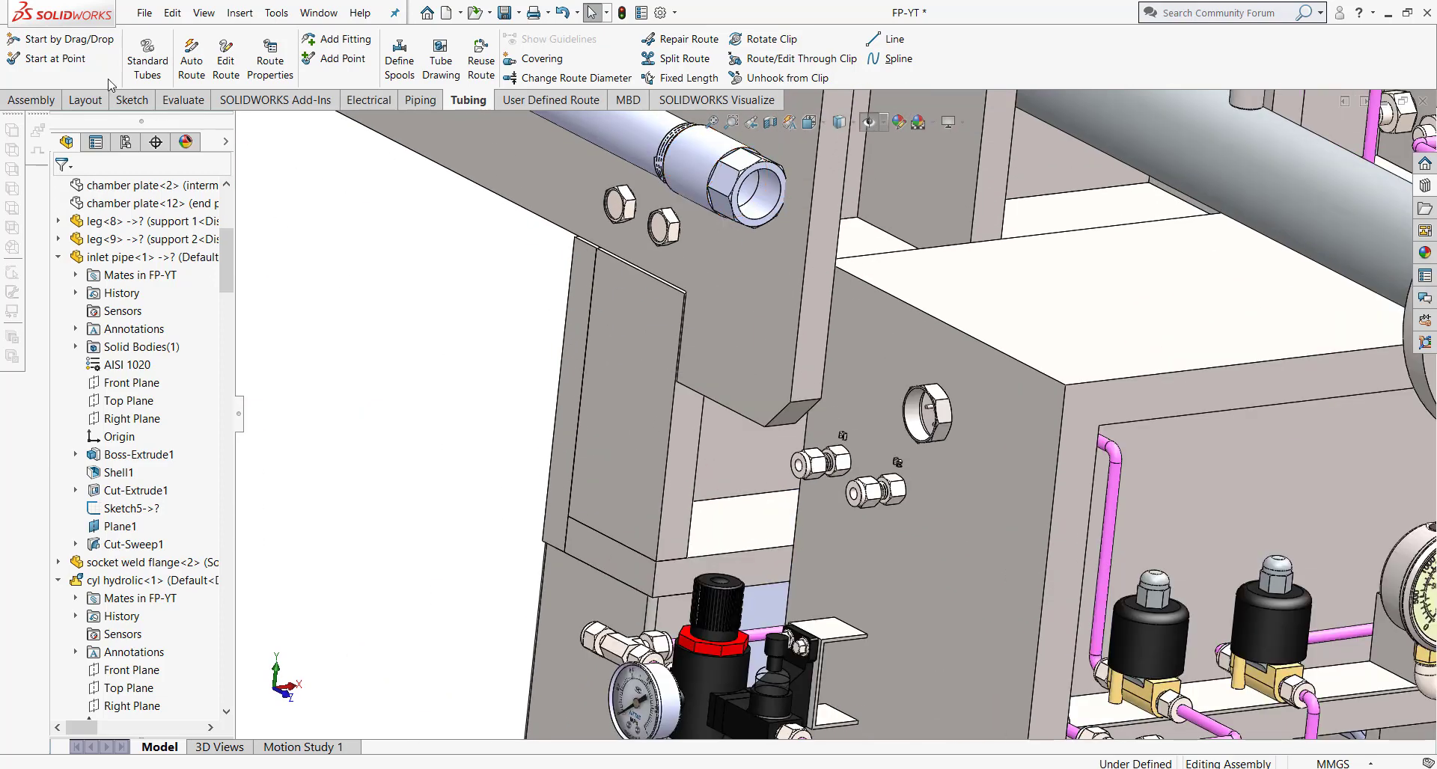
Step: Start Tube_16 at the conduit's end edge, reversed, with 1.000in OD × .020in wall tube
click(52, 66)
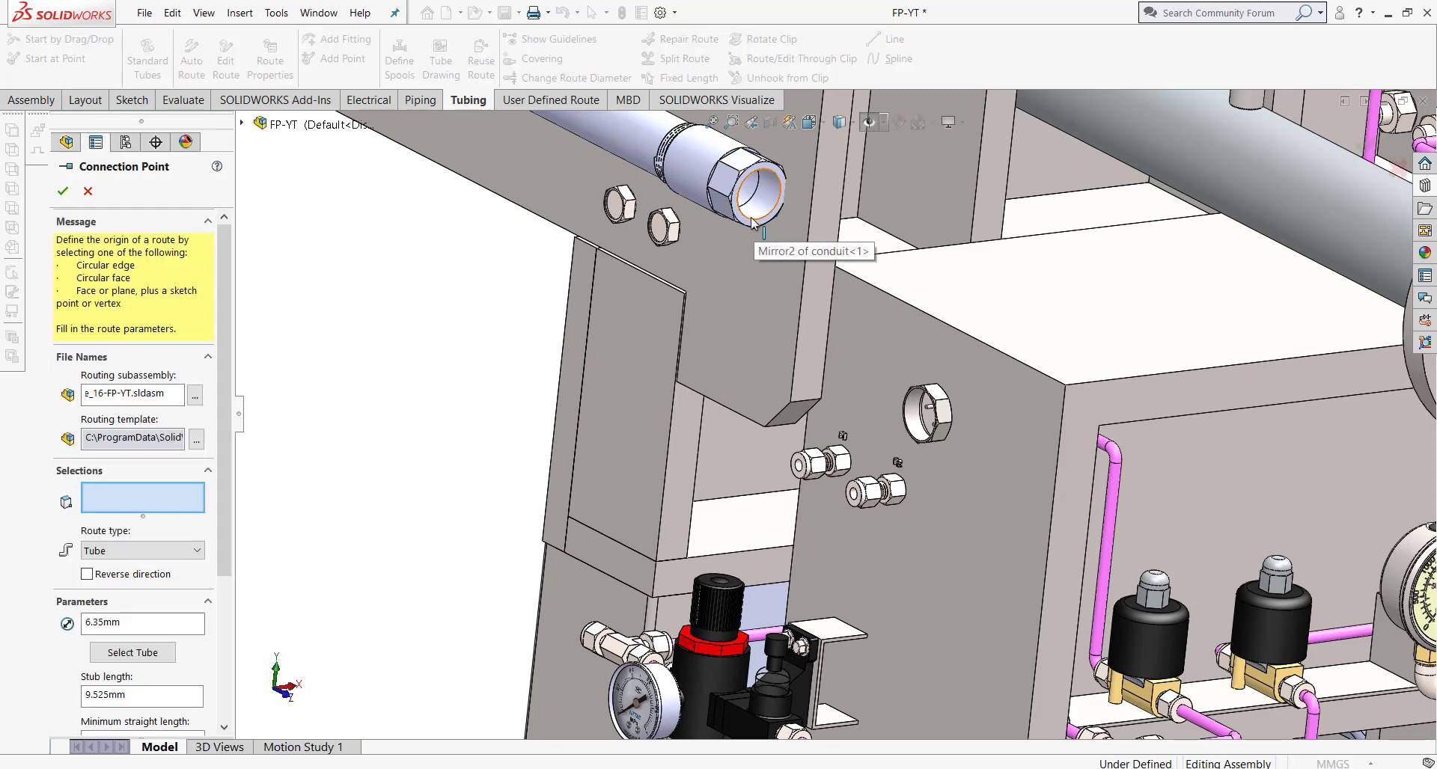
click(752, 223)
click(87, 574)
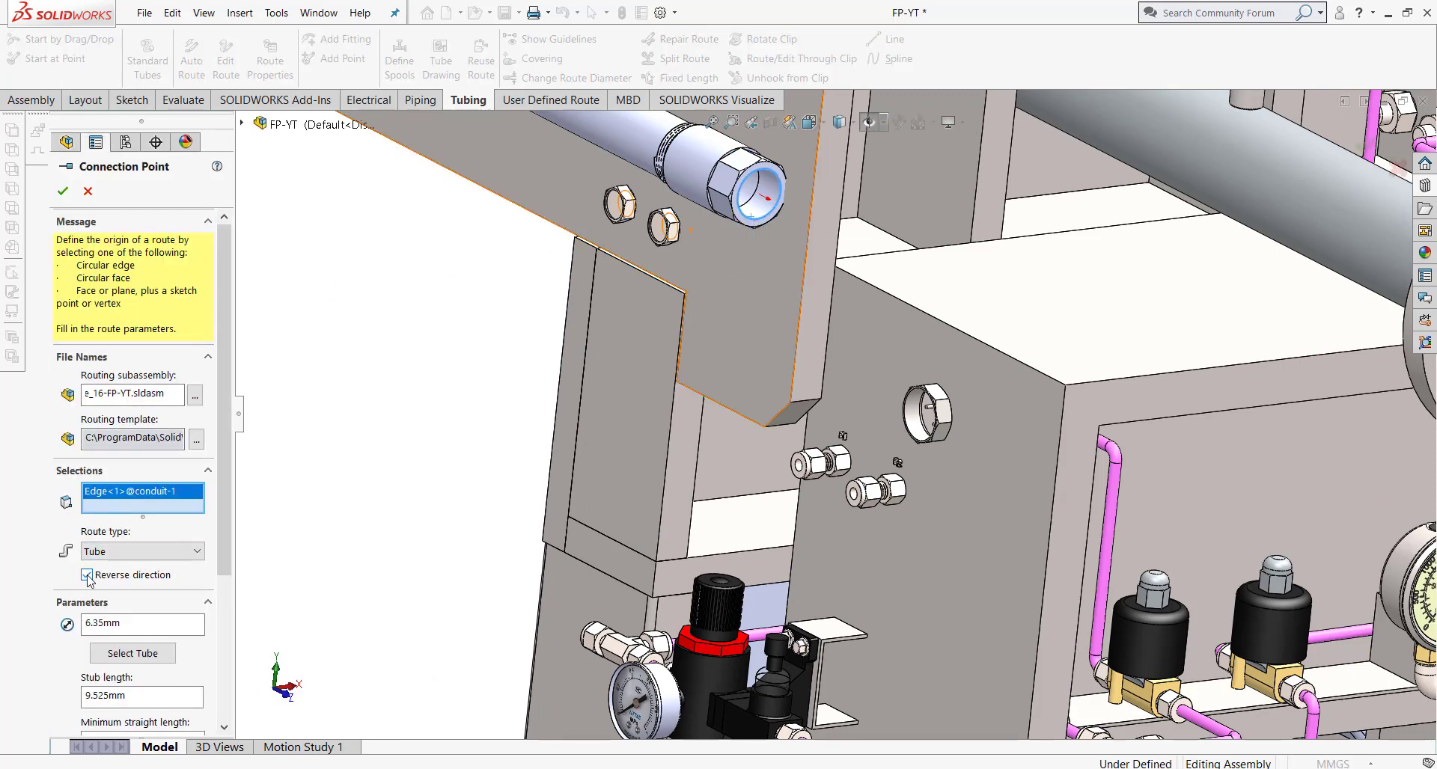
click(128, 654)
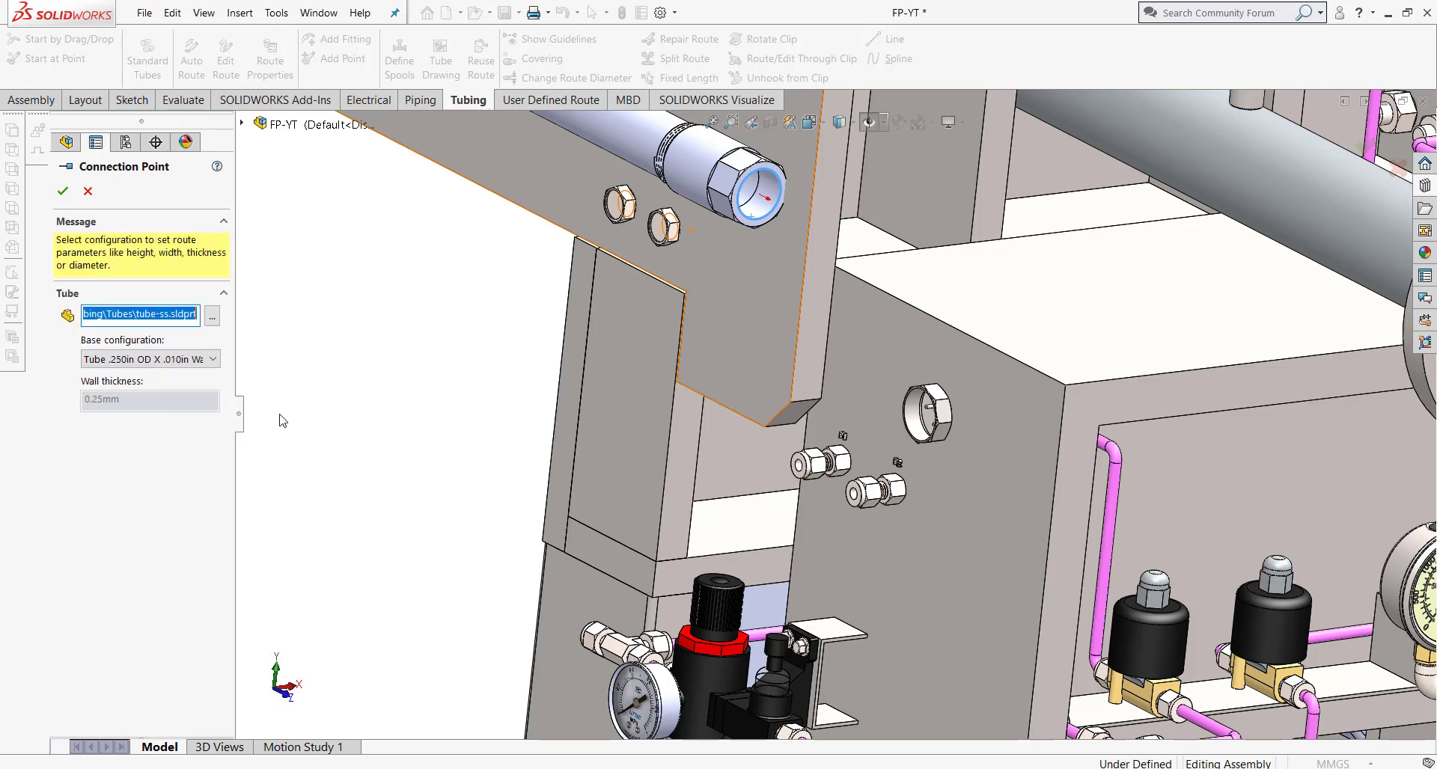
click(200, 365)
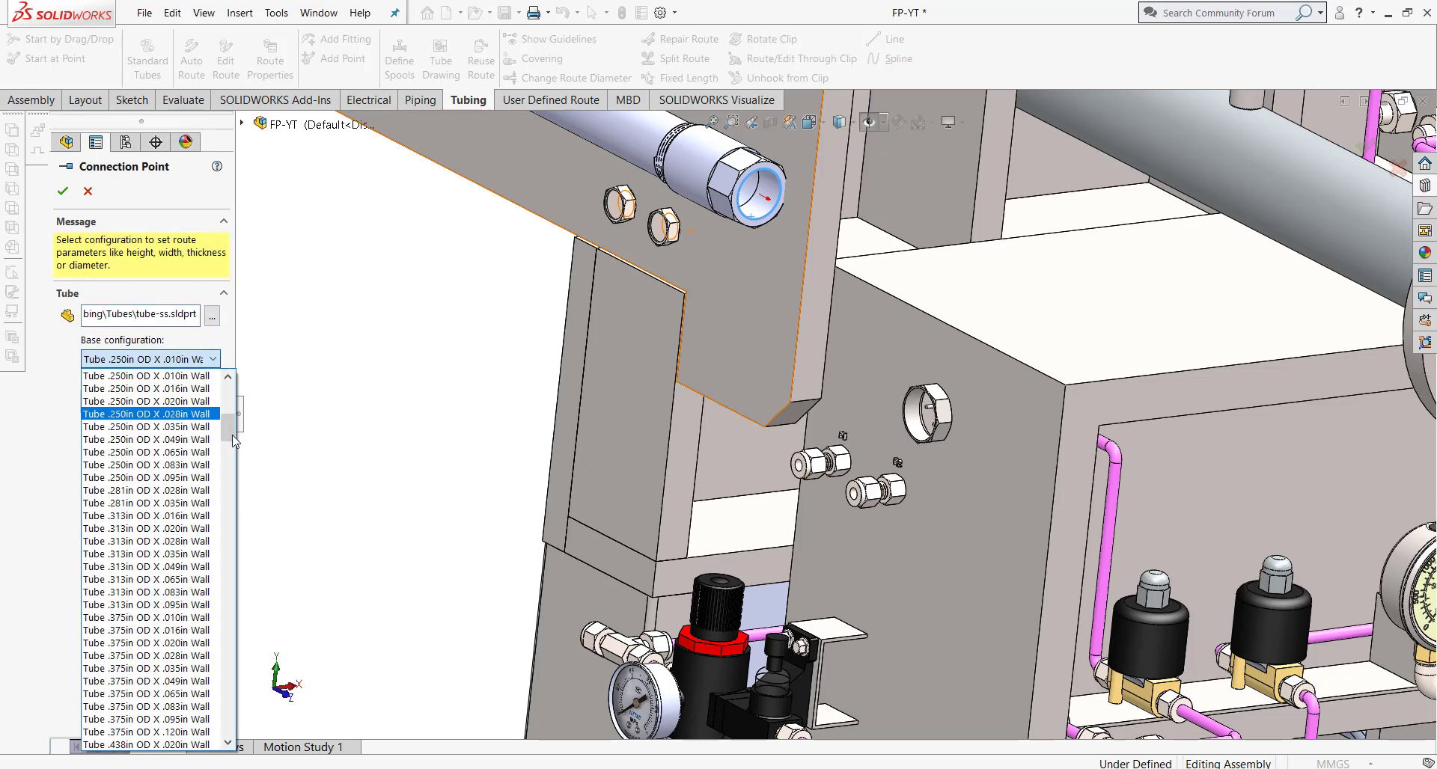
drag(233, 440, 234, 500)
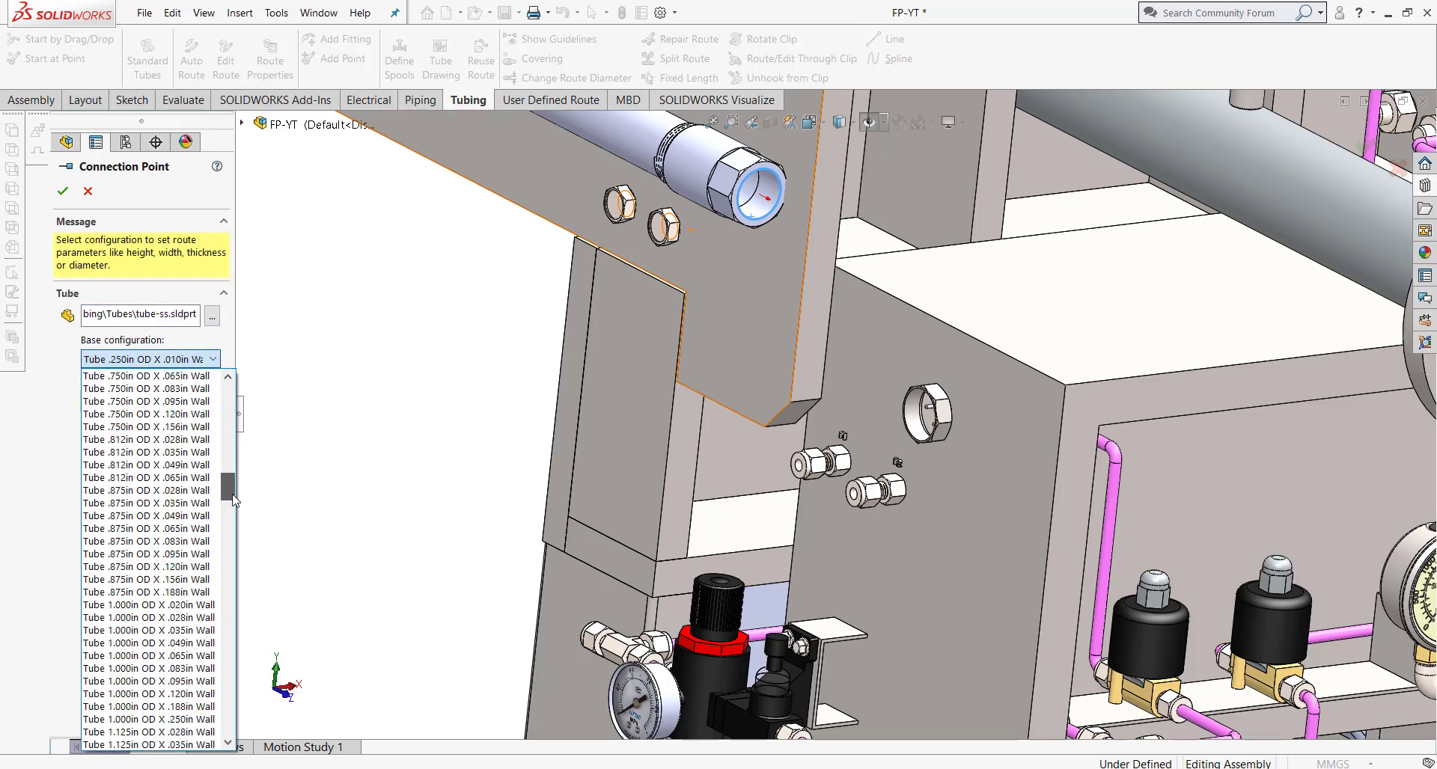
click(165, 604)
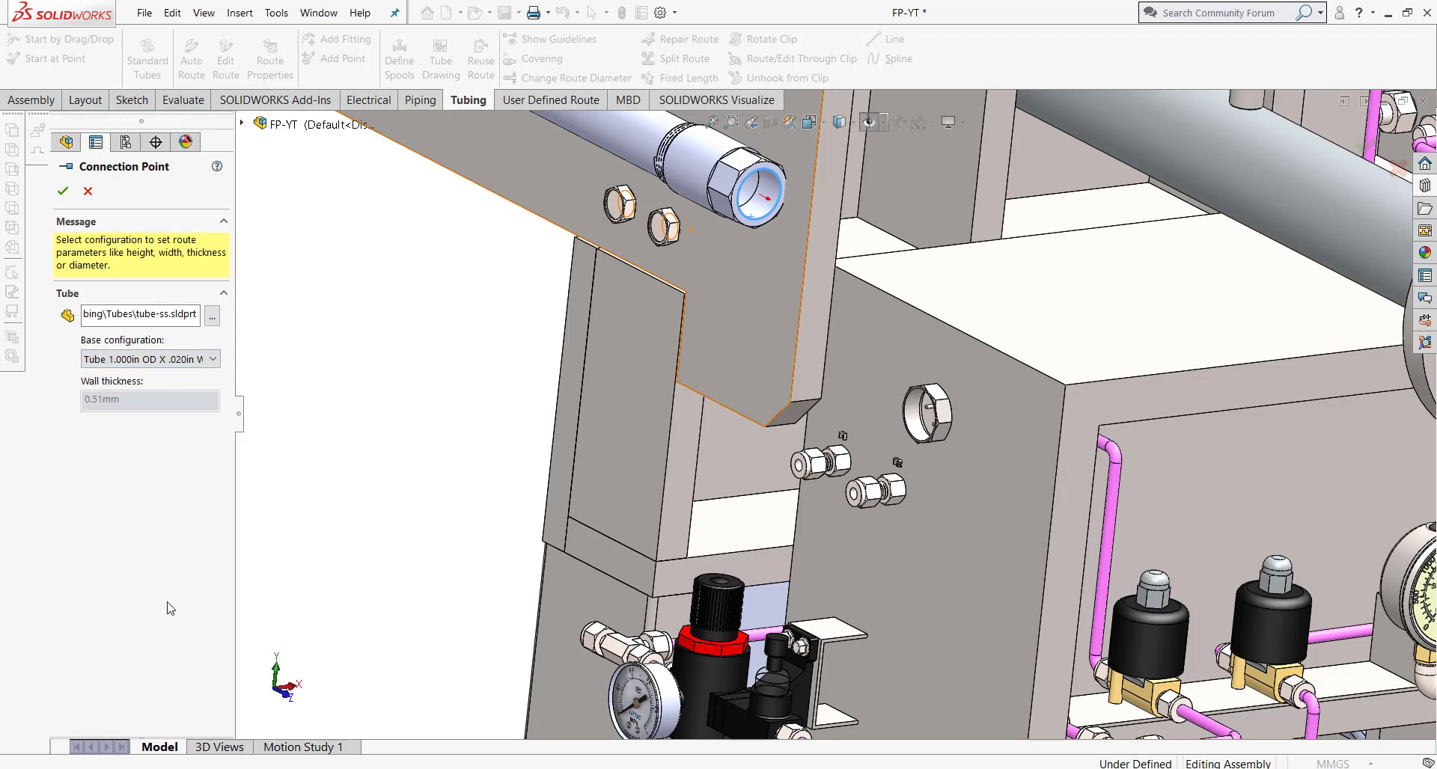
click(63, 191)
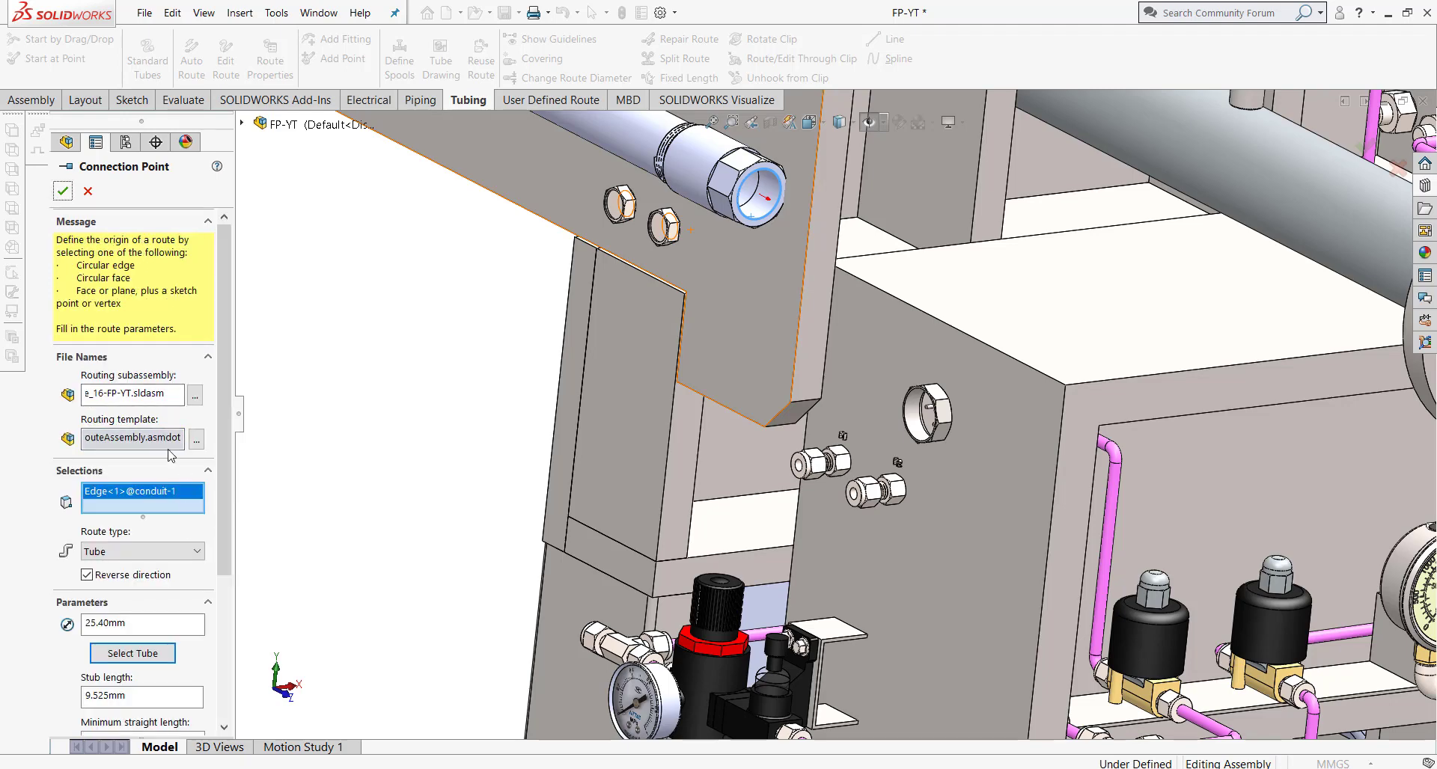
mouse_move(216, 372)
mouse_down()
mouse_move(222, 520)
mouse_move(221, 369)
mouse_up()
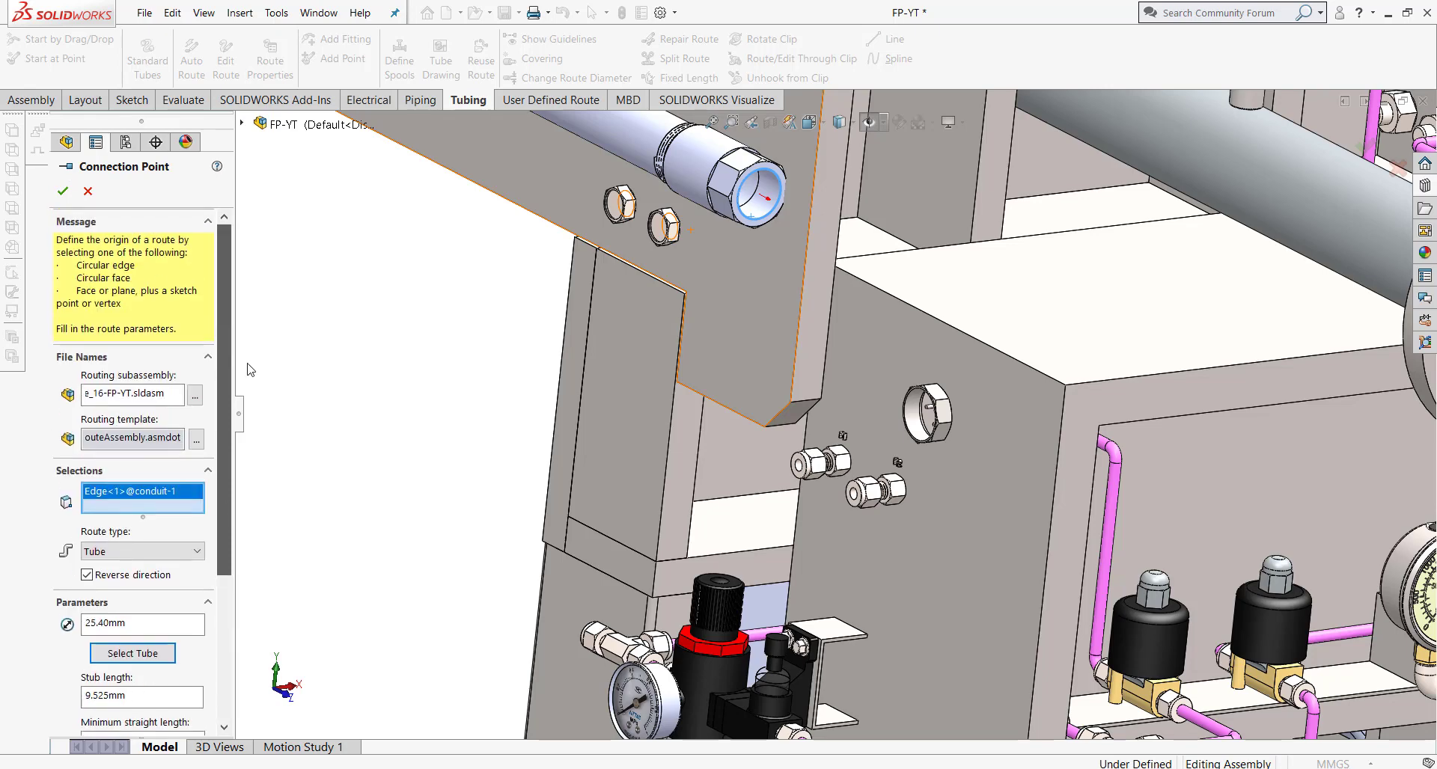
Step: Accept the conduit start with flexible hoses and add an end point at the box fitting
click(63, 193)
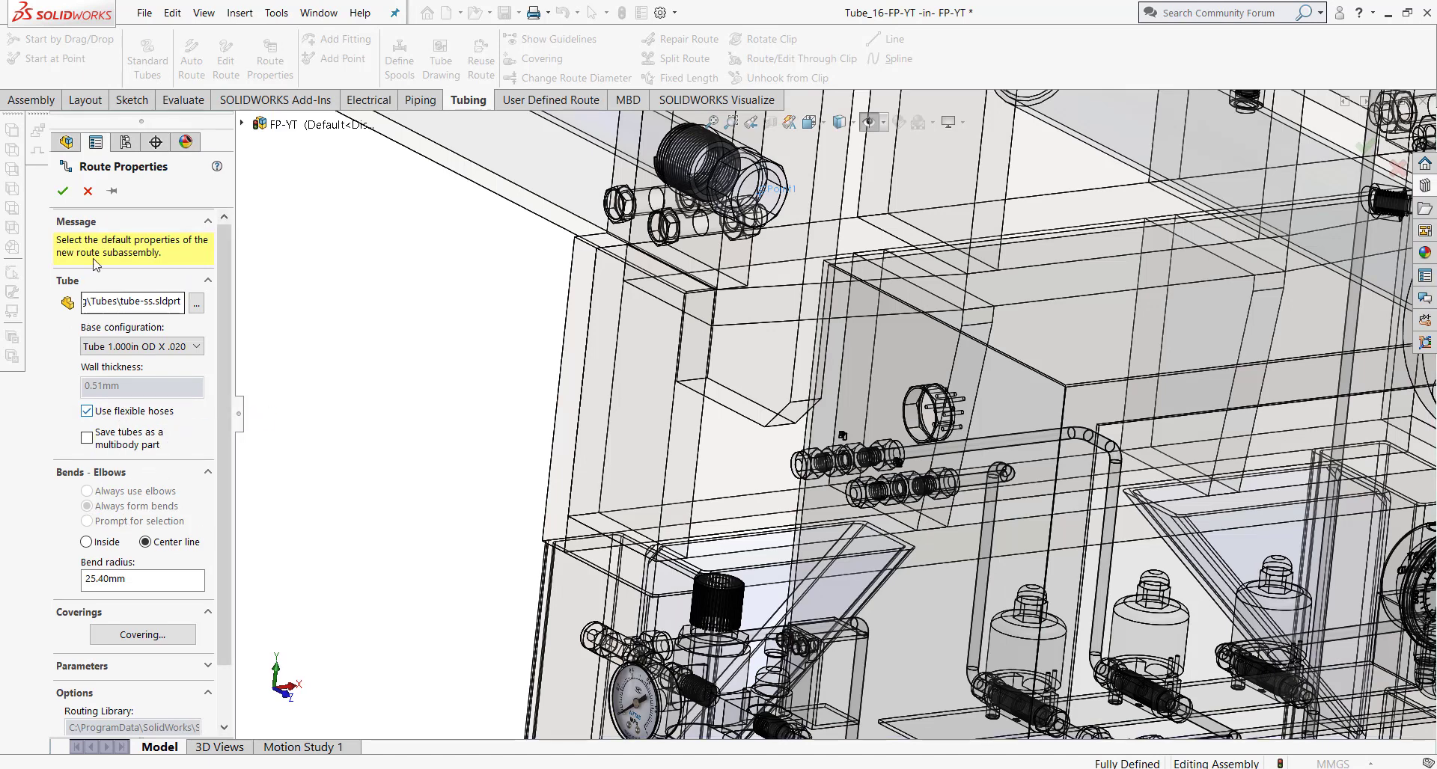
key(Return)
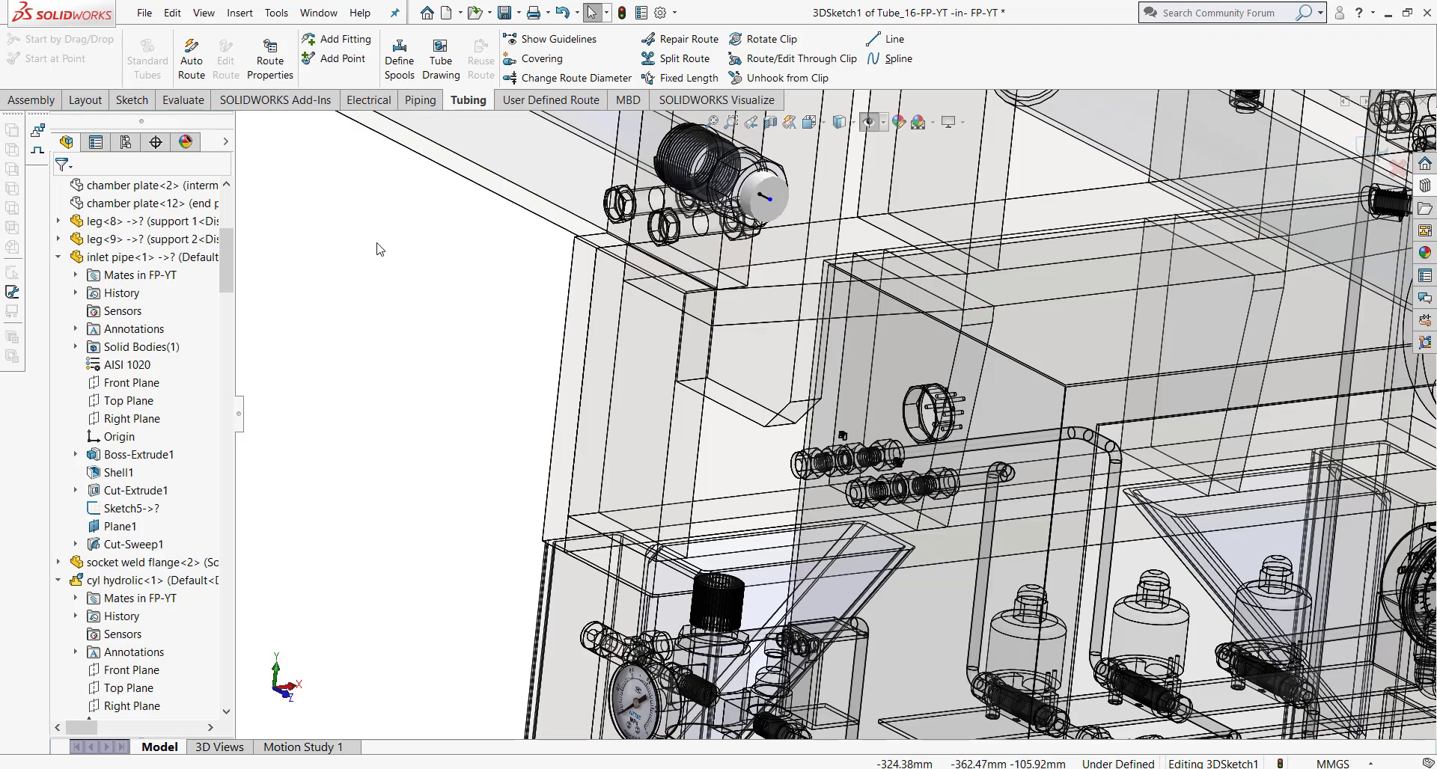
click(347, 68)
scroll(835, 416, up, 2)
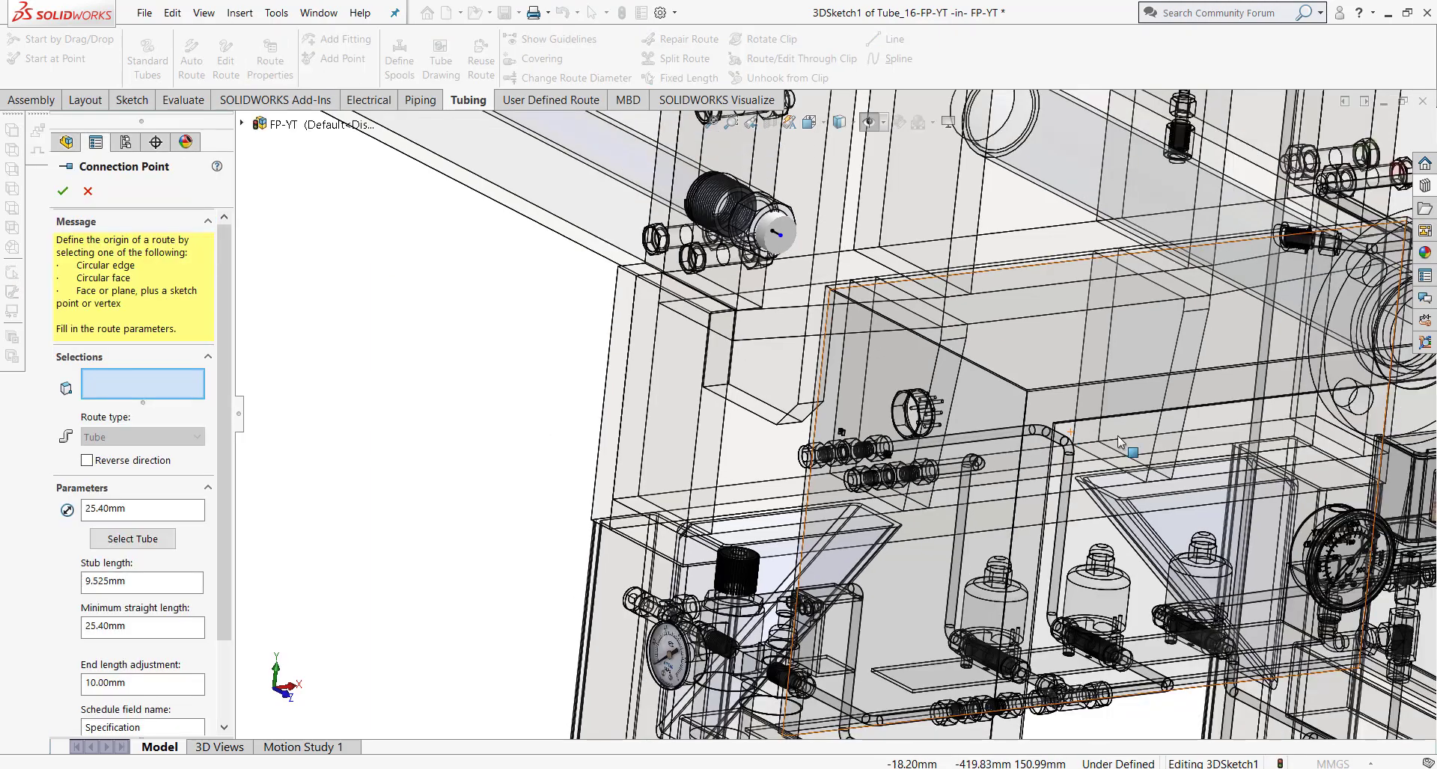
scroll(834, 415, up, 2)
scroll(834, 412, down, 1)
scroll(833, 412, down, 3)
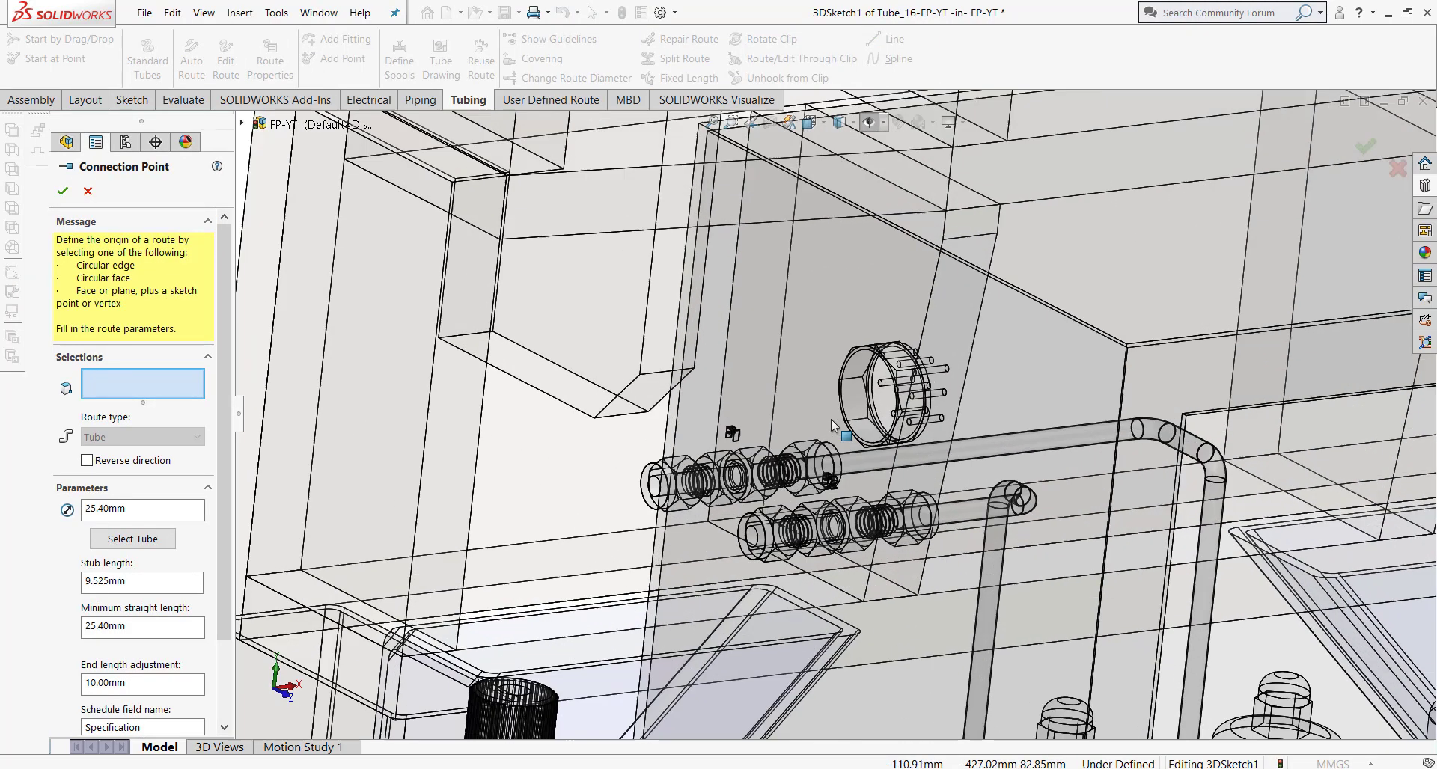
scroll(834, 412, down, 1)
click(846, 388)
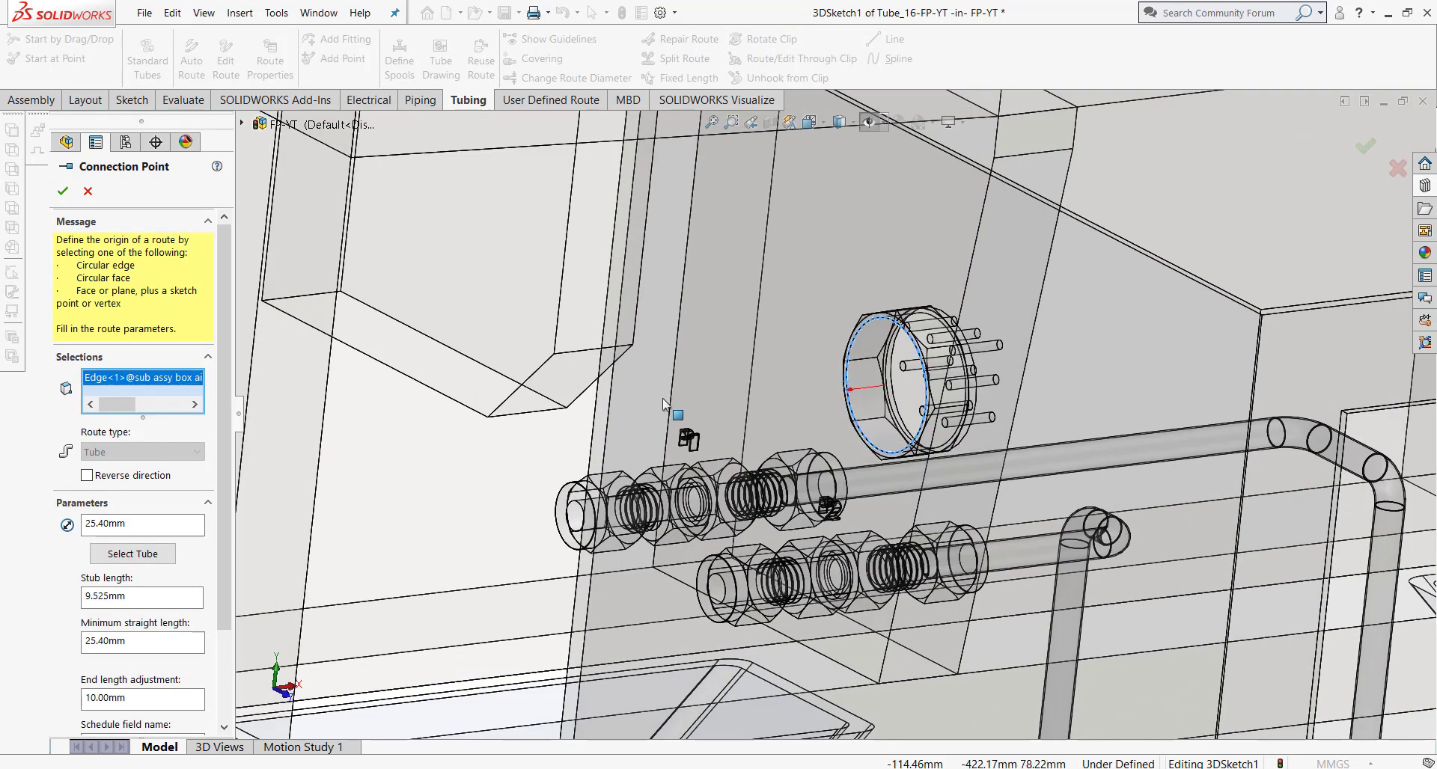
key(Return)
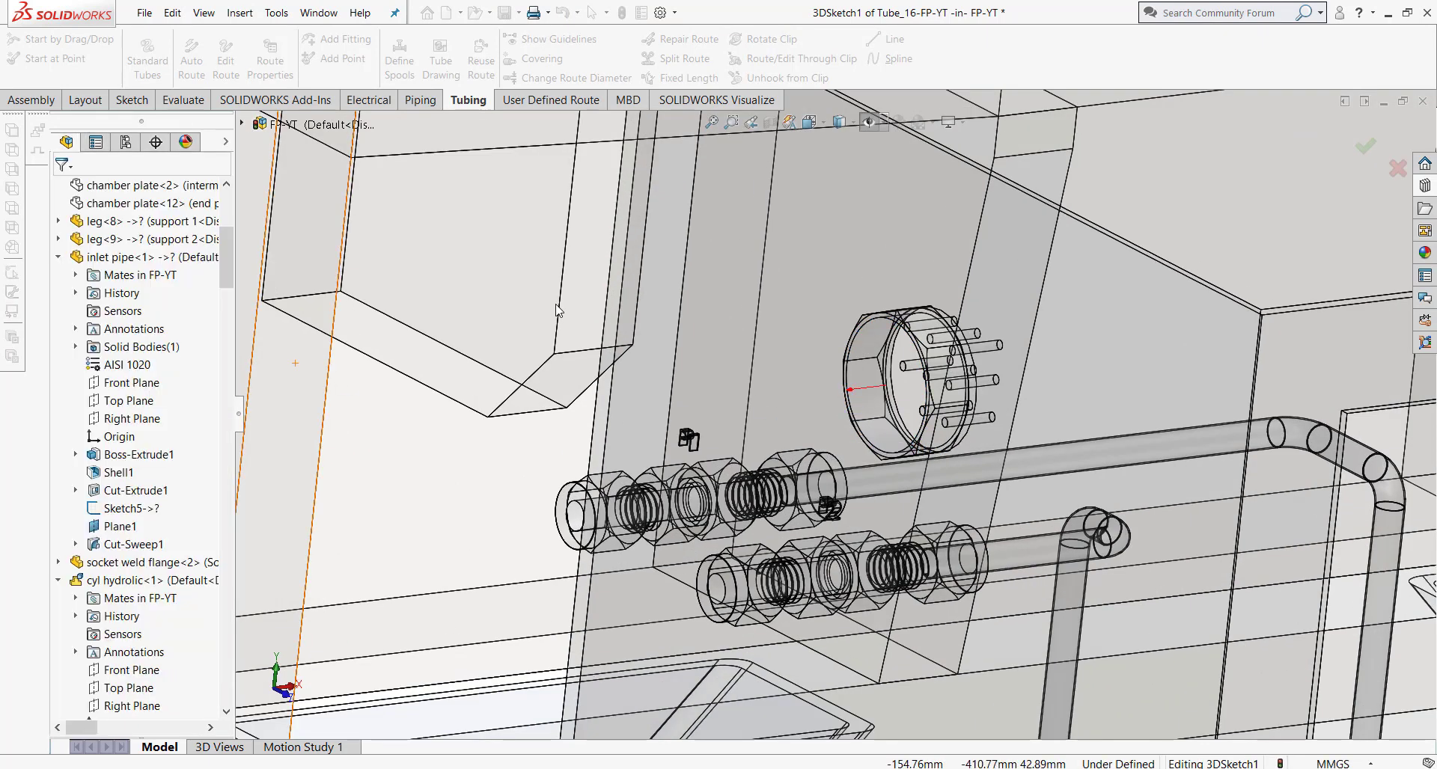
Step: Auto-route the spline hose between the box fitting and the conduit end, and accept it
click(193, 67)
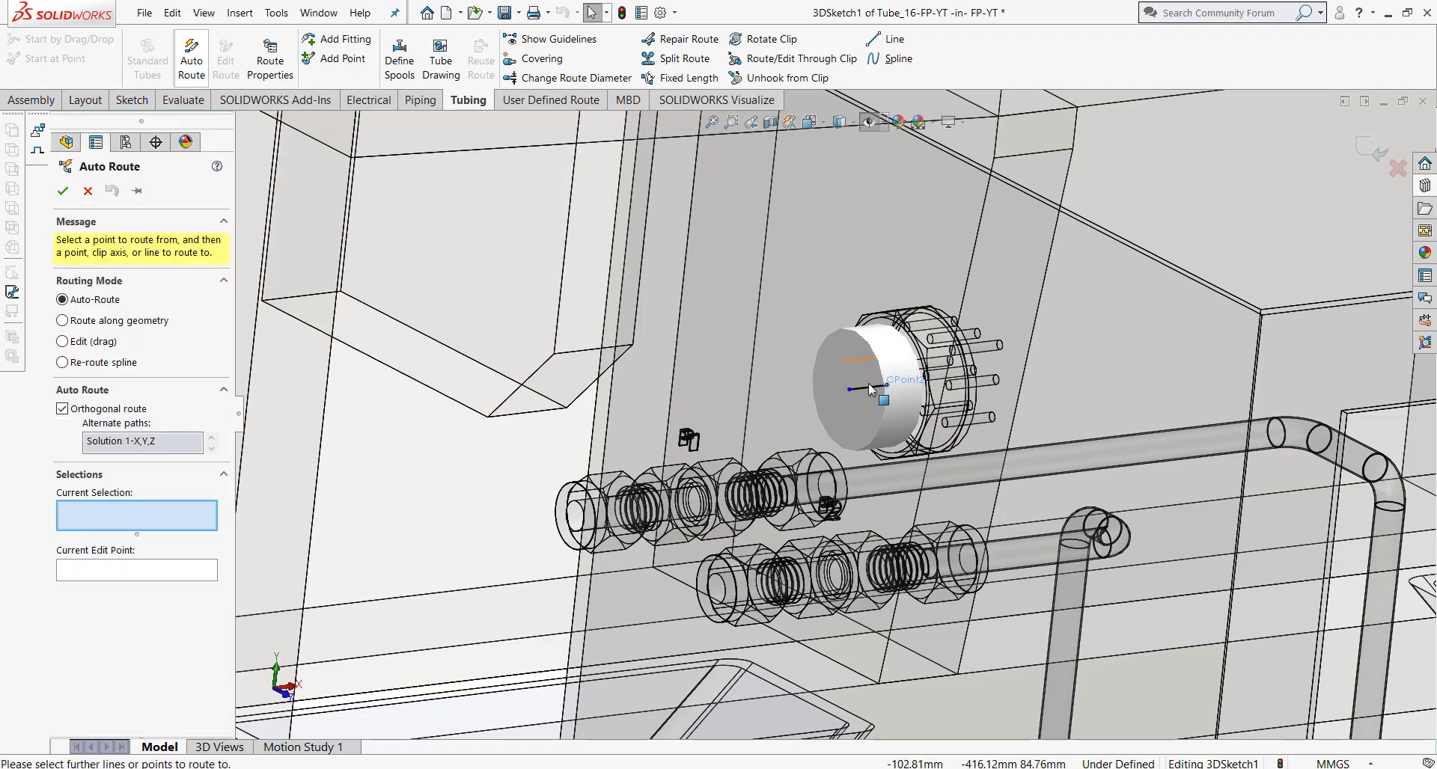
click(847, 389)
scroll(847, 389, up, 2)
scroll(847, 388, up, 2)
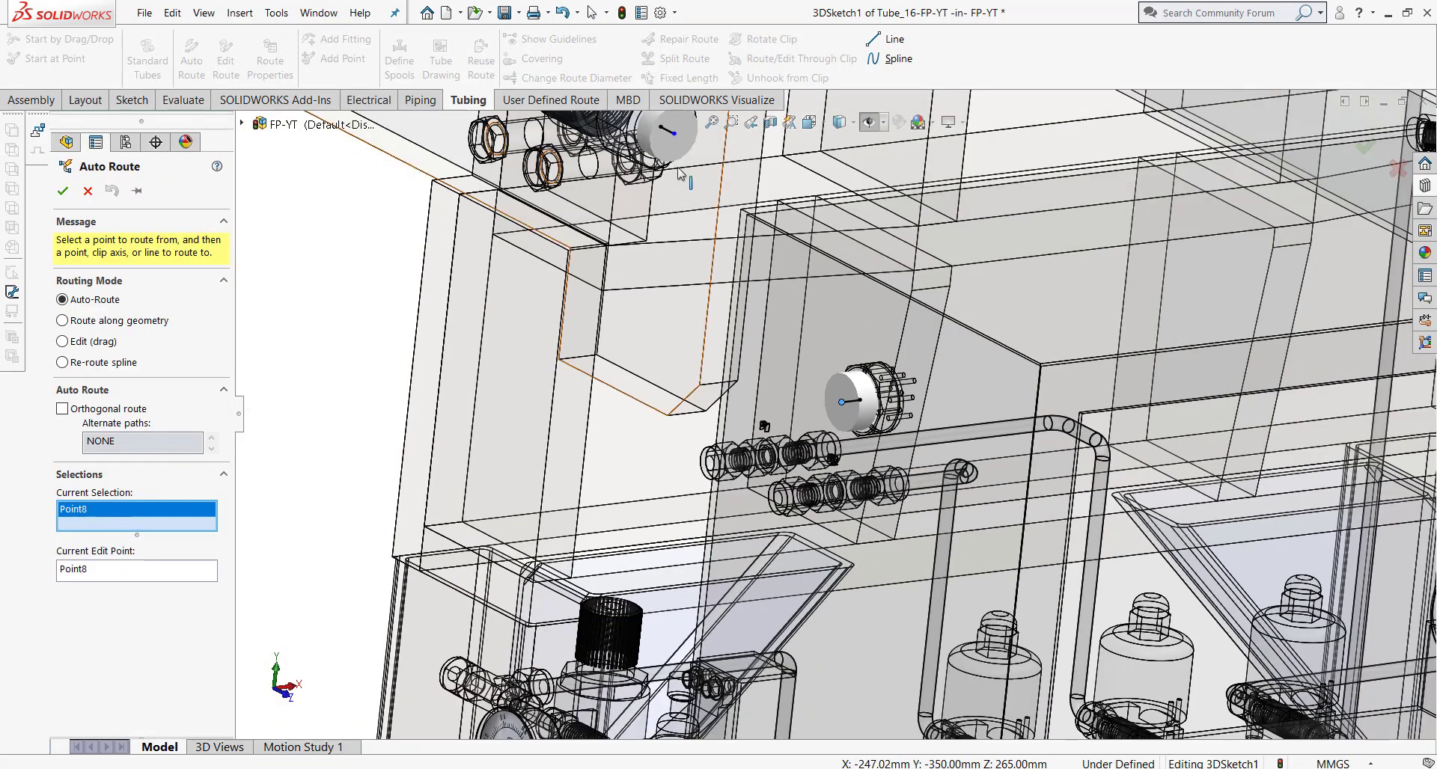
click(673, 137)
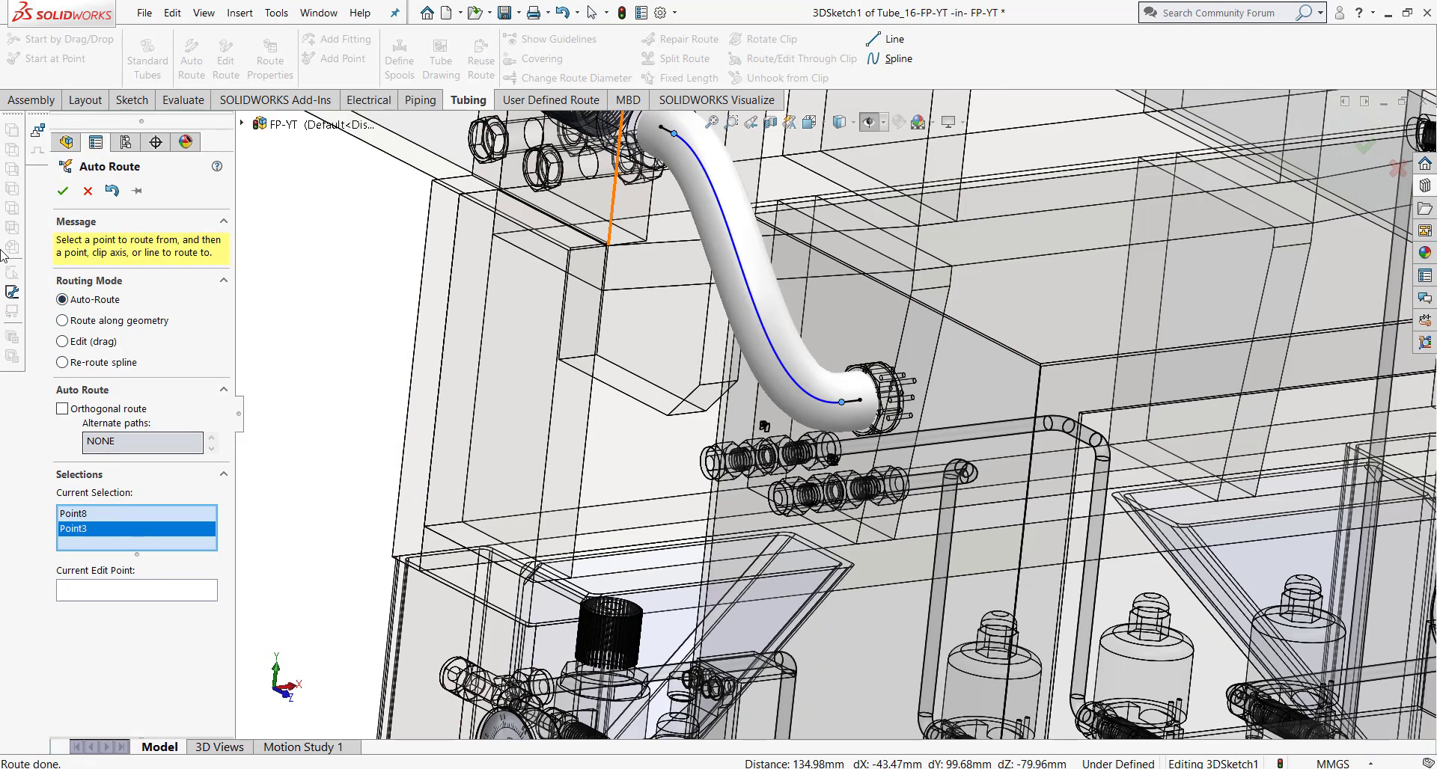
click(60, 192)
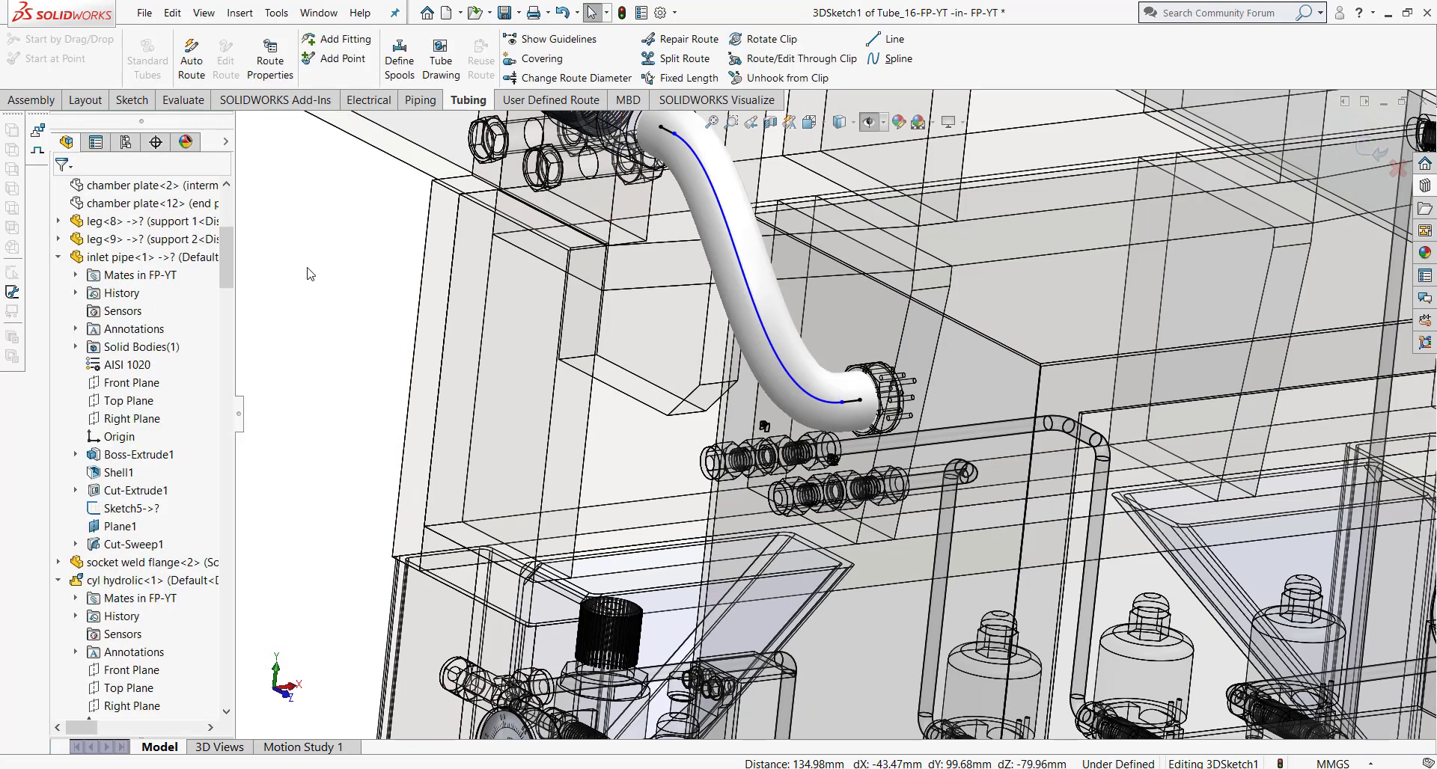
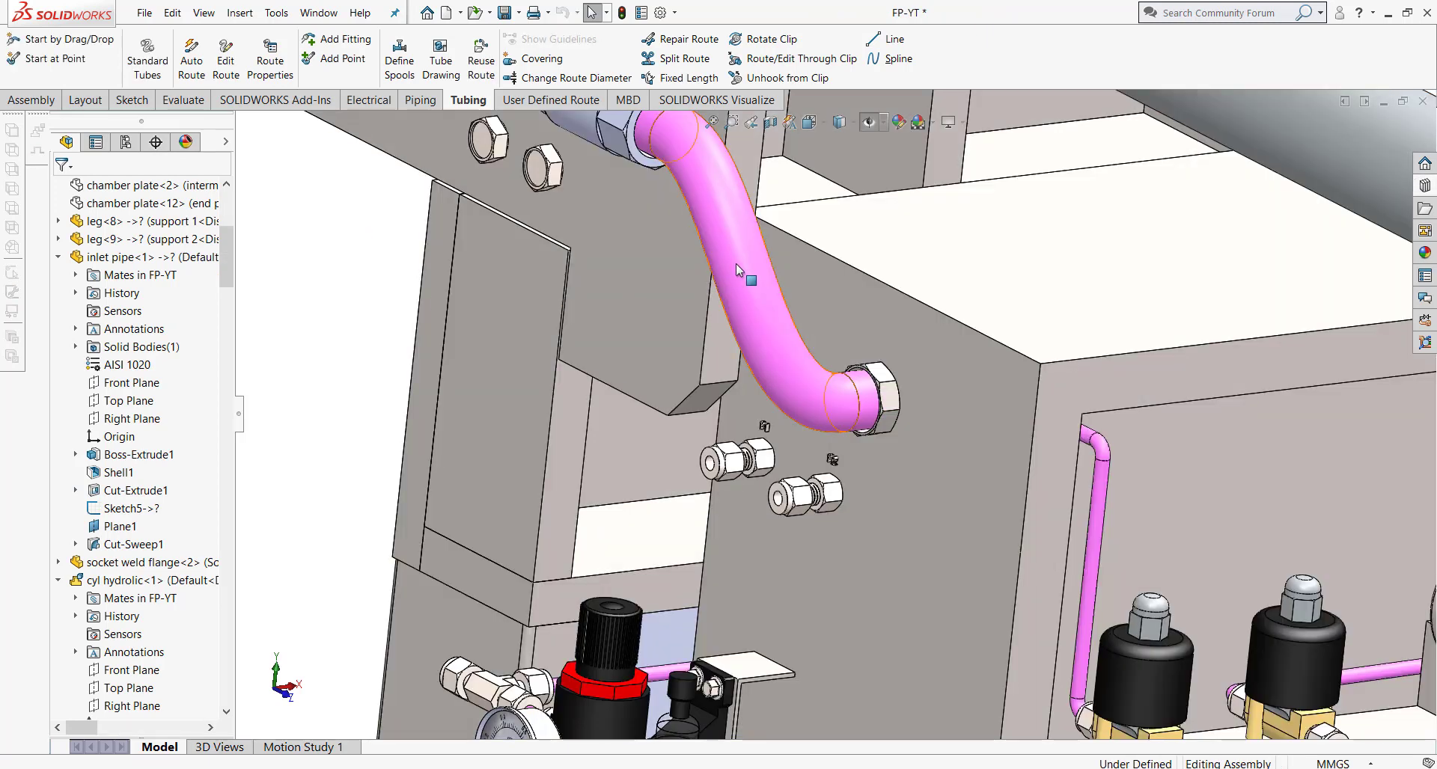
Step: Assign the Rubber material to the curved hose linking the long pipe to the box fitting
right_click(736, 265)
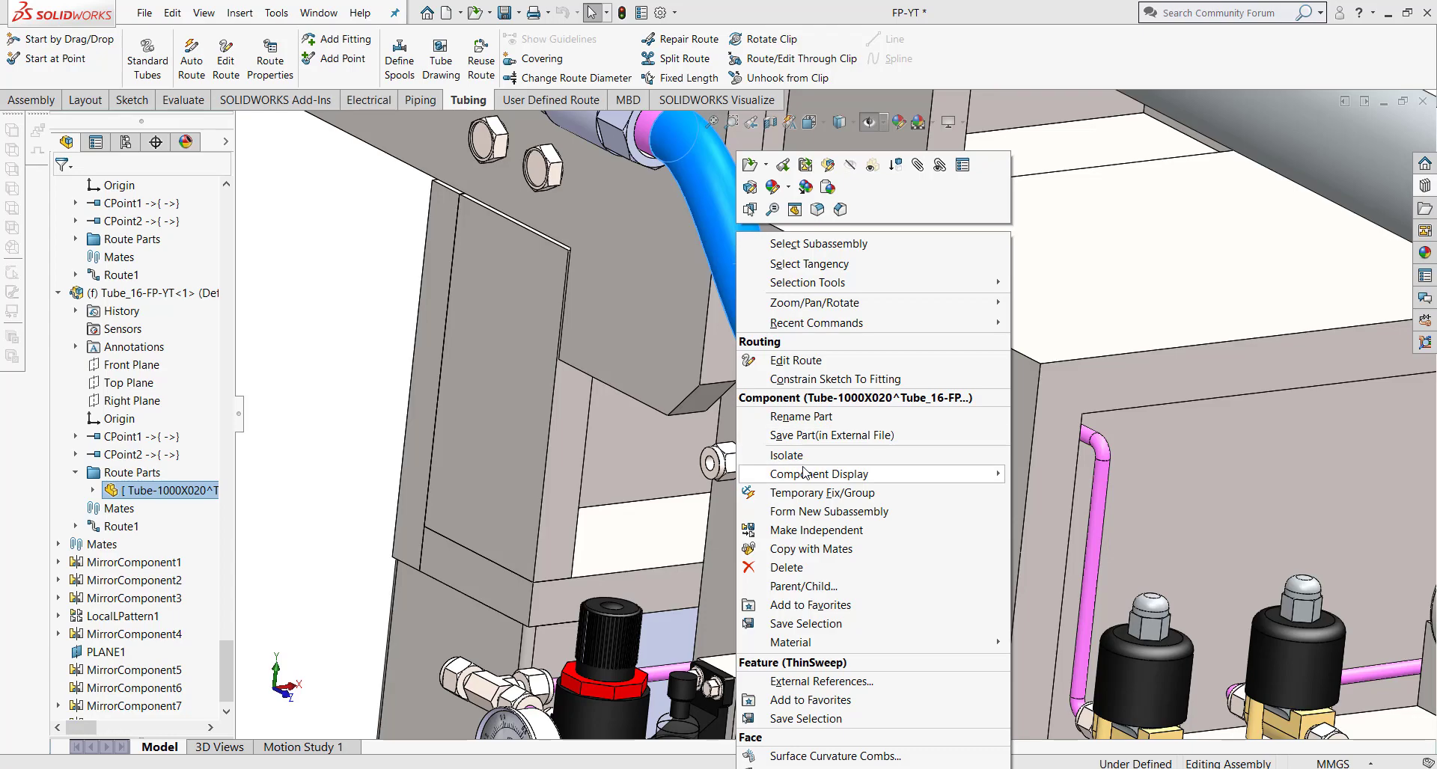
mouse_move(790, 642)
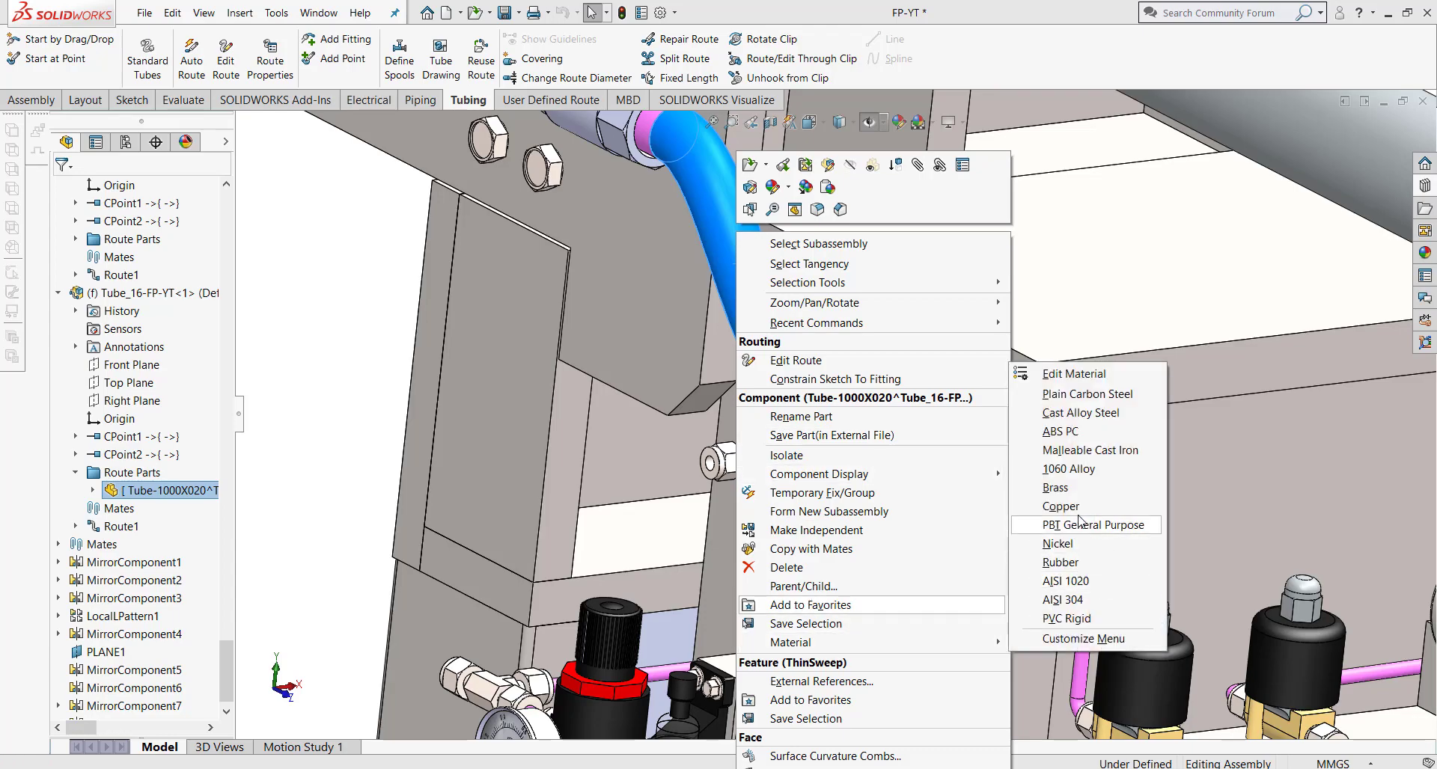
click(1068, 562)
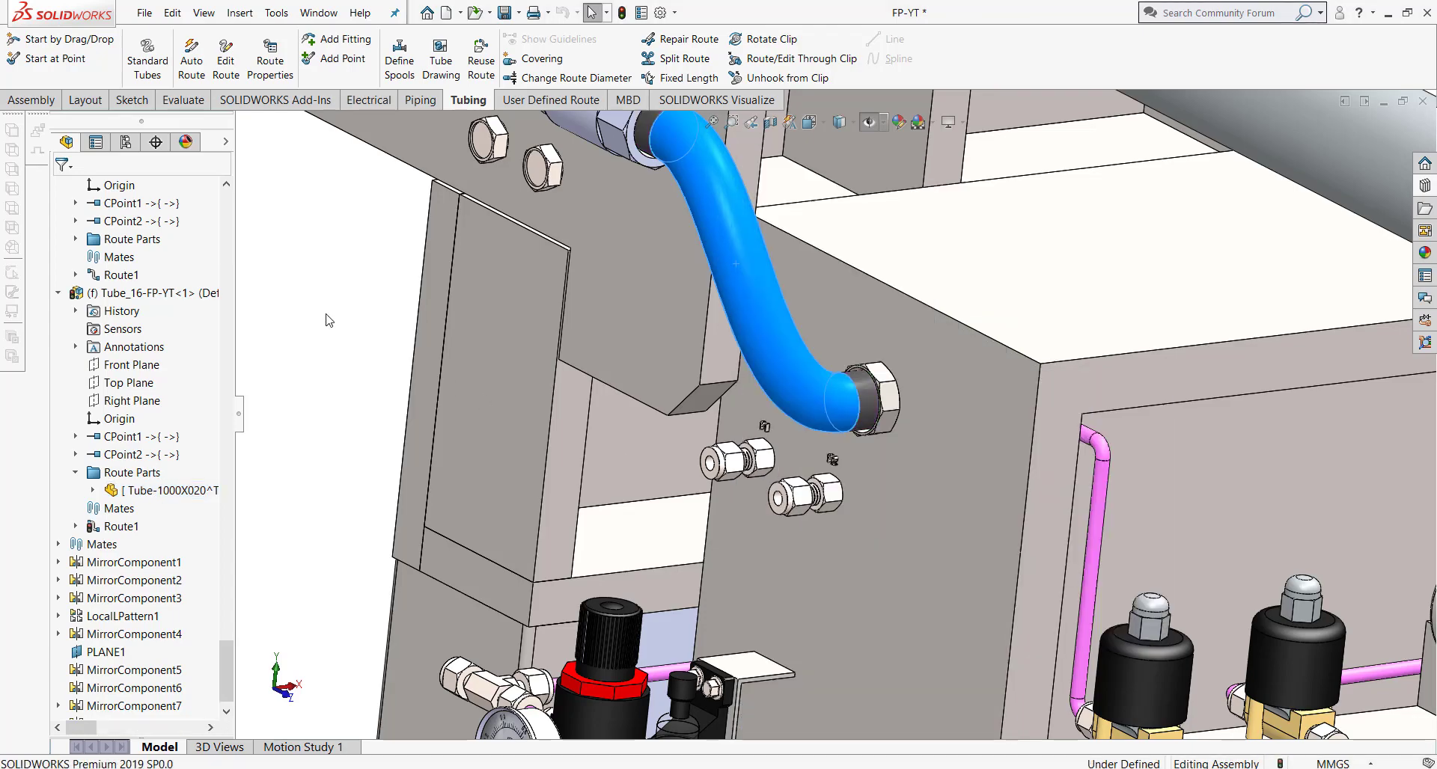
scroll(329, 320, up, 5)
Step: Orbit out to the whole frame, then swing toward the valve panel and zoom in
mouse_move(837, 371)
middle_down()
mouse_move(784, 328)
mouse_move(839, 368)
middle_up()
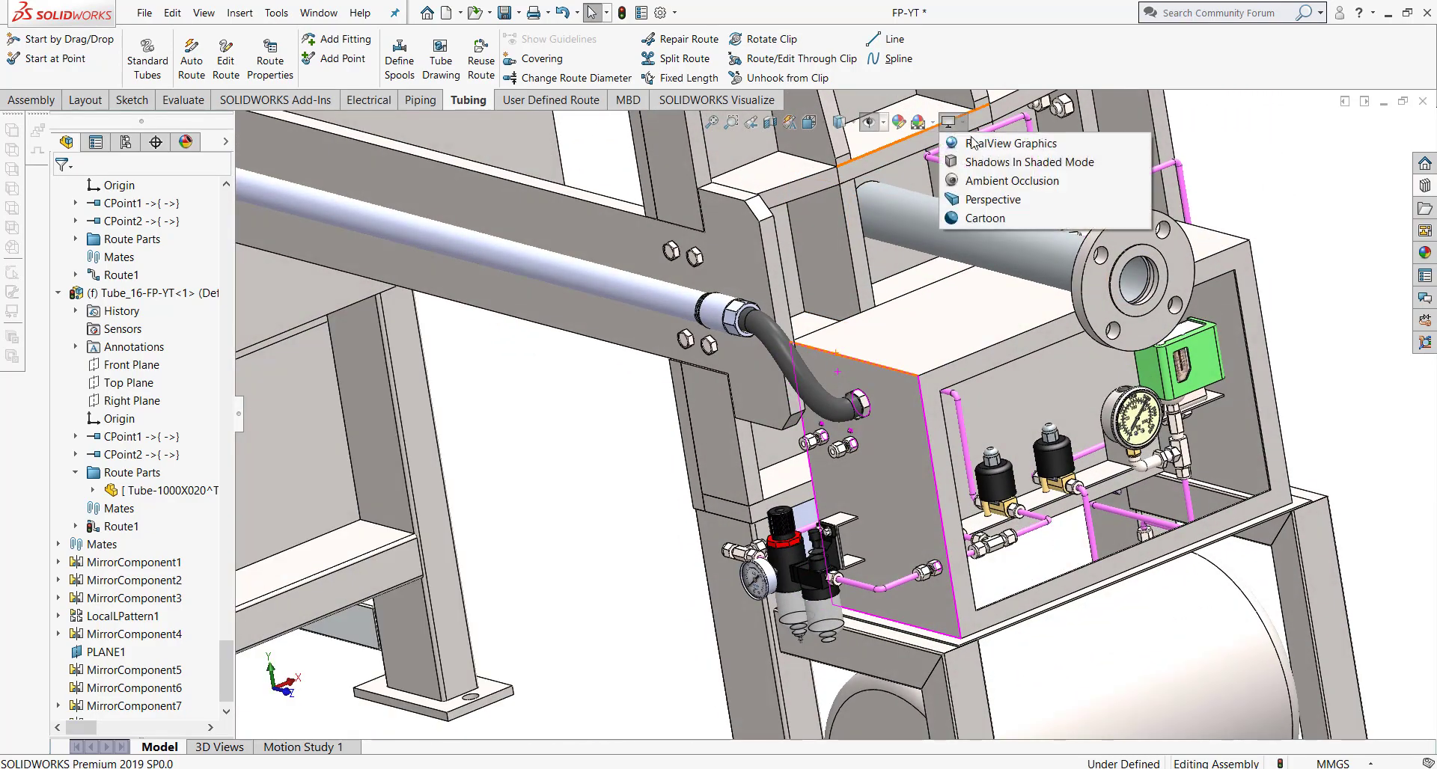
mouse_move(1025, 246)
middle_down()
mouse_move(867, 408)
mouse_move(1152, 514)
middle_up()
scroll(867, 407, down, 2)
scroll(867, 407, down, 3)
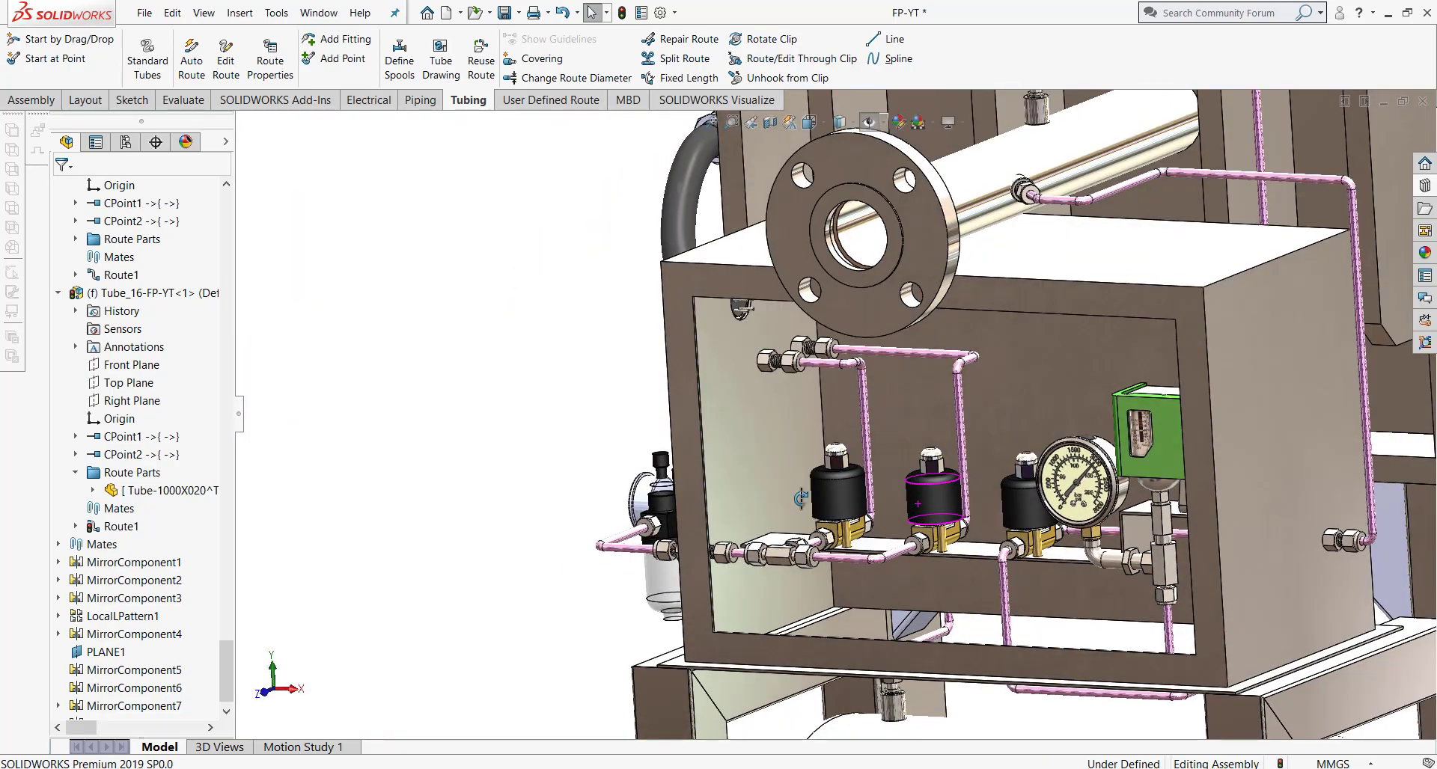
scroll(1152, 514, down, 3)
scroll(559, 500, down, 3)
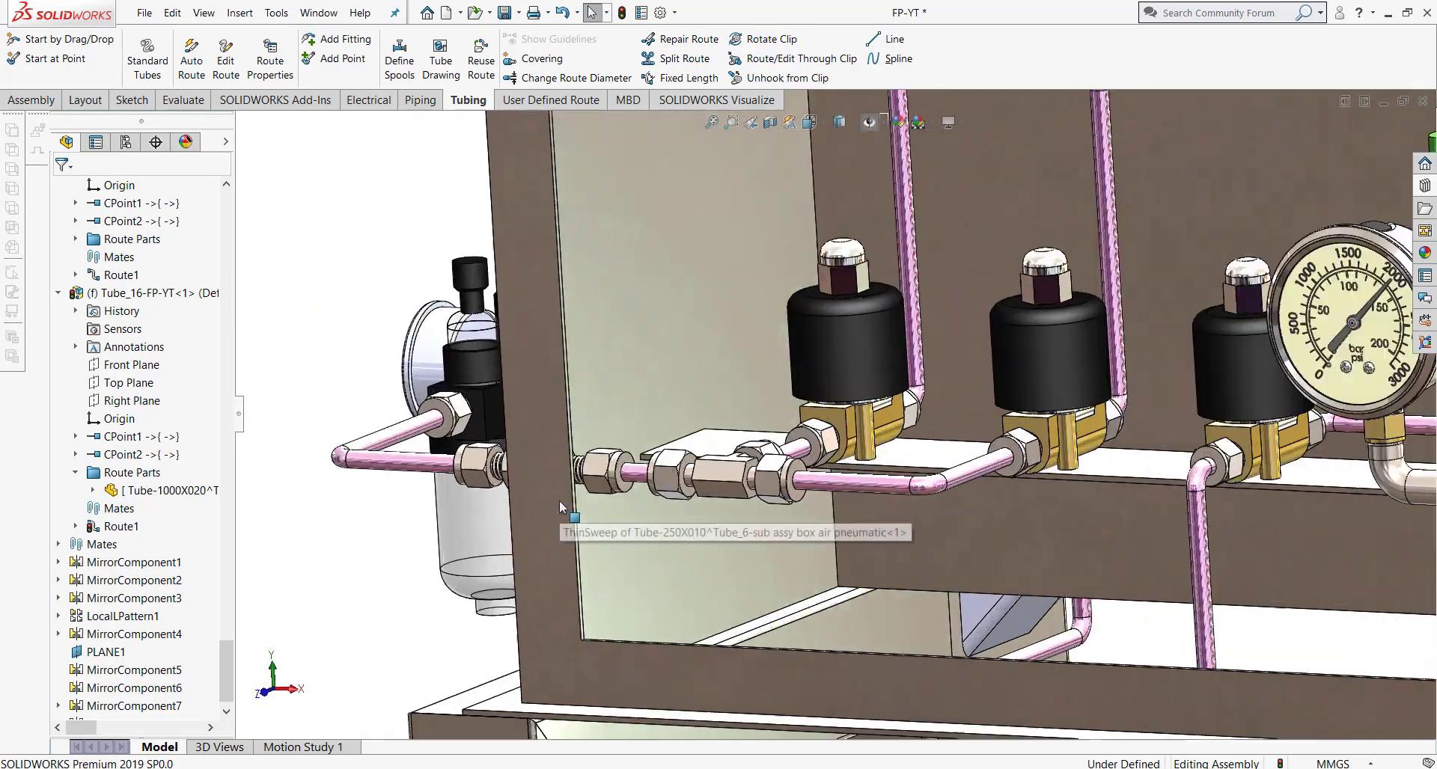
scroll(585, 460, up, 3)
scroll(585, 460, up, 2)
scroll(524, 419, up, 2)
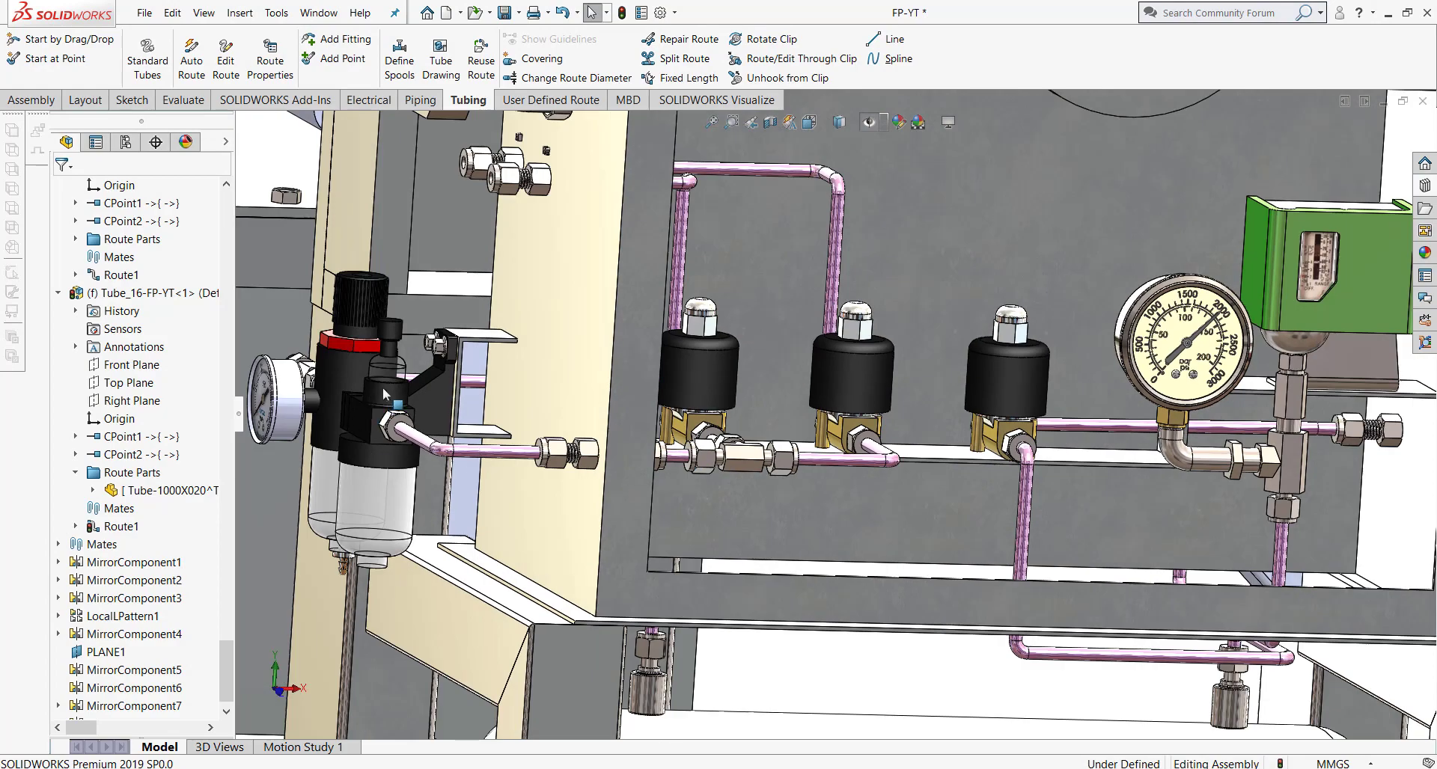
scroll(458, 378, down, 5)
scroll(458, 378, up, 3)
Step: Turn the model to inspect the gauge tubing up close, then tilt onto the valve panel
middle_drag(458, 378, 493, 382)
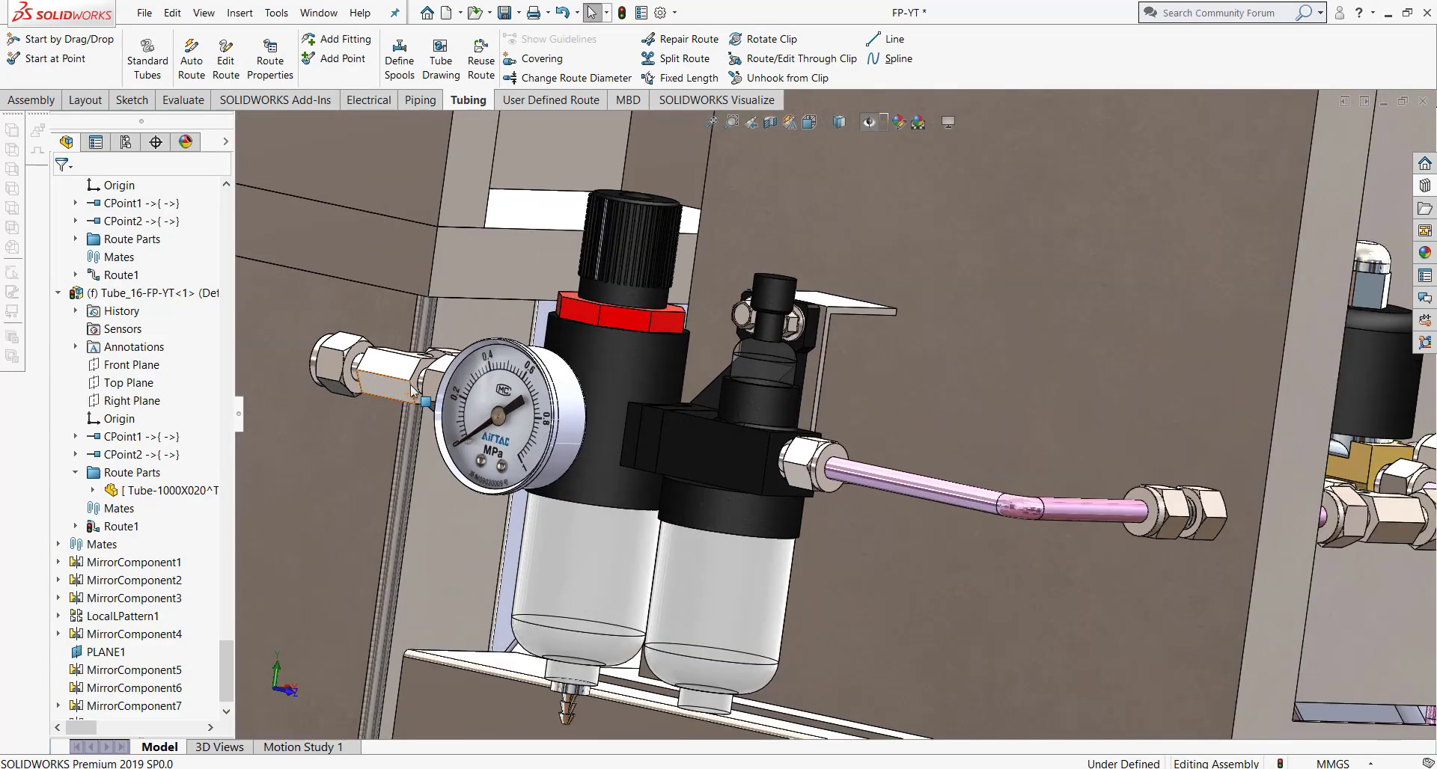
scroll(493, 381, down, 5)
scroll(493, 382, up, 3)
scroll(524, 393, down, 2)
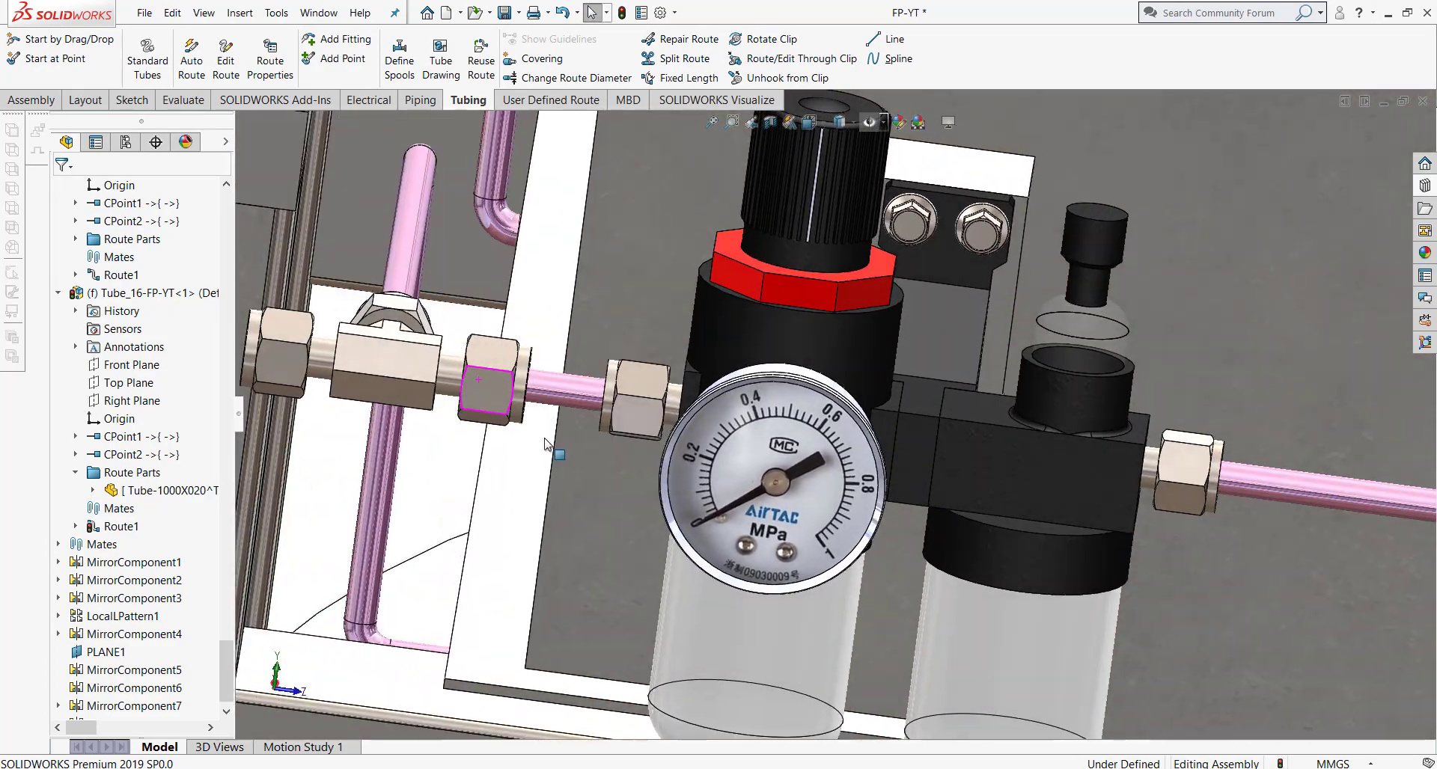
scroll(568, 410, up, 1)
scroll(568, 410, up, 2)
middle_drag(569, 410, 501, 452)
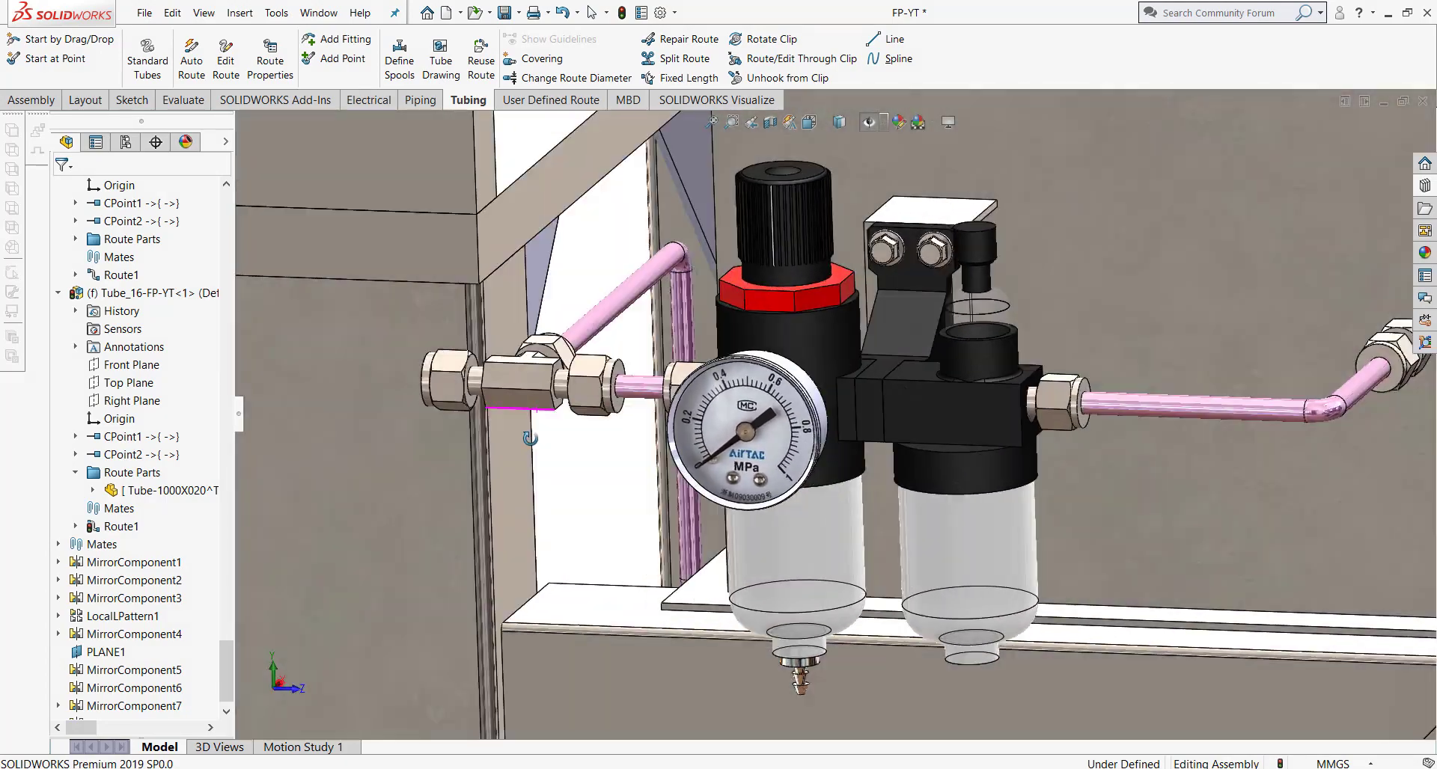
scroll(501, 453, up, 4)
scroll(500, 453, up, 2)
scroll(506, 459, up, 2)
scroll(1078, 252, down, 1)
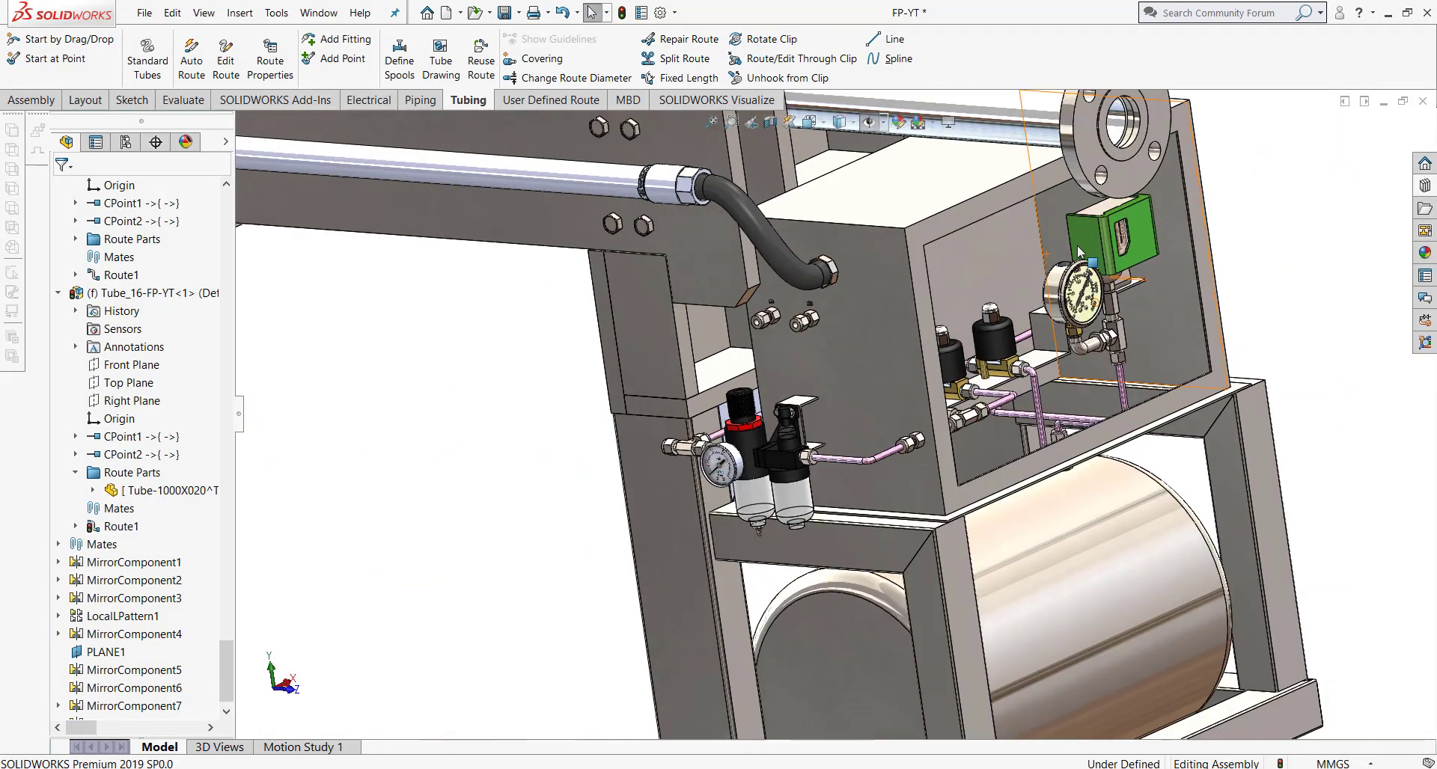
scroll(1084, 385, down, 1)
scroll(1084, 386, down, 2)
scroll(1084, 385, down, 2)
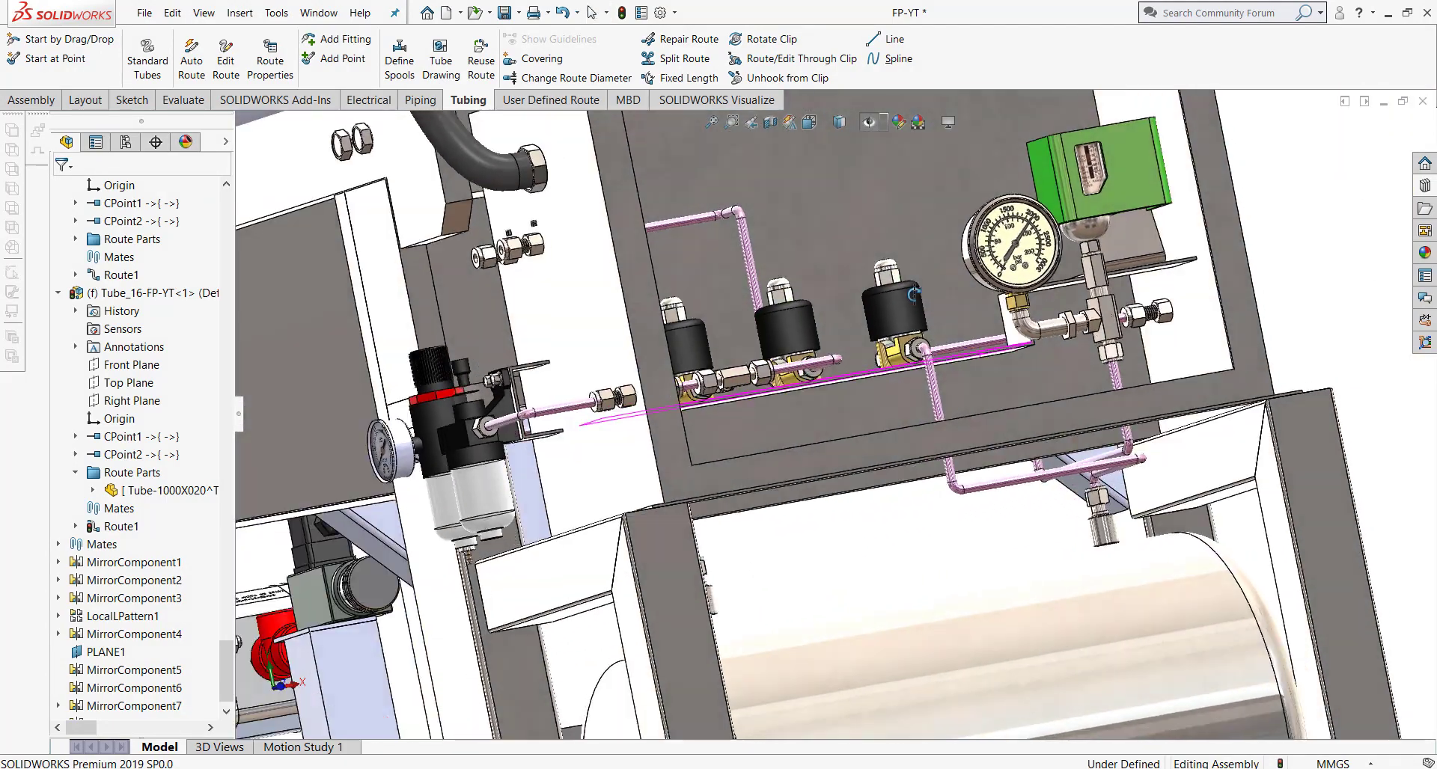
mouse_move(1084, 385)
middle_down()
mouse_move(868, 322)
mouse_move(827, 449)
mouse_move(829, 299)
middle_up()
Step: Switch the assembly to the Front view and zoom in
click(809, 122)
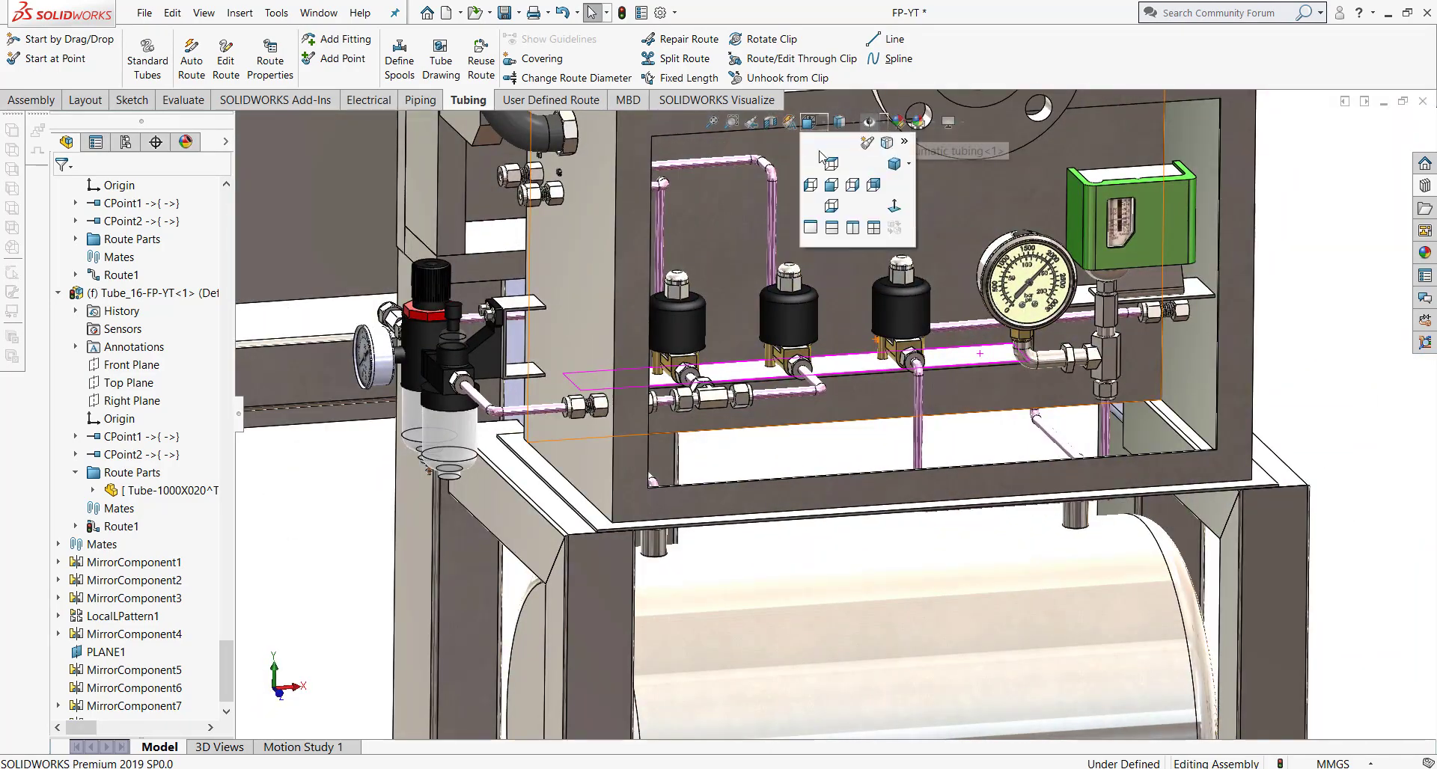
click(832, 187)
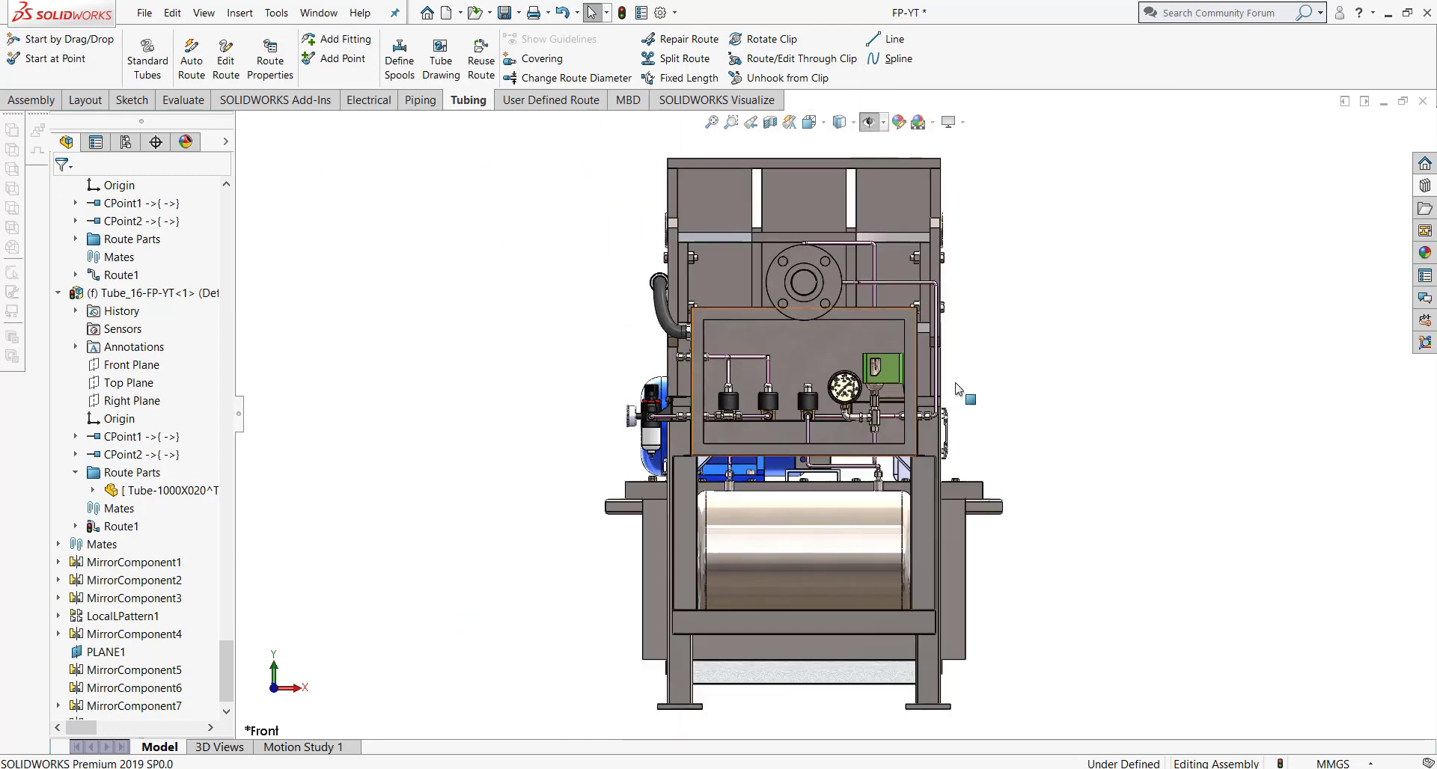
scroll(666, 371, down, 2)
scroll(665, 375, down, 2)
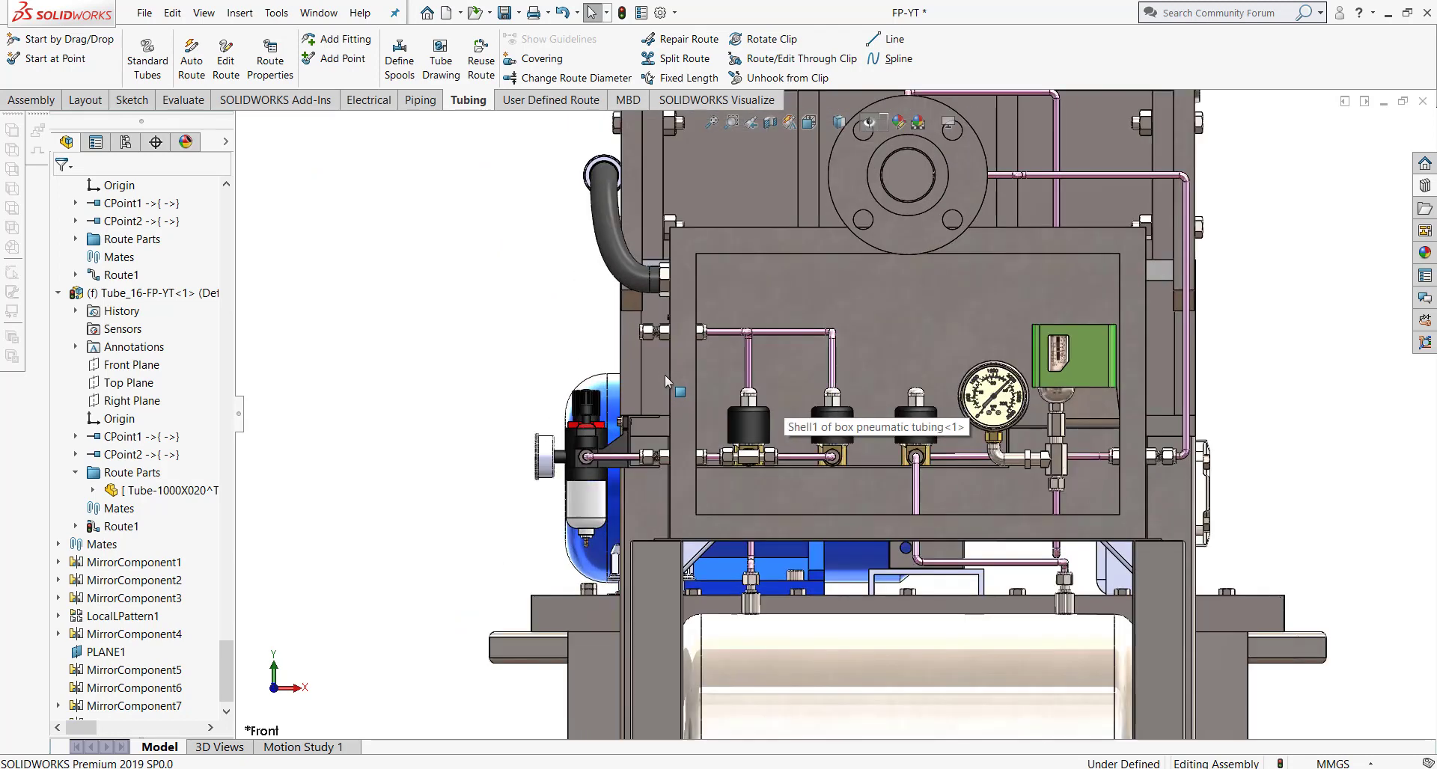
scroll(664, 375, down, 2)
Step: Orbit to an angled view and zoom out to see the frame, box and hose
middle_drag(664, 375, 714, 383)
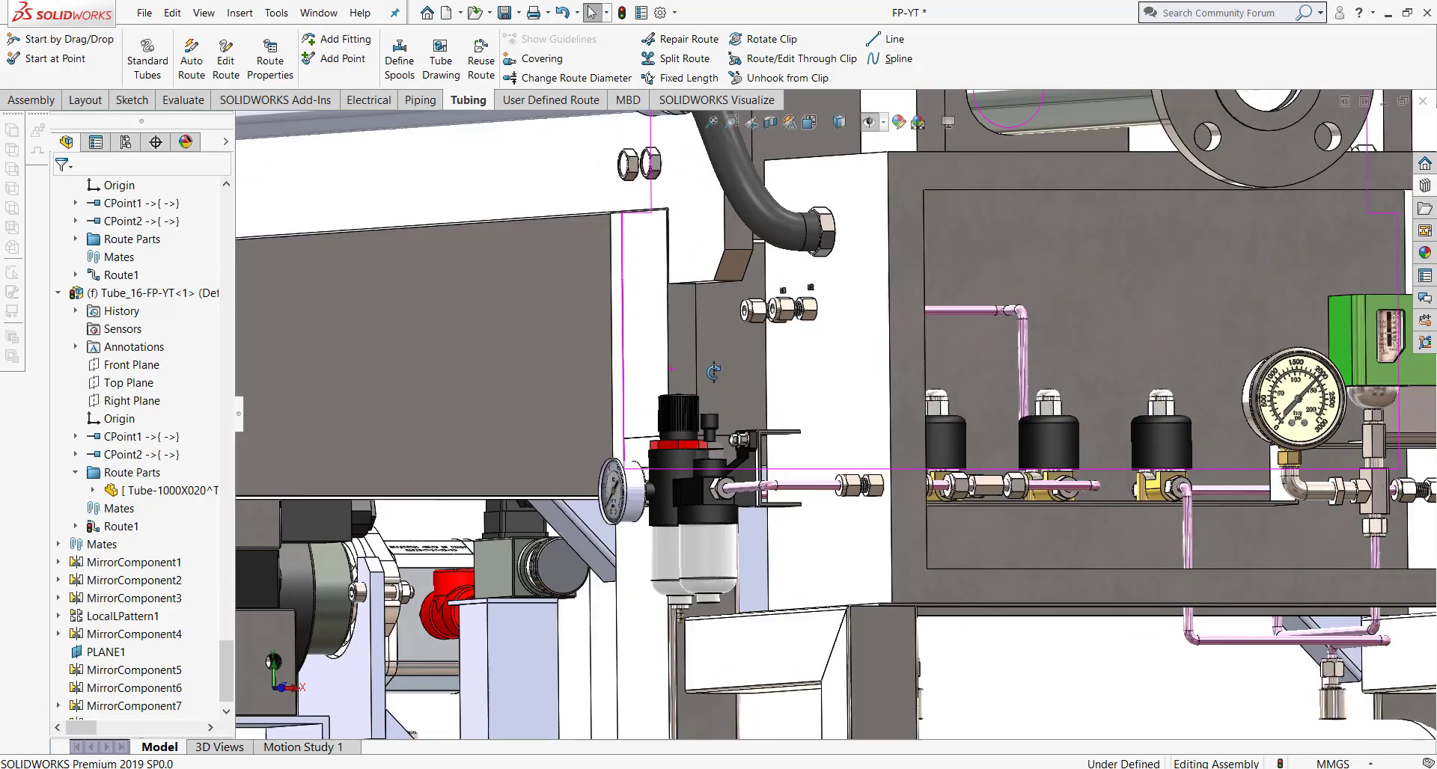
scroll(715, 383, up, 2)
scroll(716, 383, up, 1)
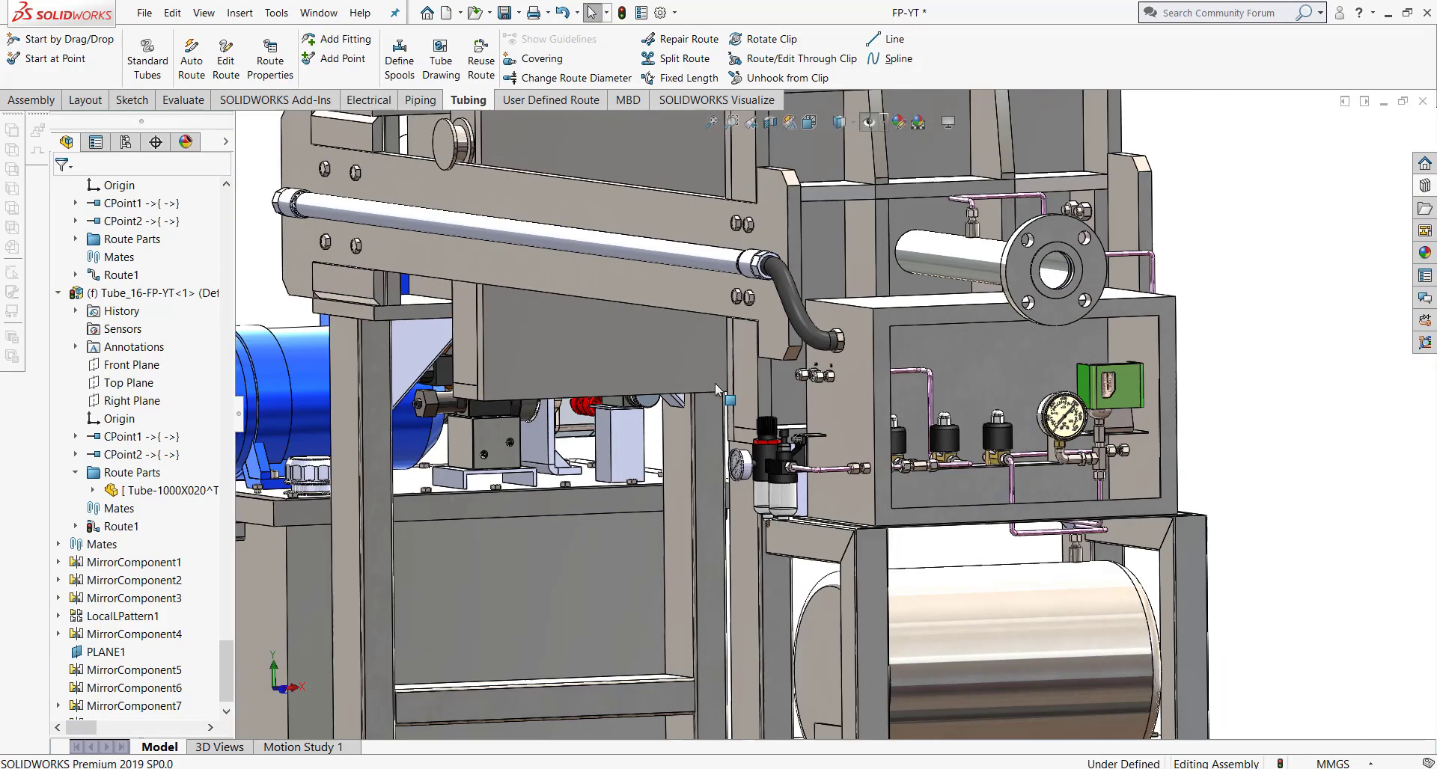